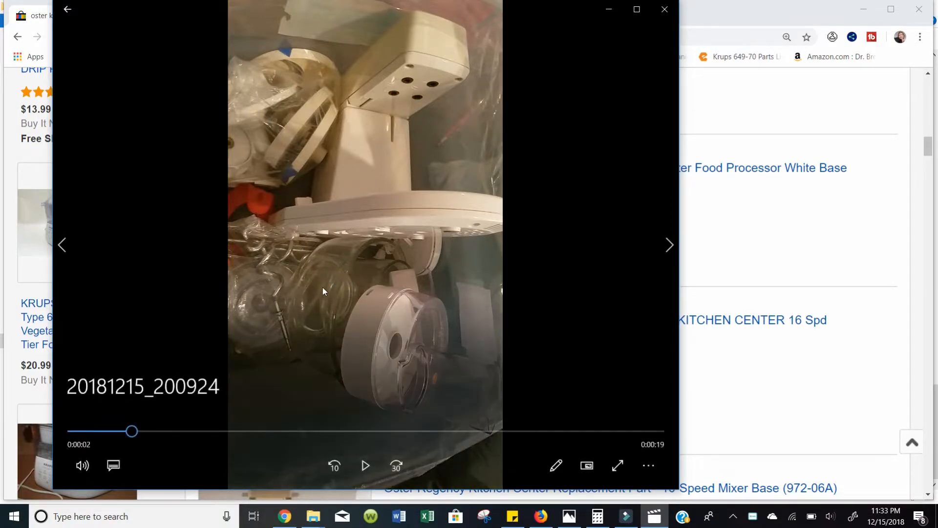
# Skip the 20181215_200924 video to near its end, close it, and minimize the VLOG 1 folder window.
pyautogui.moveTo(137, 428); pyautogui.dragTo(640, 491)
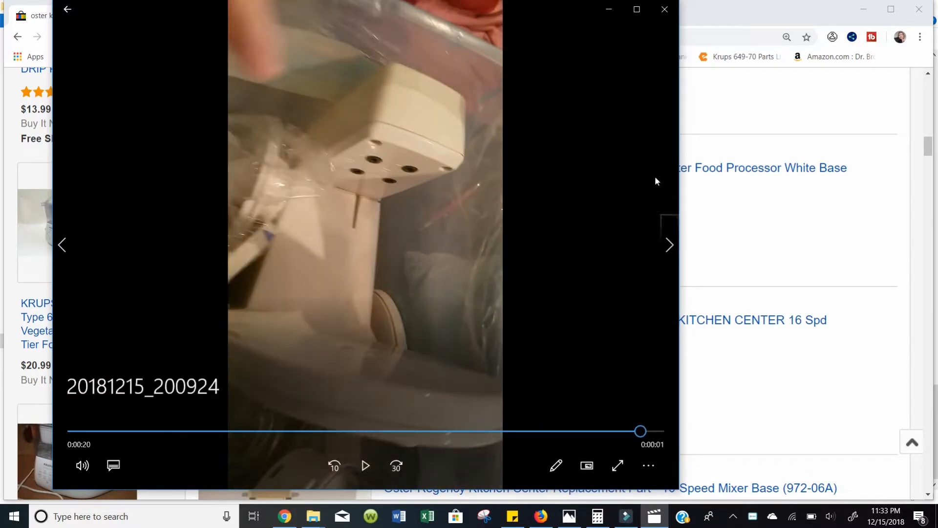
pyautogui.click(662, 11)
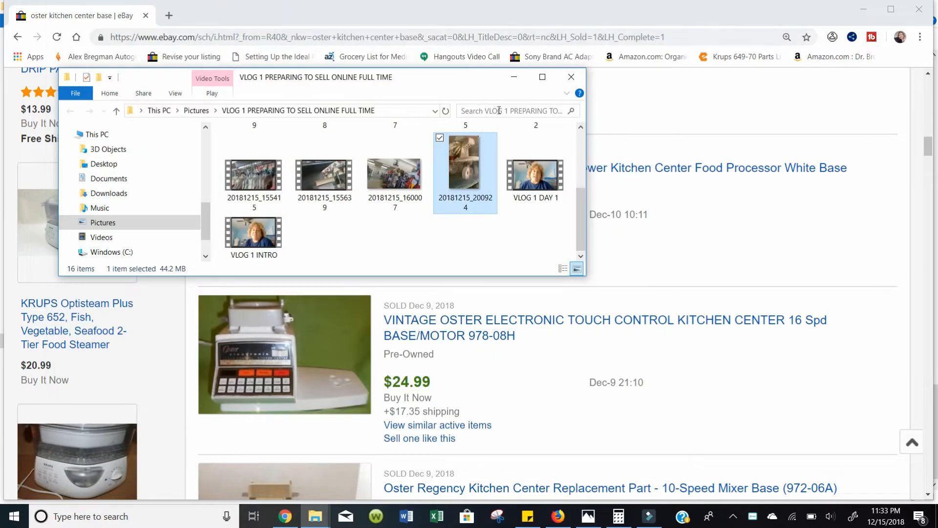
pyautogui.click(514, 76)
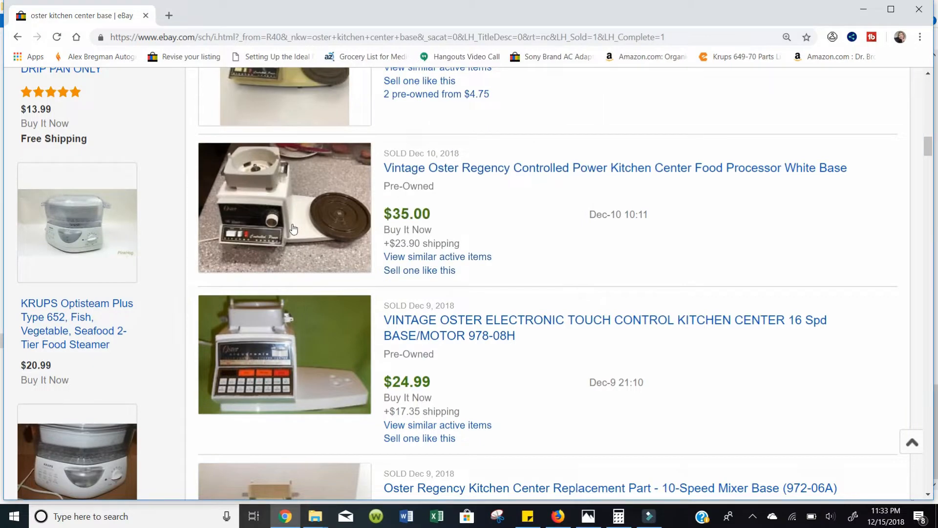
# Switch to the PHOTOS 12-15-18 OSTER AND PICTURE FRAME folder, look through its photos up to the first ones, and minimize the video editor.
pyautogui.scroll(6, 292, 226)
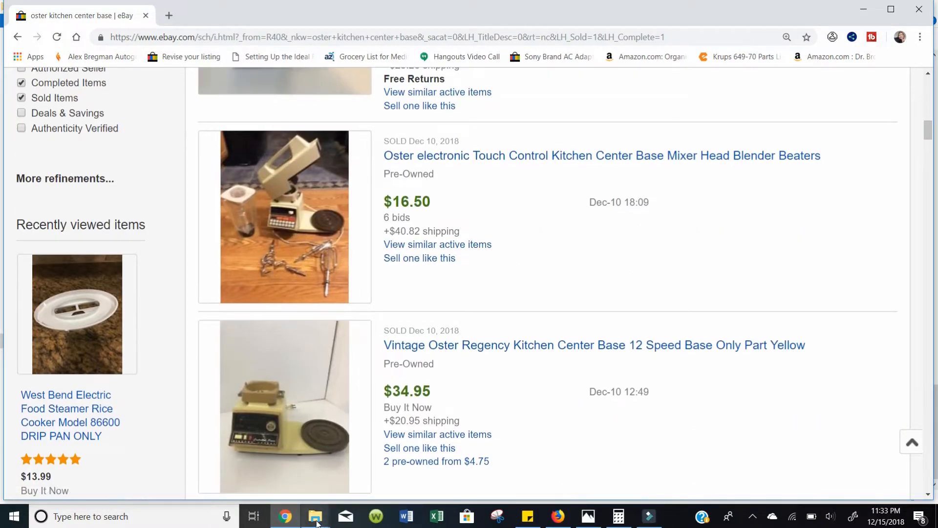
pyautogui.moveTo(312, 521)
pyautogui.click(289, 490)
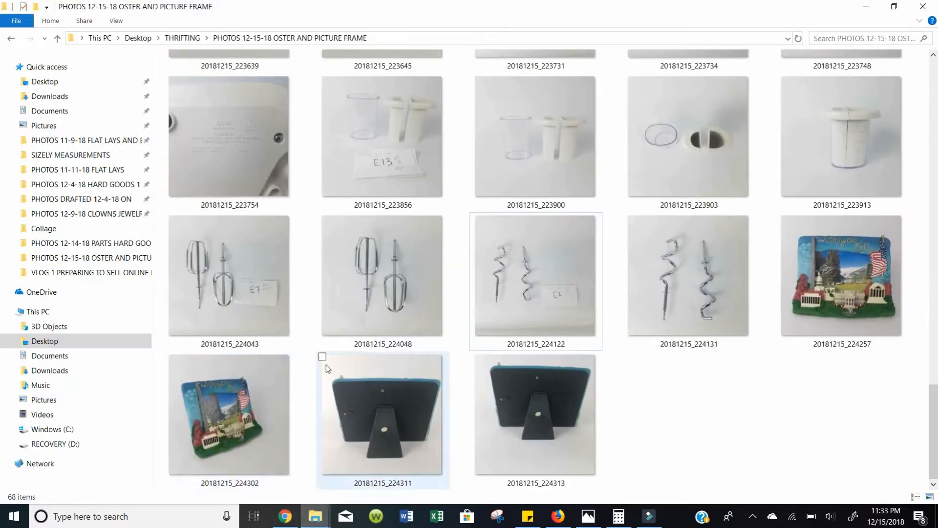
pyautogui.scroll(5, 342, 333)
pyautogui.scroll(5, 342, 333)
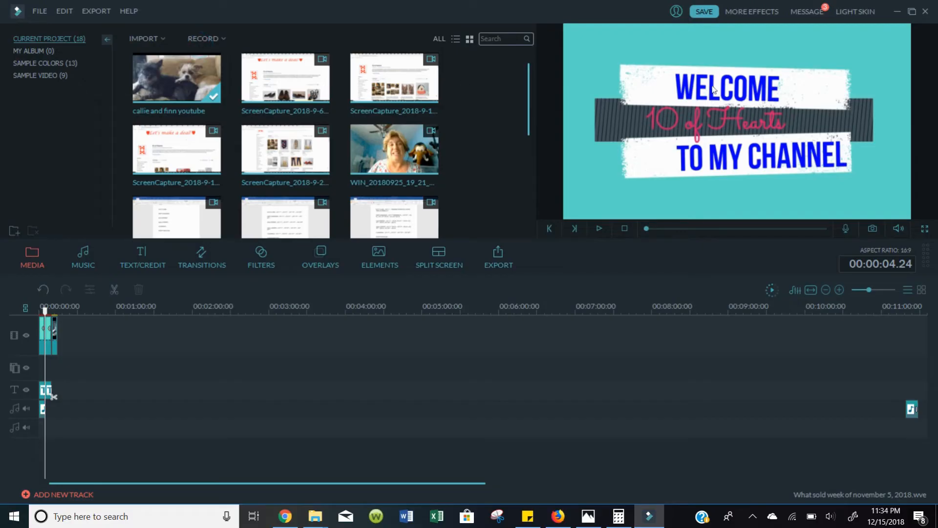
pyautogui.click(897, 12)
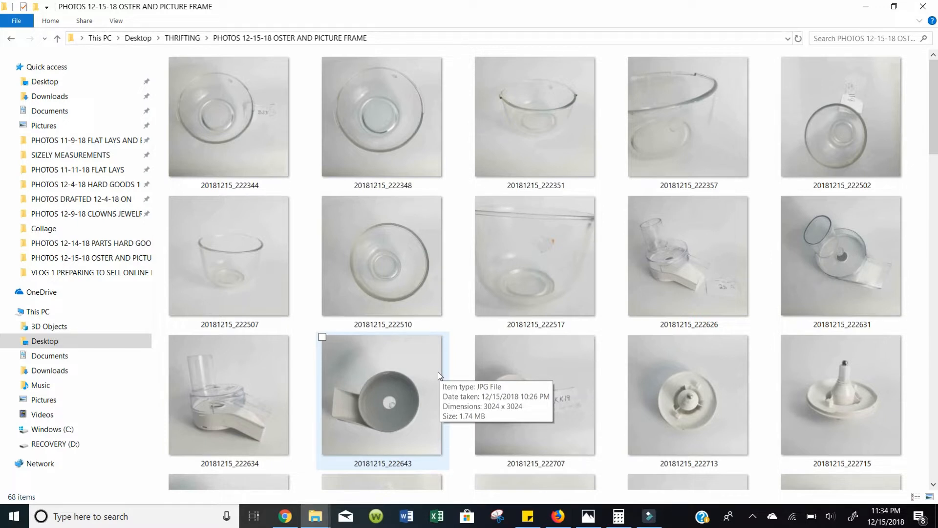
# Switch back to Chrome and search eBay's sold small kitchen appliance listings for "oster kitchen center".
pyautogui.click(286, 517)
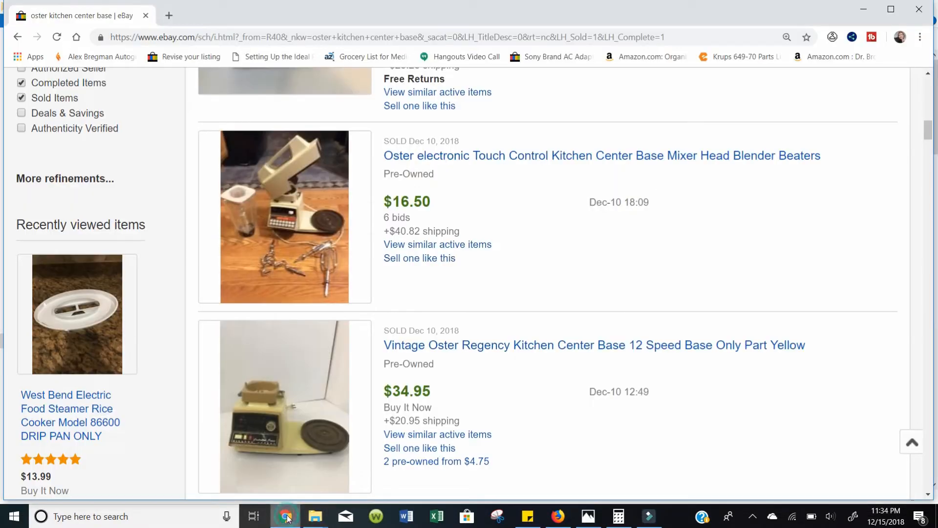
pyautogui.scroll(20, 363, 377)
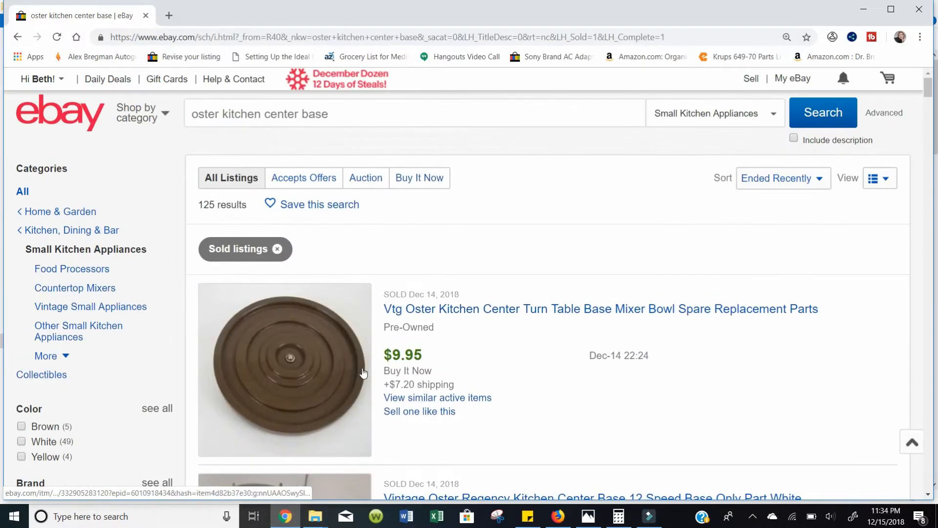
pyautogui.moveTo(329, 113); pyautogui.dragTo(295, 112)
pyautogui.moveTo(296, 113); pyautogui.dragTo(247, 109)
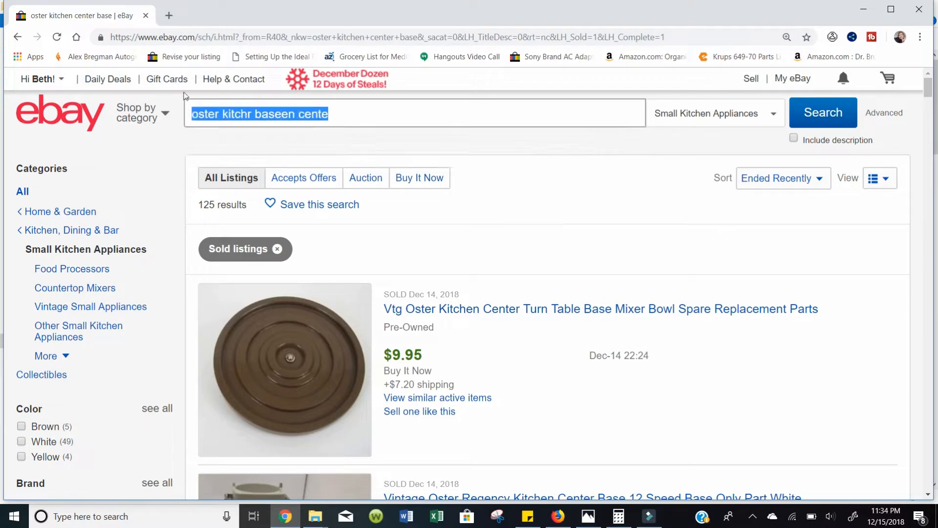
pyautogui.write('os')
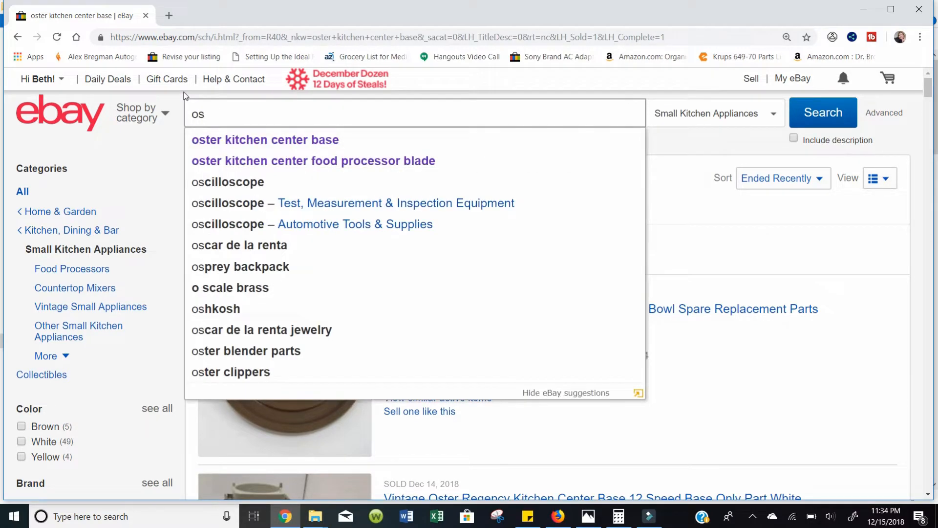
pyautogui.write('ter k')
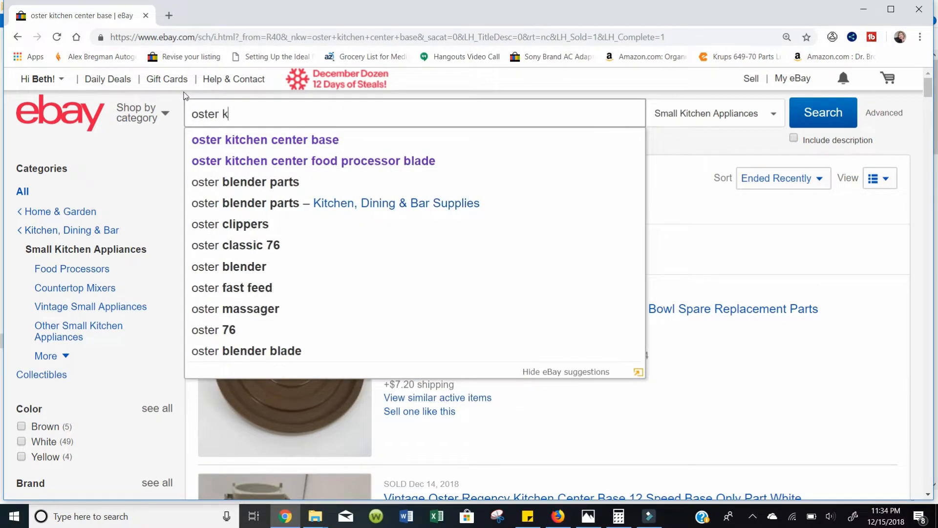
pyautogui.write('itchen center')
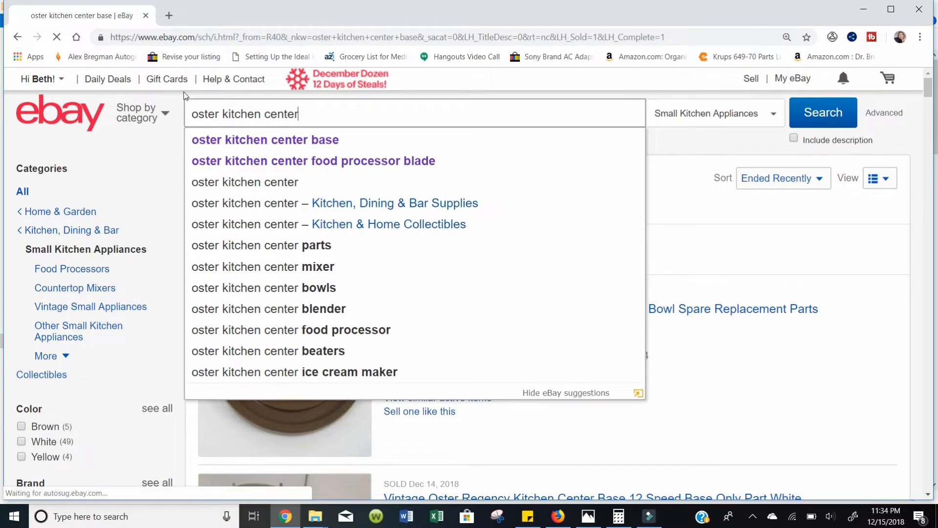
pyautogui.press('Return')
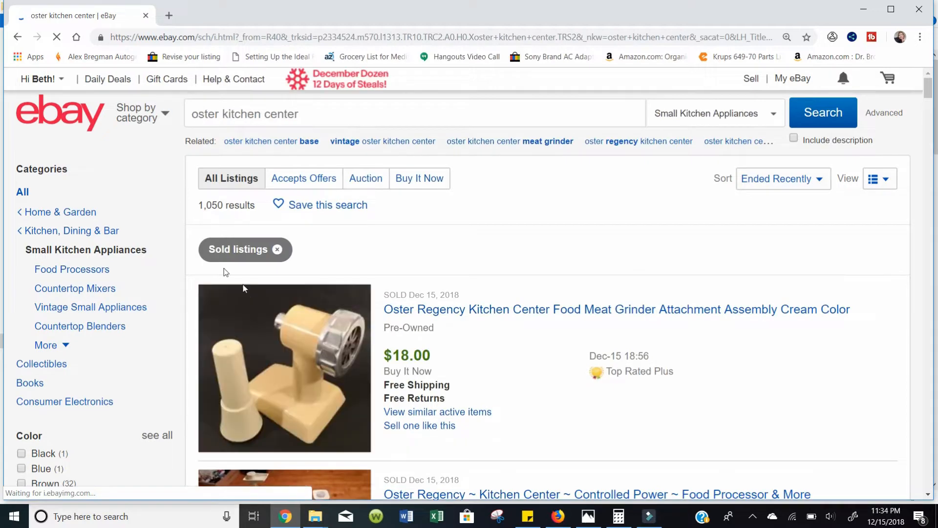
# Examine the sold Oster Kitchen Center listings and their prices, including beaters, the glass mixing bowl, the arm and the food processor.
pyautogui.scroll(-3, 279, 312)
pyautogui.scroll(-10, 282, 312)
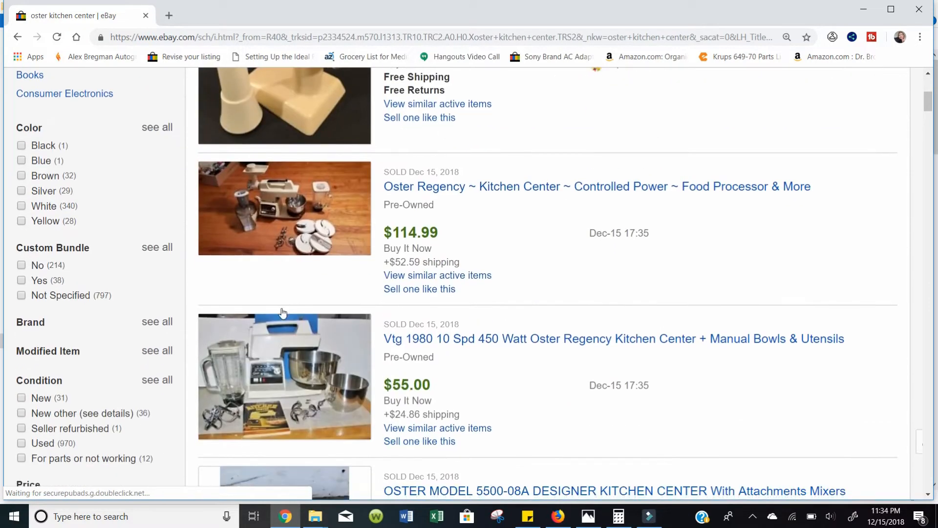
pyautogui.scroll(-1, 283, 307)
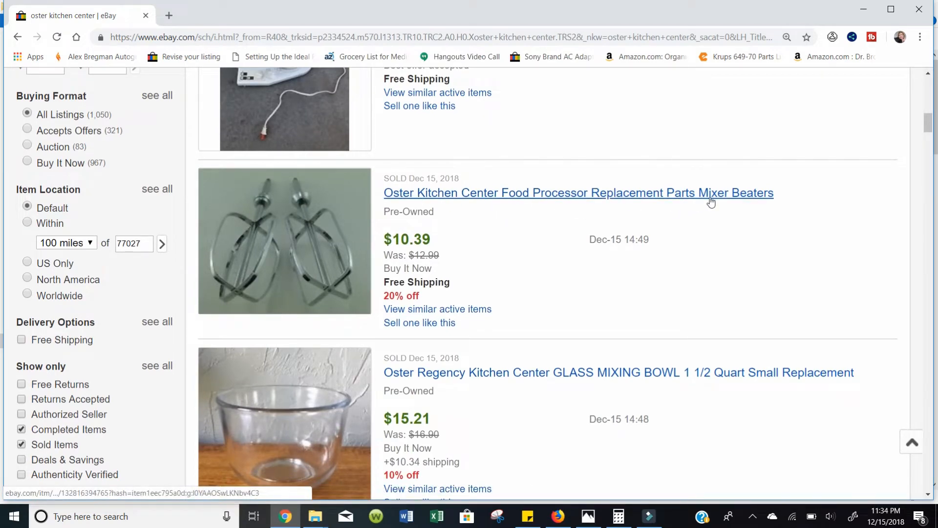
pyautogui.scroll(-3, 629, 309)
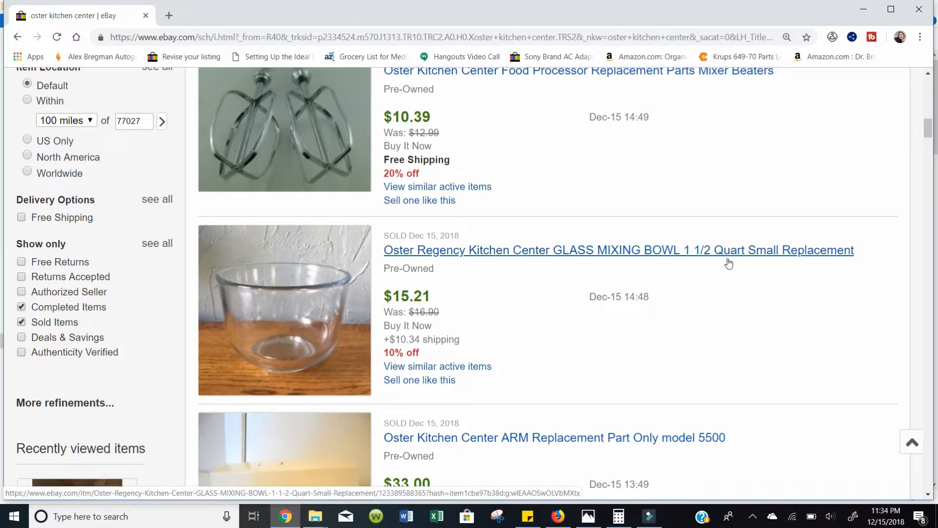
pyautogui.scroll(-4, 668, 270)
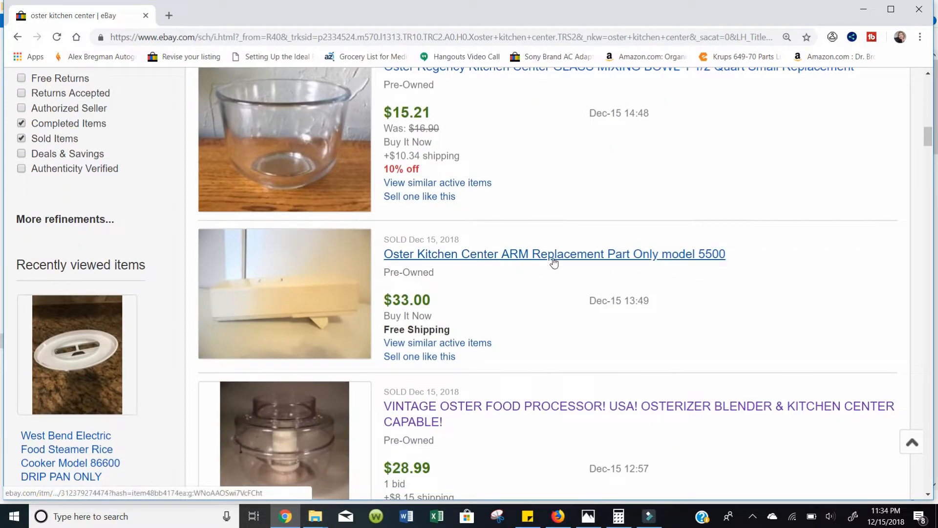
pyautogui.scroll(-4, 516, 283)
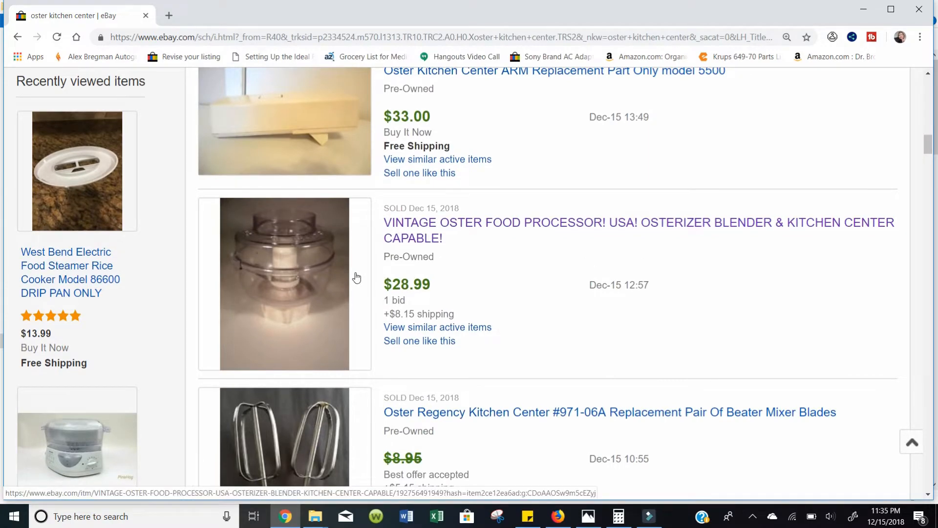
pyautogui.scroll(-3, 360, 268)
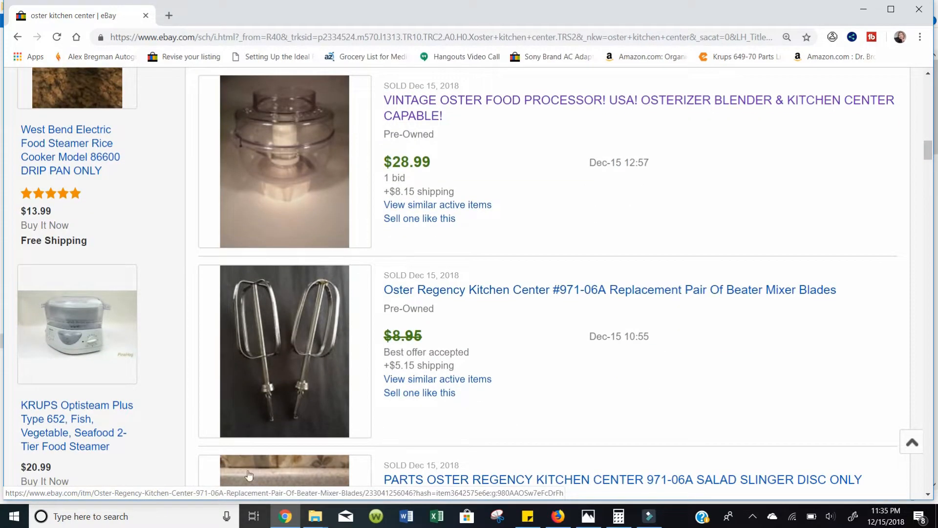
# Open a new Chrome window and run a Google image search for "oster kitchen center parts".
pyautogui.rightClick(283, 511)
pyautogui.click(269, 450)
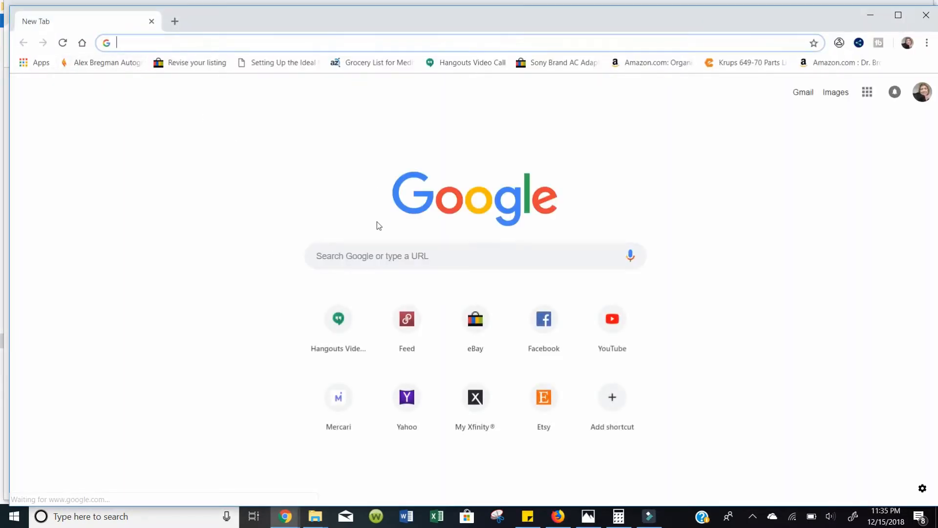
pyautogui.click(355, 256)
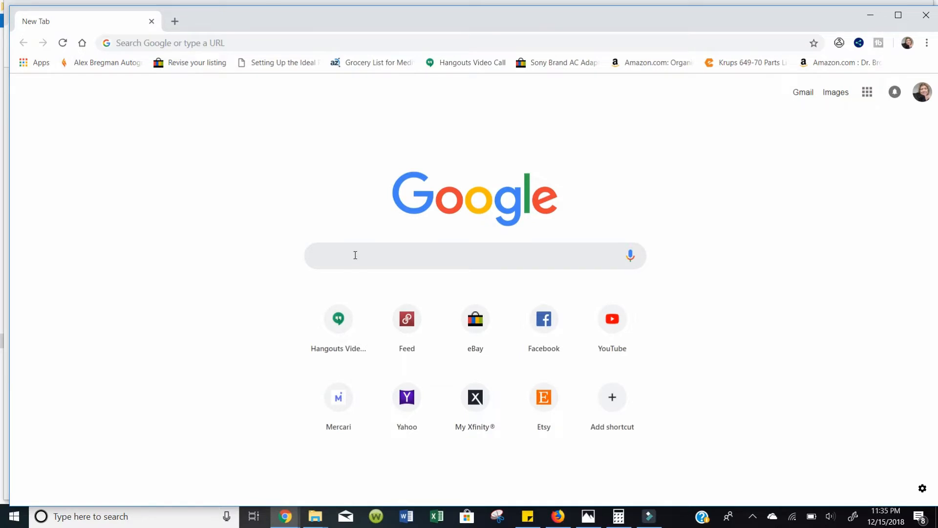
pyautogui.write('oster ')
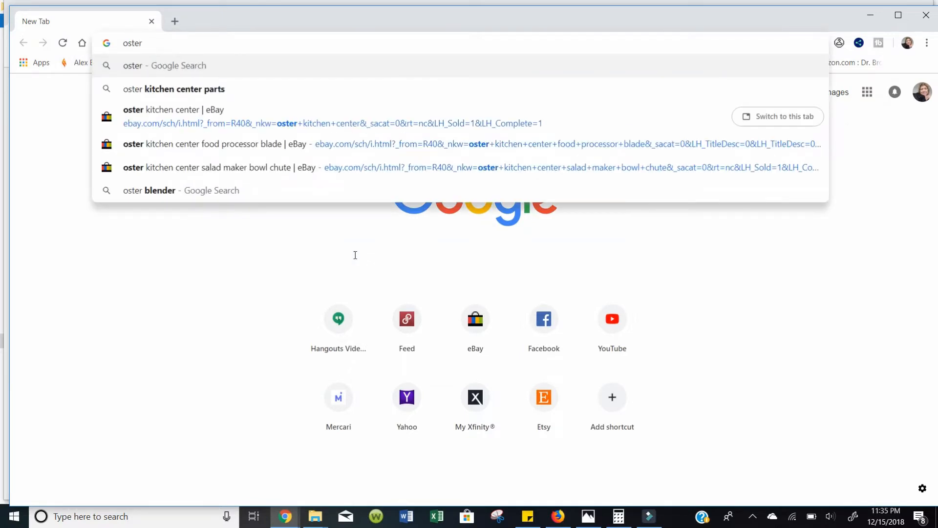
pyautogui.write('k')
pyautogui.press('Return')
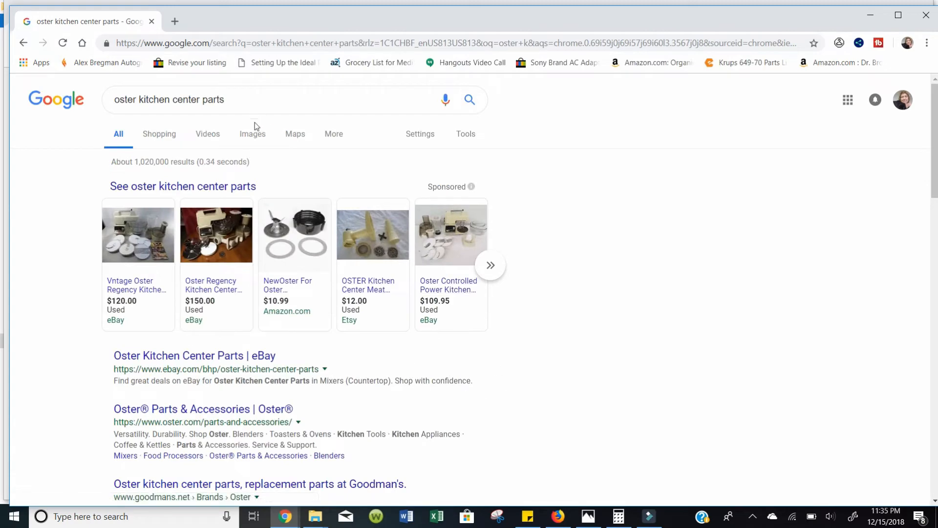
pyautogui.click(252, 133)
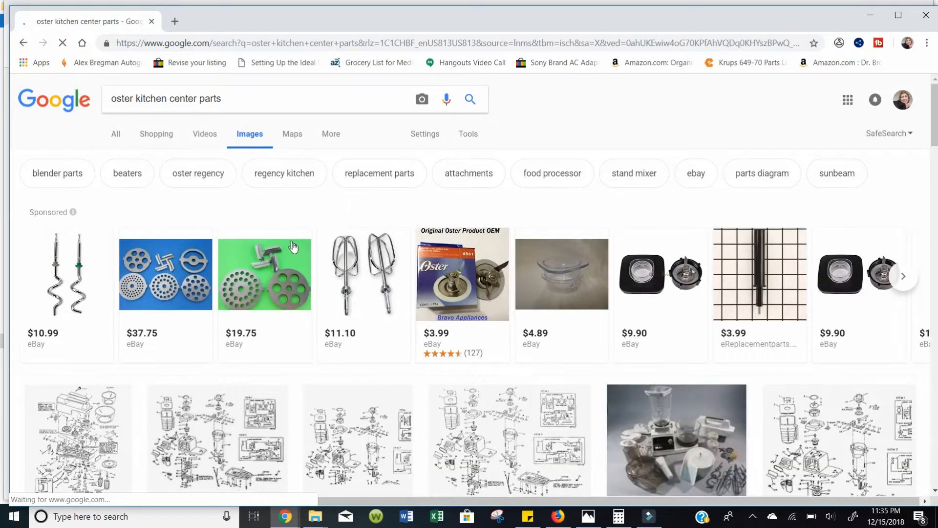
# Preview the searspartsdirect.com parts diagram of the Oster model 980-16 among the image results, and close the preview.
pyautogui.scroll(-2, 360, 256)
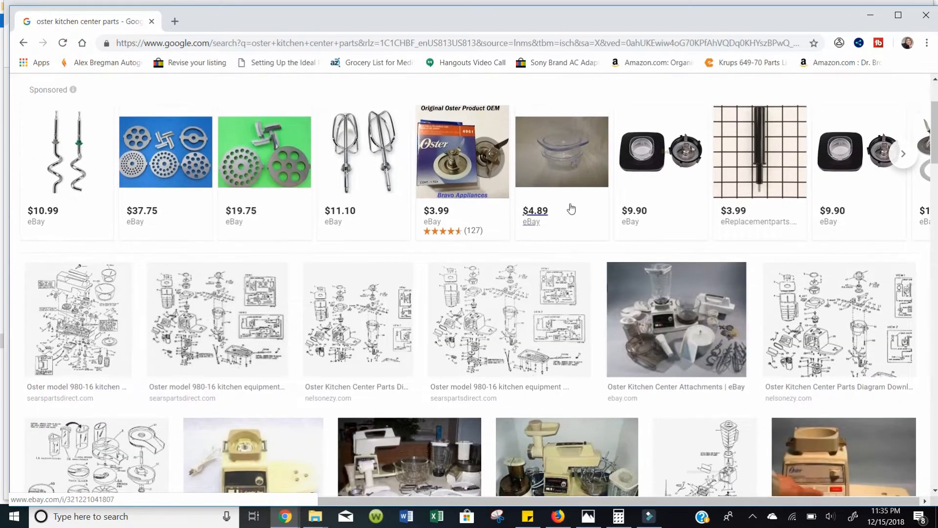
pyautogui.moveTo(561, 174)
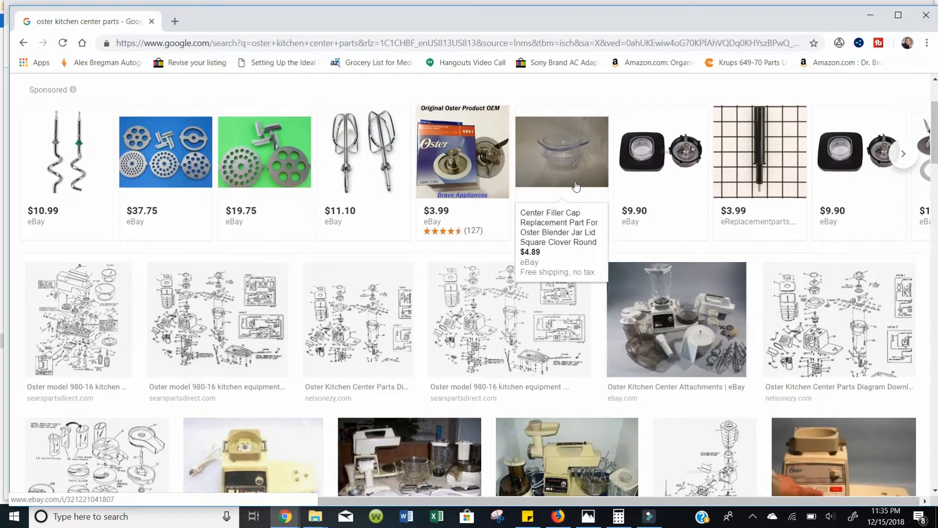
pyautogui.click(99, 303)
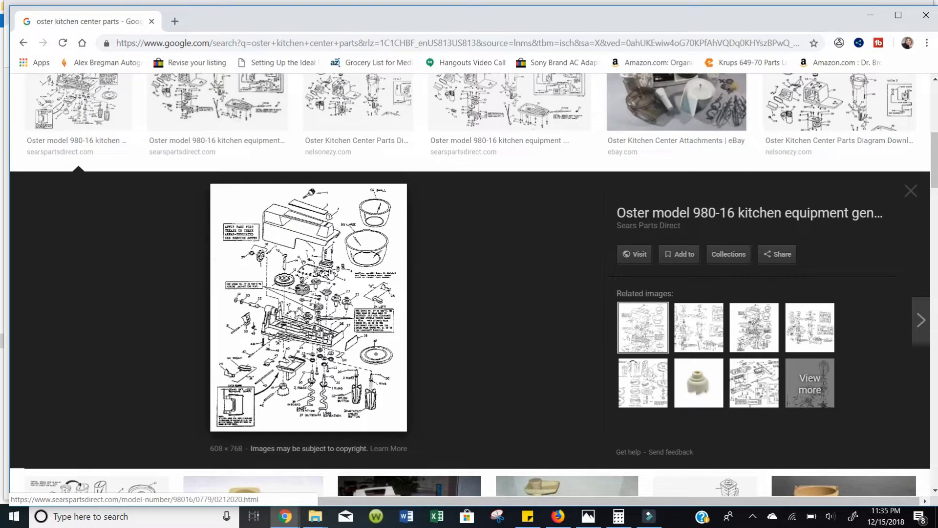
pyautogui.click(909, 198)
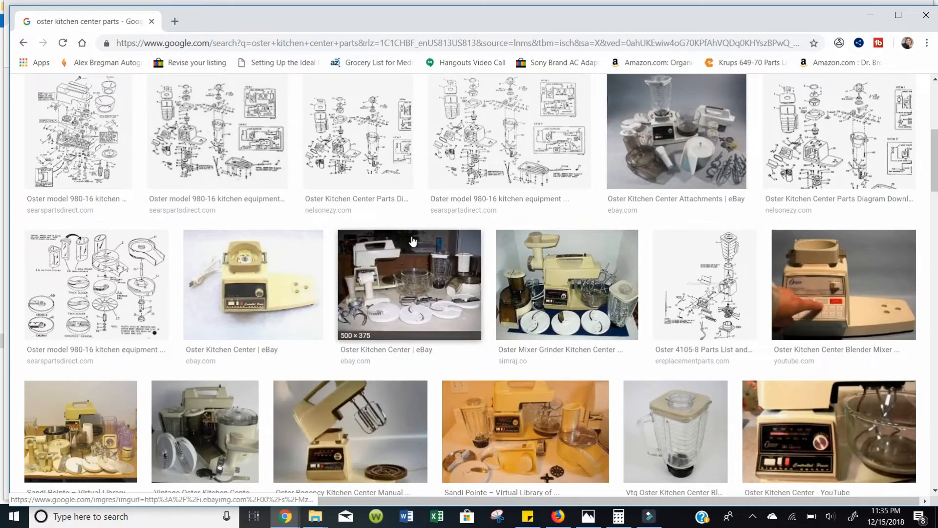
# Visit the PicClick page behind the white Oster Kitchen Center part image, review the similar parts for sale, and close the page.
pyautogui.scroll(-8, 412, 241)
pyautogui.scroll(-7, 411, 241)
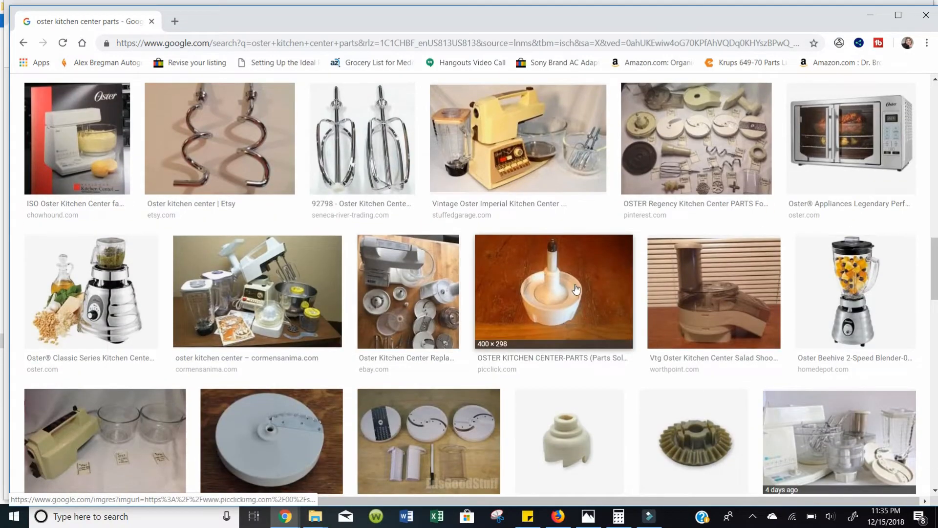
pyautogui.click(576, 288)
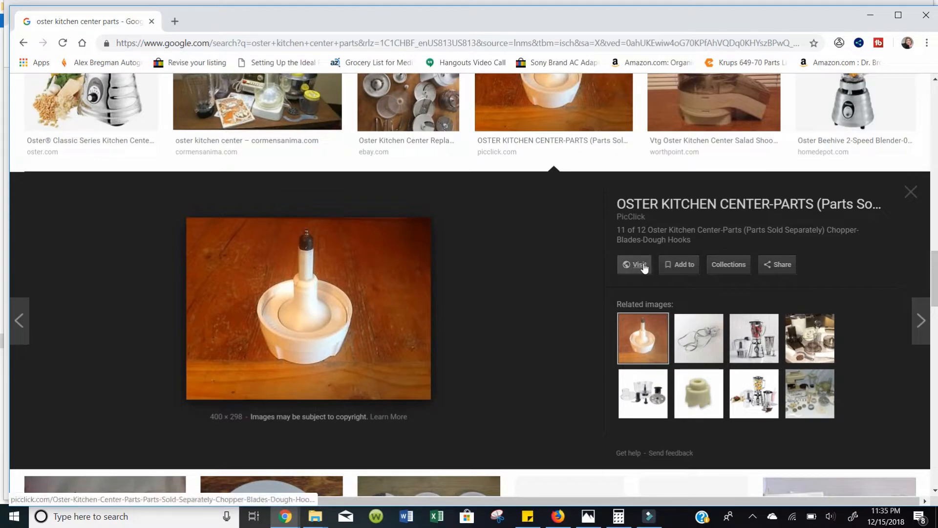
pyautogui.click(642, 265)
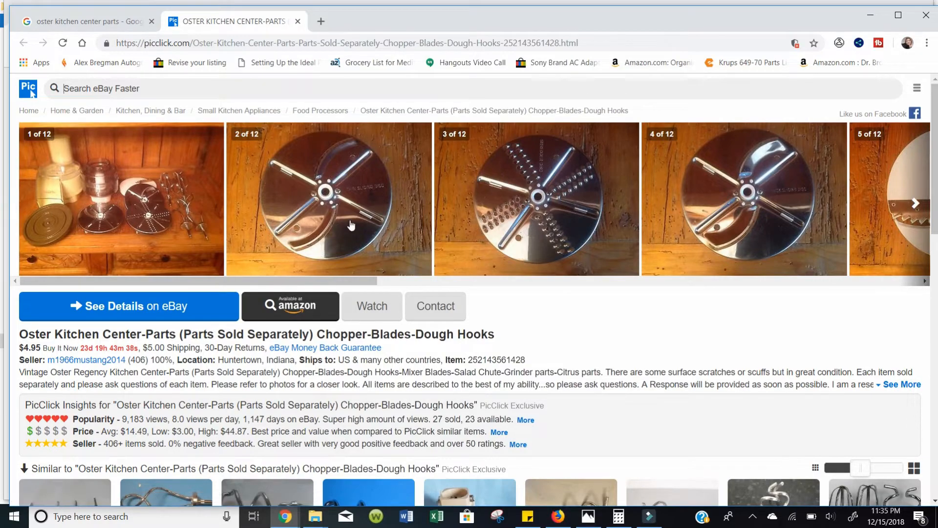
pyautogui.scroll(-10, 361, 284)
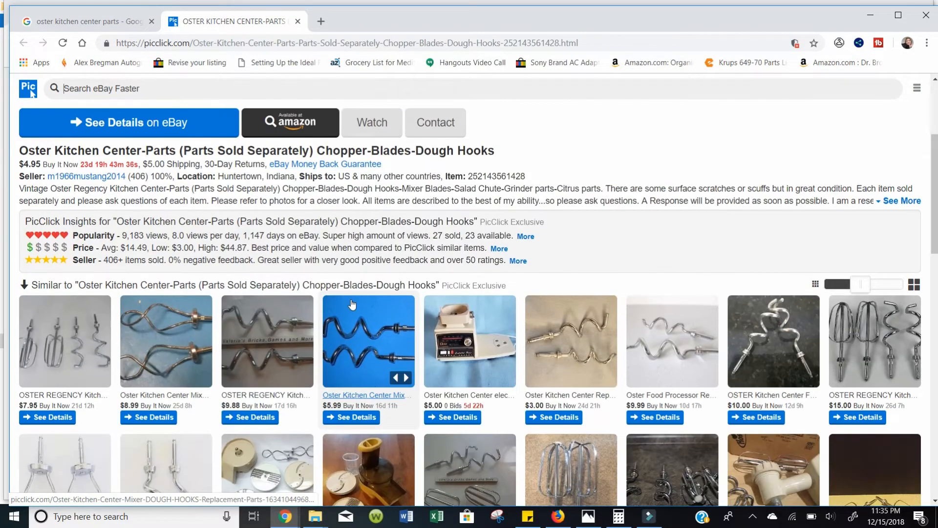
pyautogui.scroll(-1, 352, 299)
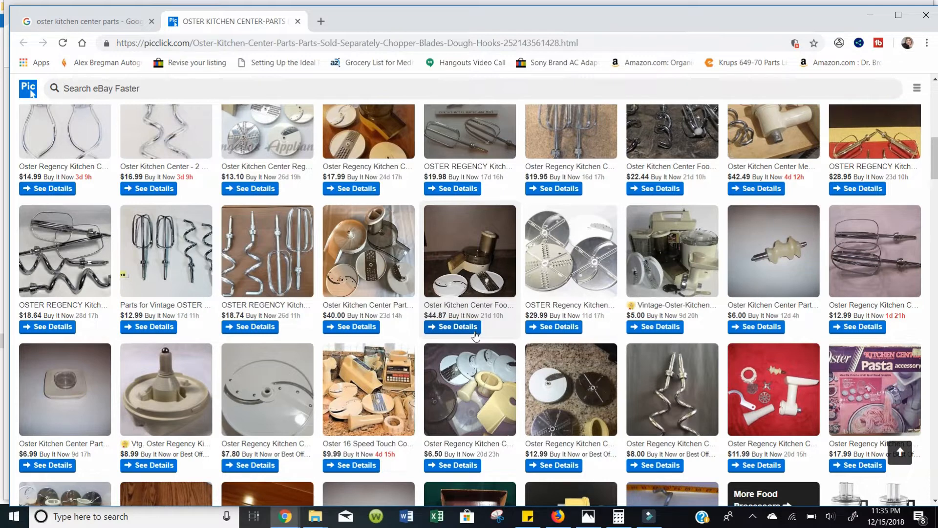
pyautogui.click(297, 22)
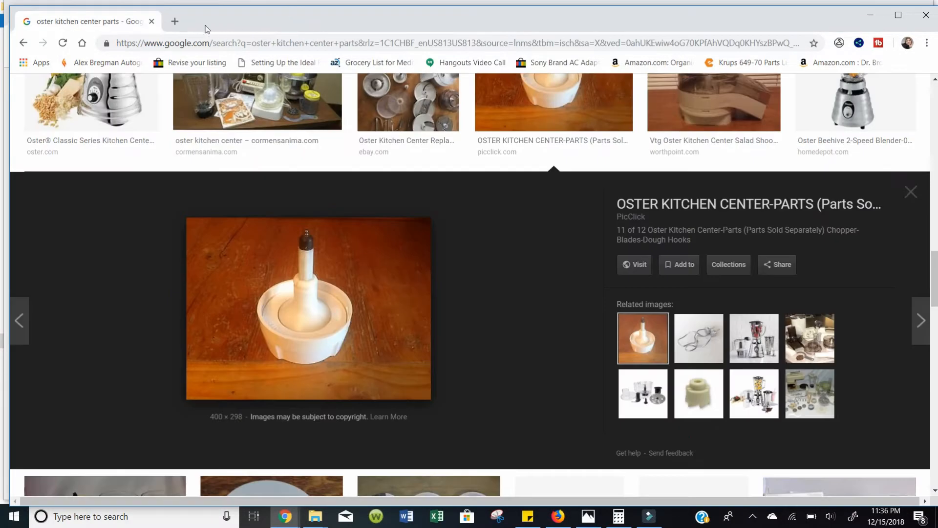
# Close the Google image results and return to the eBay sold listings to check the search suggestions for "oster kitchen center".
pyautogui.click(152, 22)
pyautogui.scroll(15, 427, 243)
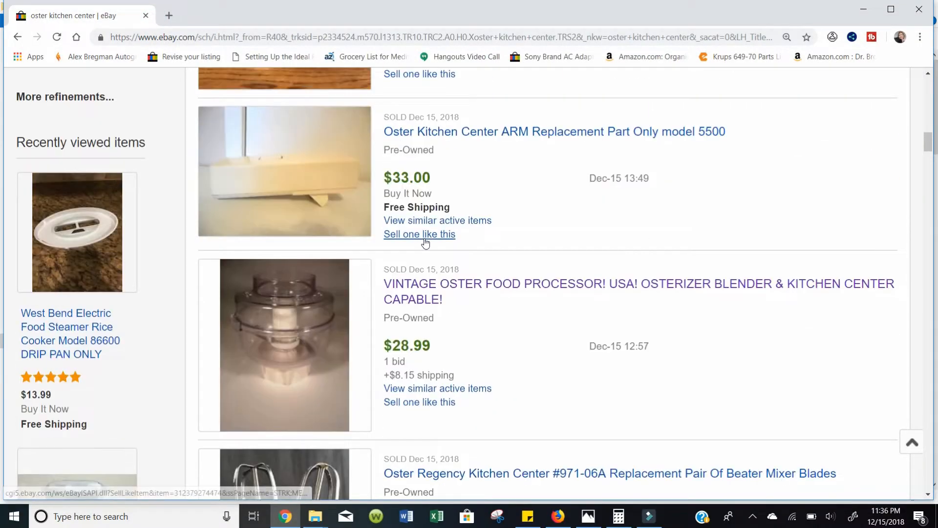
pyautogui.scroll(15, 427, 243)
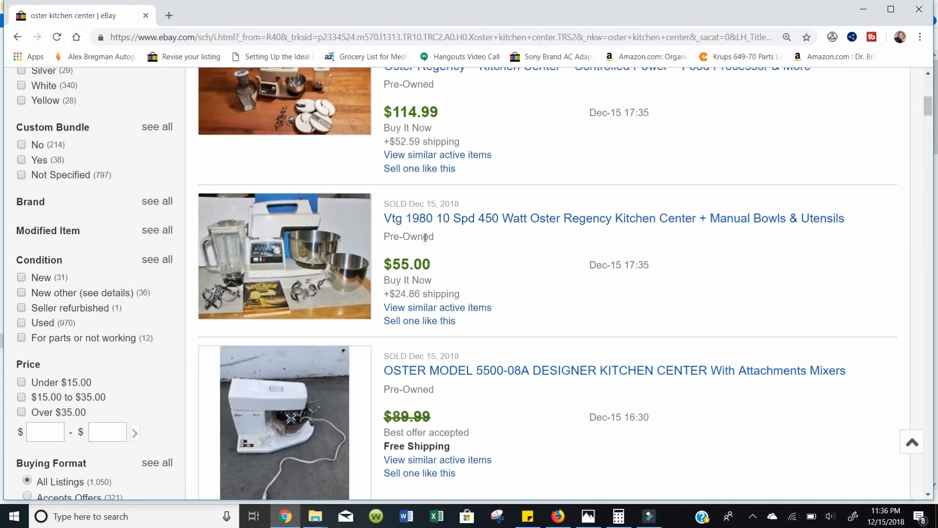
pyautogui.click(323, 117)
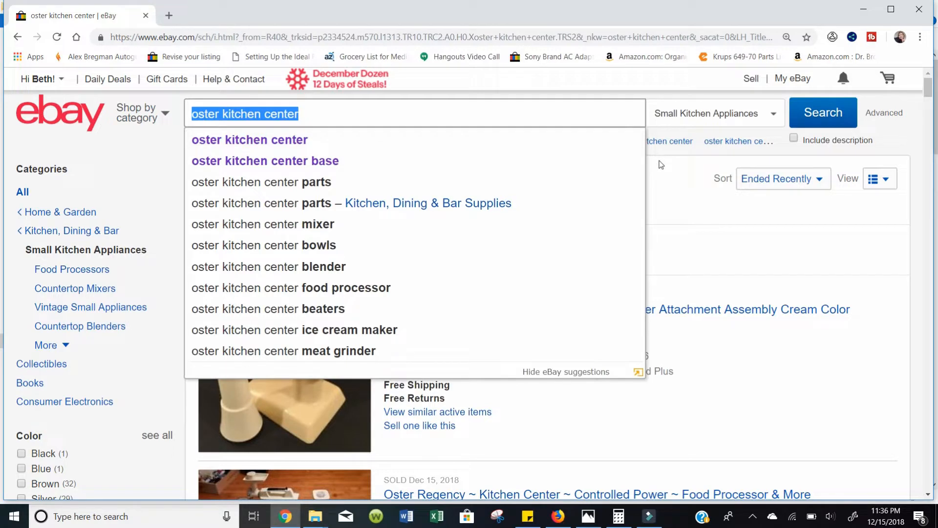
# Switch to the PHOTOS 12-15-18 OSTER AND PICTURE FRAME folder, inspect the handwritten label in bowl photo 20181215_222344 up close, and close the photo.
pyautogui.click(314, 515)
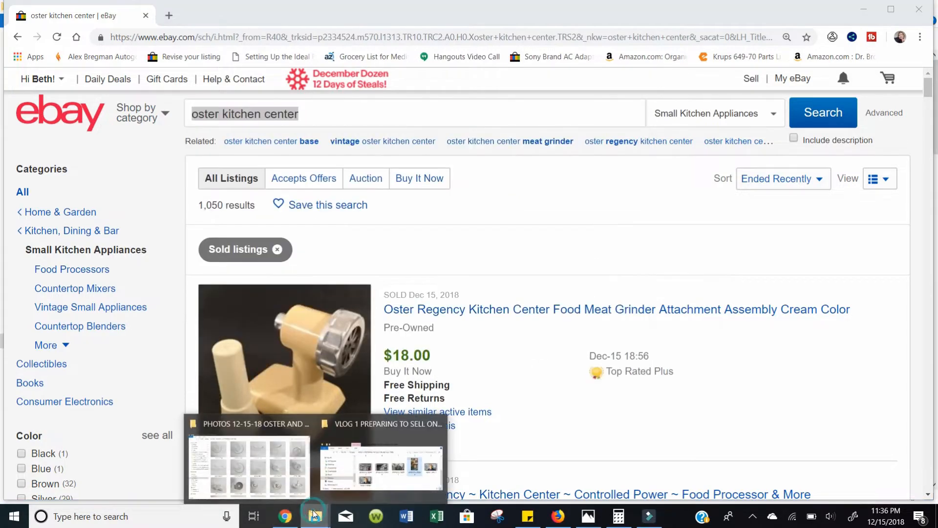
pyautogui.click(266, 465)
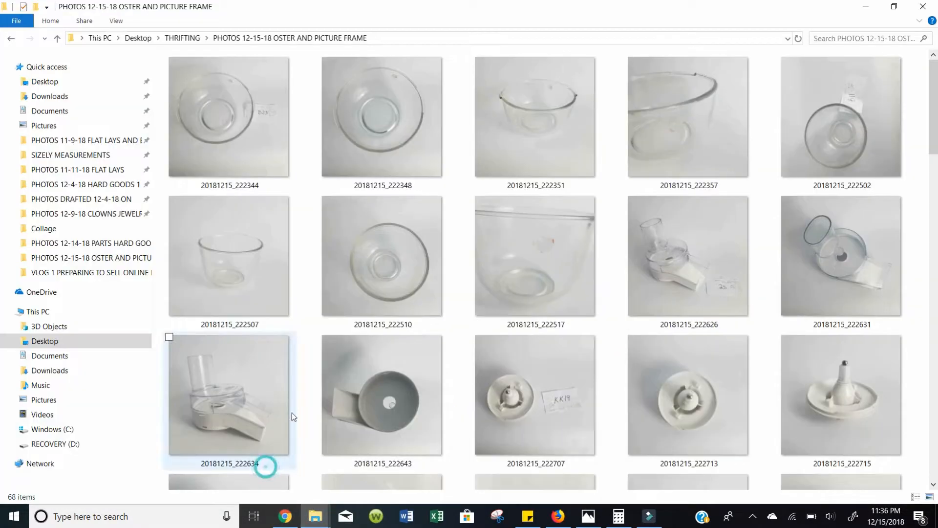
pyautogui.doubleClick(259, 104)
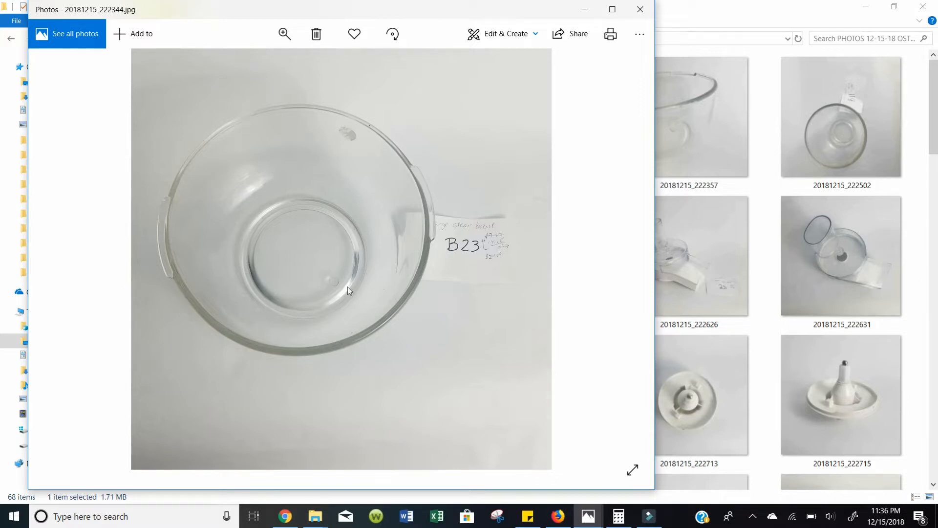
pyautogui.doubleClick(477, 261)
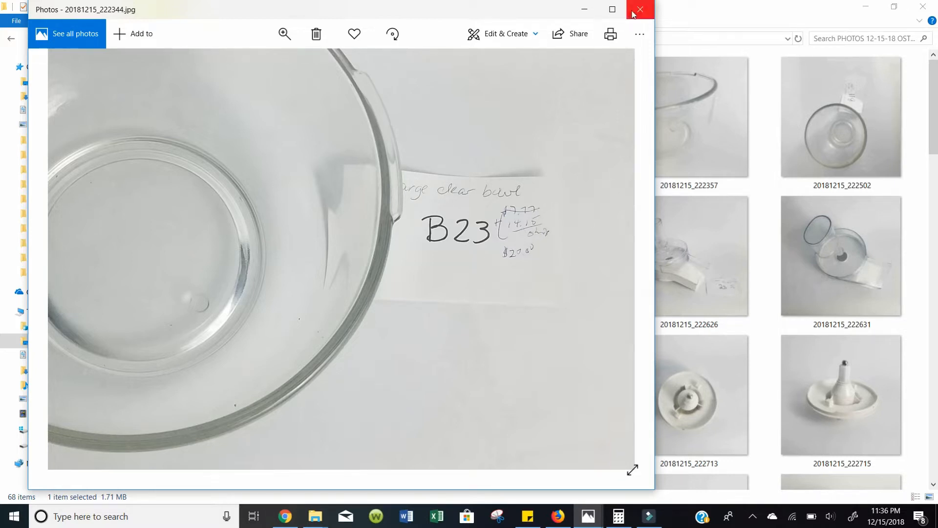
pyautogui.click(640, 9)
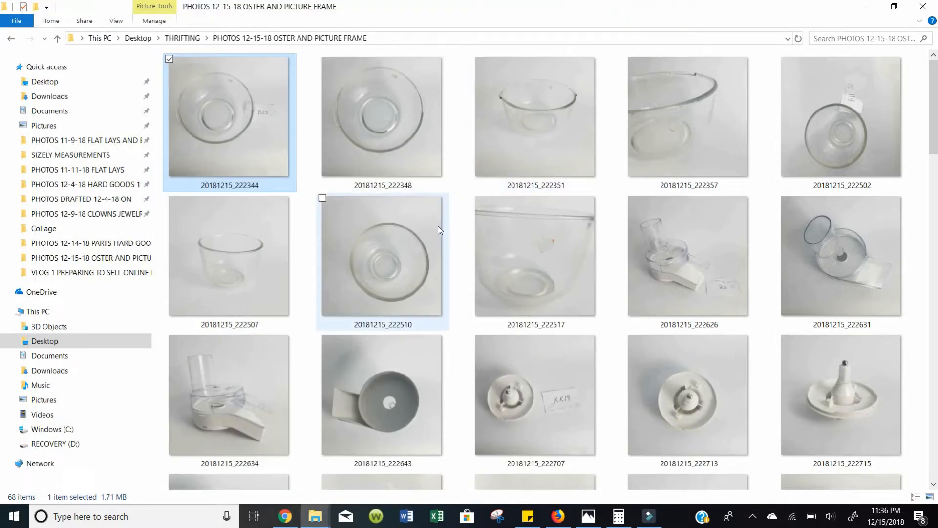
# Open photo 20181215_222626 of the salad maker hopper, enlarge its handwritten label, and close the photo.
pyautogui.doubleClick(661, 253)
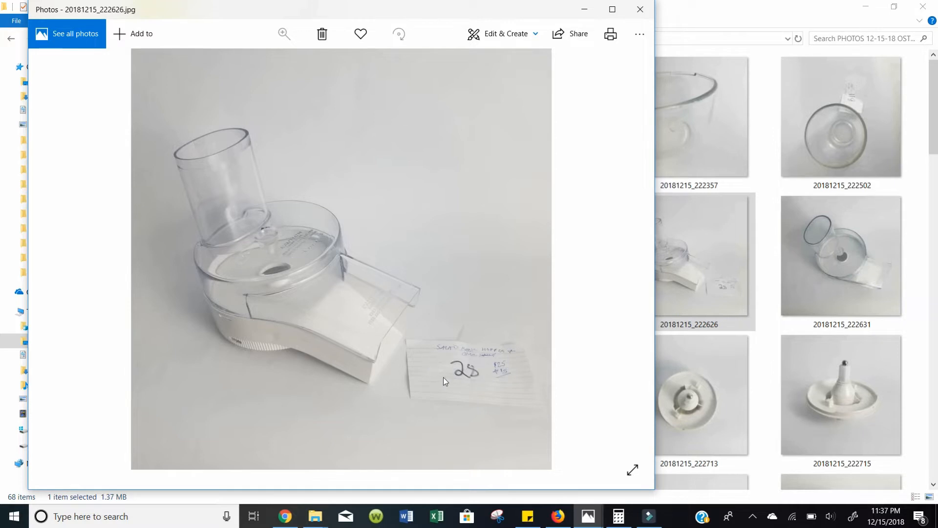
pyautogui.scroll(2, 443, 377)
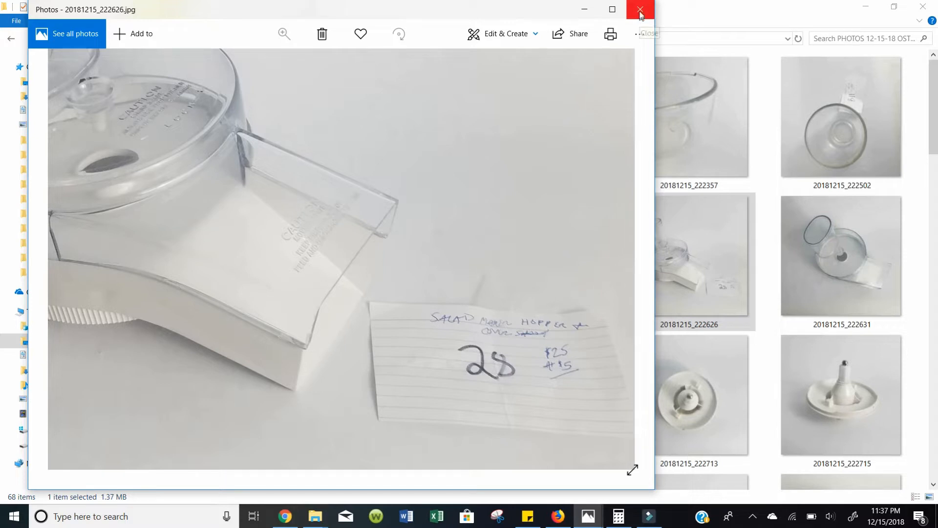
pyautogui.click(641, 11)
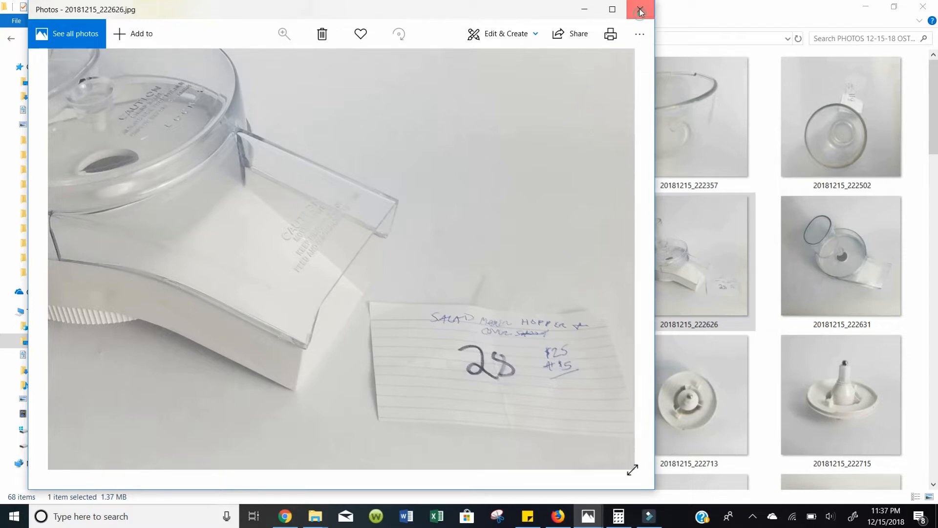
# Browse the folder's remaining part photos, including the lids, slicing discs, arm, base, beaters and dough hooks.
pyautogui.scroll(-5, 491, 331)
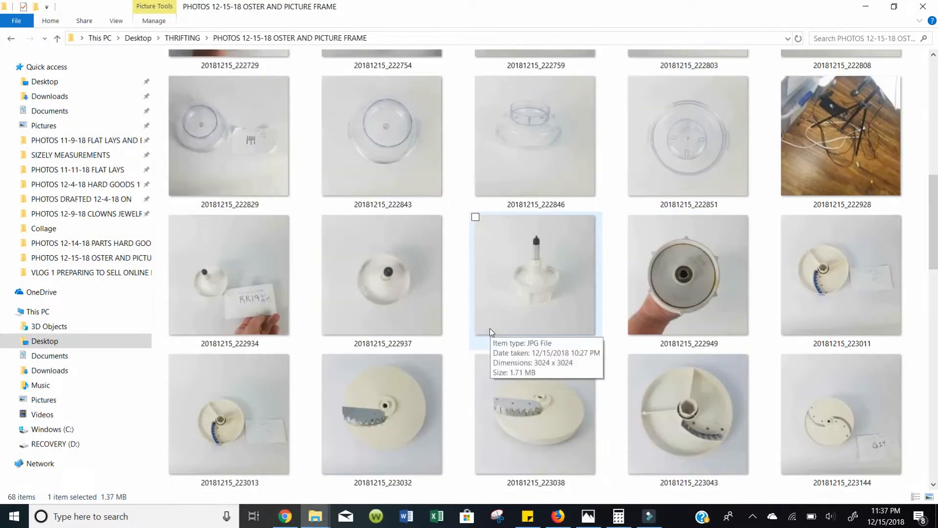
pyautogui.scroll(-5, 490, 327)
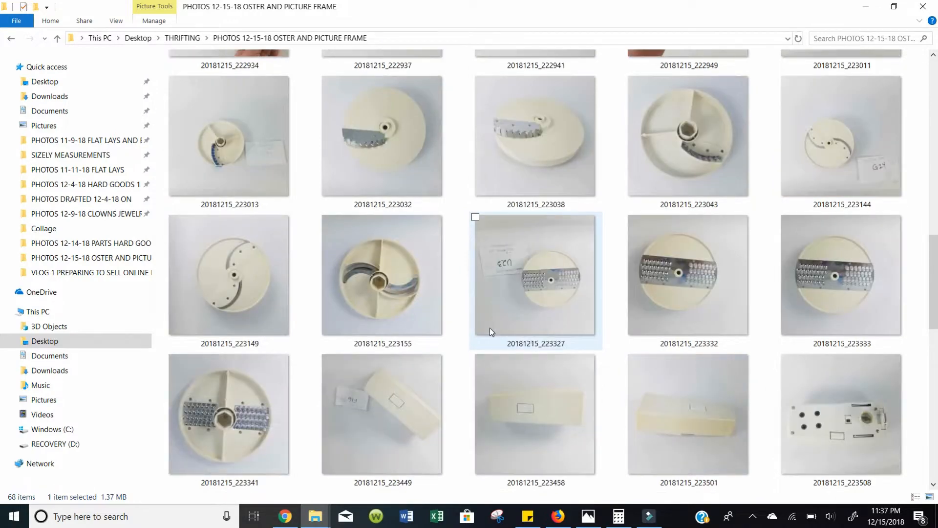
pyautogui.scroll(-4, 490, 328)
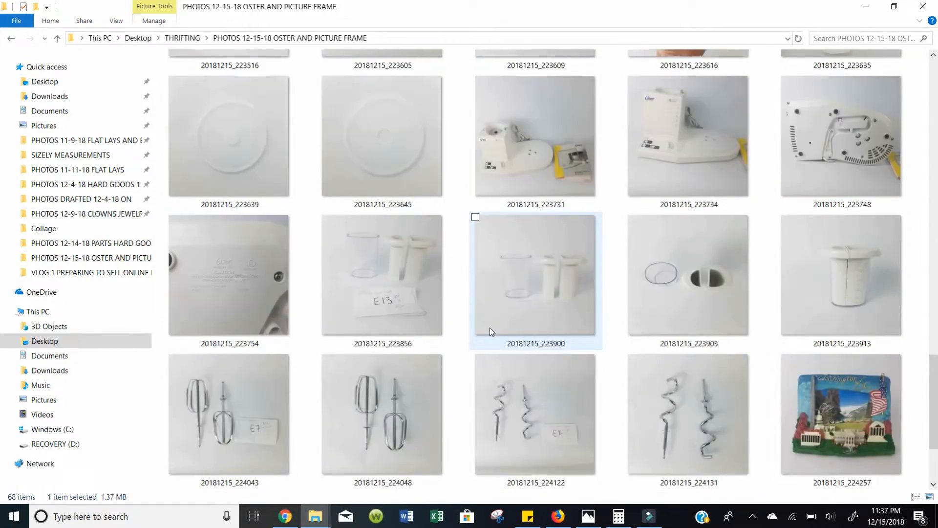
pyautogui.scroll(6, 490, 328)
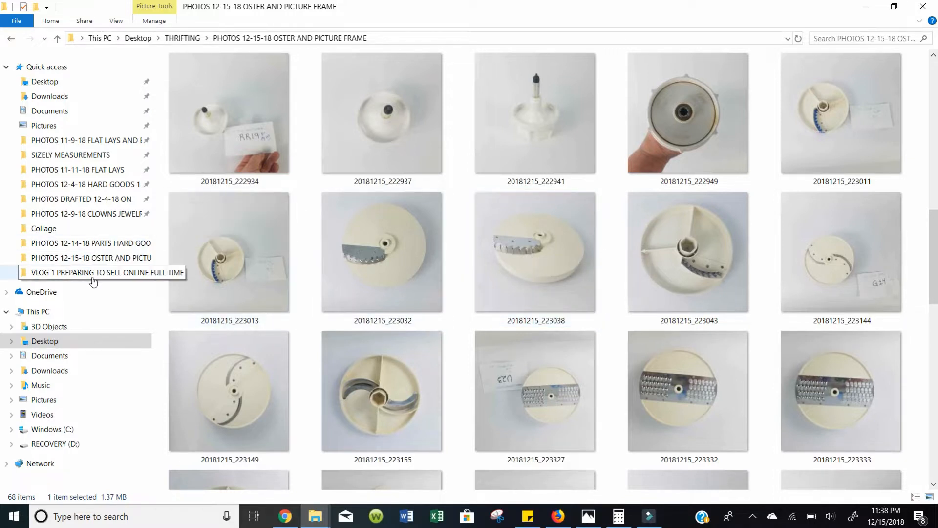
# Launch Collage Maker - Photo Grid & Montage and start a new grid collage.
pyautogui.click(15, 516)
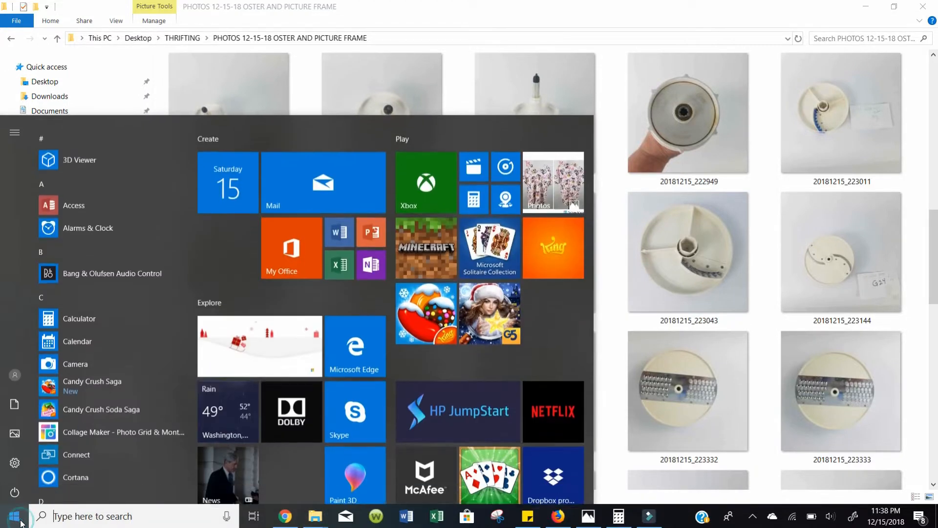
pyautogui.click(110, 413)
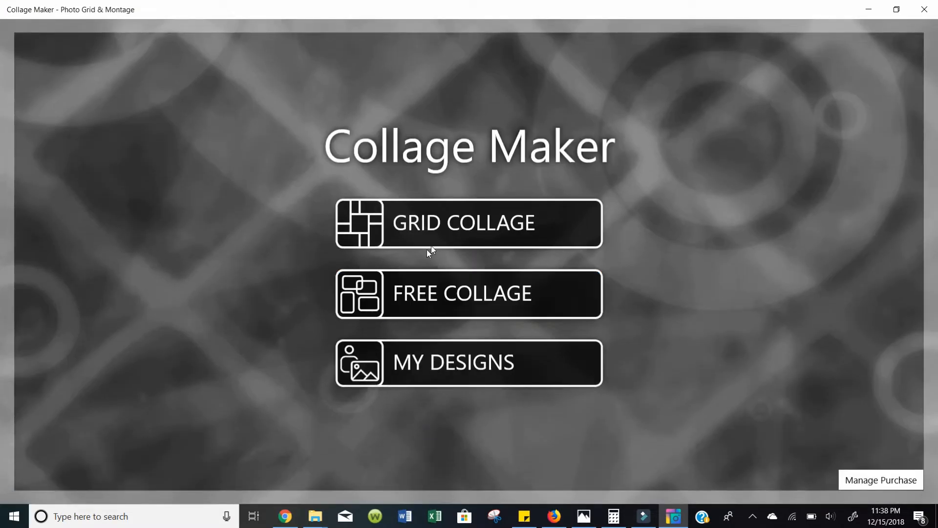
pyautogui.click(445, 233)
pyautogui.click(562, 262)
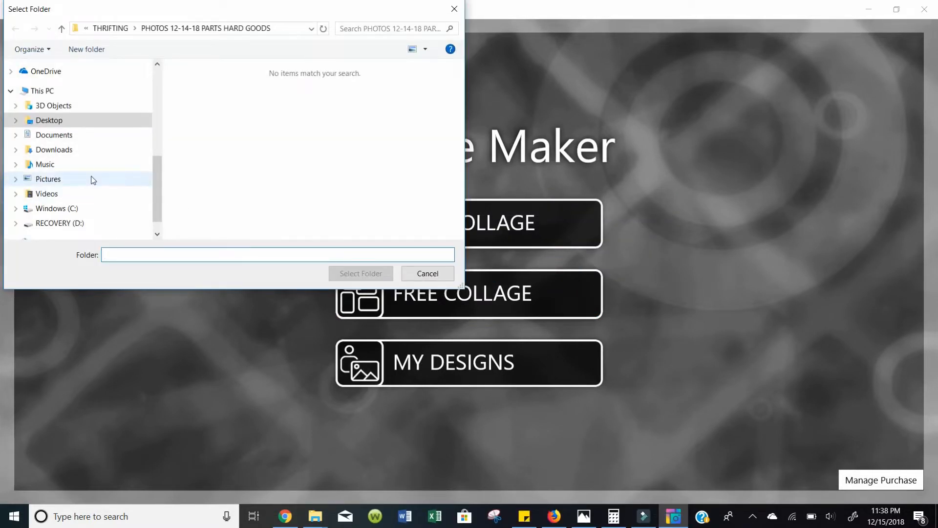
# Load PHOTOS 12-15-18 OSTER AND PICTURE FRAME as the collage's picture folder.
pyautogui.scroll(1, 57, 124)
pyautogui.scroll(2, 58, 126)
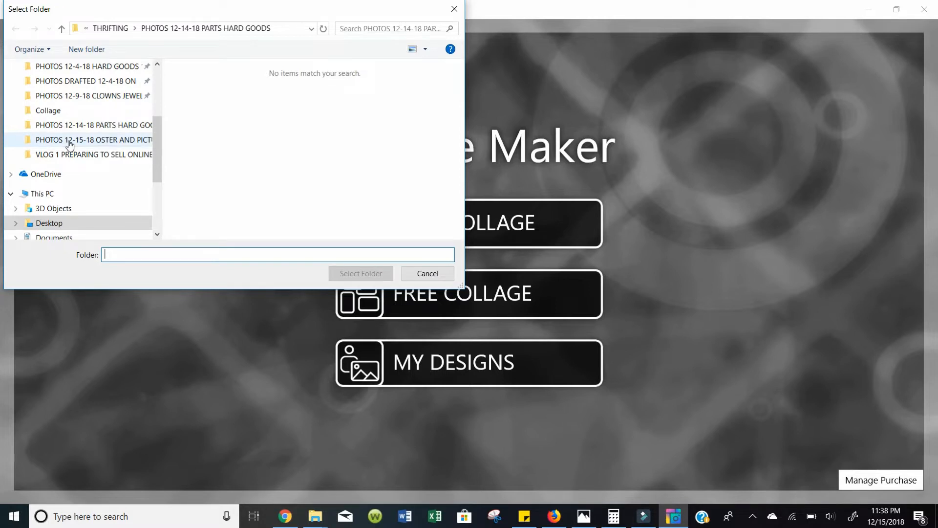
pyautogui.click(70, 142)
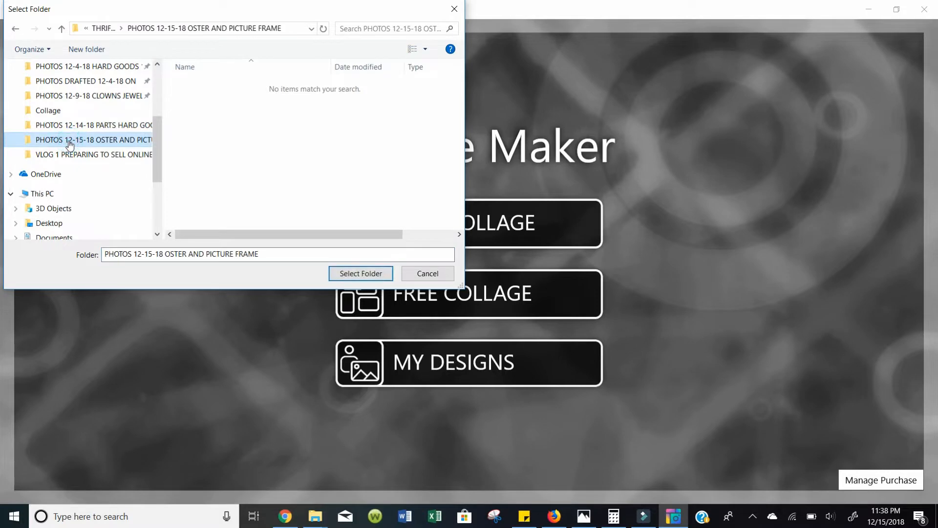
pyautogui.click(341, 277)
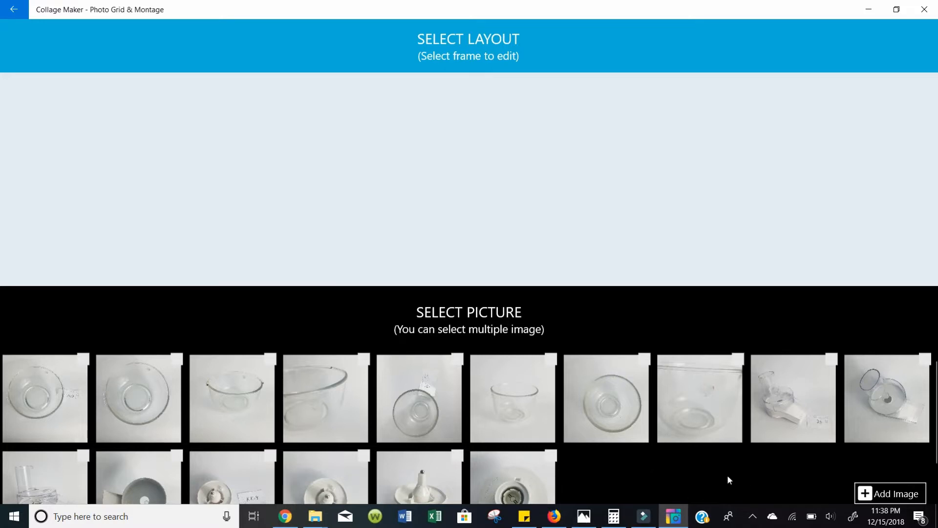
# Add the large bowl's top view, the smaller bowl's side view, the assembled salad maker hopper and the upright white spindle part to the collage.
pyautogui.click(130, 388)
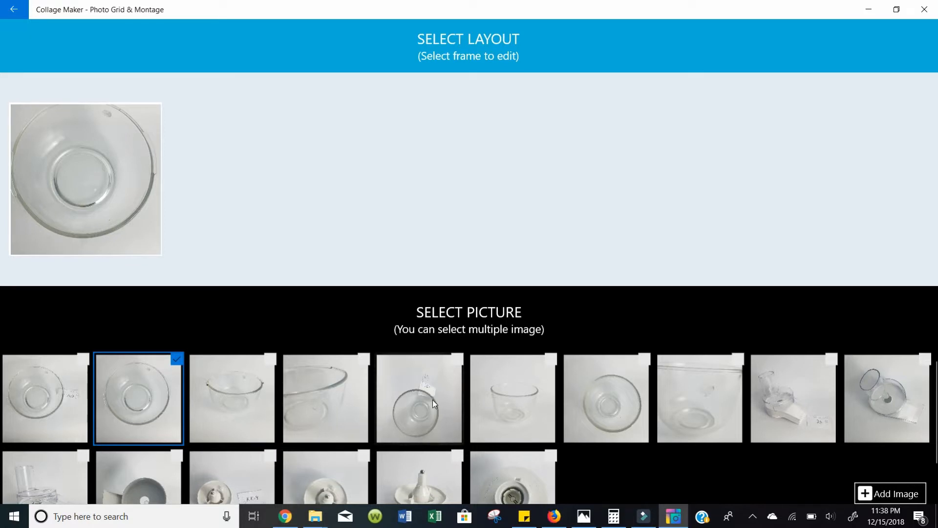
pyautogui.click(532, 401)
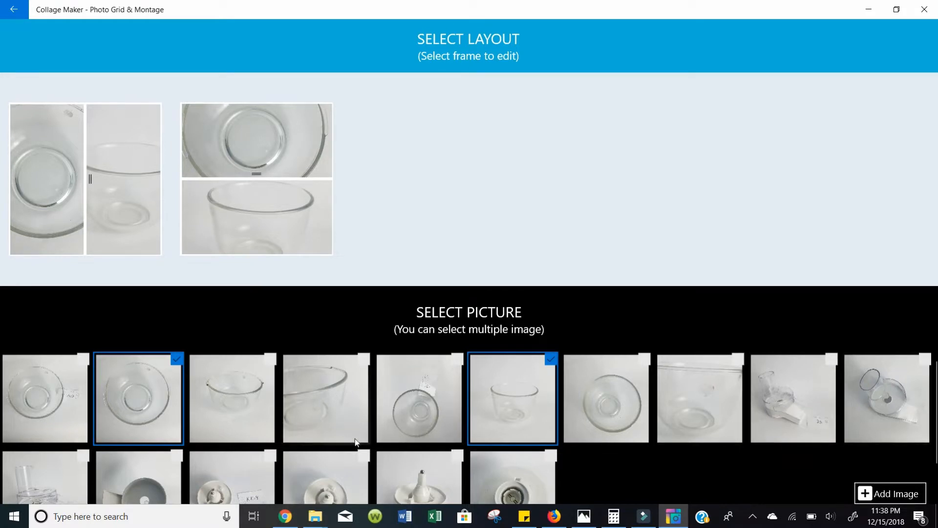
pyautogui.scroll(-1, 355, 439)
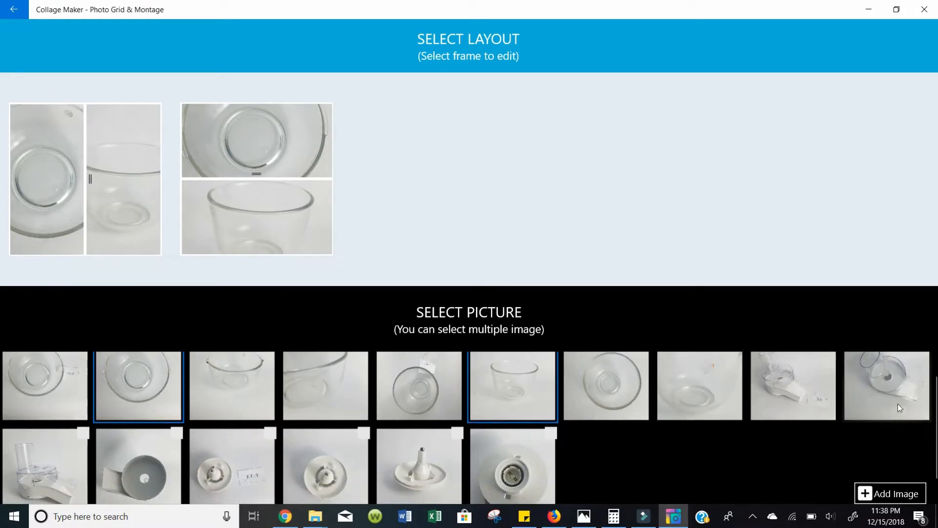
pyautogui.click(57, 476)
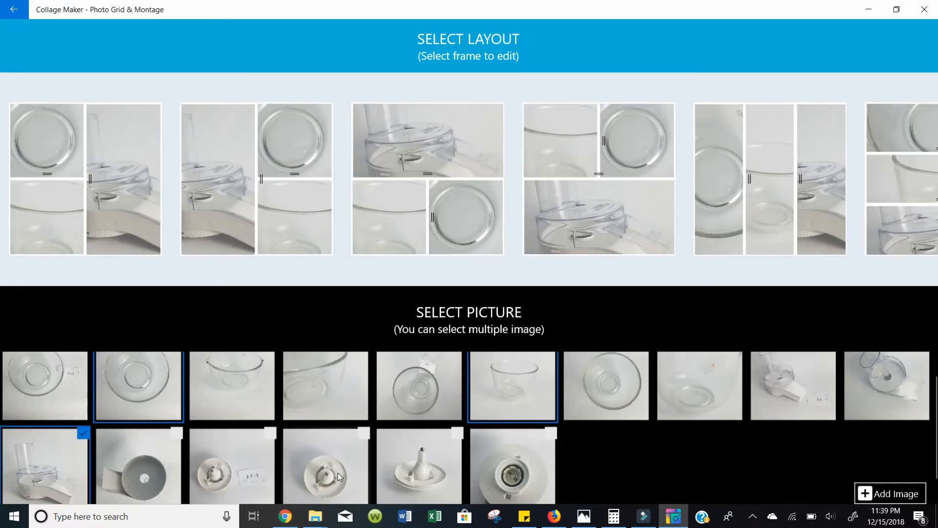
pyautogui.click(414, 471)
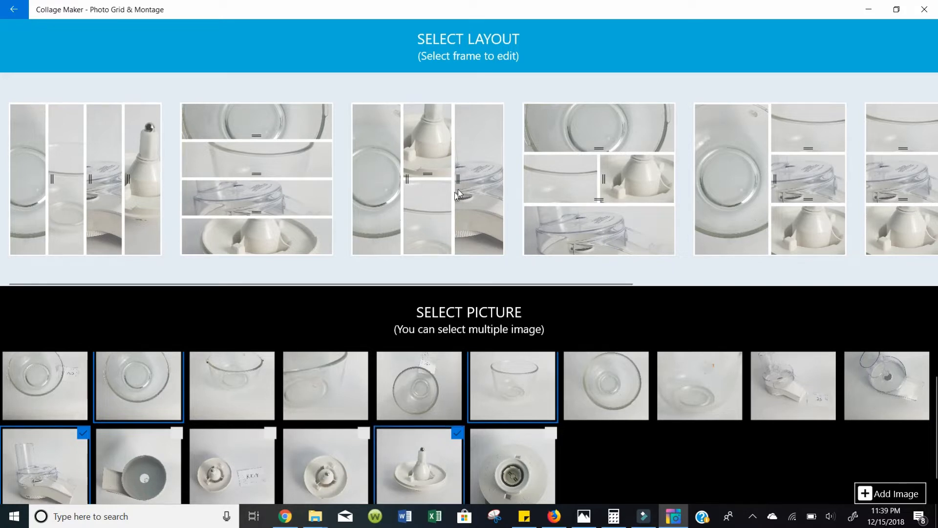
# Start adding more images to the collage and open the PHOTOS 12-15-18 OSTER AND PICTURE FRAME folder.
pyautogui.click(875, 491)
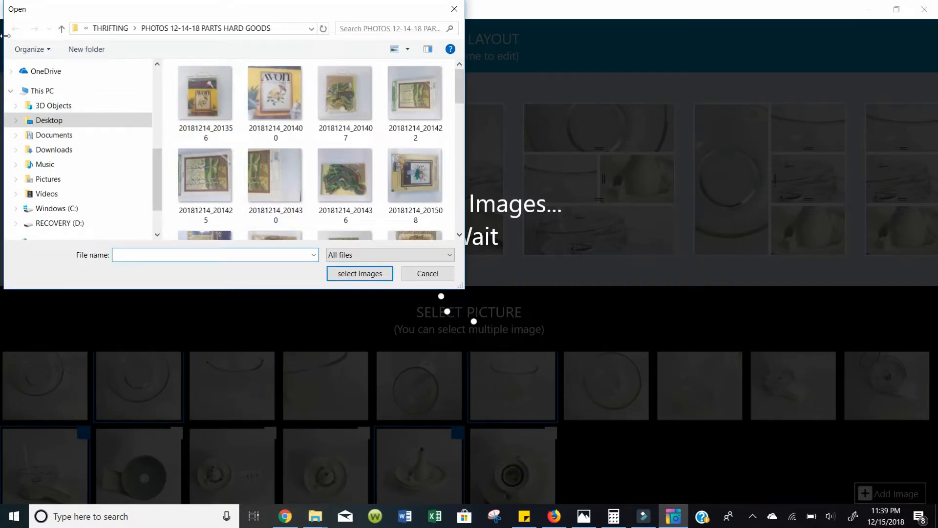
pyautogui.scroll(2, 83, 142)
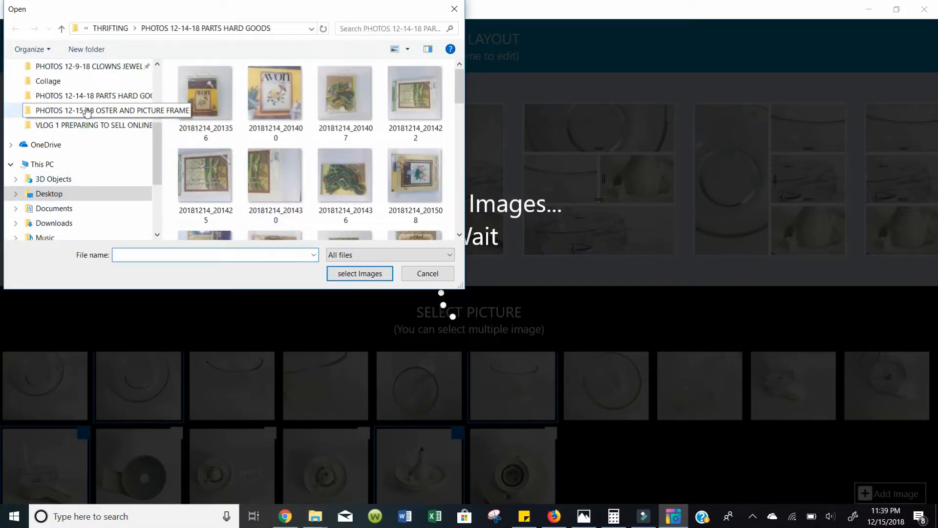
pyautogui.click(87, 112)
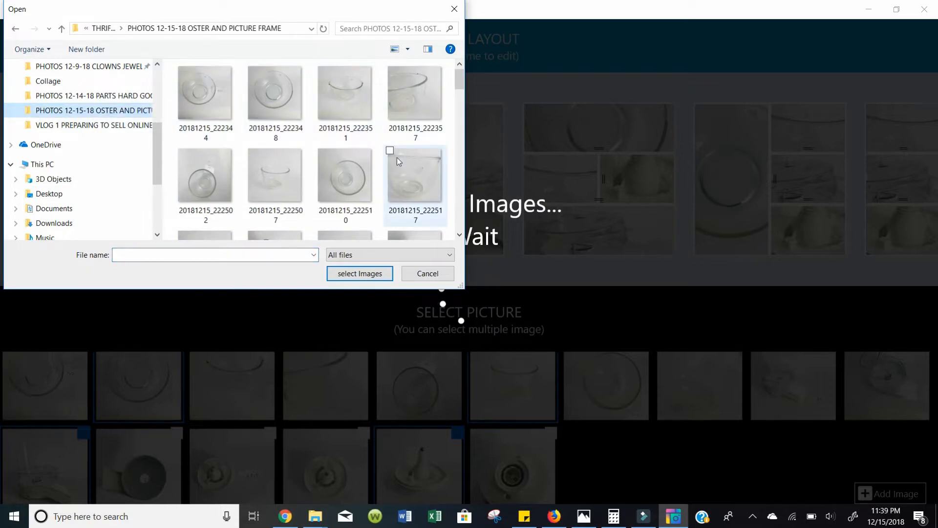
# Select the clear bowl photo 20181215_222803, the clear lid-shaped part 20181215_222846 and the dark-tipped spindle 20181215_222941 for import.
pyautogui.scroll(-3, 397, 157)
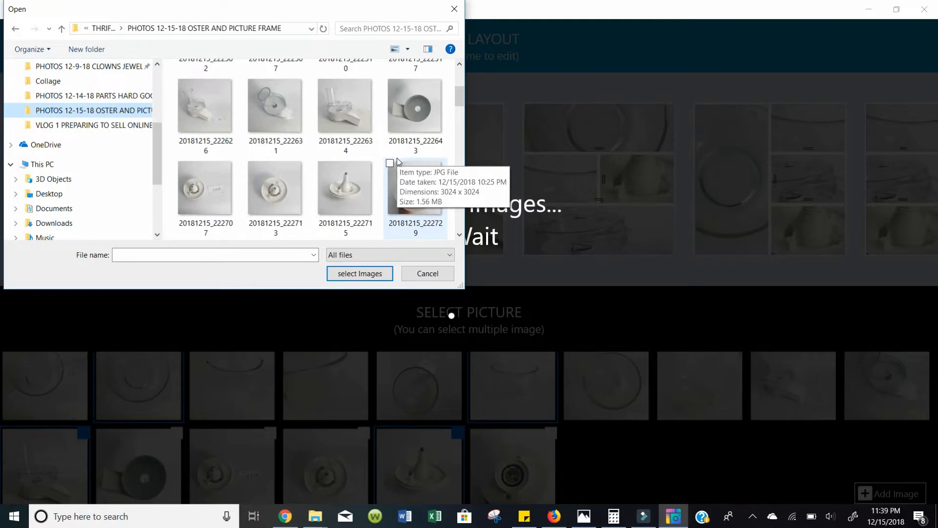
pyautogui.scroll(-2, 397, 161)
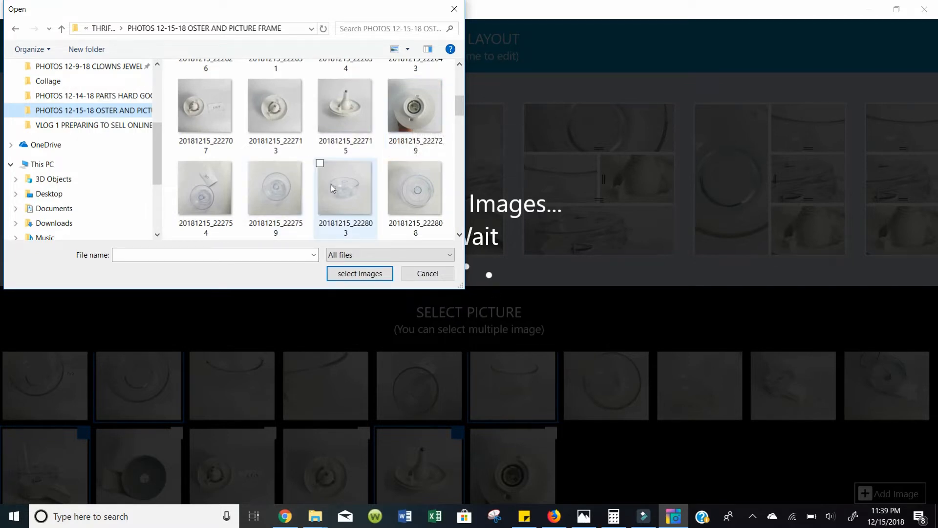
pyautogui.click(346, 177)
pyautogui.scroll(-1, 346, 177)
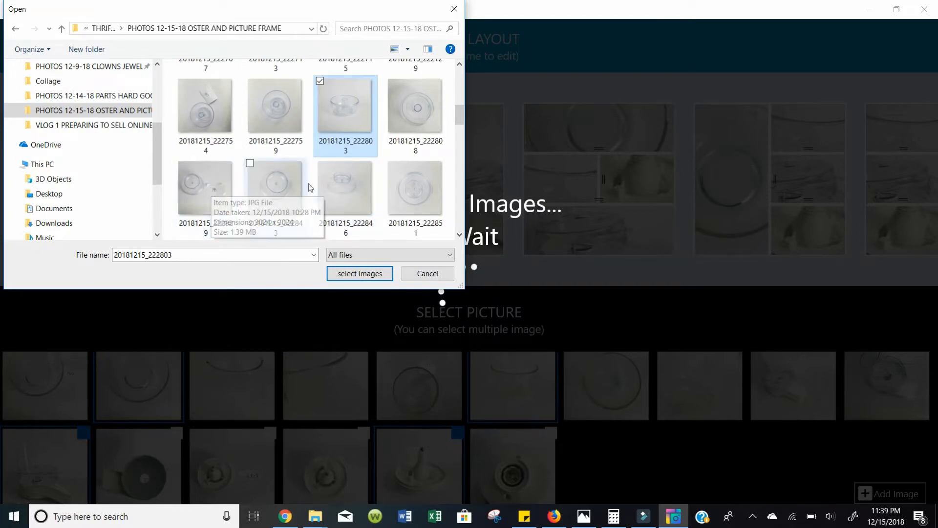
pyautogui.click(341, 184)
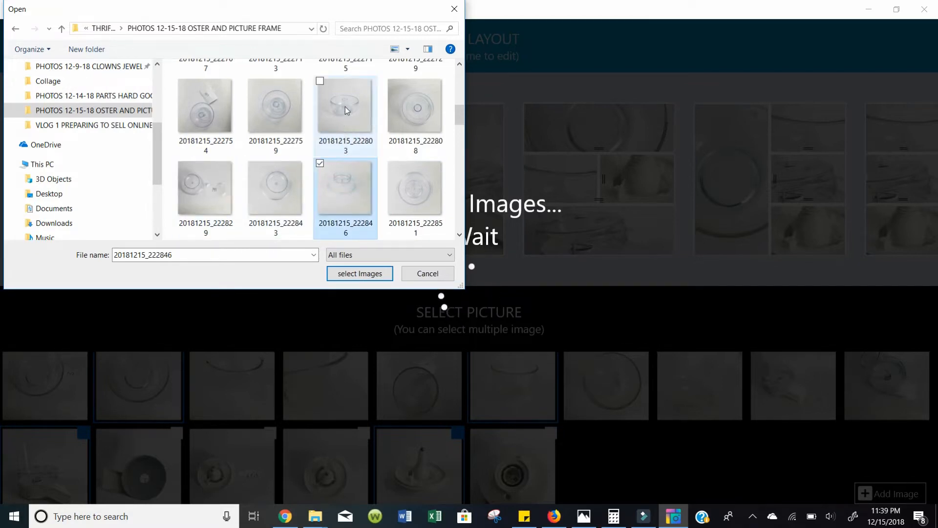
pyautogui.click(345, 107)
pyautogui.keyDown('ctrl'); pyautogui.click(331, 186); pyautogui.keyUp('ctrl')
pyautogui.scroll(-1, 334, 194)
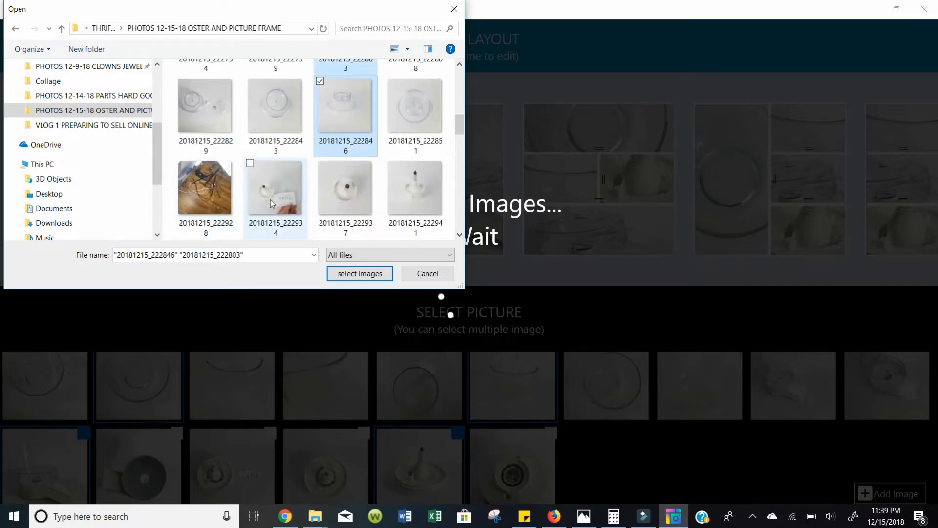
pyautogui.keyDown('ctrl'); pyautogui.click(412, 184); pyautogui.keyUp('ctrl')
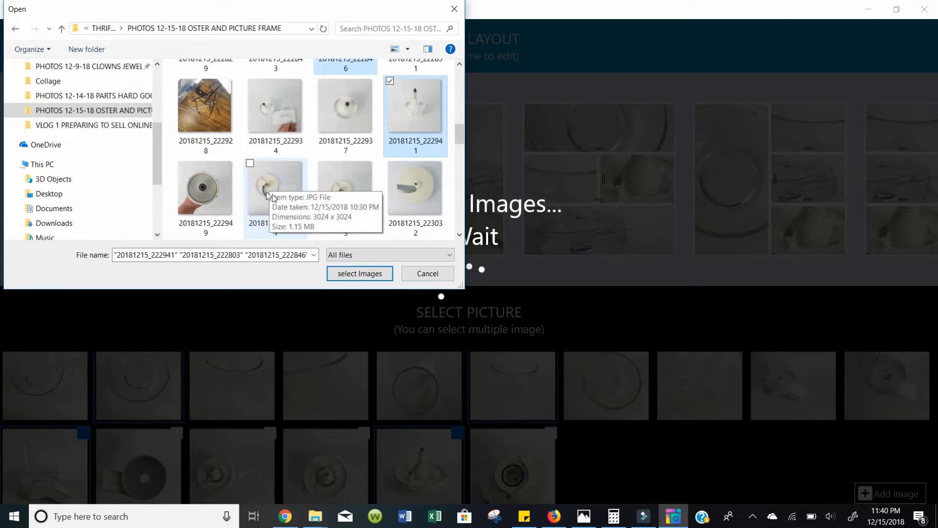
# Extend the photo selection with the blade disc images 20181215_223032, 20181215_223155 and 20181215_223333.
pyautogui.keyDown('ctrl'); pyautogui.click(414, 191); pyautogui.keyUp('ctrl')
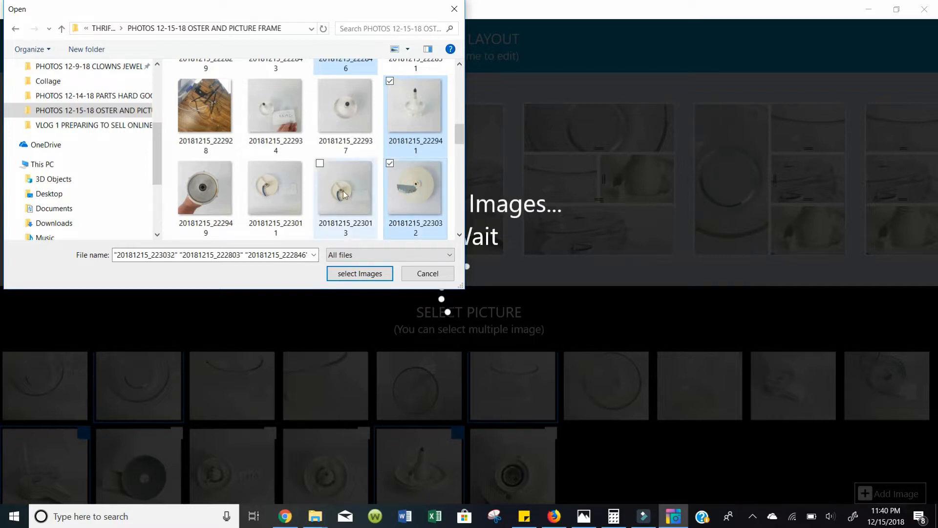
pyautogui.scroll(-1, 343, 190)
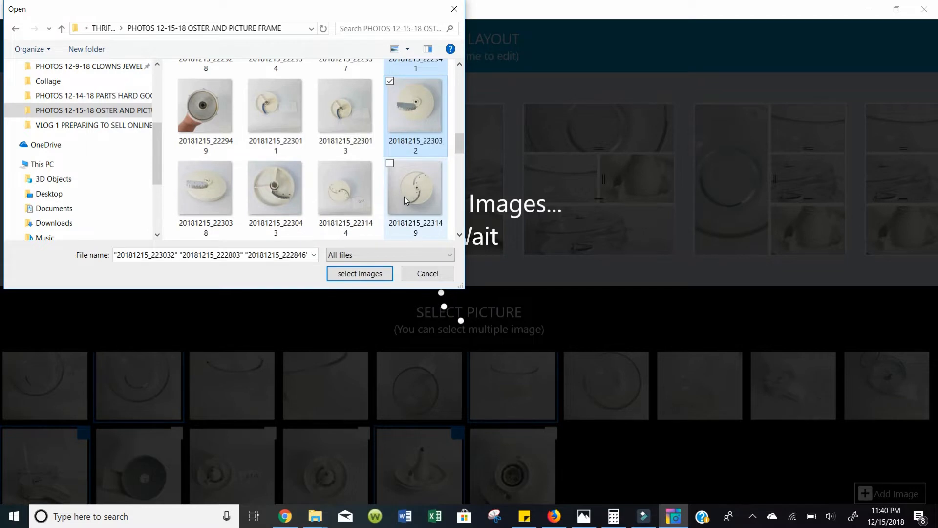
pyautogui.scroll(-1, 404, 196)
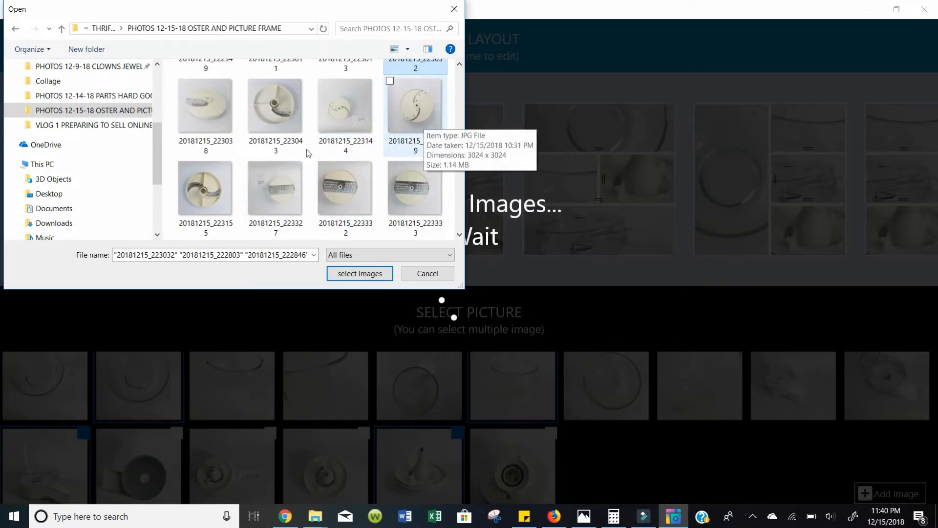
pyautogui.keyDown('ctrl'); pyautogui.click(223, 190); pyautogui.keyUp('ctrl')
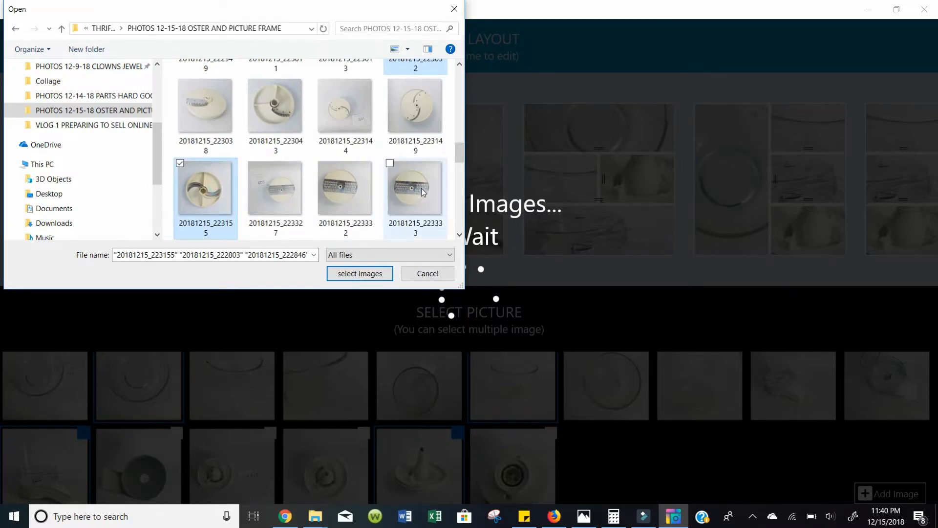
pyautogui.scroll(-1, 422, 189)
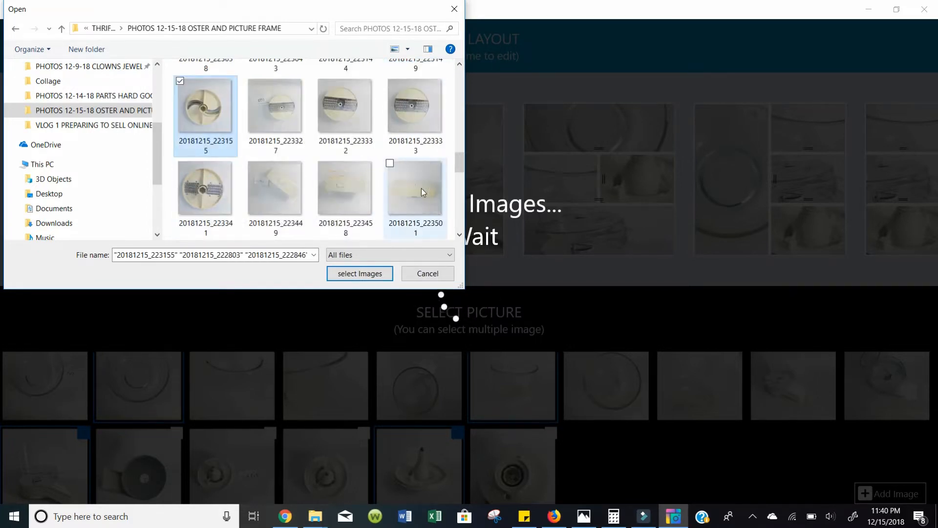
pyautogui.keyDown('ctrl'); pyautogui.click(410, 109); pyautogui.keyUp('ctrl')
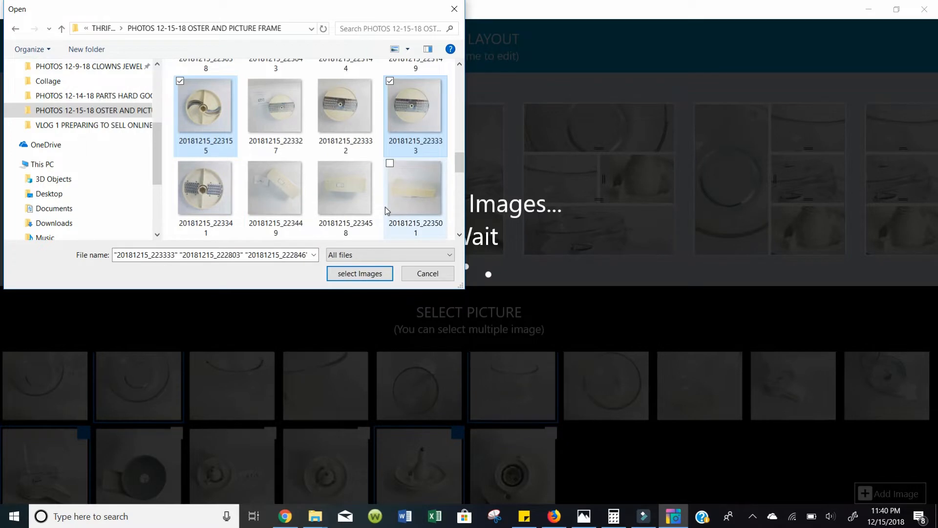
# Extend the selection with the cream rectangular part 20181215_223501, the round white disc 20181215_223609 and the pale round part 20181215_223639.
pyautogui.scroll(-1, 386, 206)
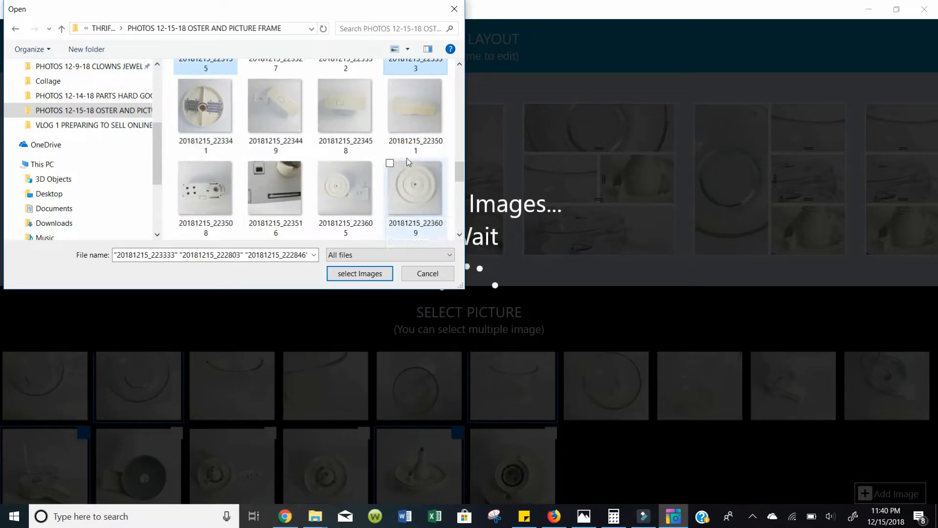
pyautogui.keyDown('ctrl'); pyautogui.click(416, 115); pyautogui.keyUp('ctrl')
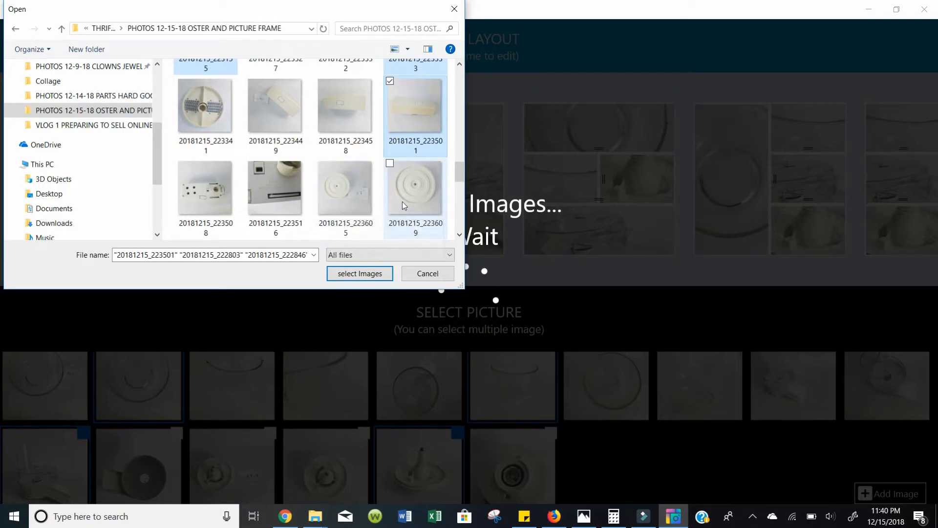
pyautogui.scroll(-1, 405, 198)
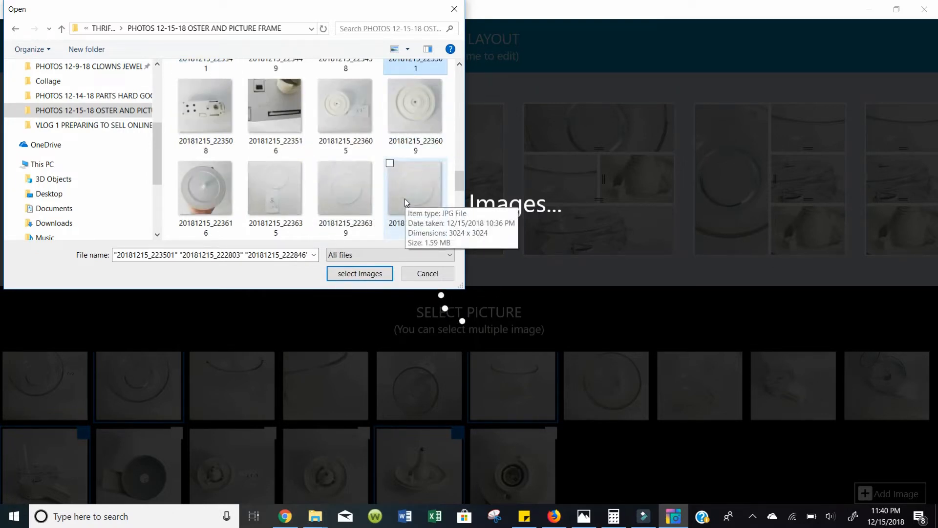
pyautogui.keyDown('ctrl'); pyautogui.click(409, 110); pyautogui.keyUp('ctrl')
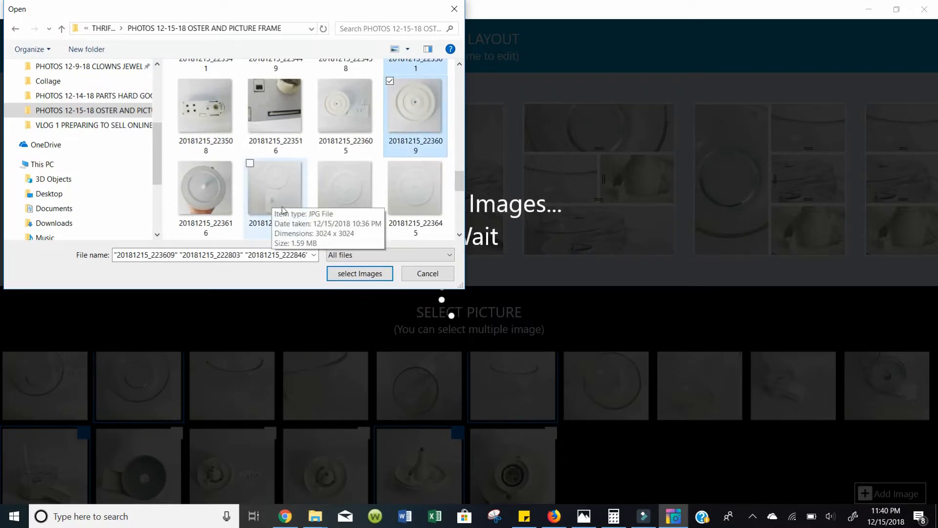
pyautogui.keyDown('ctrl'); pyautogui.click(345, 193); pyautogui.keyUp('ctrl')
pyautogui.scroll(-1, 301, 209)
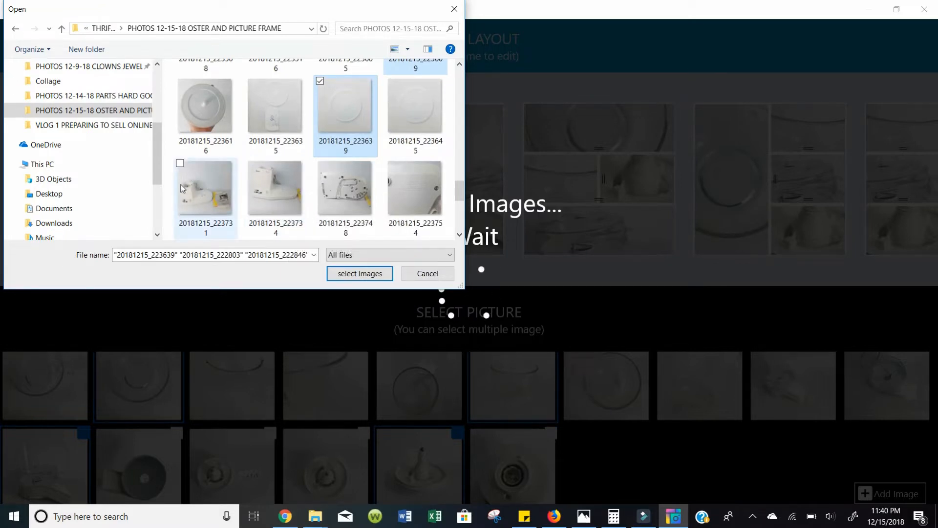
# Include photos 20181215_223731, 20181215_223900, 20181215_224048 and 20181215_224131 in the selection and import all selected images.
pyautogui.keyDown('ctrl'); pyautogui.click(213, 196); pyautogui.keyUp('ctrl')
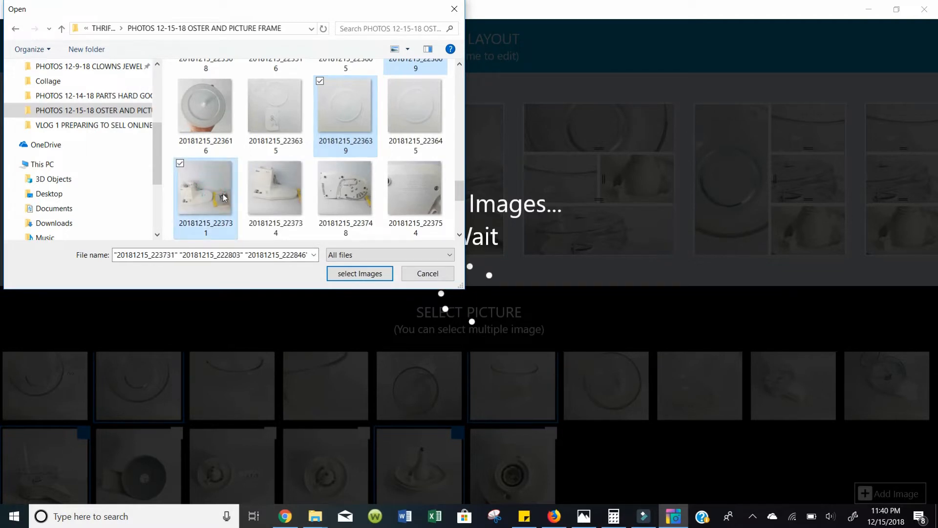
pyautogui.scroll(-1, 249, 193)
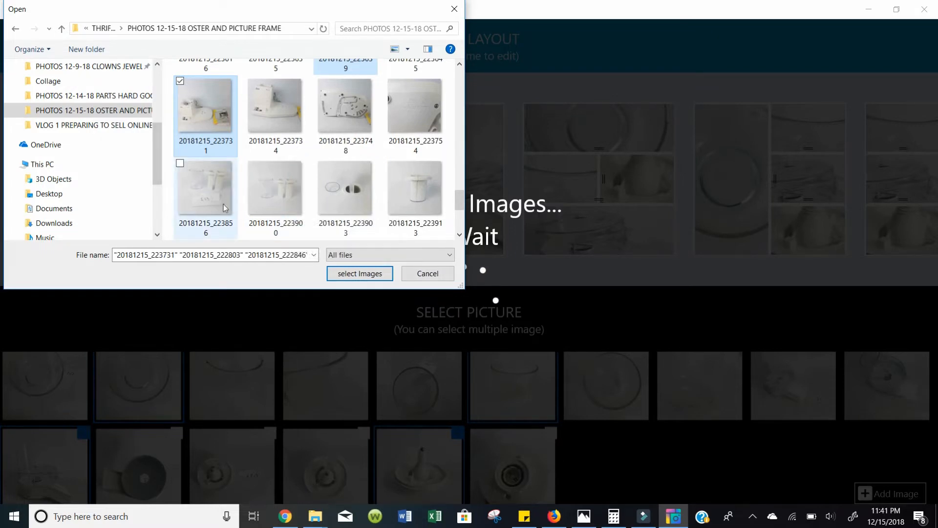
pyautogui.keyDown('ctrl'); pyautogui.click(270, 198); pyautogui.keyUp('ctrl')
pyautogui.scroll(-1, 269, 199)
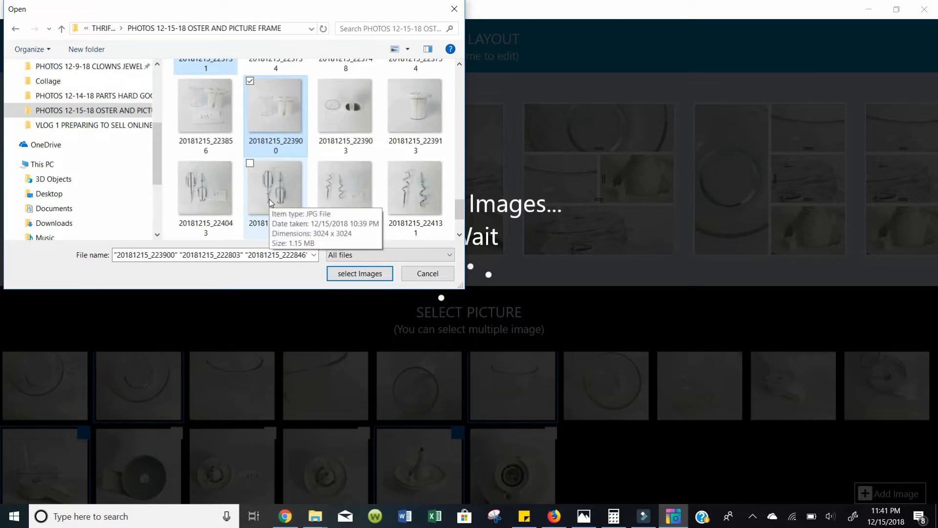
pyautogui.keyDown('ctrl'); pyautogui.click(268, 198); pyautogui.keyUp('ctrl')
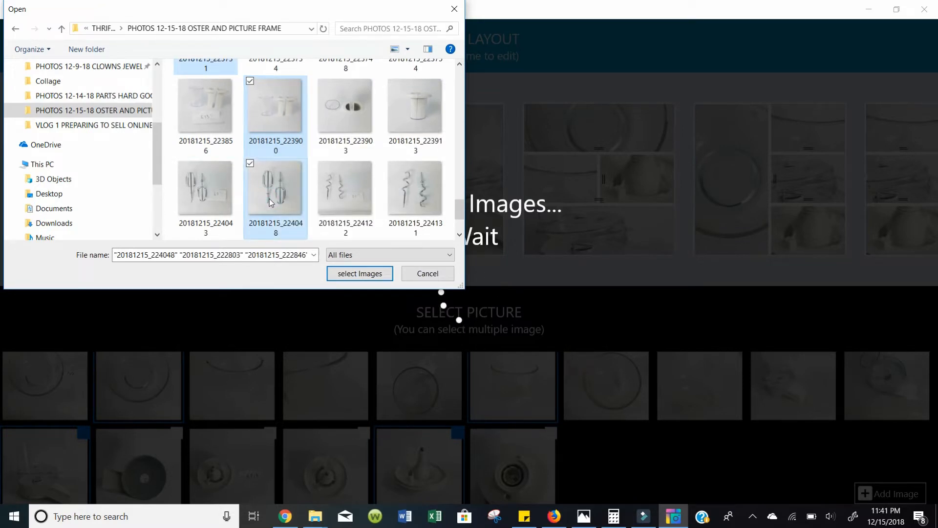
pyautogui.keyDown('ctrl'); pyautogui.click(413, 196); pyautogui.keyUp('ctrl')
pyautogui.scroll(-1, 348, 203)
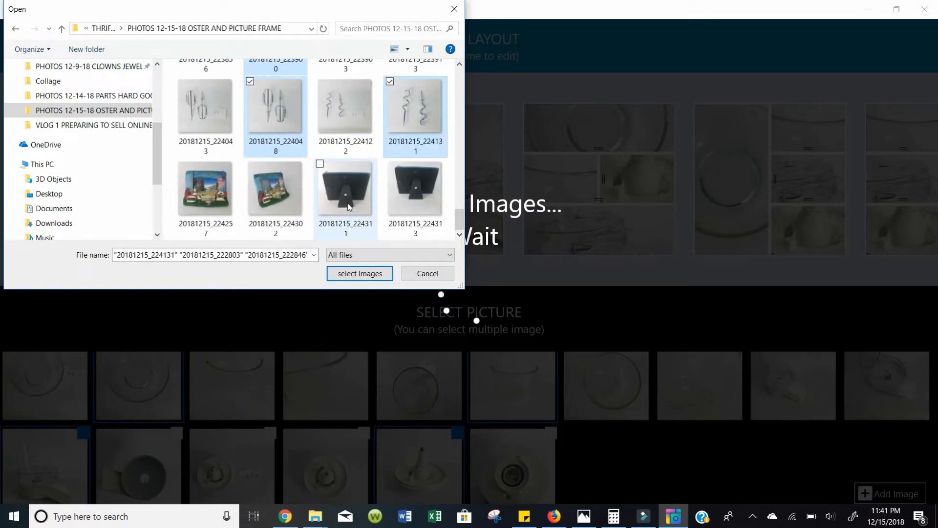
pyautogui.click(367, 275)
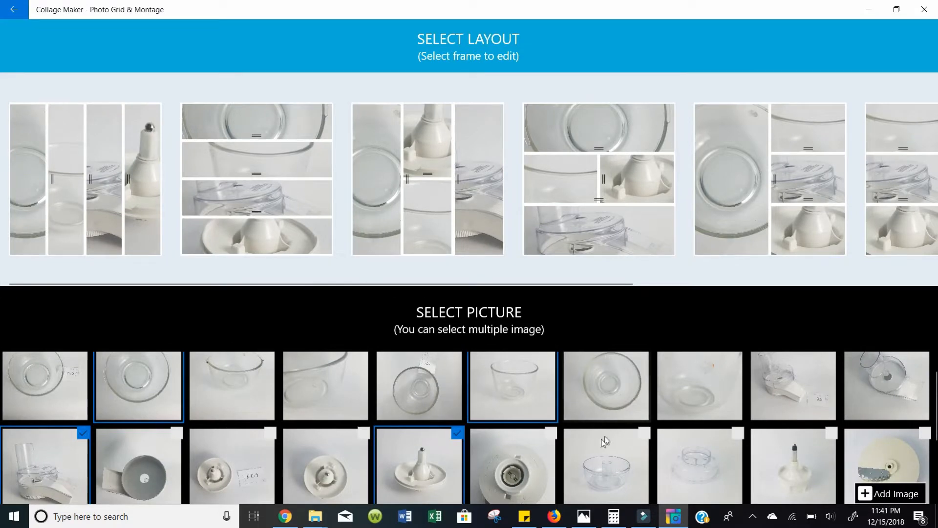
# Add the clear bowl, clear lid-shaped part, dark-tipped spindle, single-blade slicing disc and curved two-blade disc to the collage.
pyautogui.scroll(-1, 538, 432)
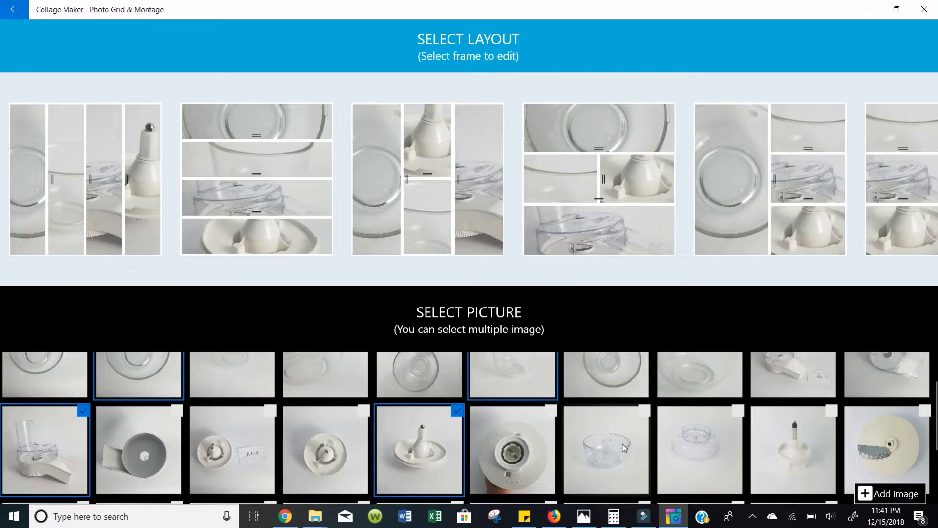
pyautogui.scroll(-1, 624, 449)
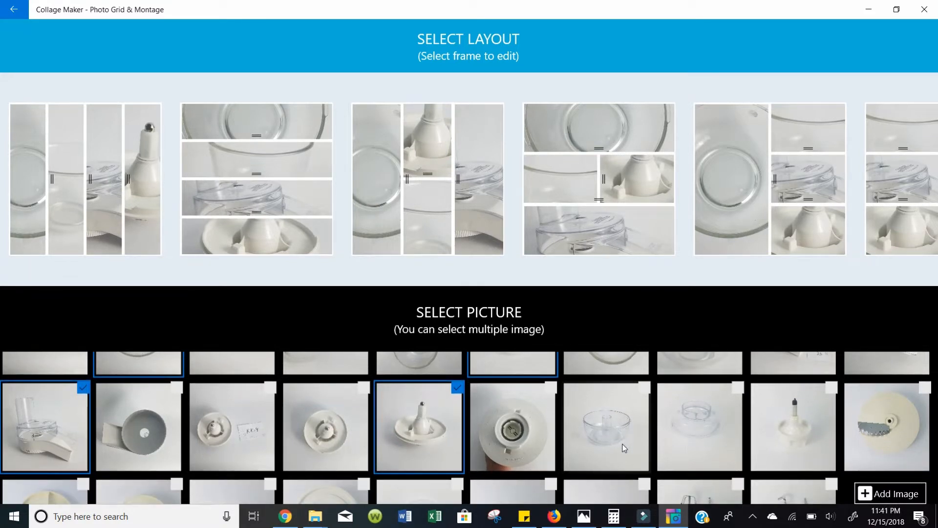
pyautogui.click(623, 426)
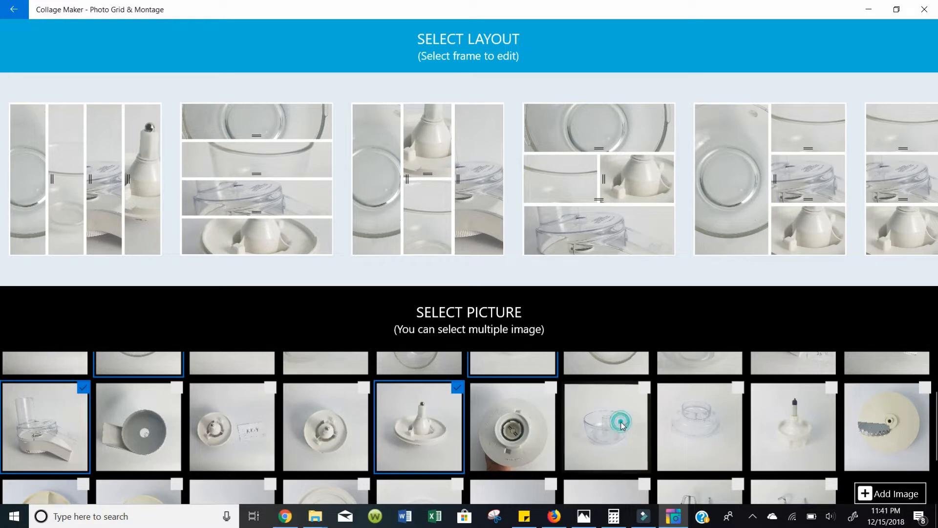
pyautogui.click(694, 429)
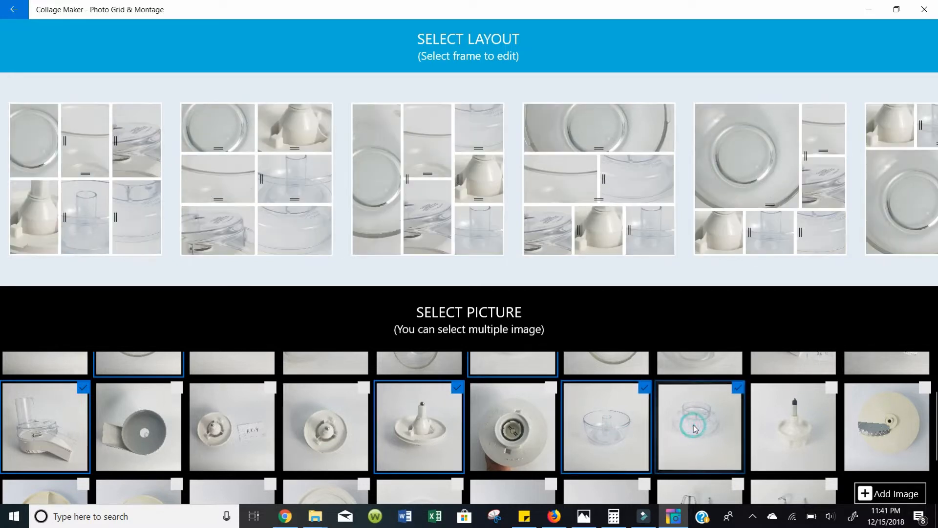
pyautogui.click(794, 435)
pyautogui.click(884, 441)
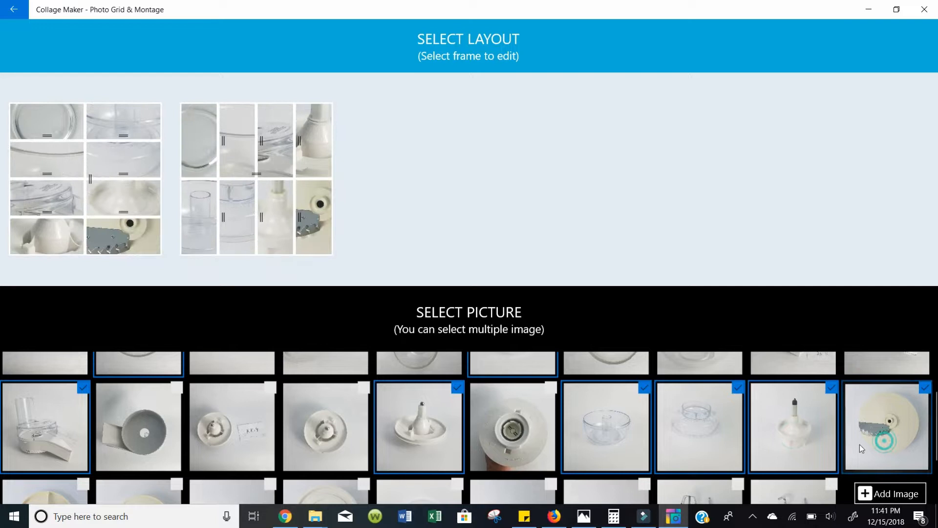
pyautogui.scroll(-1, 782, 459)
pyautogui.scroll(-1, 663, 485)
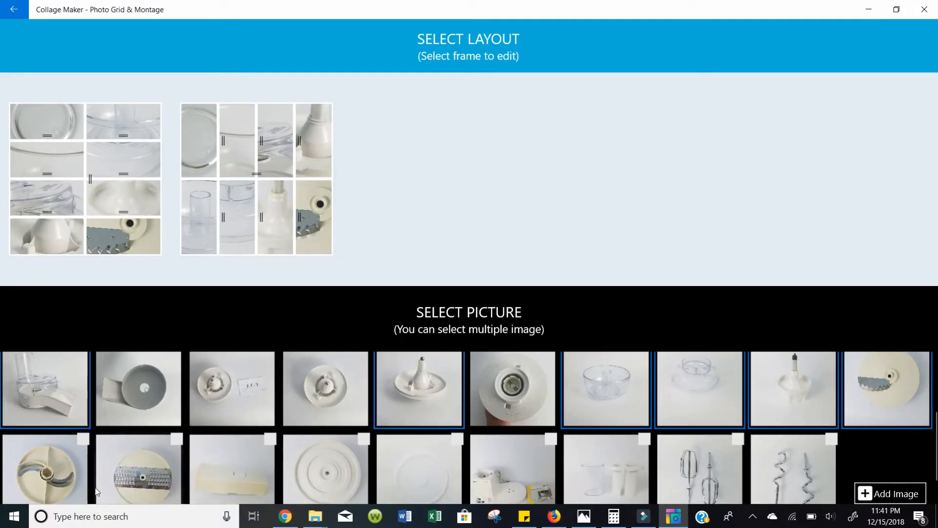
pyautogui.click(87, 466)
# Try adding the grating disc and the cream rectangular part to the collage, and take the grating disc back out.
pyautogui.click(142, 469)
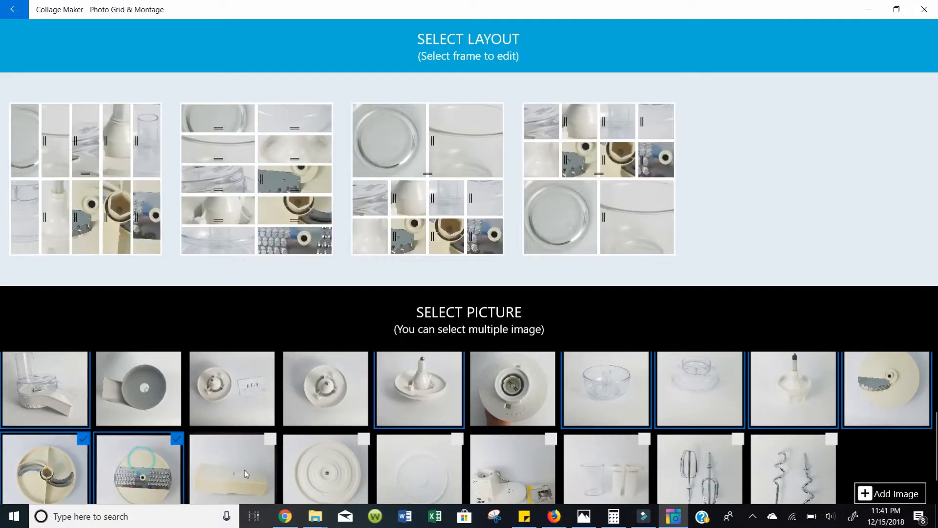
pyautogui.click(244, 470)
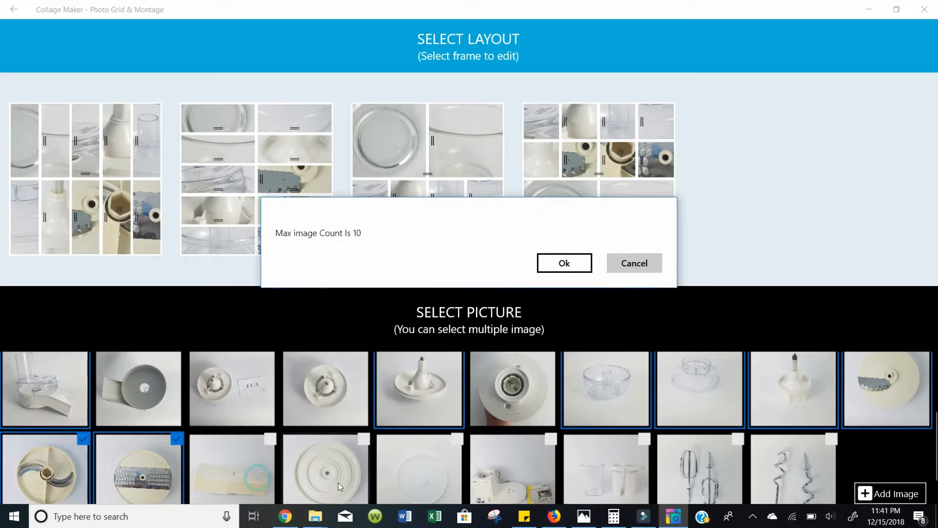
pyautogui.click(565, 264)
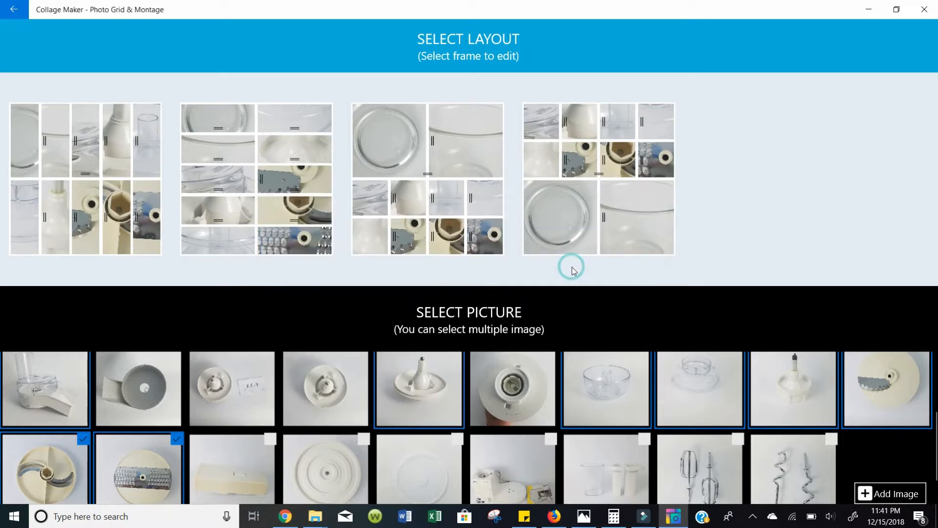
pyautogui.click(177, 440)
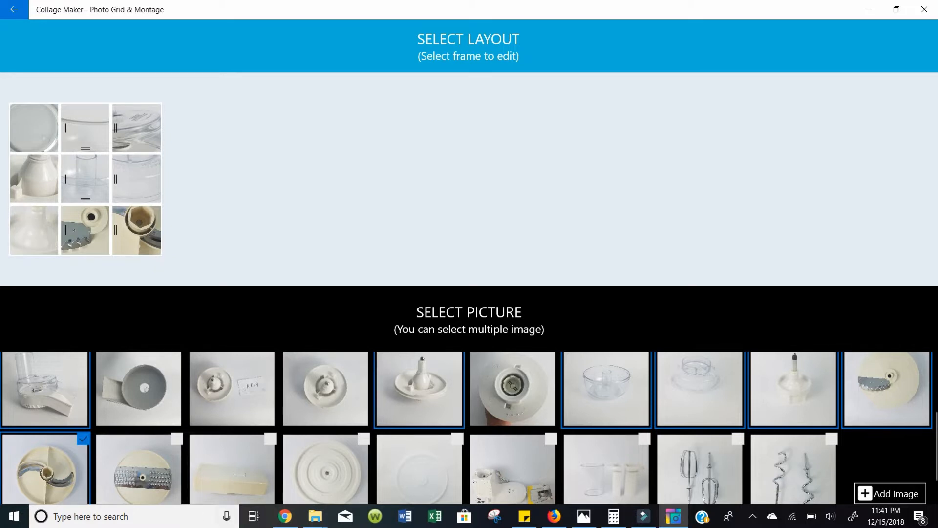
# Switch to a new Chrome window, go to canva.com and start a blank Poster (US) design.
pyautogui.rightClick(287, 518)
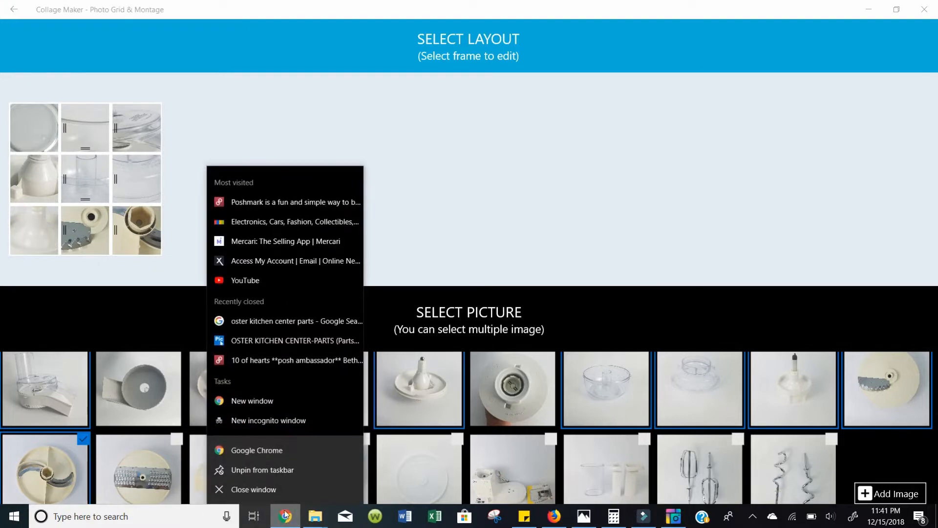
pyautogui.click(273, 450)
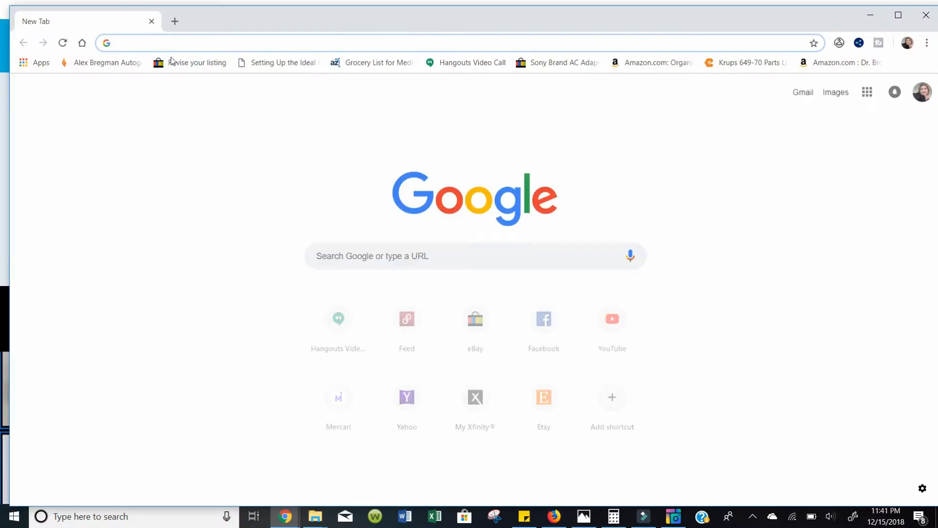
pyautogui.write('canva.com')
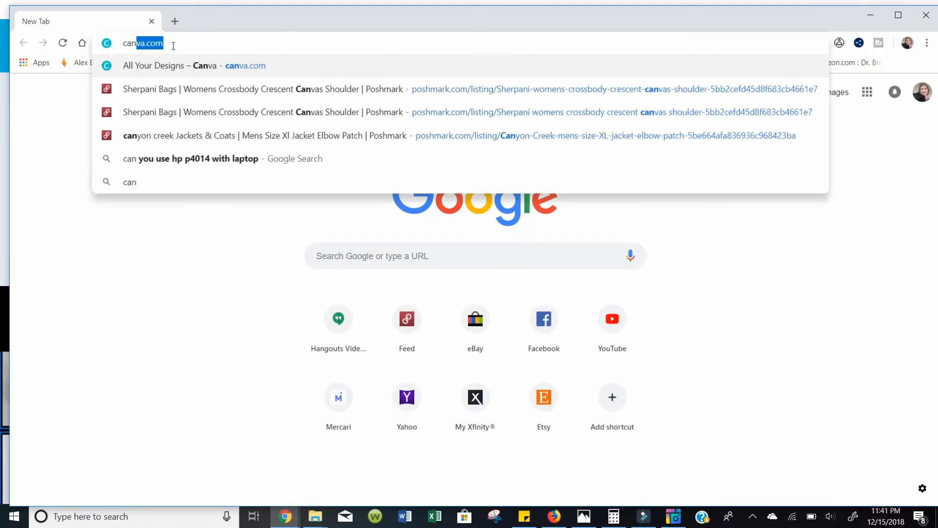
pyautogui.press('Return')
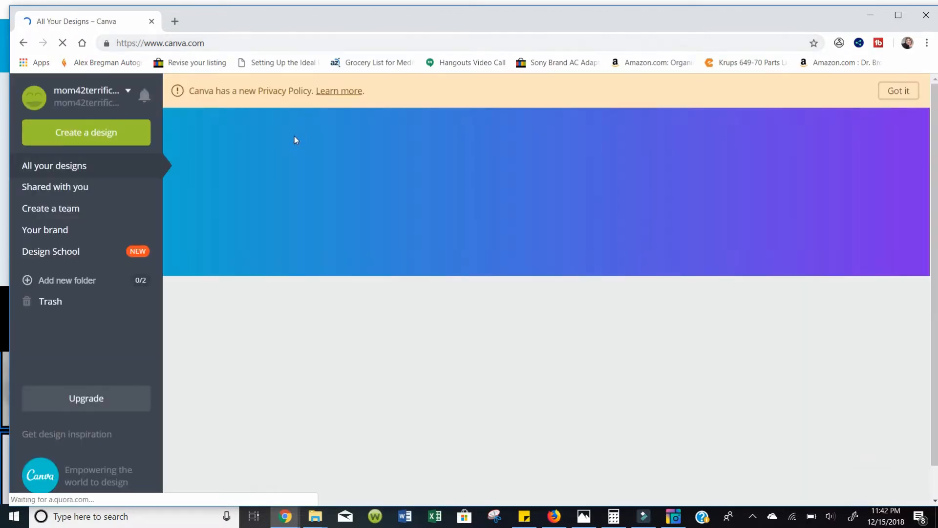
pyautogui.click(434, 391)
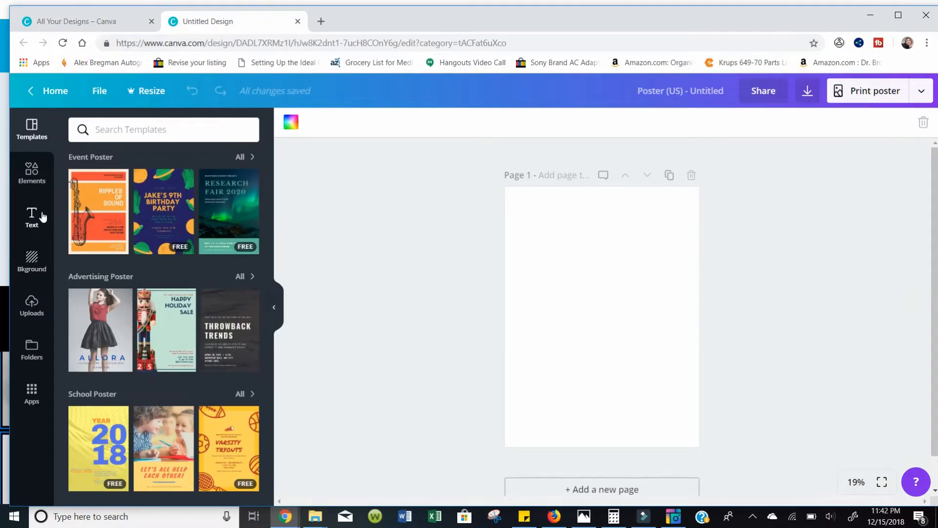
# Browse the free backgrounds and apply the orange-to-red gradient to the blank poster page.
pyautogui.click(246, 157)
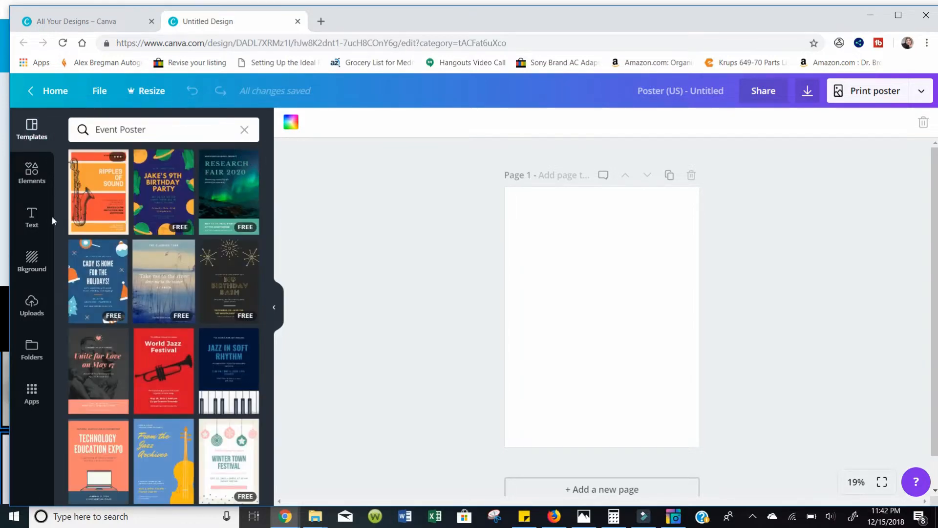
pyautogui.click(31, 254)
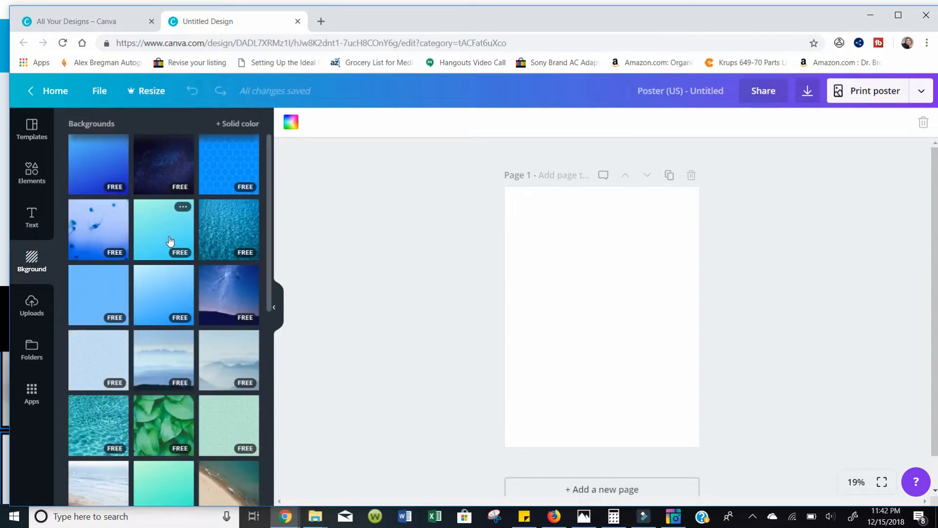
pyautogui.scroll(-5, 170, 240)
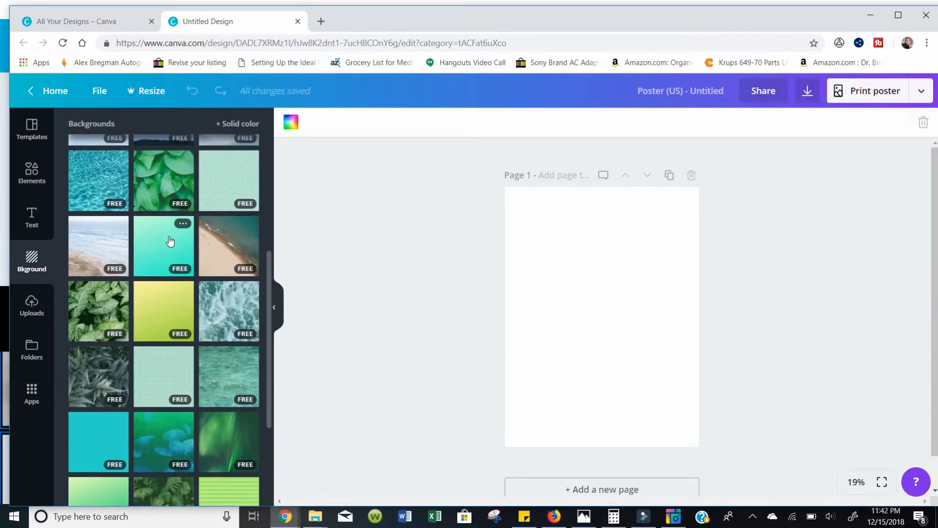
pyautogui.scroll(-1, 170, 241)
pyautogui.scroll(6, 170, 241)
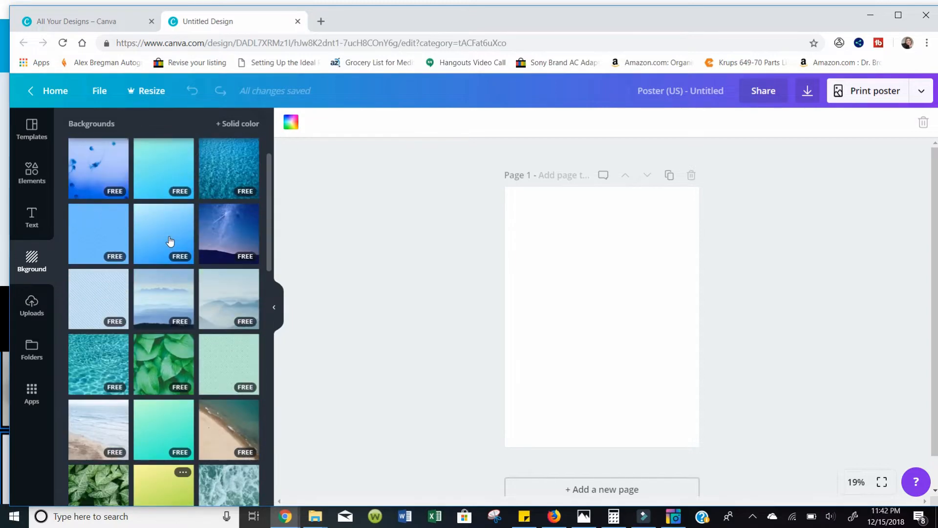
pyautogui.scroll(1, 170, 240)
pyautogui.scroll(-15, 170, 240)
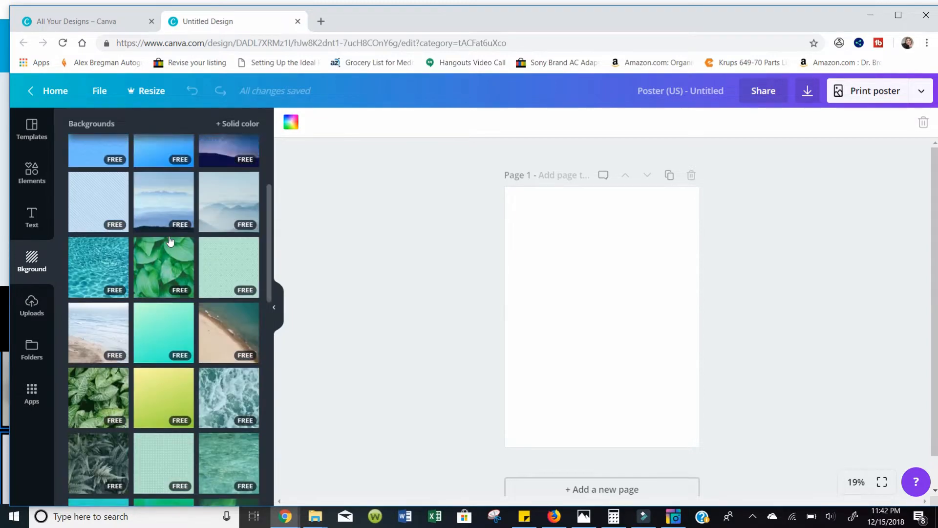
pyautogui.scroll(-10, 170, 240)
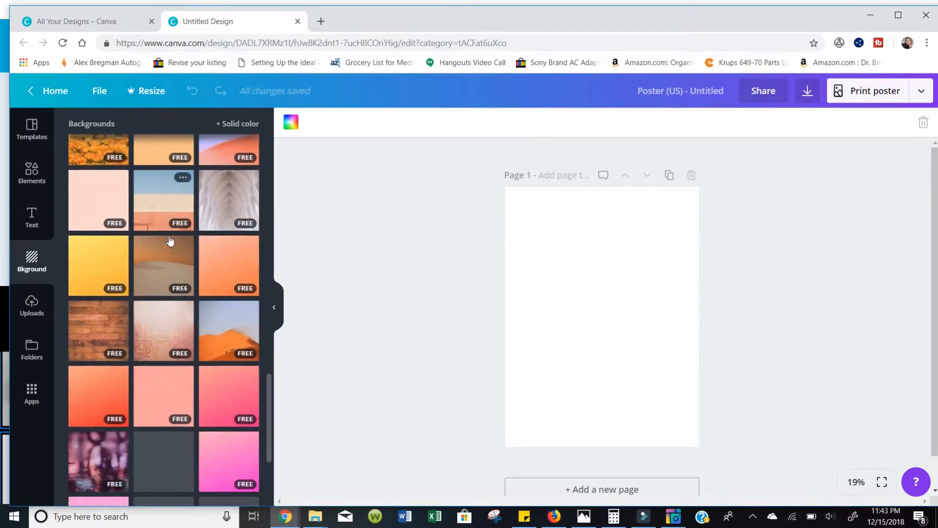
pyautogui.scroll(-3, 170, 240)
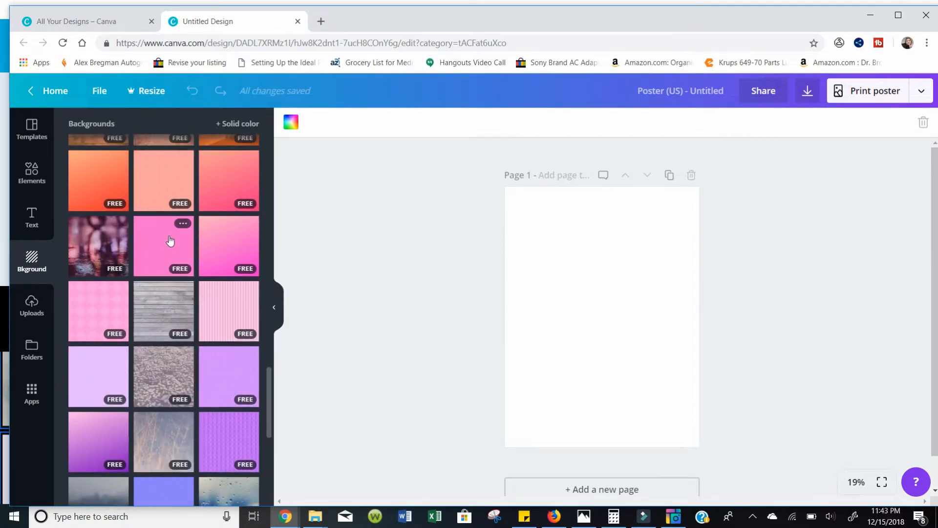
pyautogui.click(104, 179)
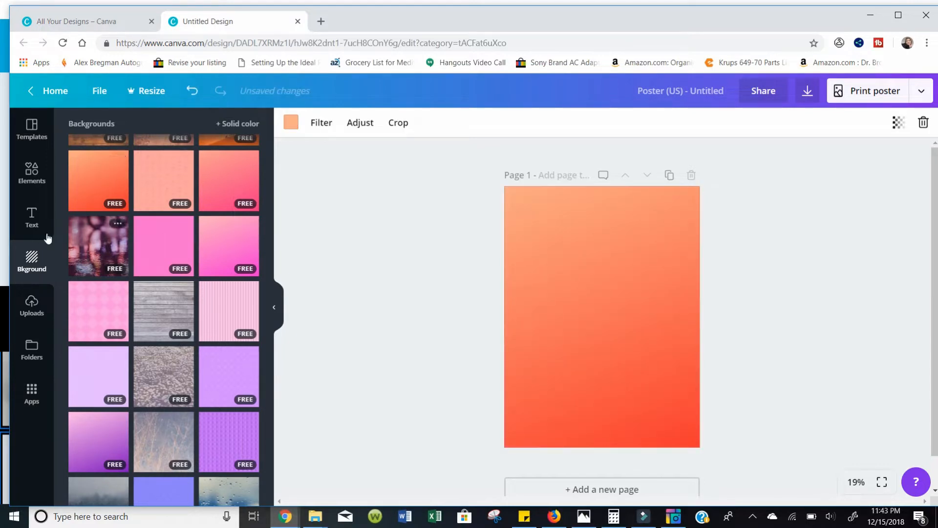
# Add a text placeholder to the poster and set its font size to 96.
pyautogui.click(32, 216)
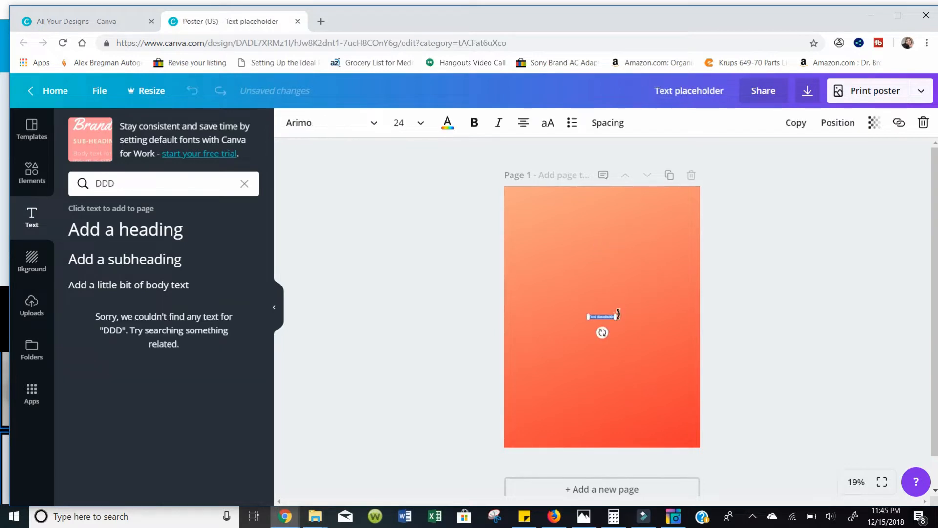
pyautogui.moveTo(619, 314)
pyautogui.mouseDown()
pyautogui.moveTo(658, 318)
pyautogui.moveTo(622, 315)
pyautogui.mouseUp()
pyautogui.click(419, 124)
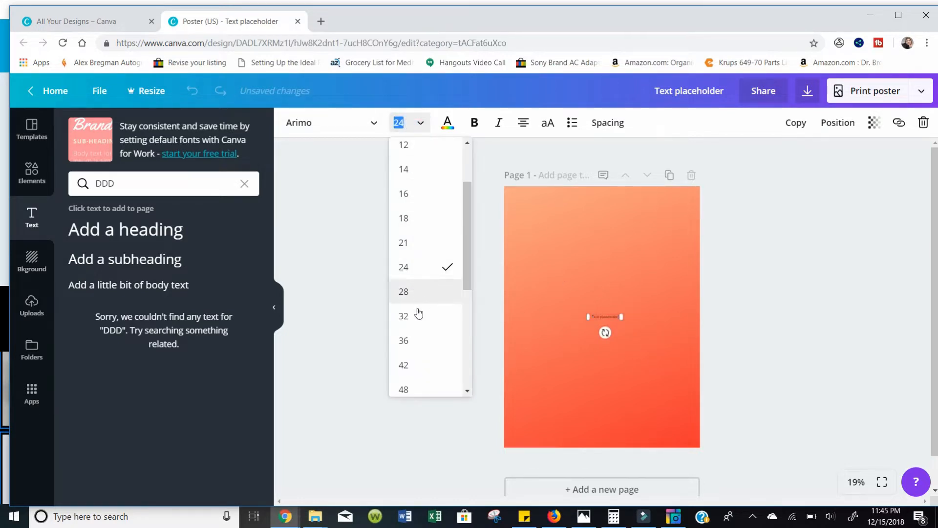
pyautogui.click(412, 367)
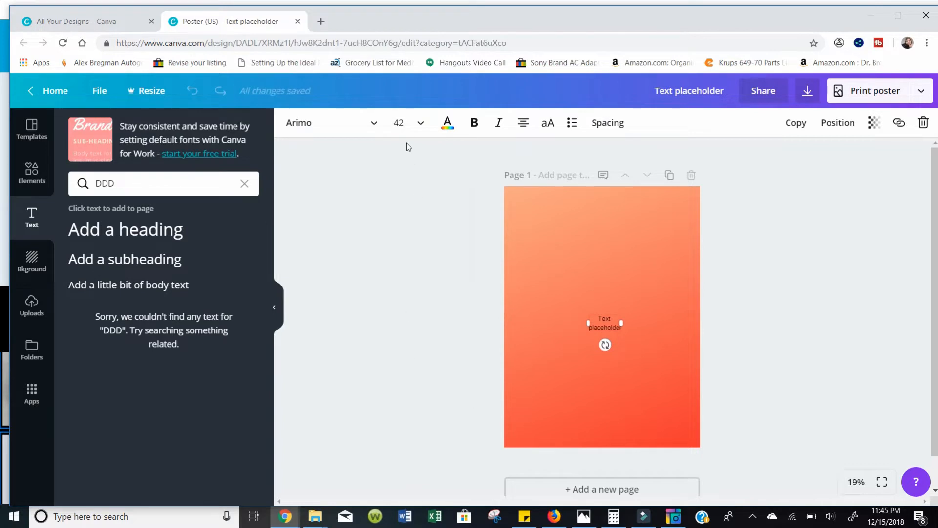
pyautogui.click(419, 129)
pyautogui.scroll(-2, 414, 329)
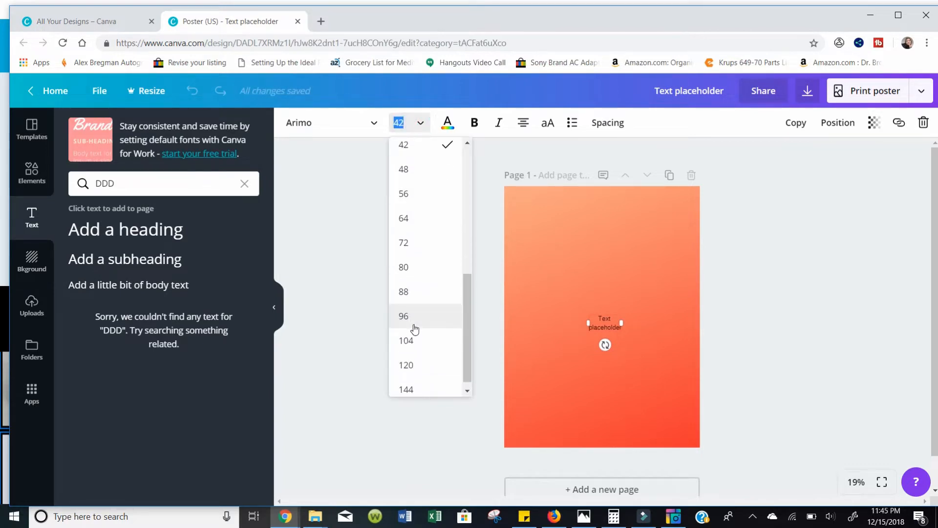
pyautogui.click(413, 317)
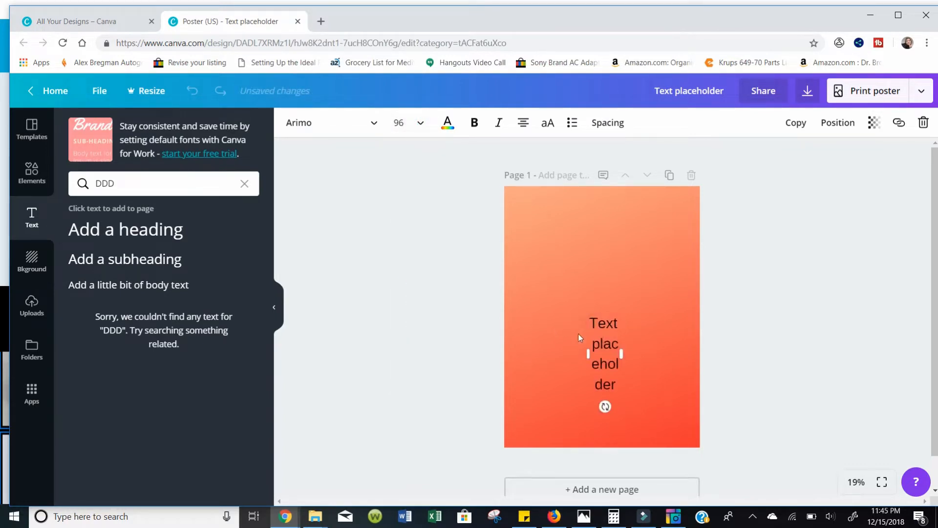
# Widen the text box until its text fits on one line, and replace the placeholder with "AND MORE...".
pyautogui.moveTo(622, 349); pyautogui.dragTo(604, 315)
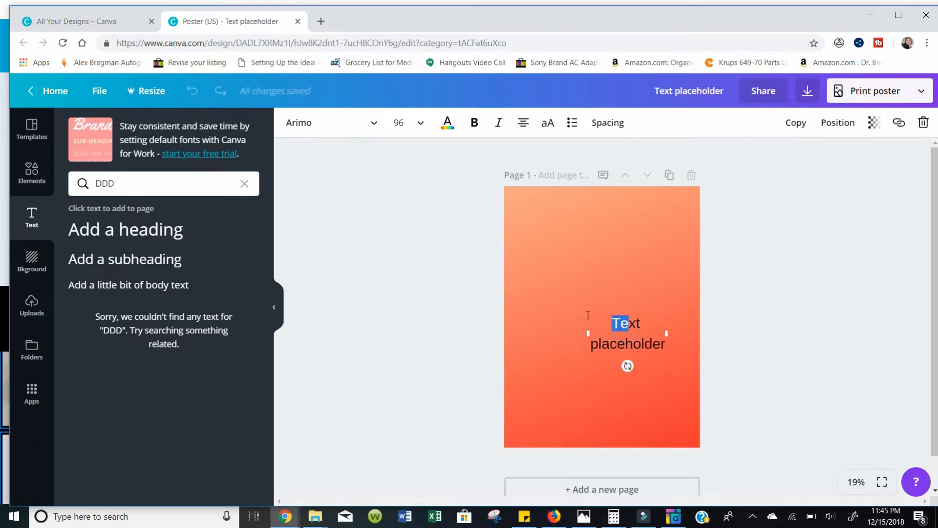
pyautogui.moveTo(585, 332); pyautogui.dragTo(548, 314)
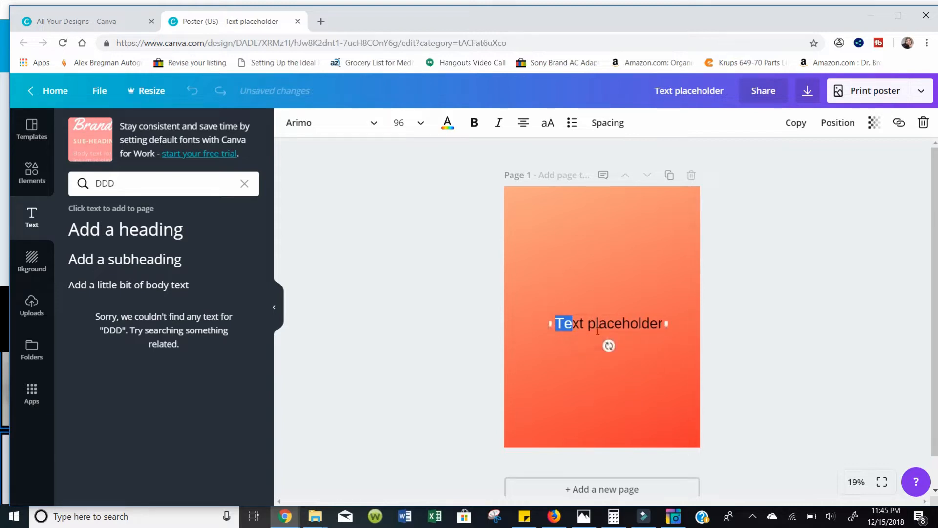
pyautogui.tripleClick(621, 328)
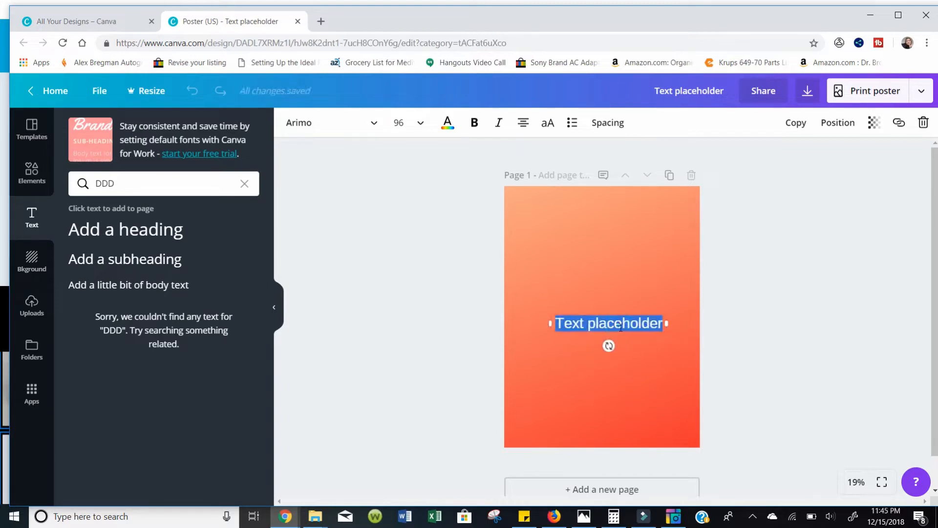
pyautogui.write('AND')
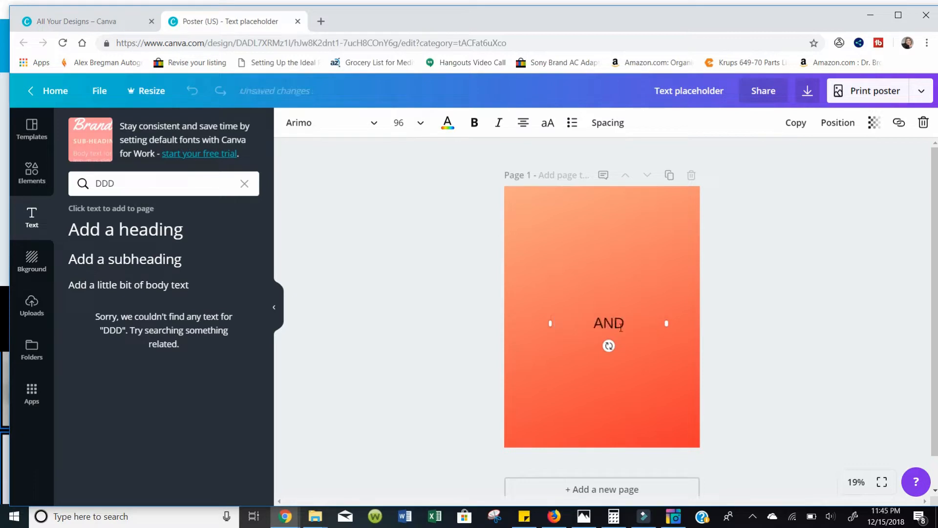
pyautogui.write(' MORE...')
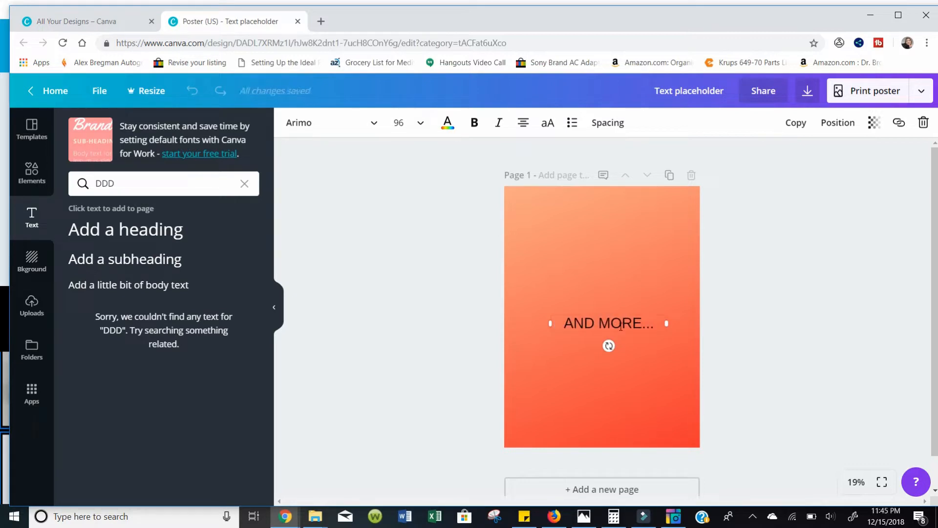
pyautogui.click(775, 317)
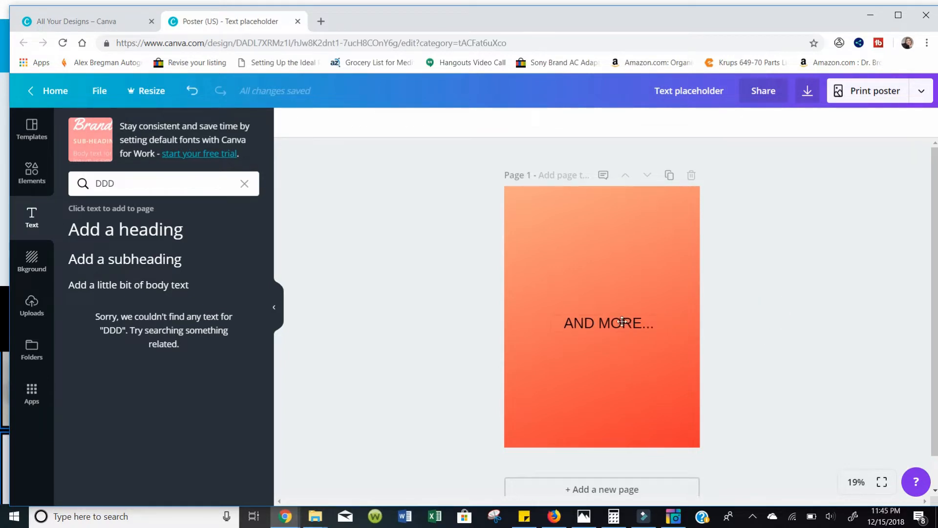
# Move the "AND MORE..." text to the upper part of the poster, centred horizontally, and save the poster as a PNG.
pyautogui.moveTo(622, 322); pyautogui.dragTo(621, 242)
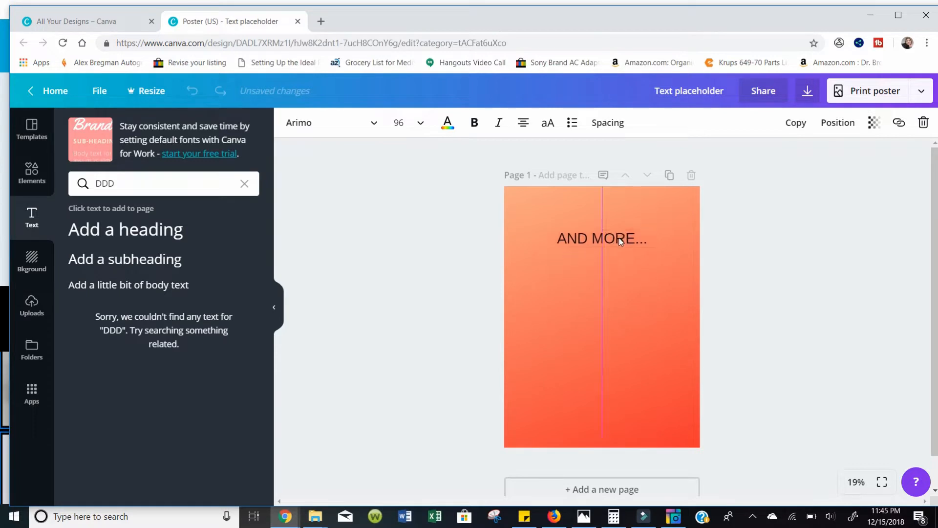
pyautogui.click(793, 293)
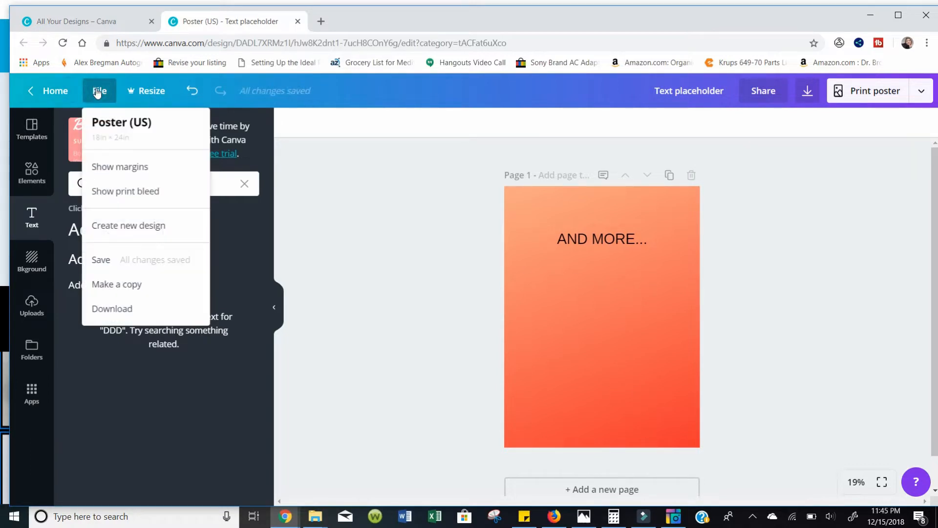
pyautogui.click(98, 259)
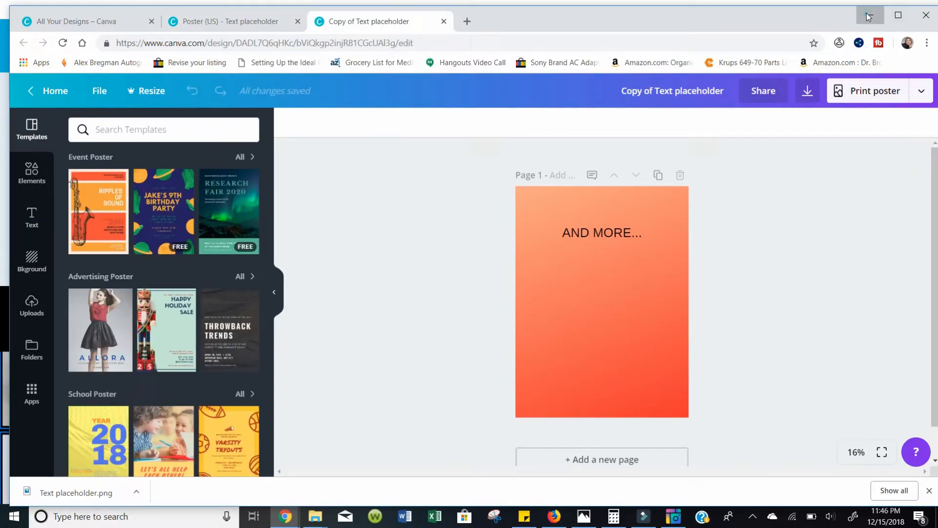
# Switch to File Explorer and locate the downloaded Text placeholder image in the Downloads folder.
pyautogui.click(869, 16)
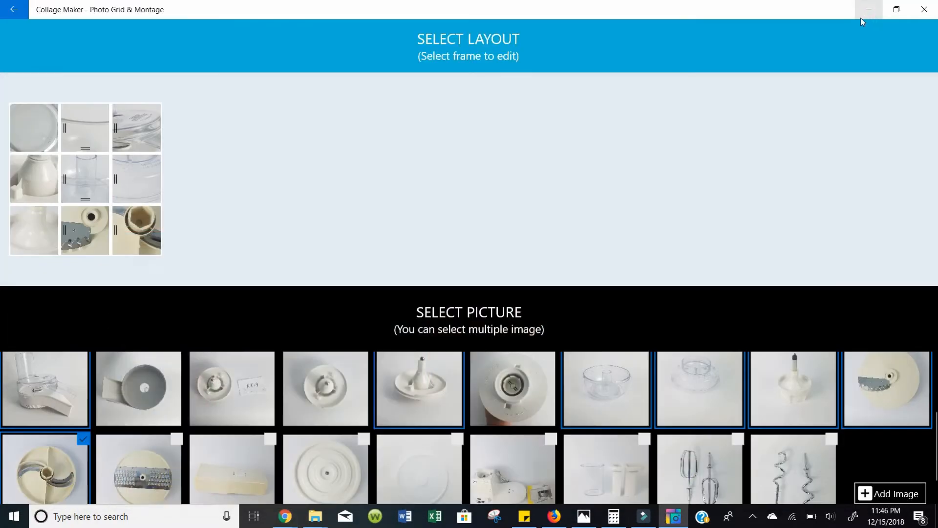
pyautogui.click(313, 515)
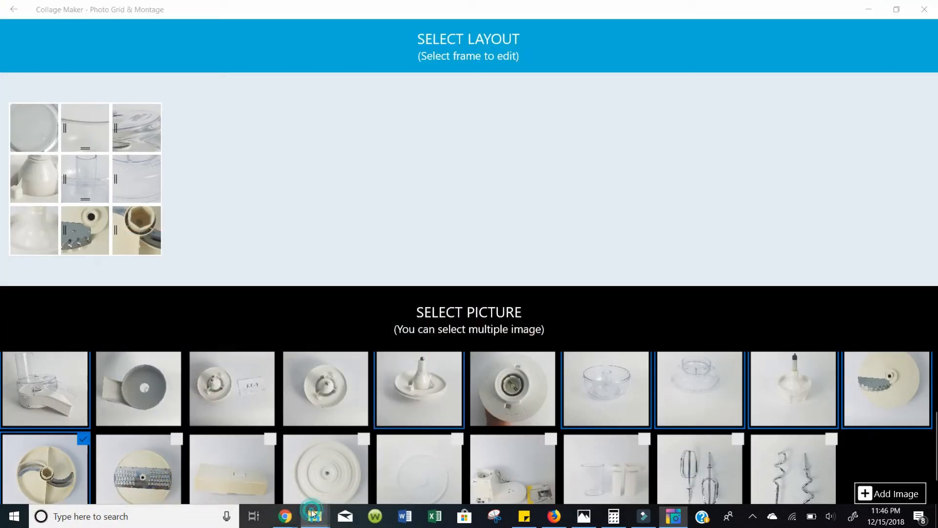
pyautogui.click(275, 464)
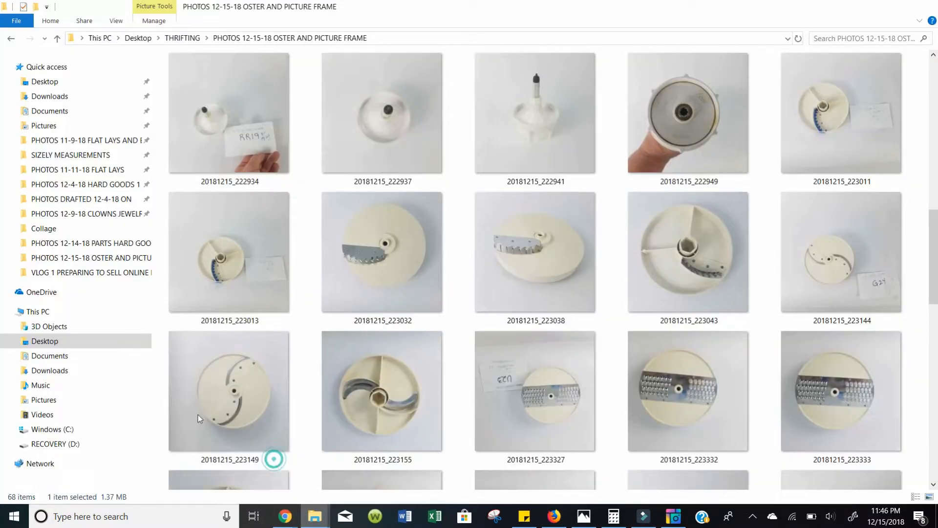
pyautogui.click(59, 372)
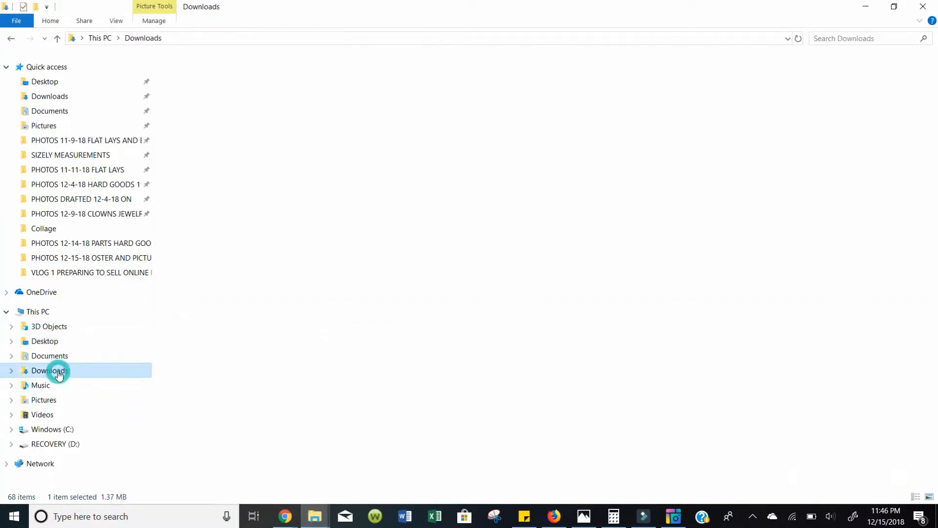
pyautogui.scroll(-5, 355, 255)
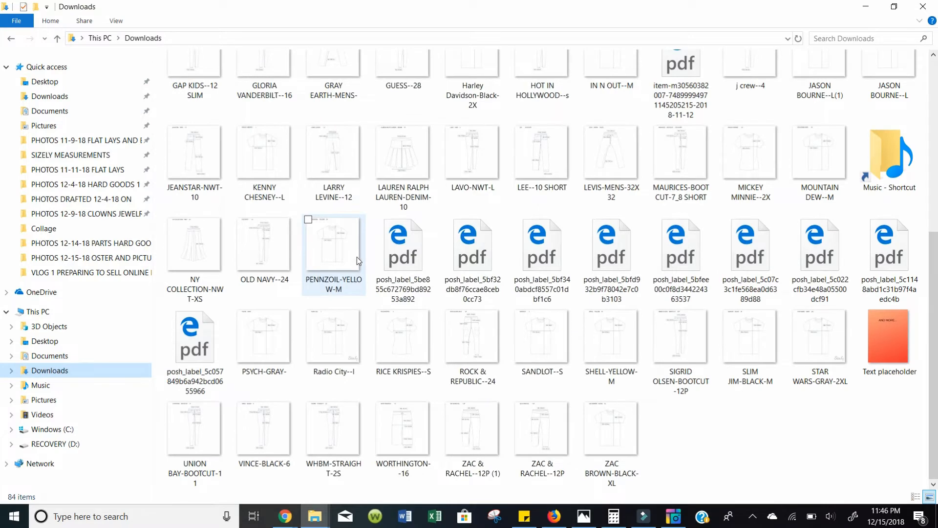
pyautogui.scroll(2, 357, 257)
pyautogui.scroll(-2, 357, 256)
pyautogui.scroll(3, 356, 257)
pyautogui.scroll(-3, 357, 257)
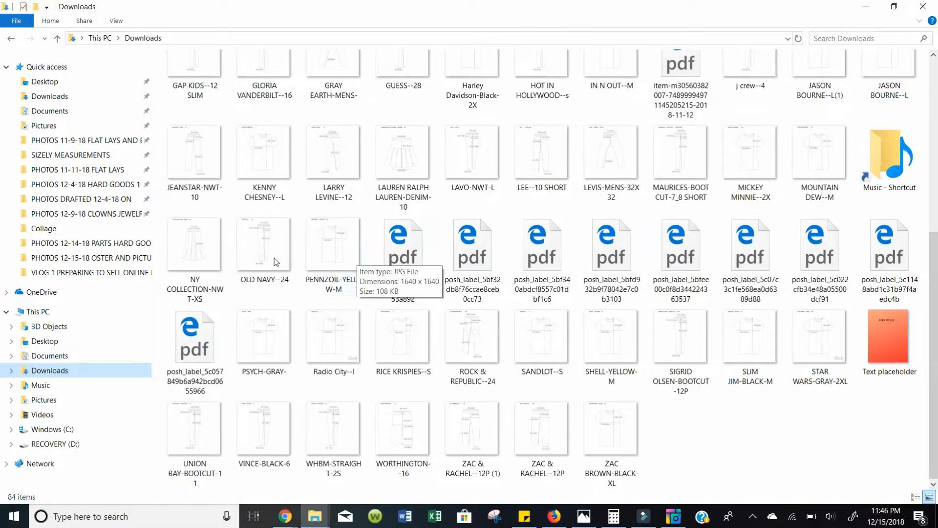
pyautogui.click(865, 8)
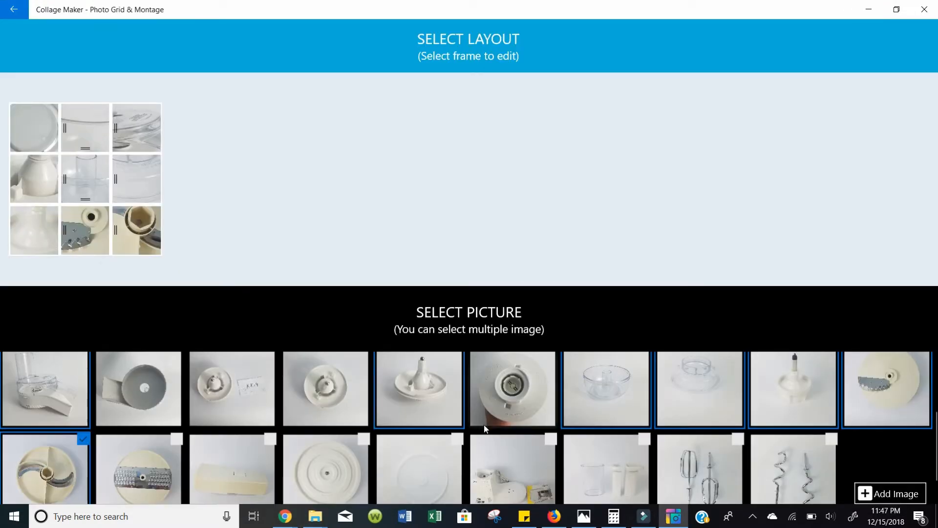
pyautogui.click(315, 516)
pyautogui.click(286, 491)
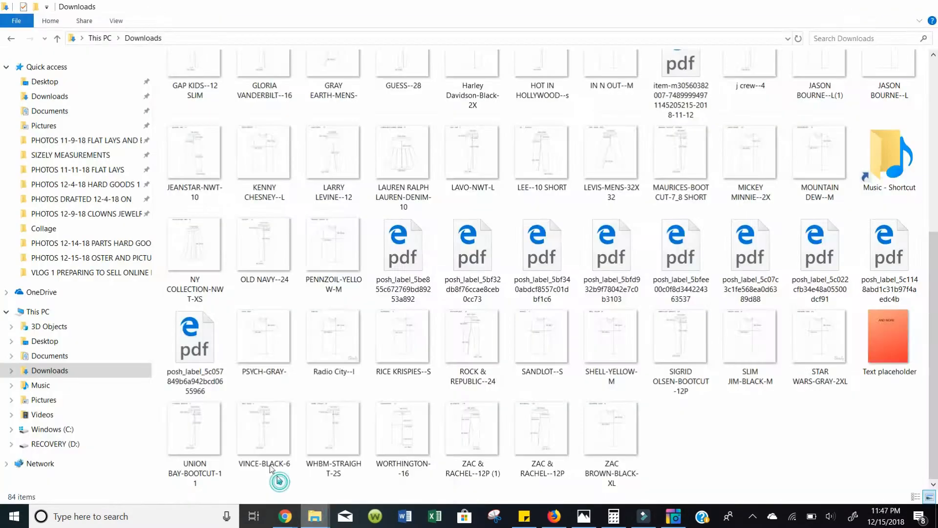
# Open the Text placeholder image and snip a rectangular area around its "AND MORE..." text with Snipping Tool.
pyautogui.doubleClick(893, 341)
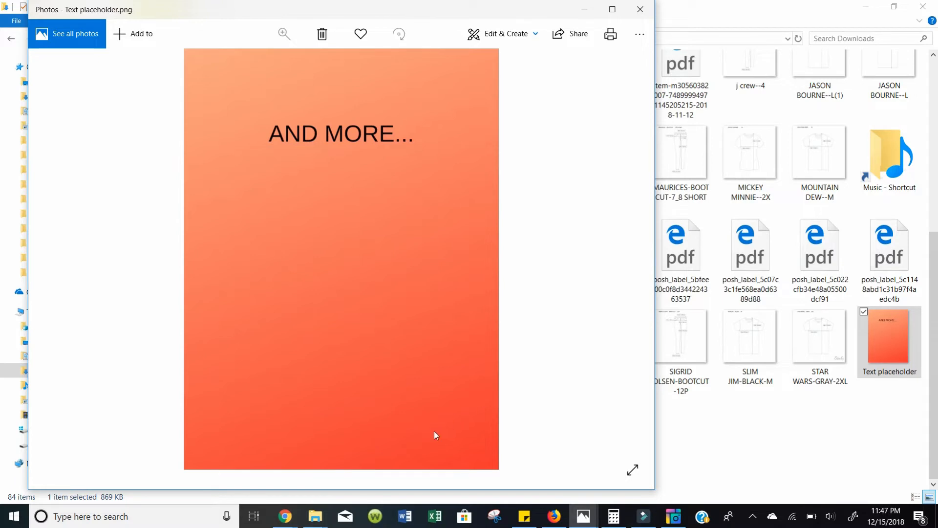
pyautogui.click(495, 516)
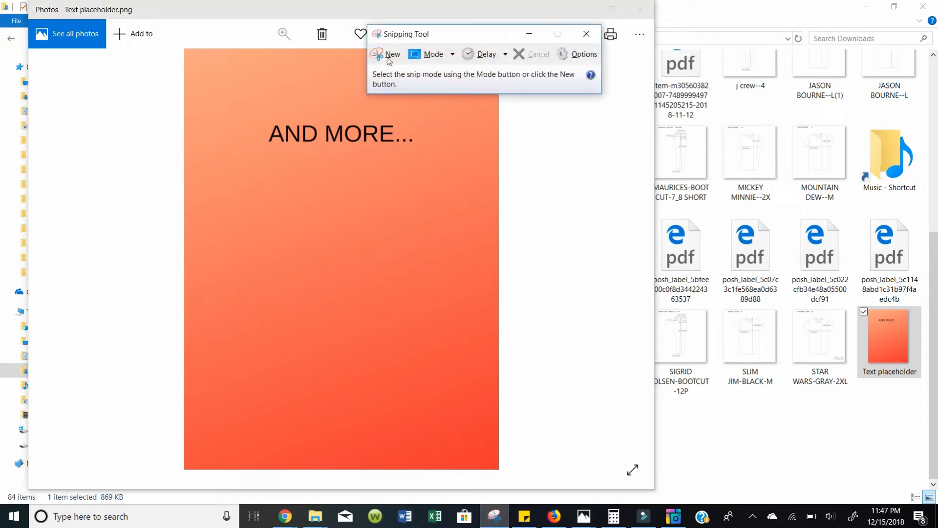
pyautogui.click(391, 55)
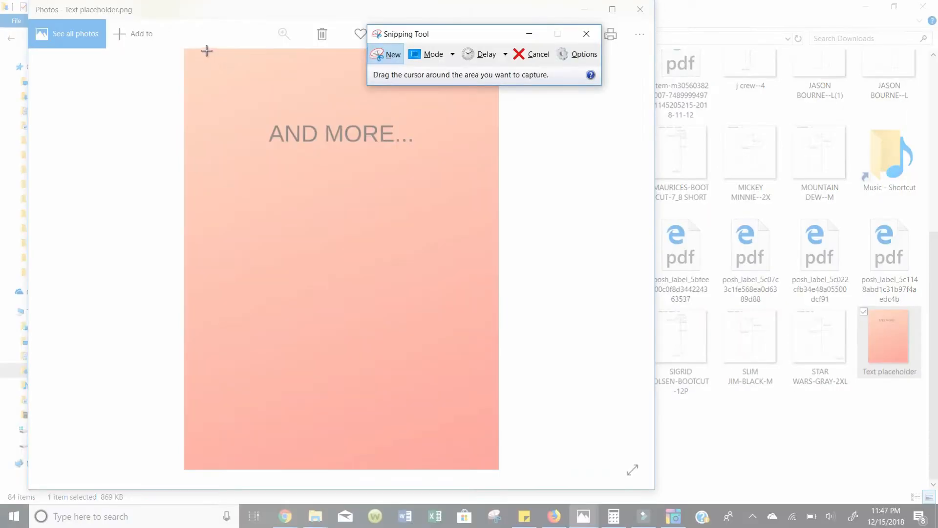
pyautogui.moveTo(207, 50); pyautogui.dragTo(434, 235)
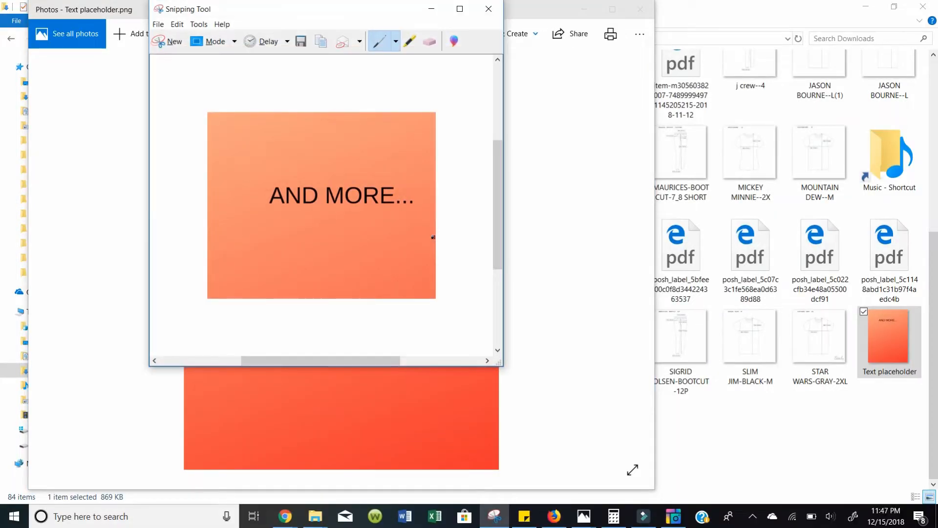
# Save the snip as the JPEG file Capture in the PHOTOS 12-15-18 OSTER AND PICTURE FRAME folder and minimize Snipping Tool.
pyautogui.hotkey('ctrl', 's')
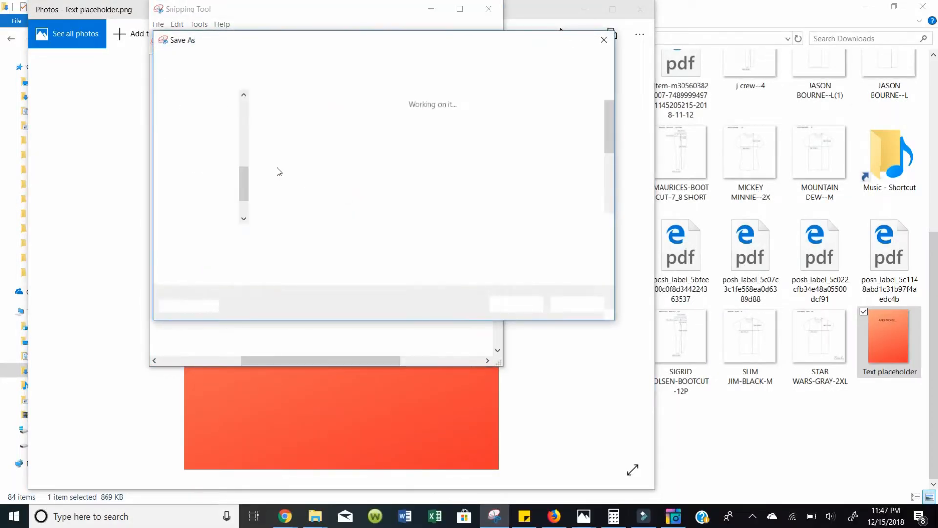
pyautogui.scroll(1, 226, 147)
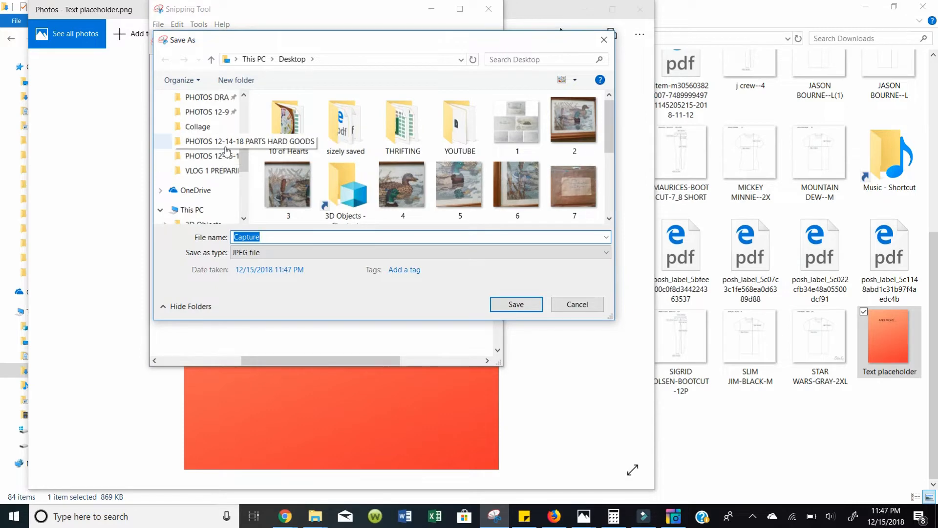
pyautogui.scroll(-1, 226, 149)
pyautogui.click(226, 142)
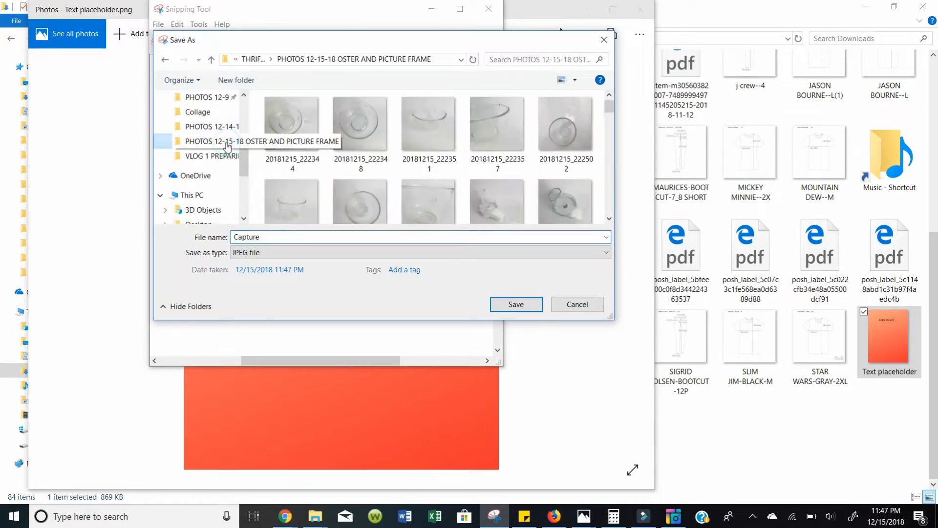
pyautogui.click(510, 305)
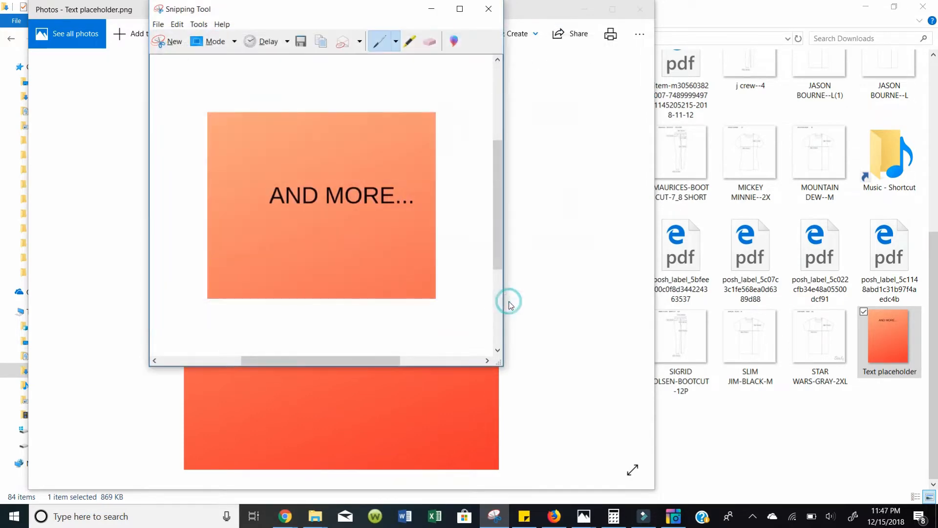
pyautogui.click(433, 9)
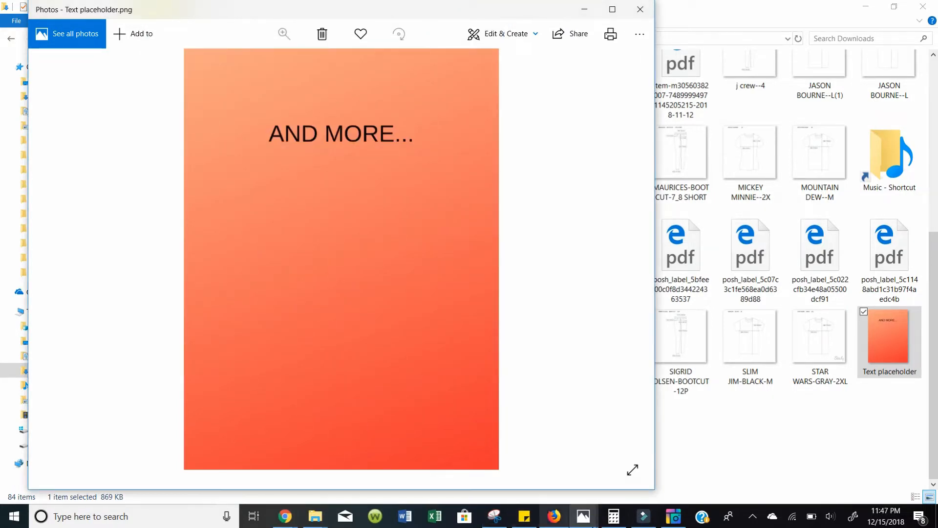
# Switch to Collage Maker, import the saved "AND MORE..." snip, and include it in the collage selection.
pyautogui.click(674, 516)
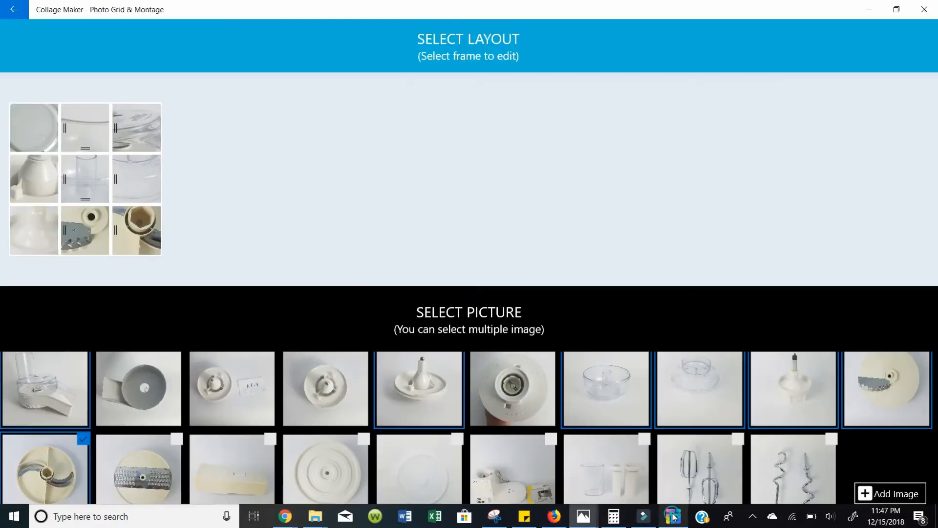
pyautogui.click(884, 496)
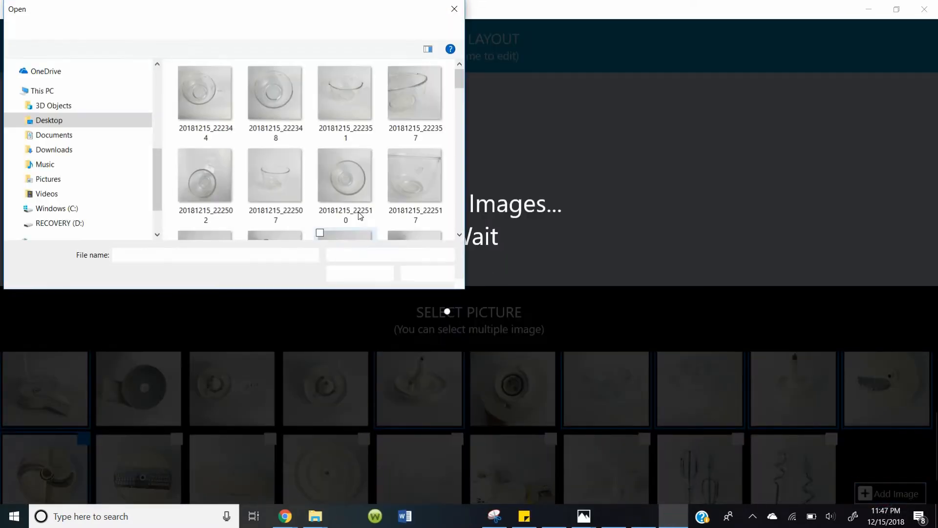
pyautogui.scroll(-15, 413, 130)
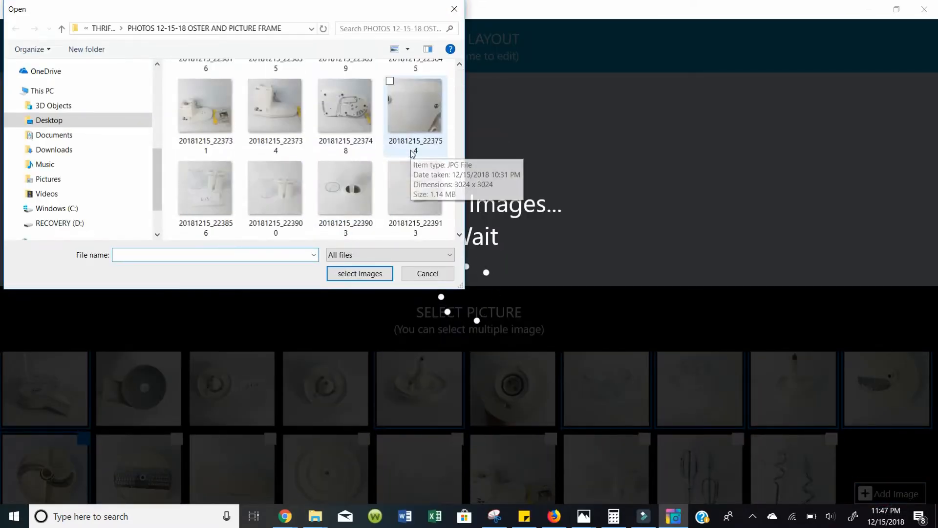
pyautogui.doubleClick(214, 184)
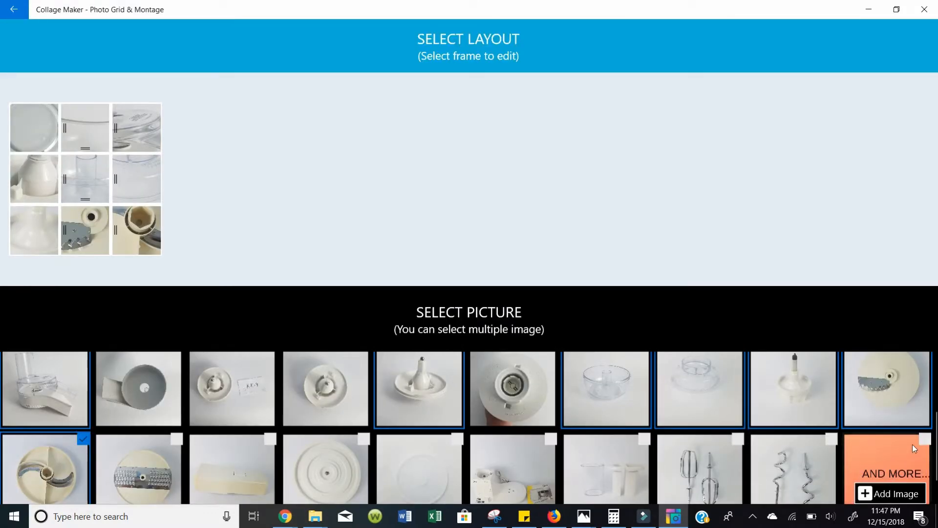
pyautogui.click(923, 442)
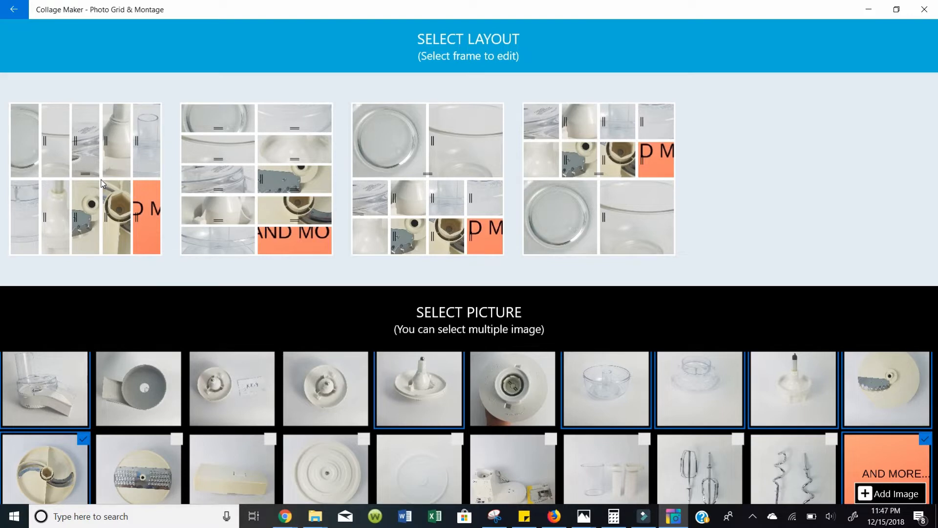
# Choose the layout with two large frames above eight small ones and dismiss the editor's tips.
pyautogui.click(412, 193)
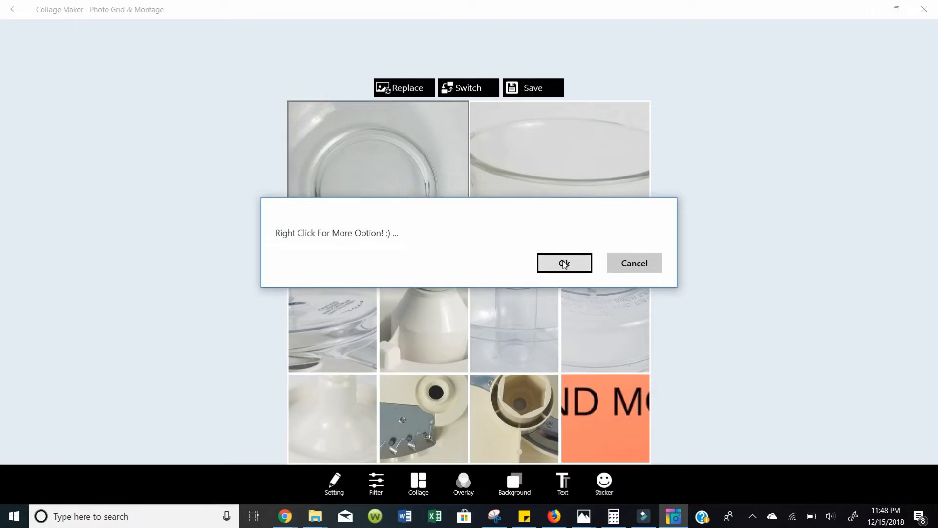
pyautogui.click(563, 262)
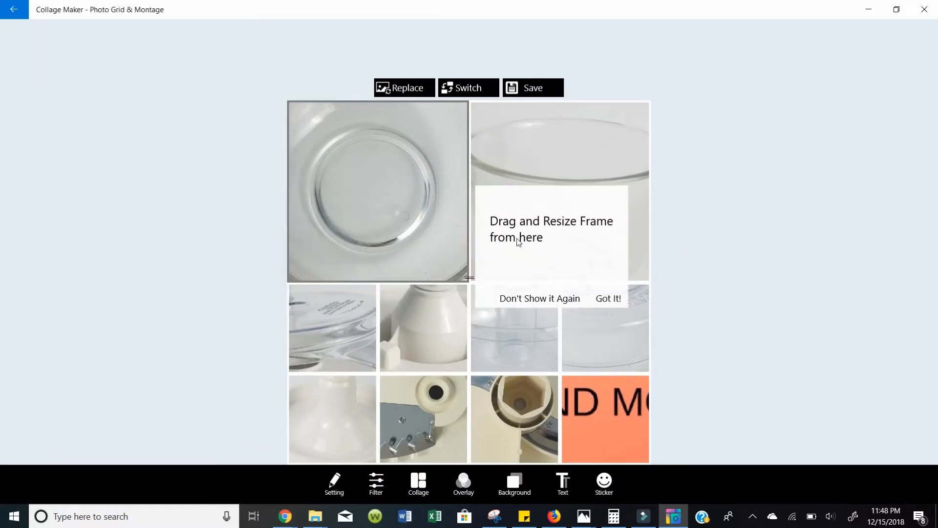
pyautogui.click(609, 298)
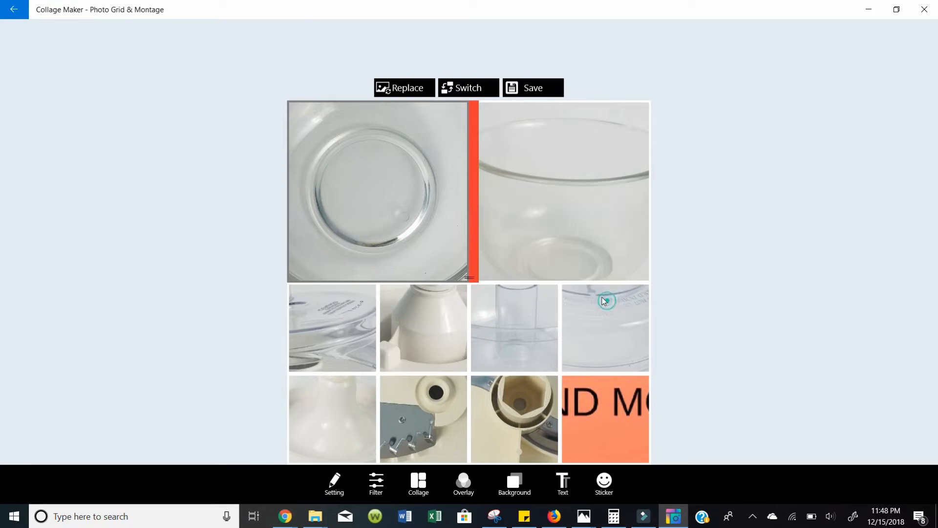
# Zoom out the photo in the first large frame until the whole glass bowl fits.
pyautogui.rightClick(363, 171)
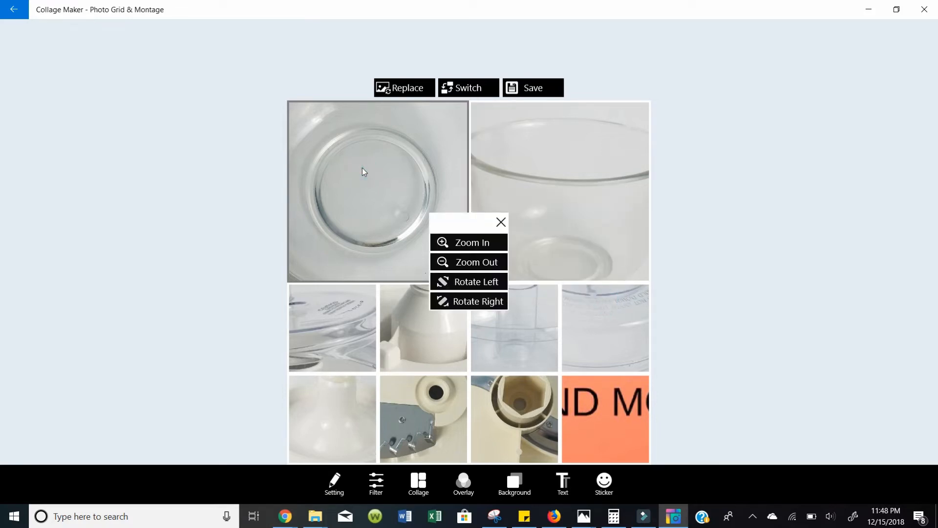
pyautogui.click(460, 262)
pyautogui.click(459, 263)
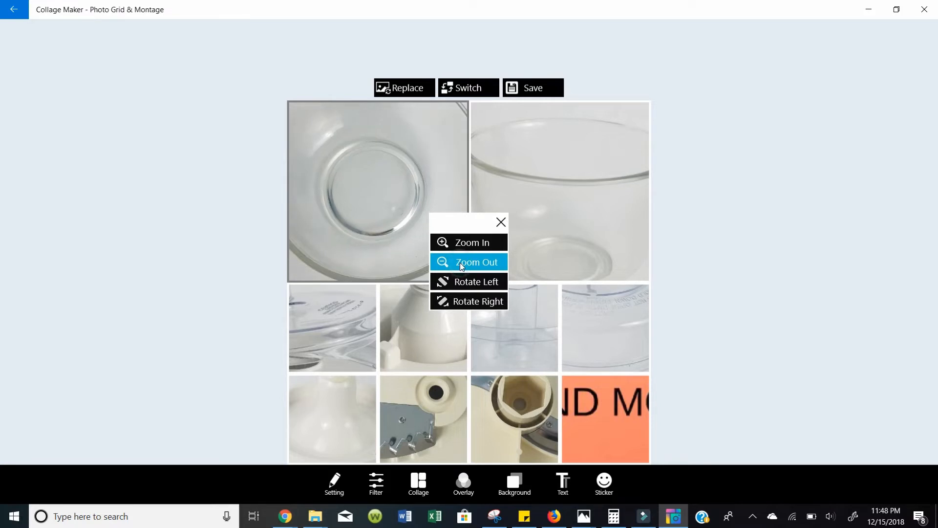
pyautogui.click(459, 262)
pyautogui.click(459, 263)
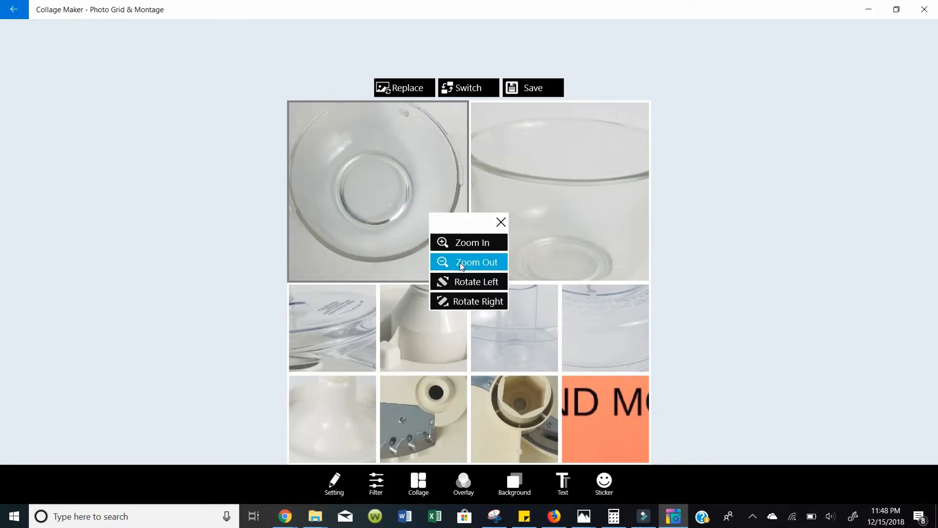
pyautogui.click(459, 262)
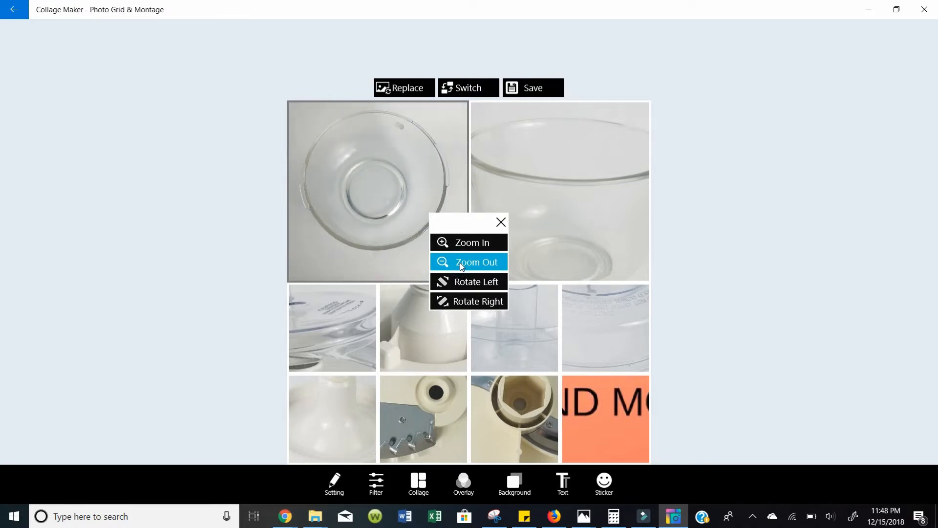
pyautogui.click(501, 222)
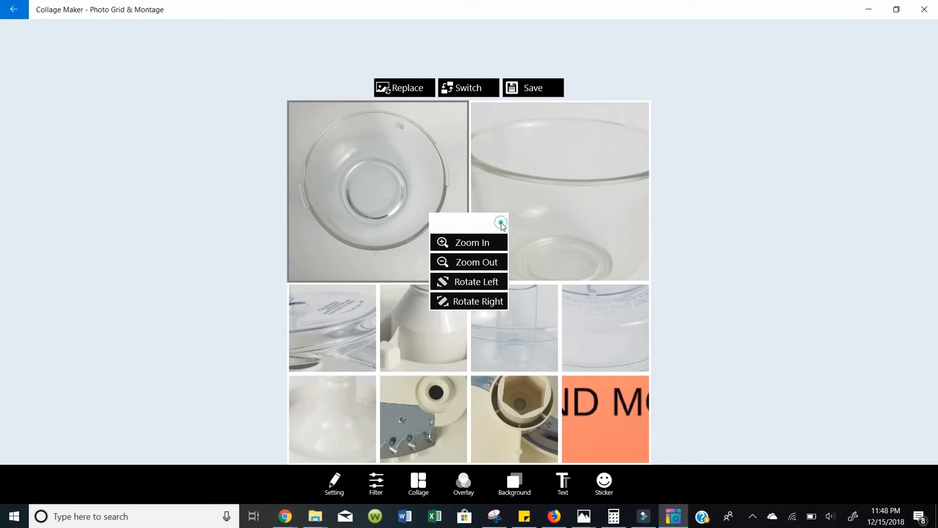
# Zoom out the glass bowl photo in the second large frame and shift it slightly upward to centre the bowl.
pyautogui.click(545, 200)
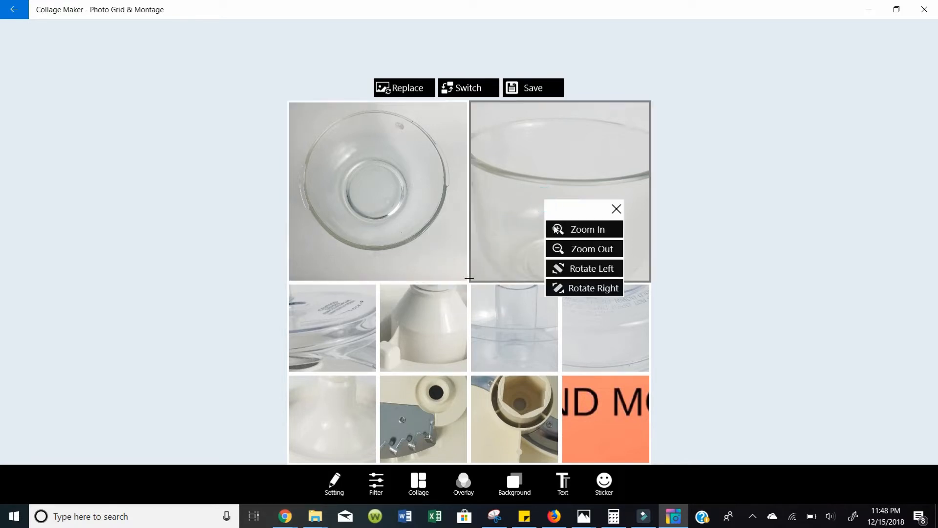
pyautogui.click(566, 245)
pyautogui.click(566, 245)
pyautogui.click(566, 245)
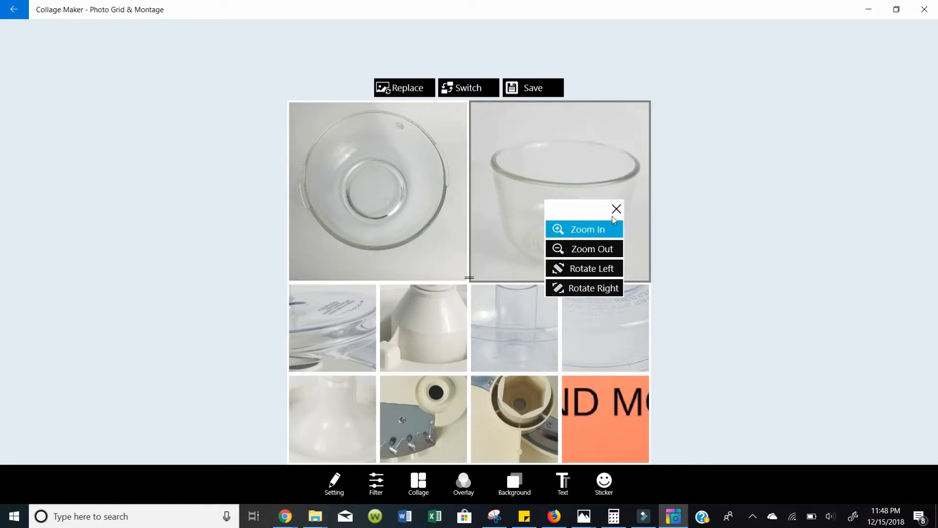
pyautogui.click(614, 209)
pyautogui.moveTo(563, 197); pyautogui.dragTo(561, 183)
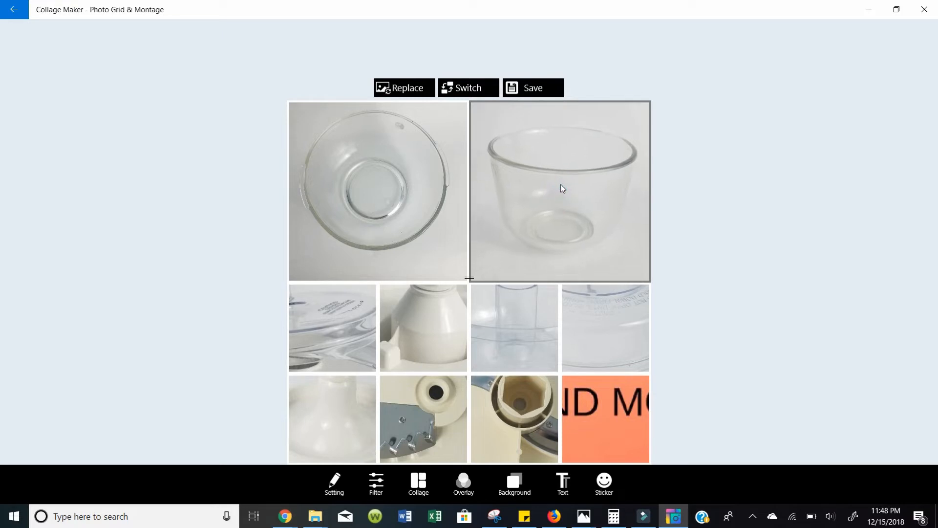
# Zoom out the first photo in the collage's middle row until the whole food processor attachment with its chute fits.
pyautogui.click(333, 322)
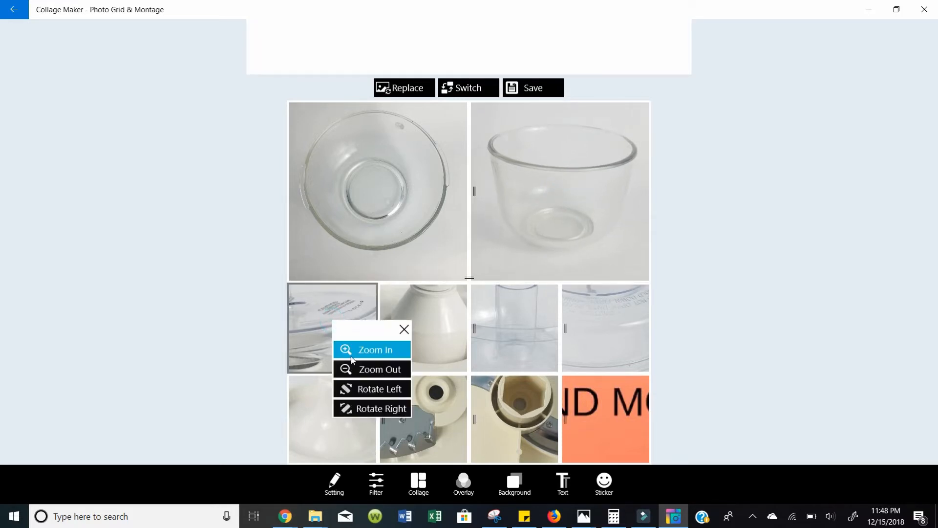
pyautogui.click(356, 370)
pyautogui.click(357, 370)
pyautogui.click(356, 370)
pyautogui.click(355, 368)
pyautogui.click(356, 368)
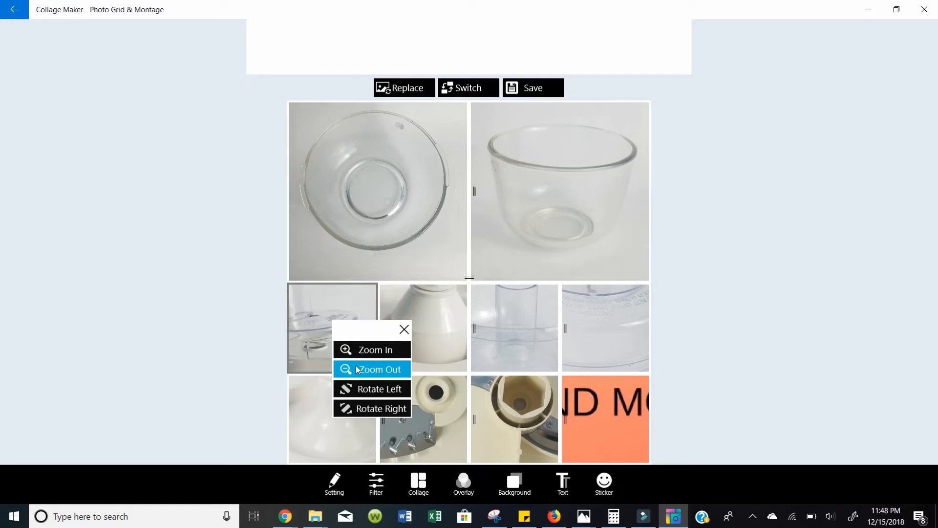
pyautogui.click(357, 370)
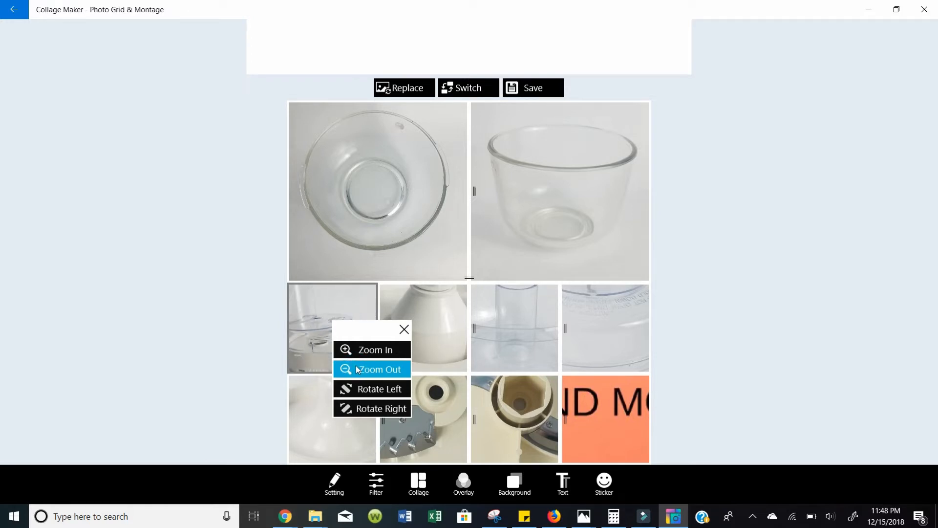
pyautogui.click(356, 369)
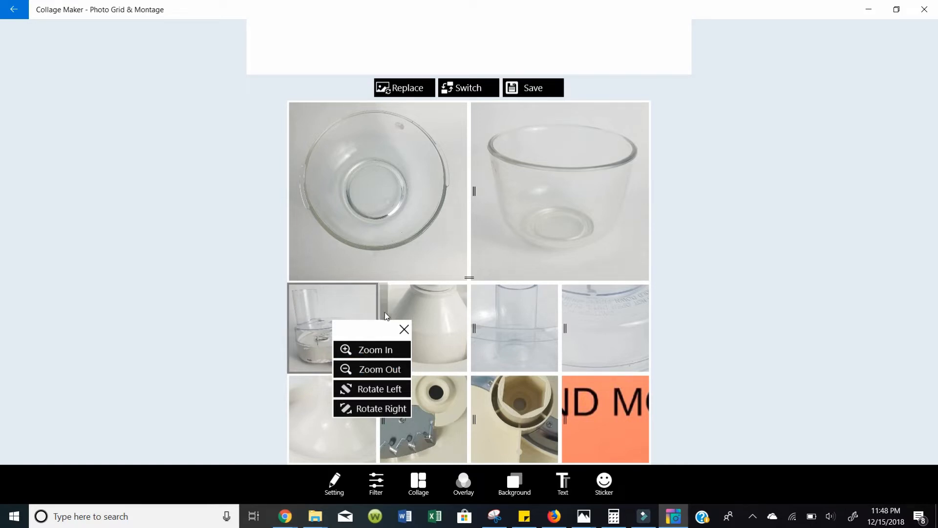
pyautogui.click(403, 330)
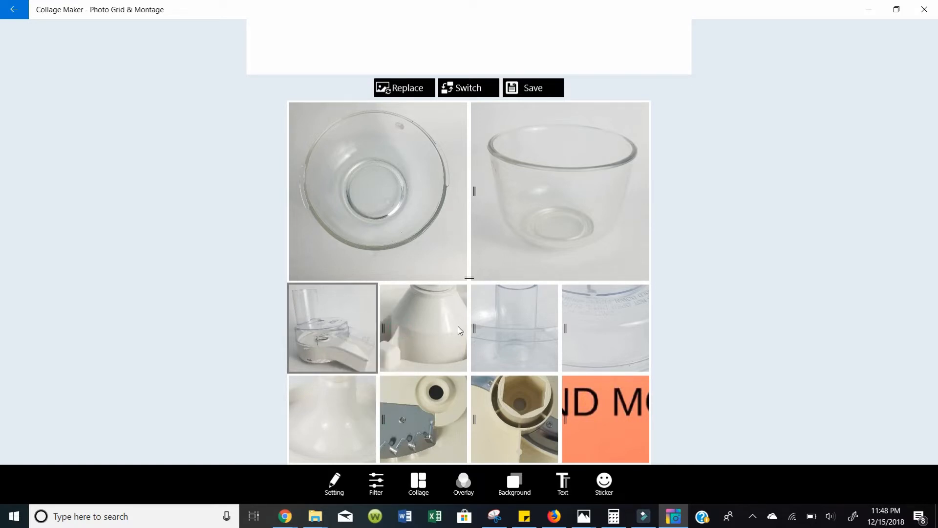
# Zoom out the second photo in the middle row until the whole white cone-shaped part fits its frame.
pyautogui.click(431, 329)
pyautogui.click(451, 377)
pyautogui.click(451, 377)
pyautogui.click(451, 376)
pyautogui.click(450, 377)
pyautogui.click(451, 377)
pyautogui.click(451, 377)
pyautogui.click(451, 377)
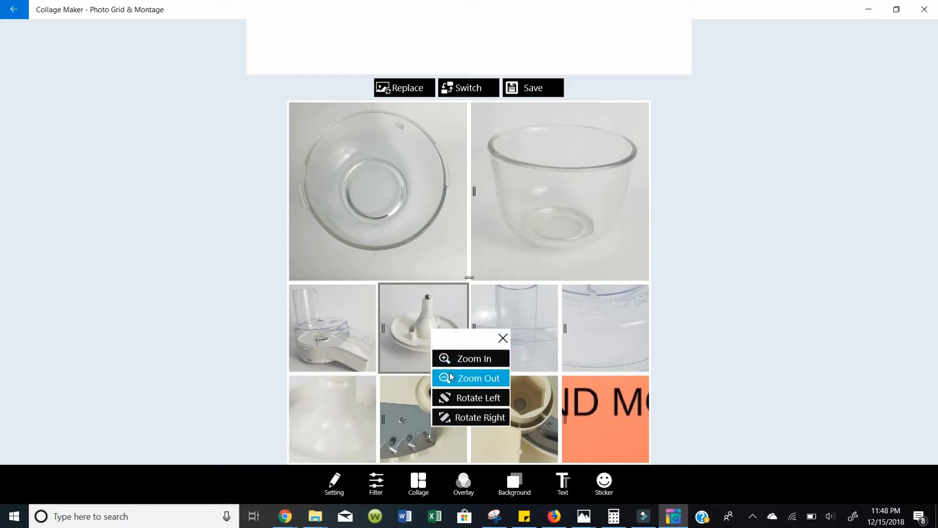
pyautogui.click(500, 339)
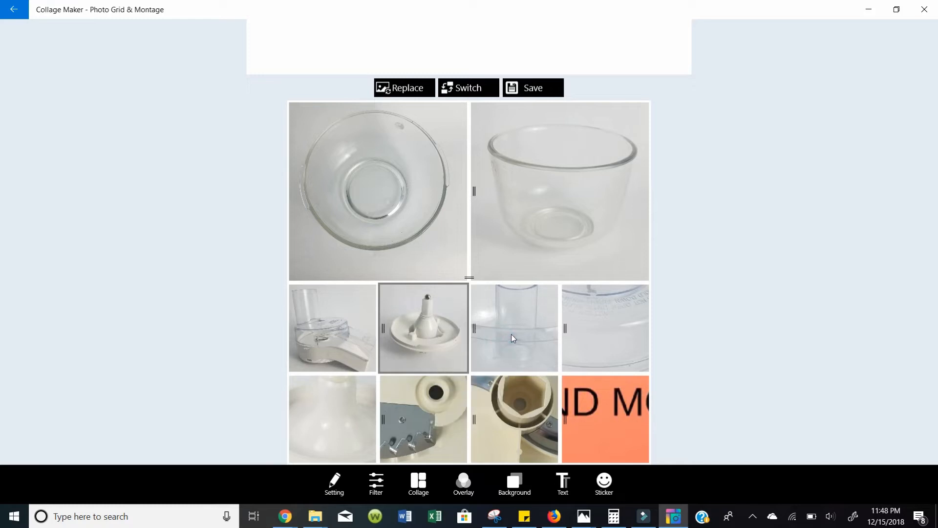
# Adjust the zoom of the third photo in the middle row so the whole clear processor bowl fills its frame.
pyautogui.click(512, 334)
pyautogui.click(537, 382)
pyautogui.click(537, 381)
pyautogui.click(537, 382)
pyautogui.click(537, 382)
pyautogui.click(537, 381)
pyautogui.click(537, 381)
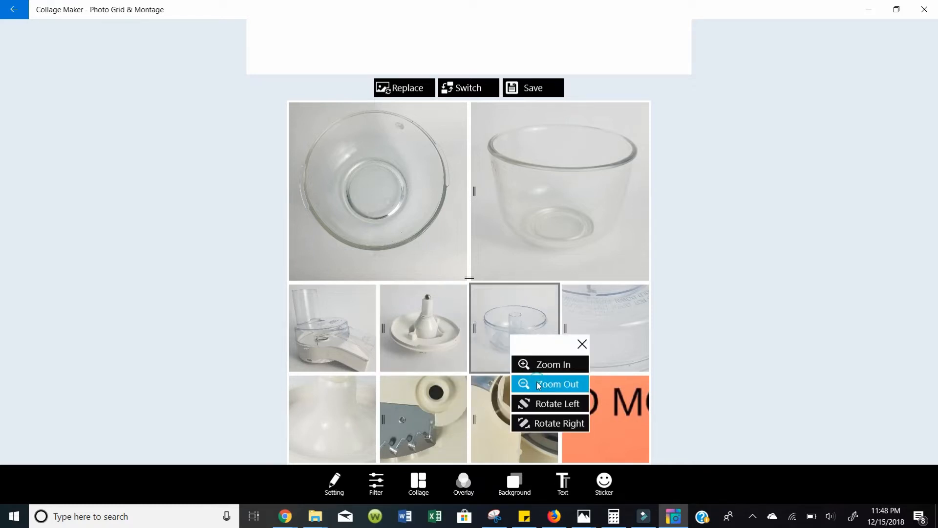
pyautogui.click(544, 362)
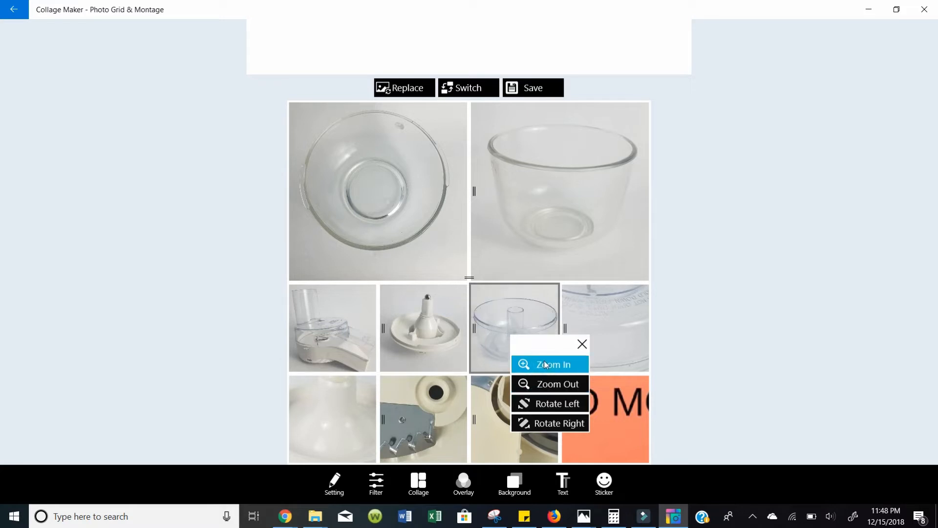
pyautogui.click(583, 344)
# Zoom out the fourth photo in the middle row and shift it slightly down and right to centre the whole clear part.
pyautogui.click(623, 332)
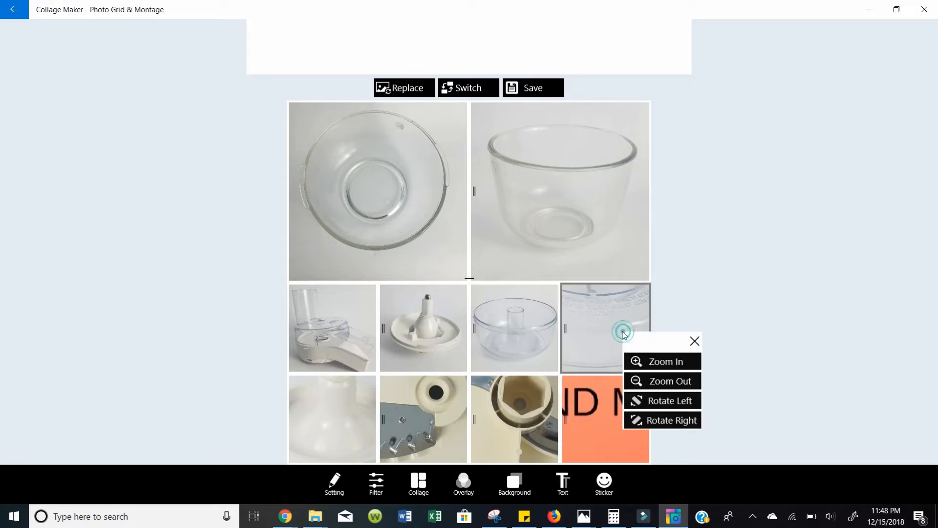
pyautogui.click(650, 387)
pyautogui.click(651, 386)
pyautogui.click(650, 386)
pyautogui.click(650, 386)
pyautogui.click(651, 386)
pyautogui.click(651, 387)
pyautogui.click(650, 364)
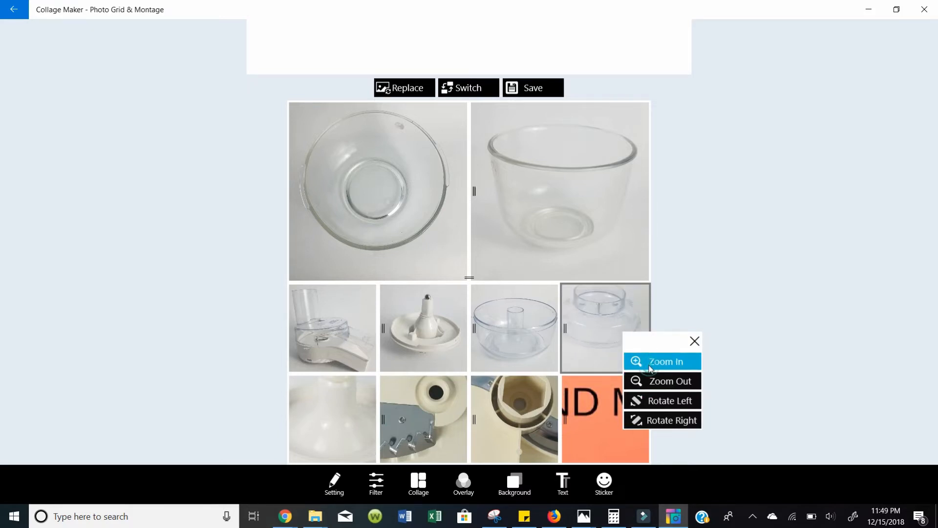
pyautogui.moveTo(607, 312)
pyautogui.mouseDown()
pyautogui.moveTo(616, 328)
pyautogui.moveTo(615, 320)
pyautogui.mouseUp()
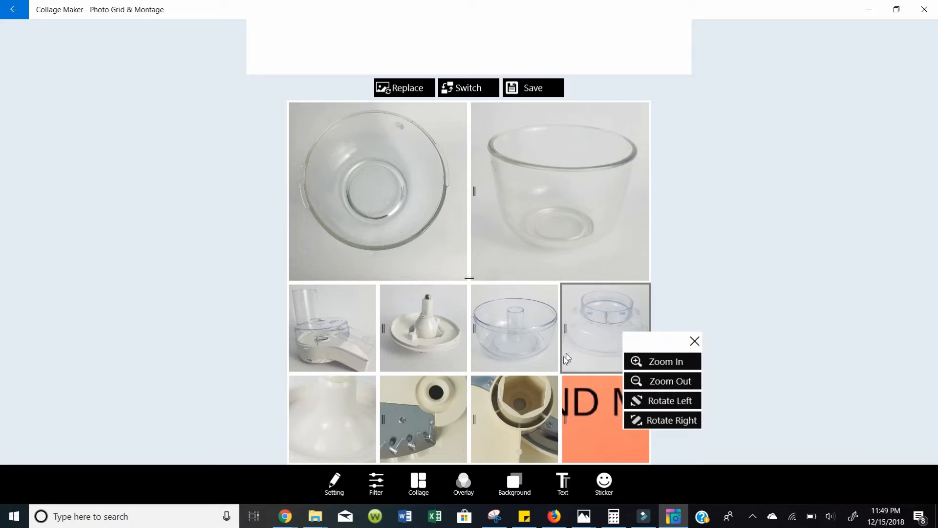
pyautogui.click(694, 342)
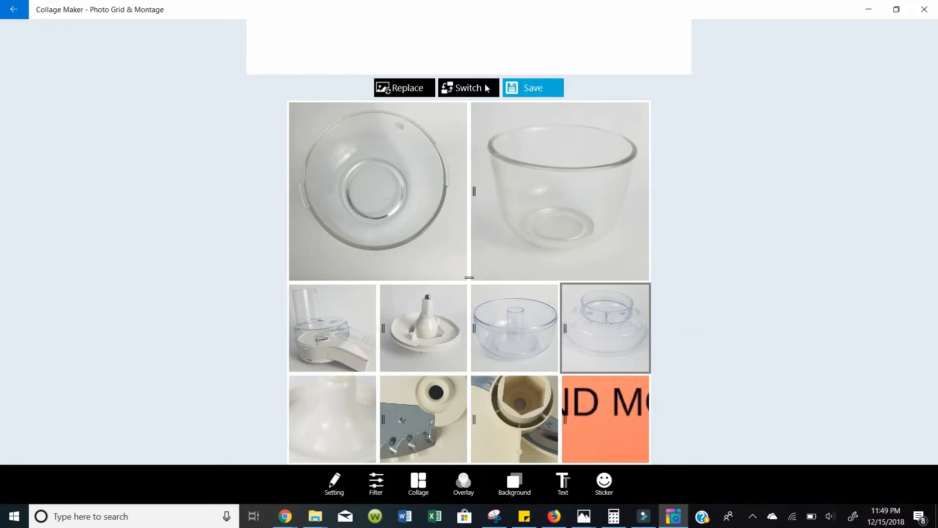
# Replace the glass bowl photo in the first large frame with 20181215_223731 from the PHOTOS 12-15-18 OSTER AND PICTURE FRAME folder.
pyautogui.click(391, 88)
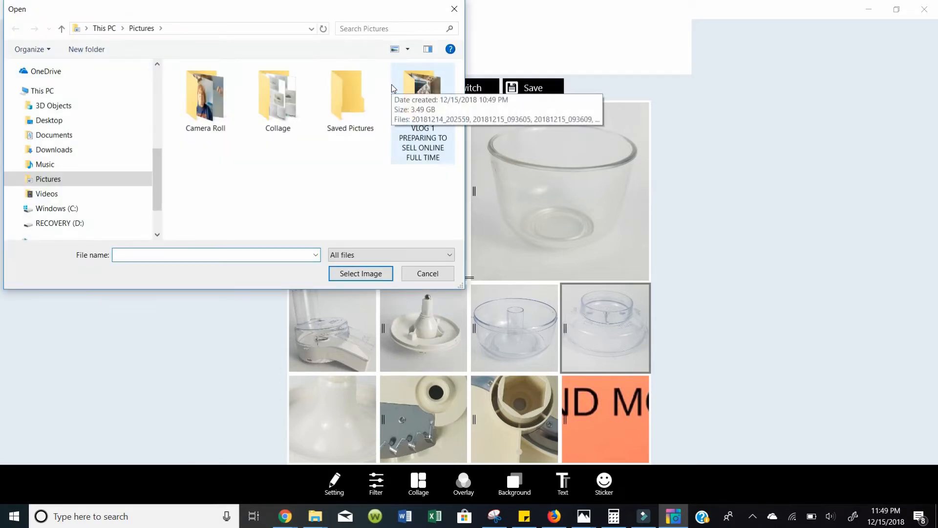
pyautogui.click(455, 11)
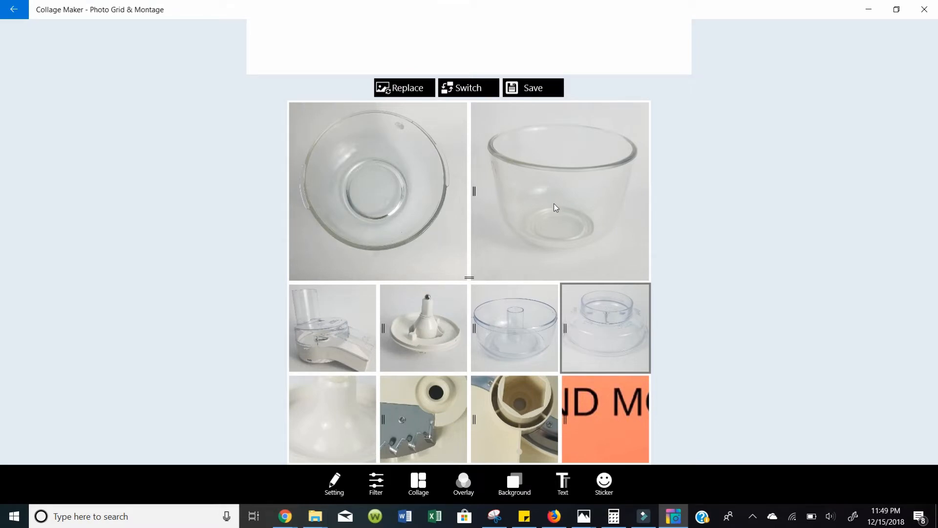
pyautogui.click(373, 187)
pyautogui.click(405, 87)
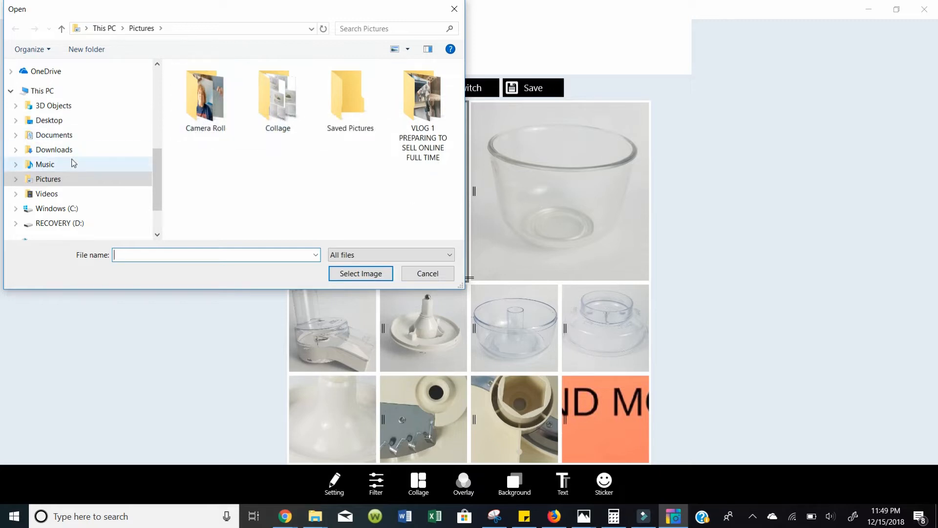
pyautogui.scroll(1, 71, 164)
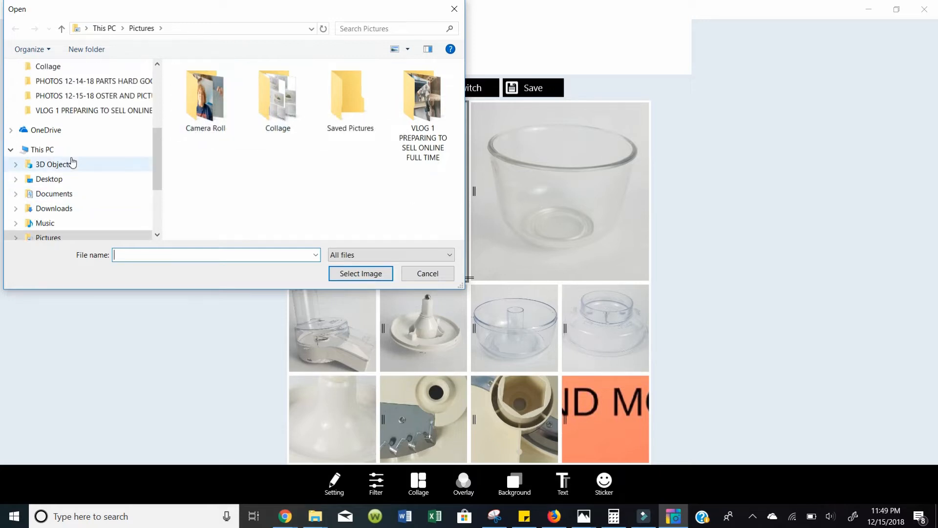
pyautogui.click(102, 100)
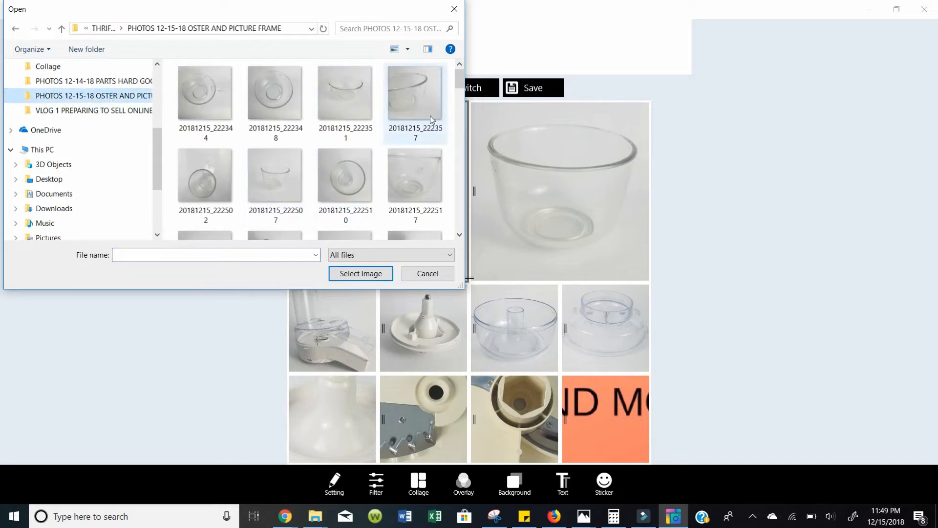
pyautogui.moveTo(458, 90); pyautogui.dragTo(473, 192)
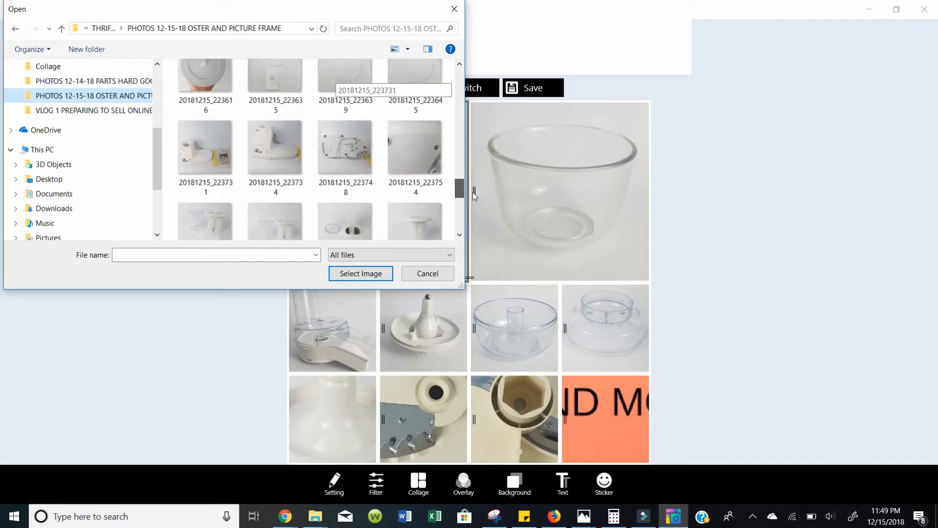
pyautogui.doubleClick(220, 164)
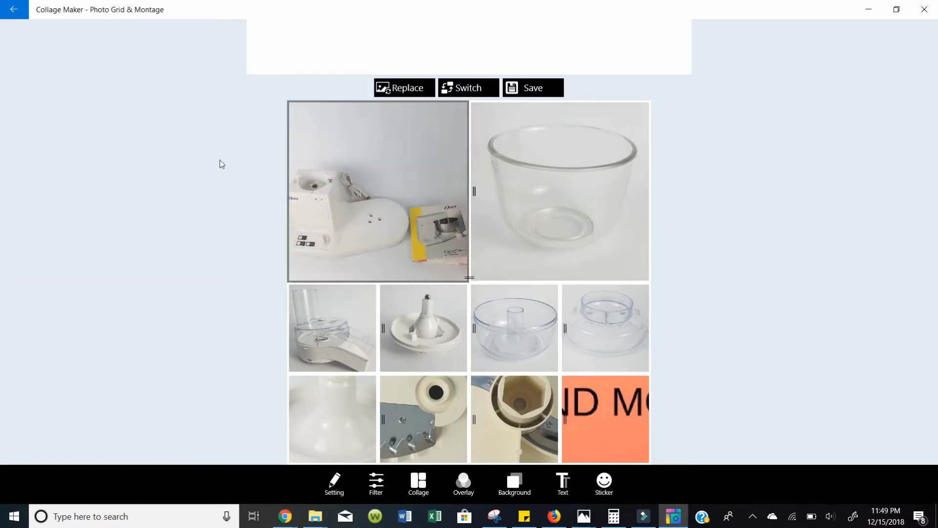
# Shift the Oster base unit photo in the first large frame slightly to the right, keeping it zoomed to fill the frame.
pyautogui.click(361, 199)
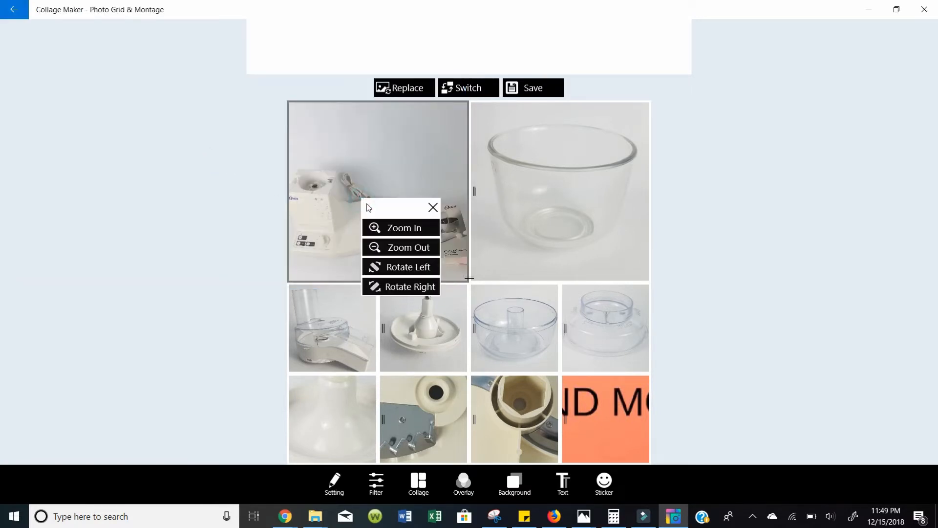
pyautogui.click(389, 247)
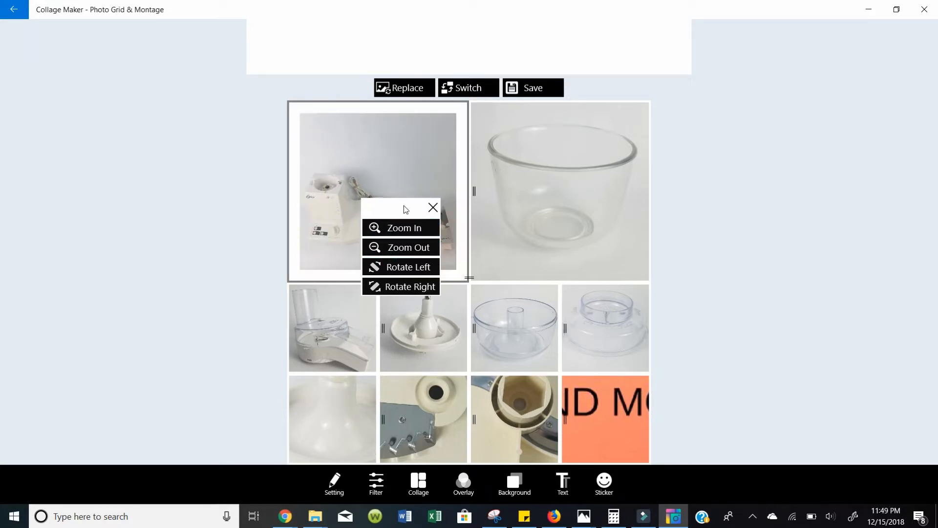
pyautogui.click(430, 211)
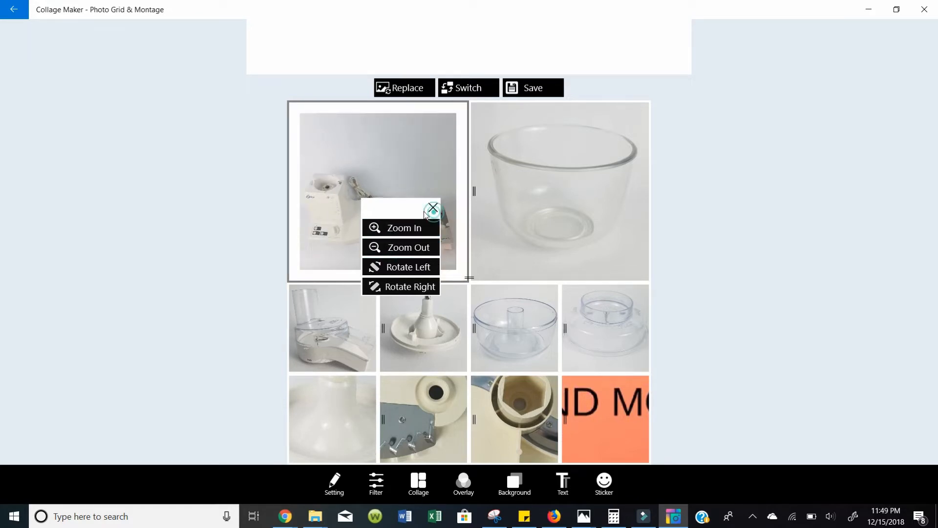
pyautogui.click(395, 229)
pyautogui.click(377, 169)
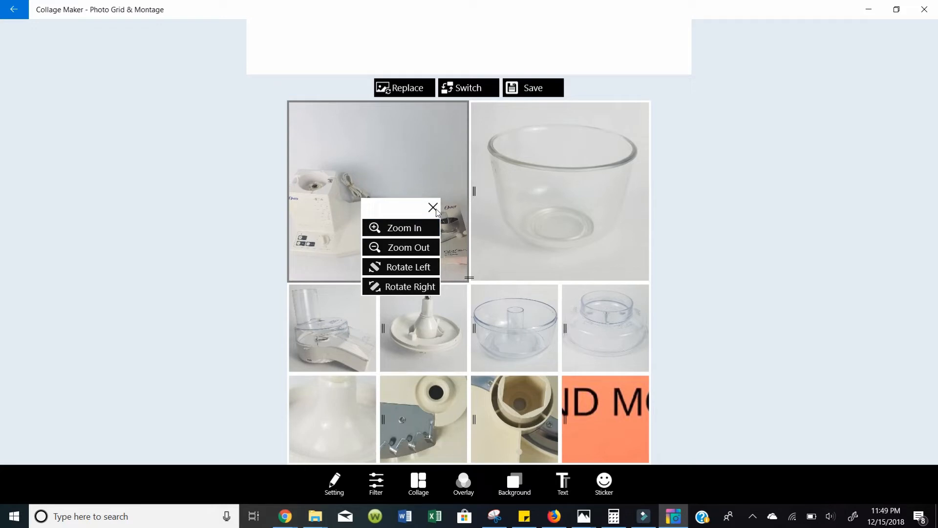
pyautogui.click(373, 167)
pyautogui.moveTo(374, 169); pyautogui.dragTo(383, 166)
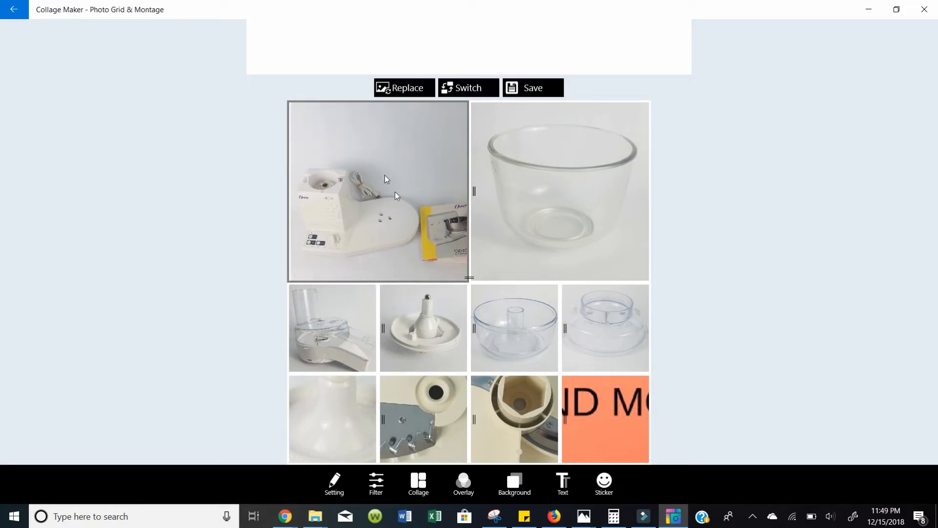
# Zoom out the first photo in the bottom row until the whole white part with its dark-tipped shaft fits.
pyautogui.click(345, 420)
pyautogui.click(371, 467)
pyautogui.click(372, 467)
pyautogui.click(372, 468)
pyautogui.click(372, 468)
pyautogui.click(372, 468)
pyautogui.click(372, 468)
# Adjust the zoom of the second photo in the bottom row so the whole serrated disc fills its frame.
pyautogui.click(416, 429)
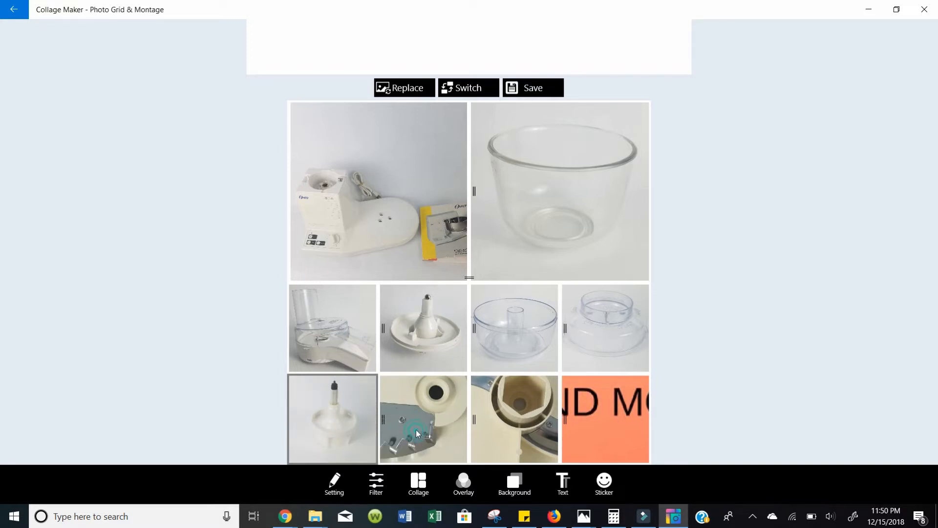
pyautogui.click(424, 414)
pyautogui.click(441, 463)
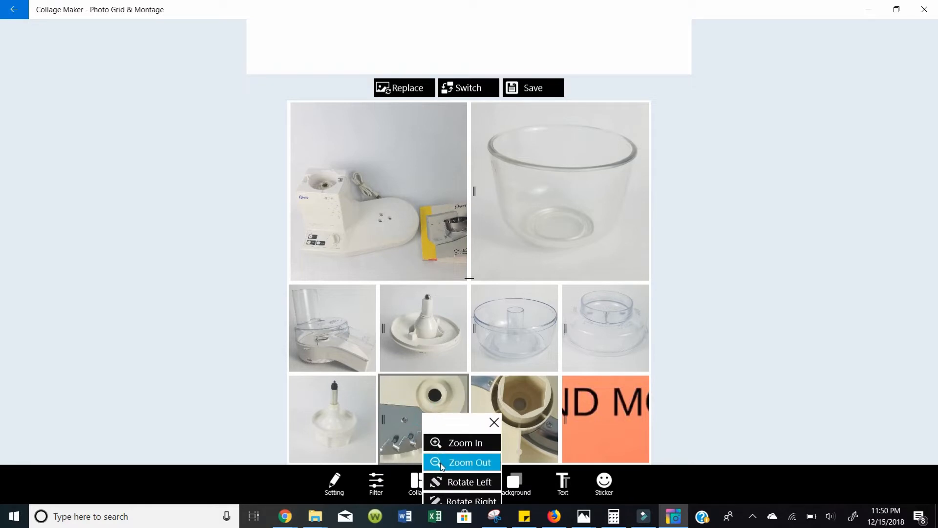
pyautogui.click(441, 464)
pyautogui.click(442, 463)
pyautogui.click(442, 464)
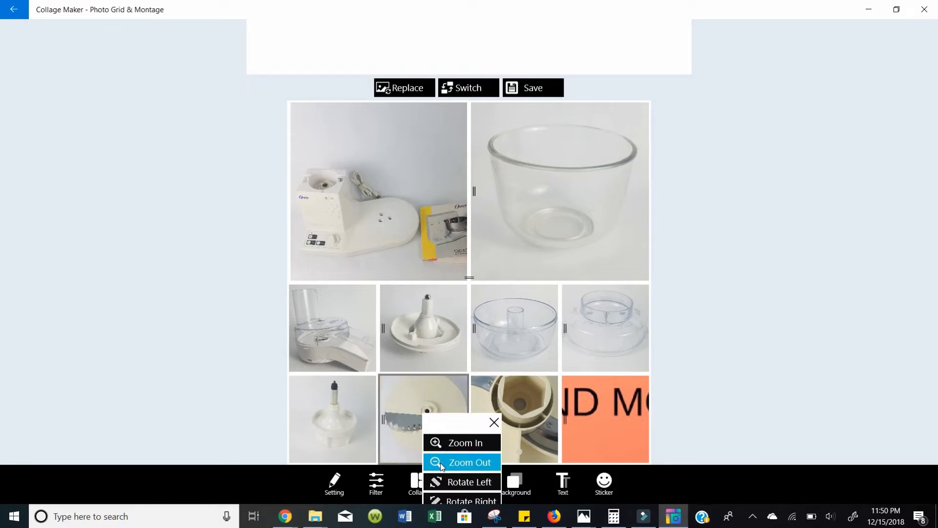
pyautogui.click(441, 463)
pyautogui.click(450, 442)
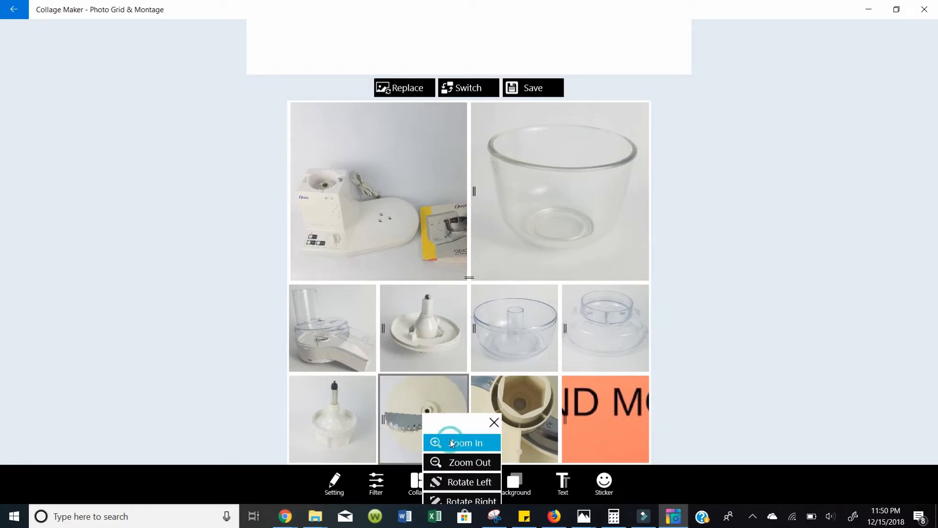
pyautogui.click(494, 423)
# Zoom out the third photo in the bottom row until the whole disc with two curved blades fits its frame.
pyautogui.click(507, 416)
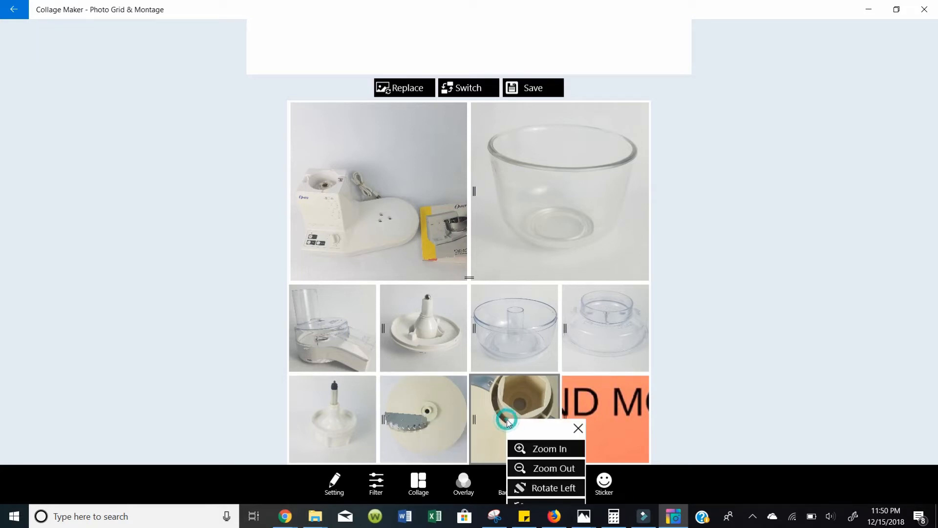
pyautogui.click(528, 468)
pyautogui.click(529, 468)
pyautogui.click(529, 468)
pyautogui.click(529, 468)
pyautogui.click(529, 468)
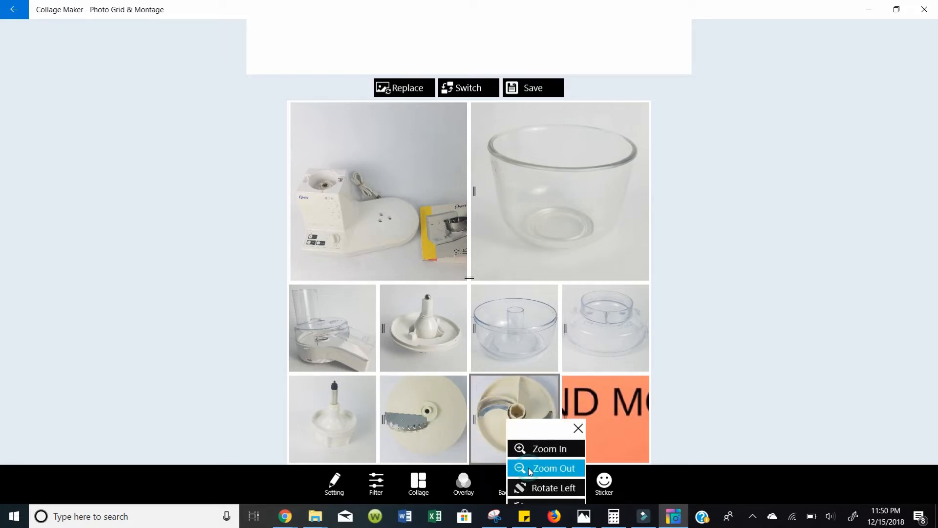
pyautogui.click(578, 428)
# Zoom out the orange text image in the last frame and shift it slightly up and left until "AND MORE..." is fully readable.
pyautogui.click(591, 424)
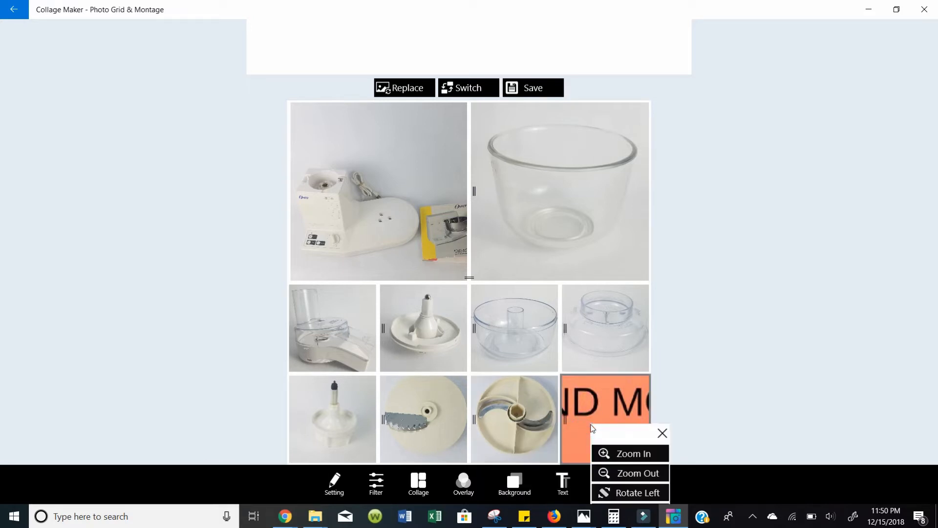
pyautogui.click(619, 473)
pyautogui.click(619, 473)
pyautogui.click(620, 473)
pyautogui.click(620, 473)
pyautogui.click(619, 473)
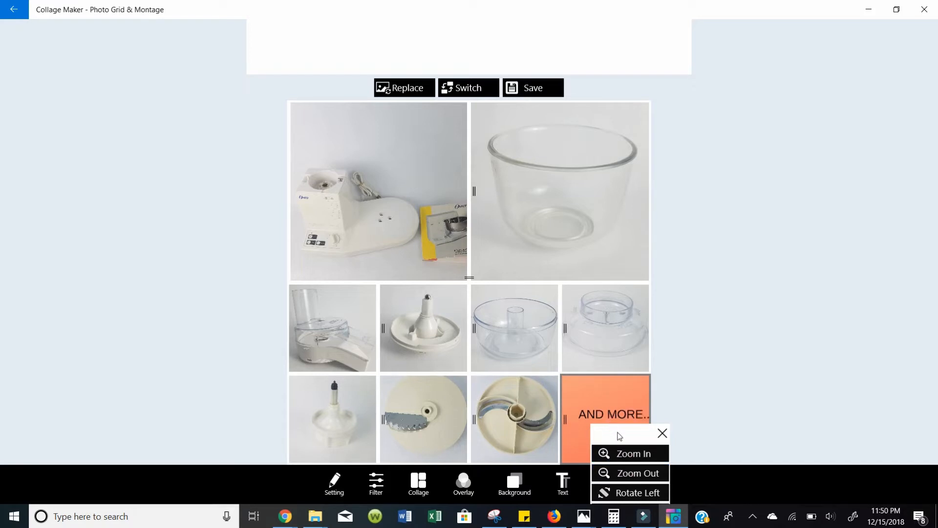
pyautogui.click(626, 454)
pyautogui.moveTo(614, 407); pyautogui.dragTo(607, 400)
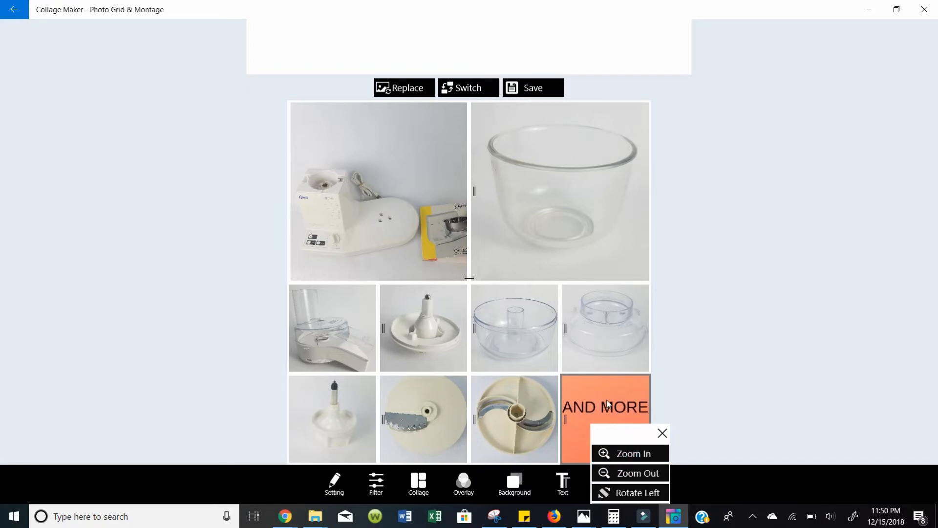
pyautogui.click(626, 473)
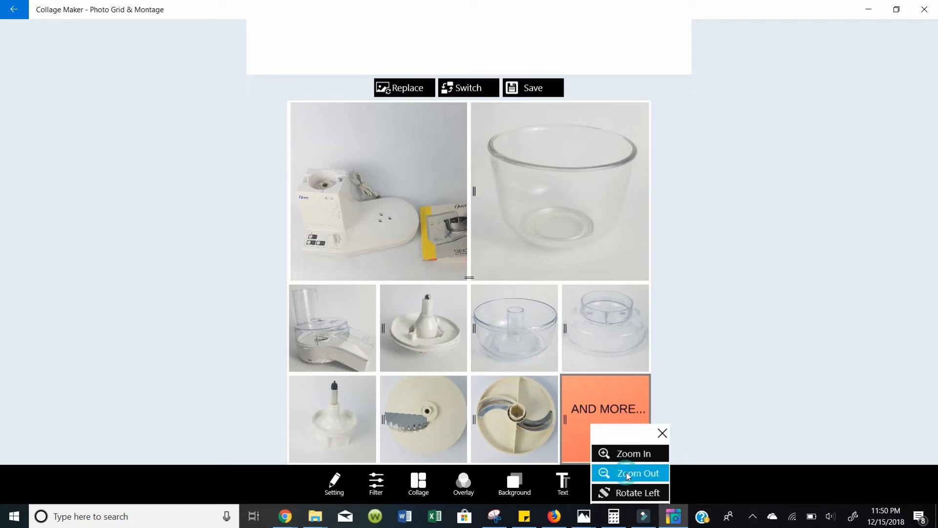
pyautogui.click(662, 433)
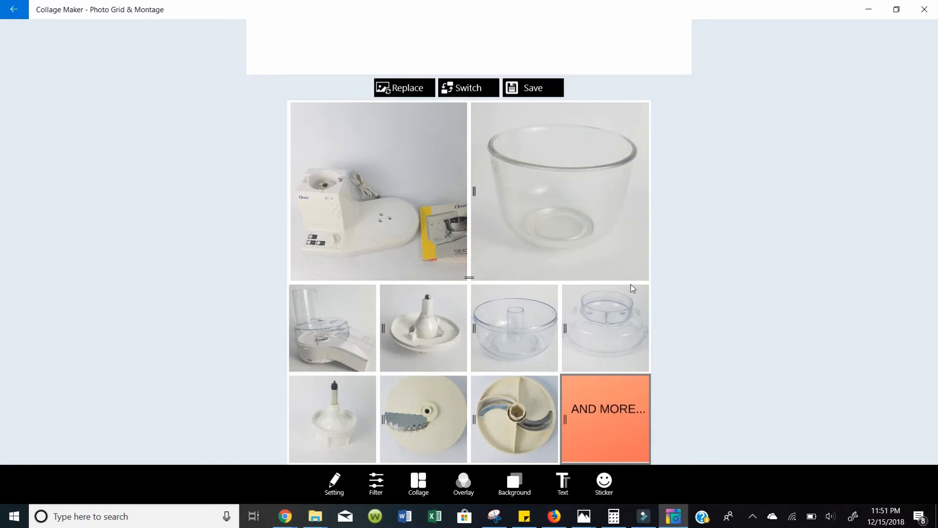
# Save the finished collage and dismiss the full-screen advertisement.
pyautogui.click(533, 87)
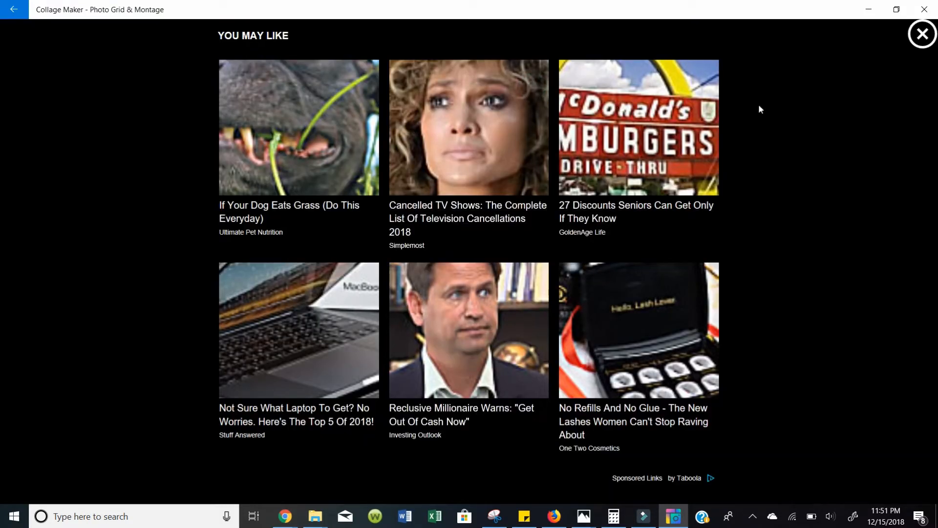
pyautogui.click(921, 36)
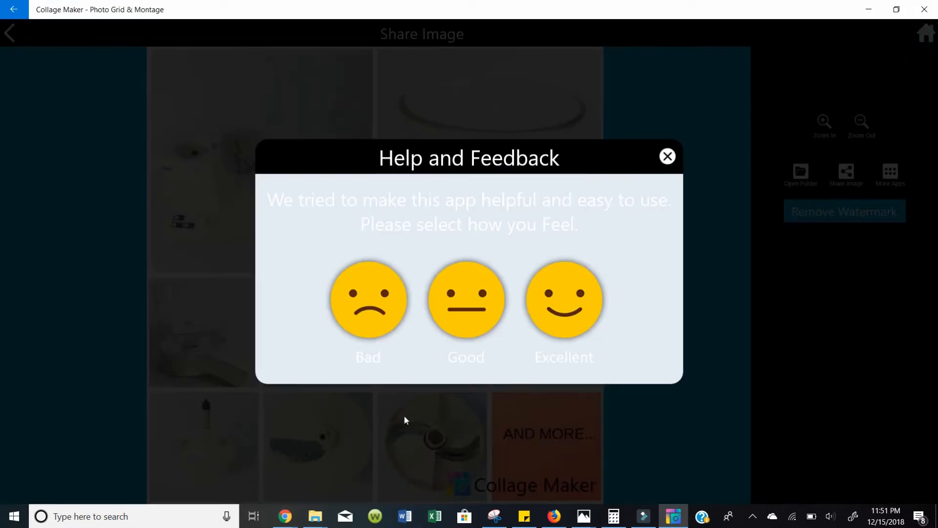
# Switch to File Explorer and look through the Downloads, Desktop and Documents folders for the saved collage.
pyautogui.click(316, 519)
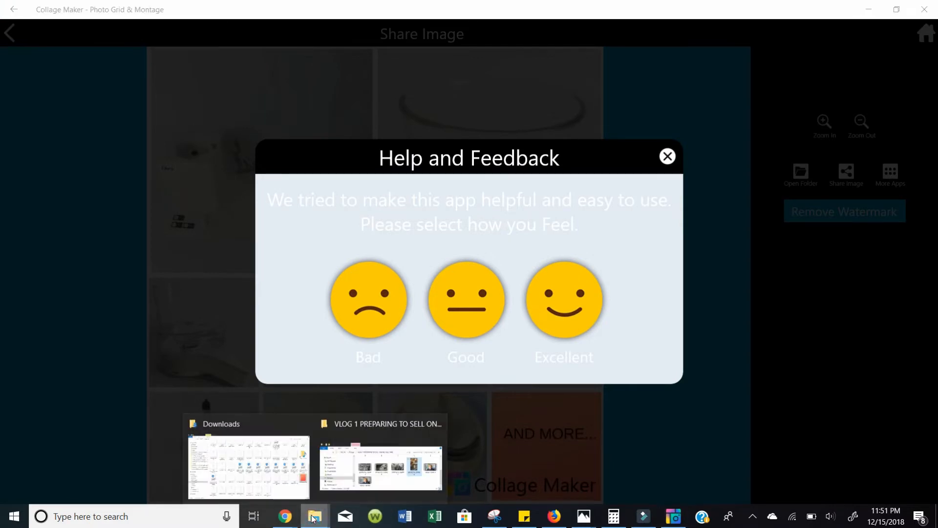
pyautogui.click(286, 481)
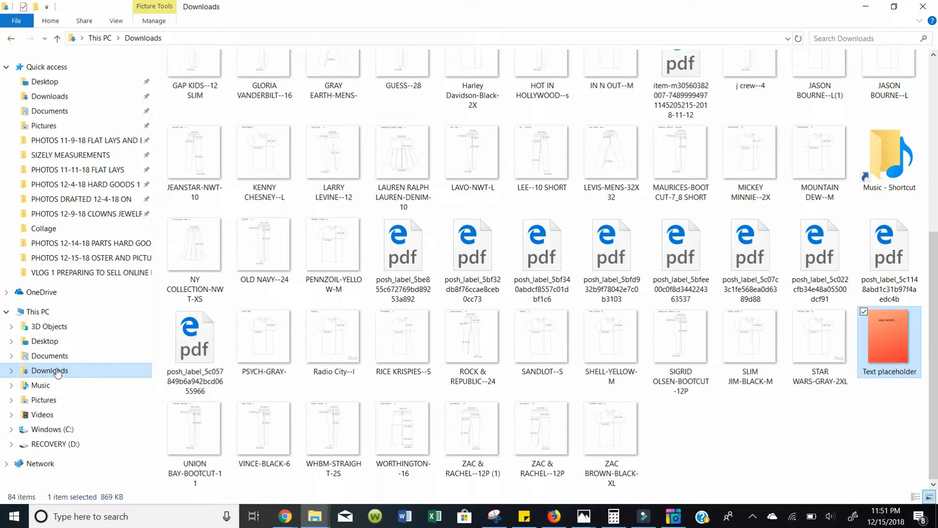
pyautogui.click(109, 347)
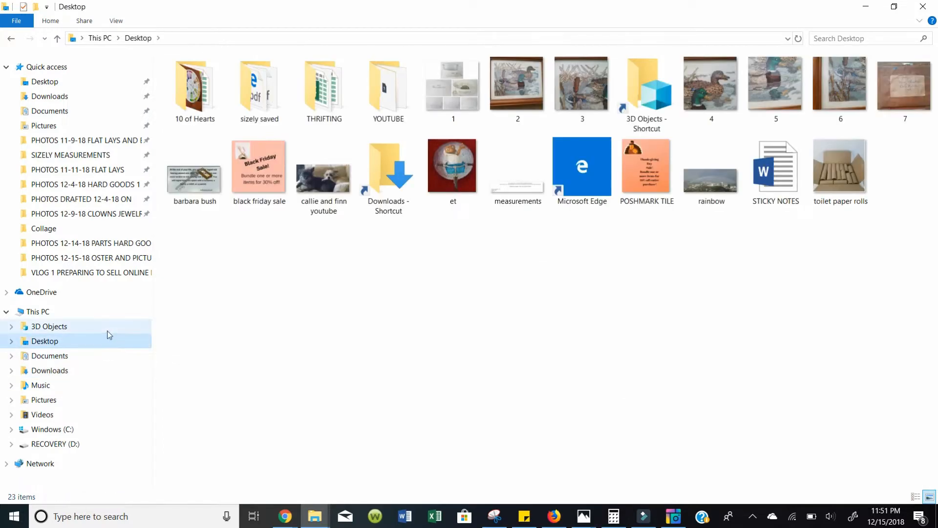
pyautogui.click(84, 359)
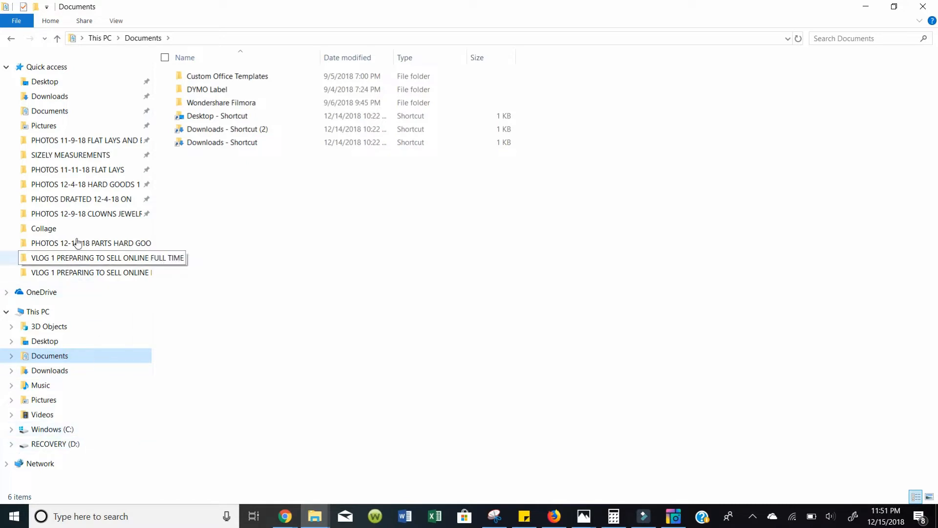
pyautogui.click(13, 517)
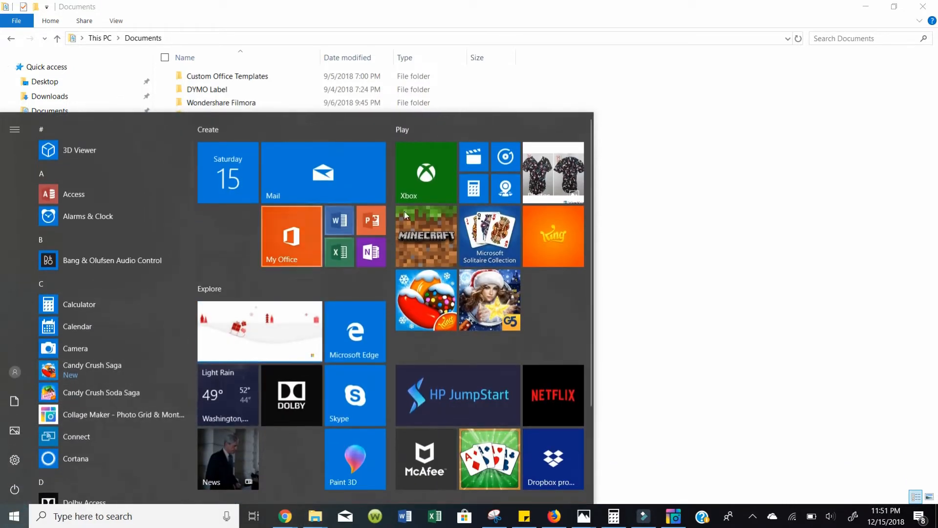
pyautogui.click(519, 37)
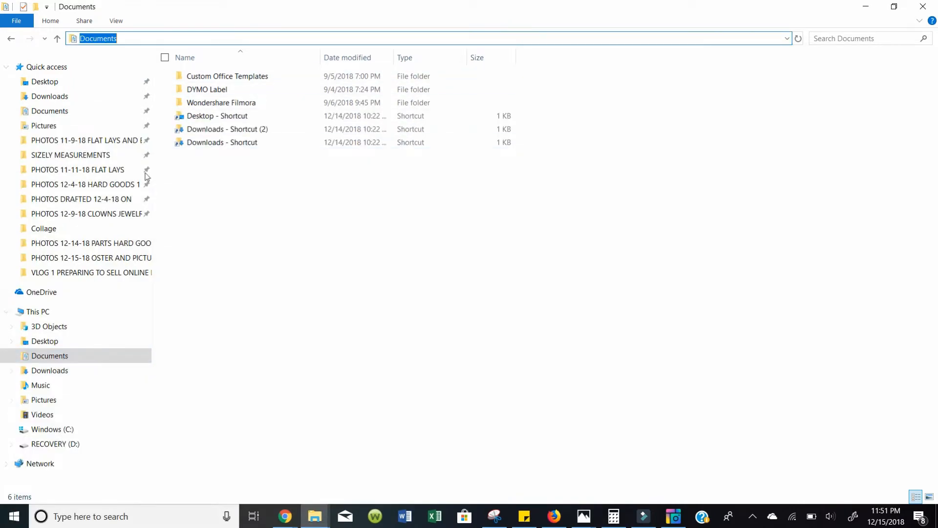
# Open the Collage folder and view the saved image Collage344.
pyautogui.click(53, 230)
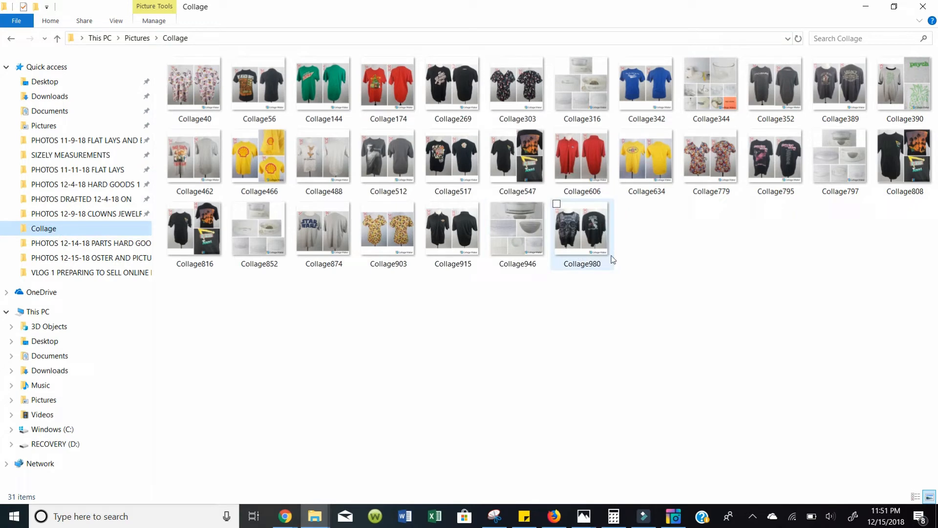
pyautogui.click(720, 75)
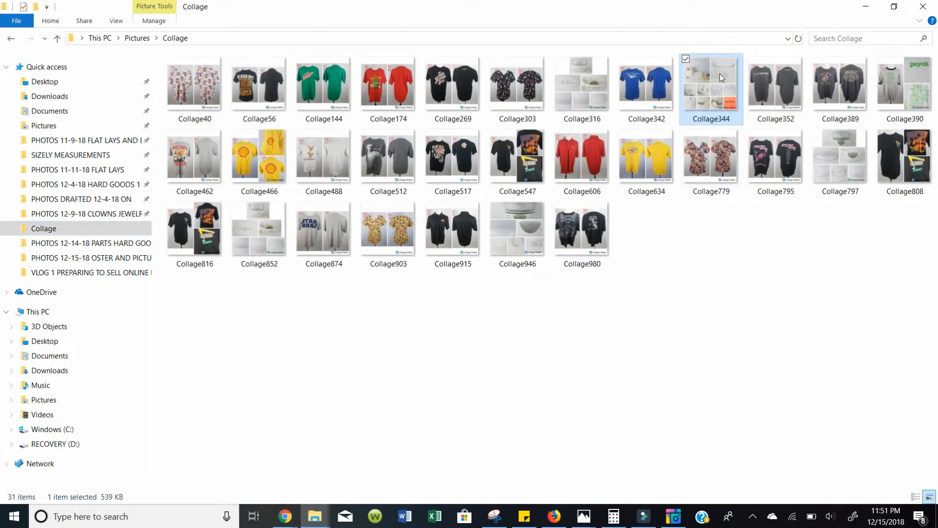
pyautogui.doubleClick(720, 75)
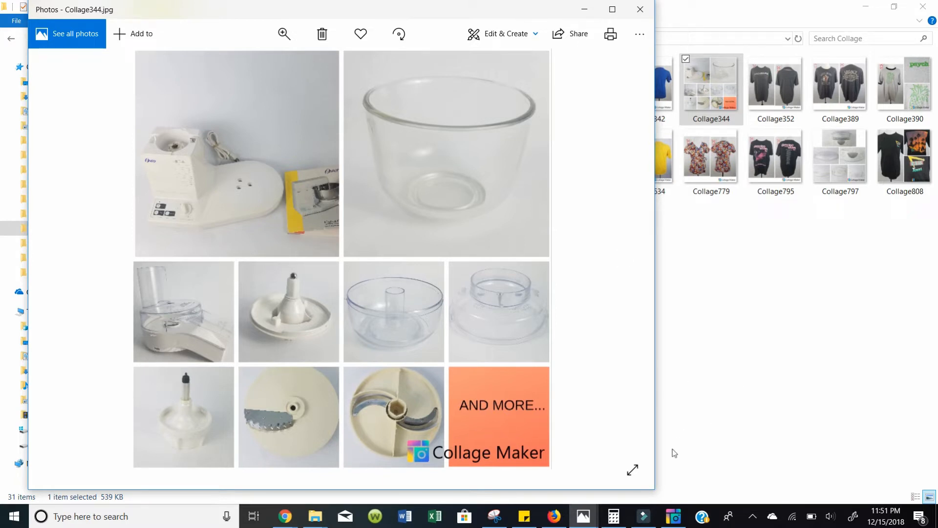
# Switch back to Collage Maker, dismiss the feedback prompt and return from the share page to the collage editor.
pyautogui.click(675, 517)
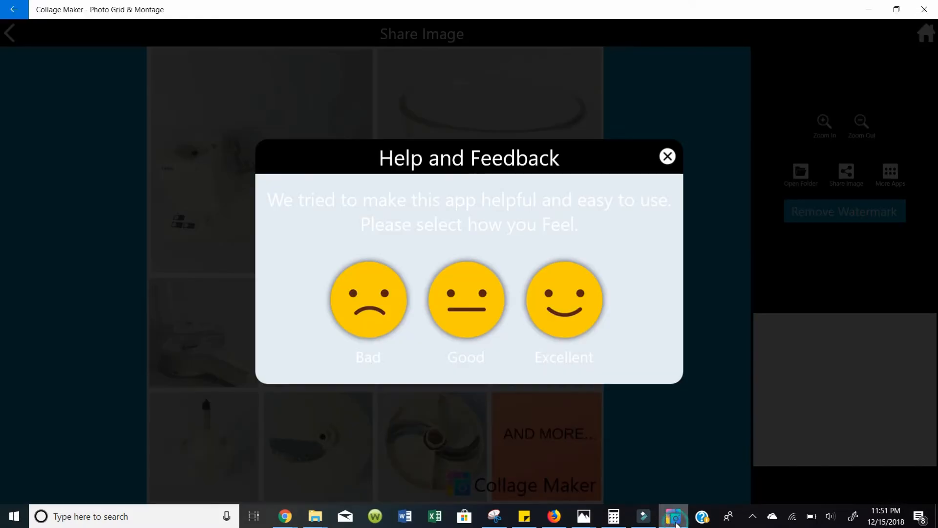
pyautogui.click(668, 157)
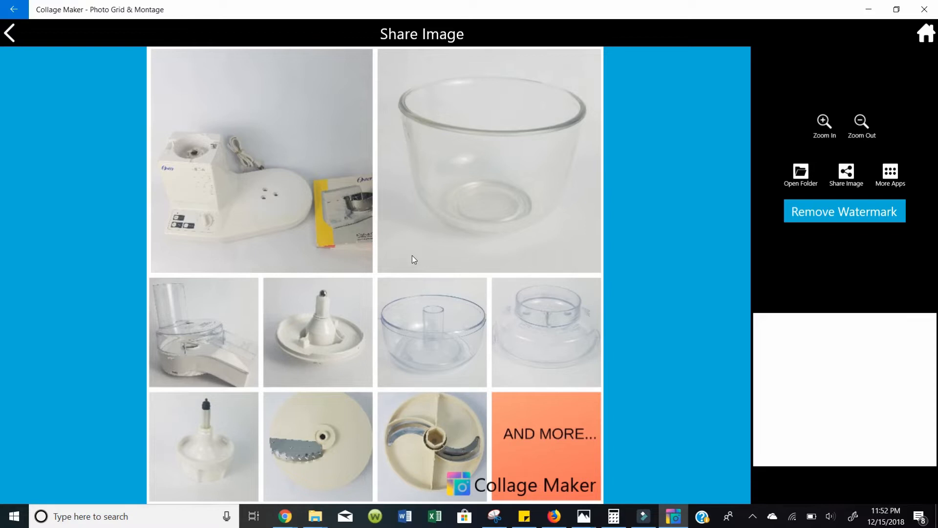
pyautogui.click(13, 40)
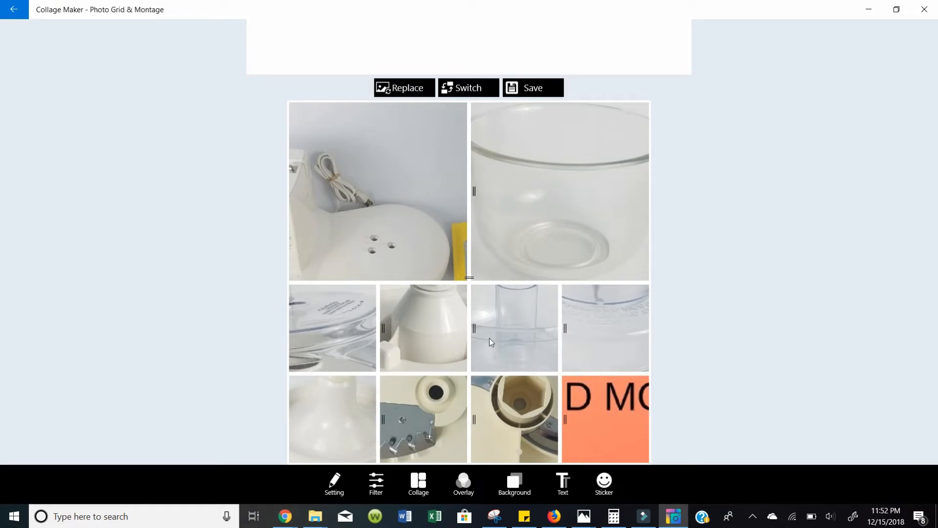
pyautogui.moveTo(458, 343)
pyautogui.mouseDown()
pyautogui.moveTo(462, 315)
pyautogui.moveTo(451, 339)
pyautogui.mouseUp()
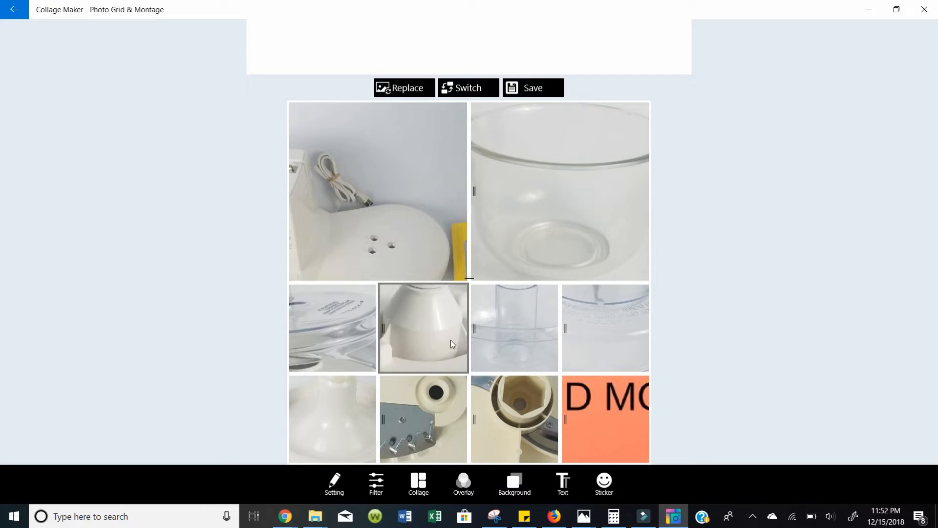
# Zoom out the Oster base photo in the first large frame and shift it slightly up and left.
pyautogui.click(397, 203)
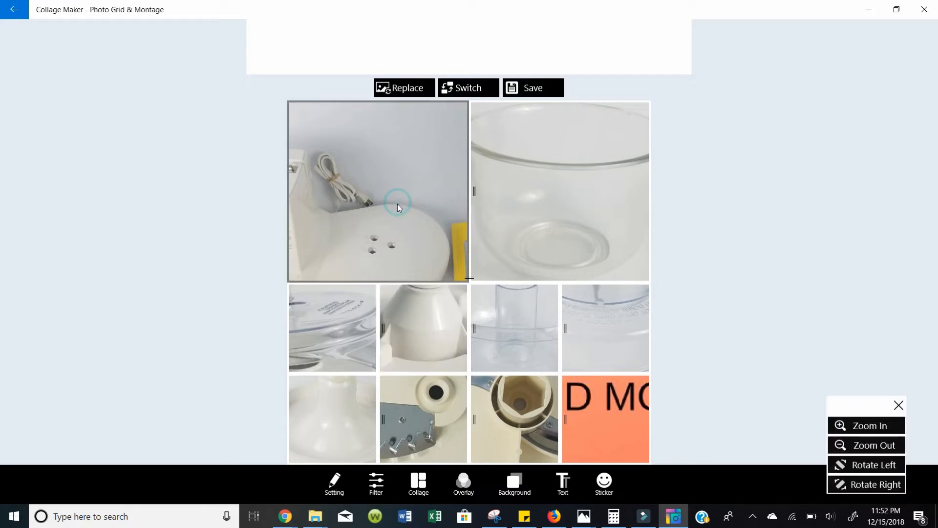
pyautogui.click(846, 446)
pyautogui.click(846, 446)
pyautogui.click(846, 445)
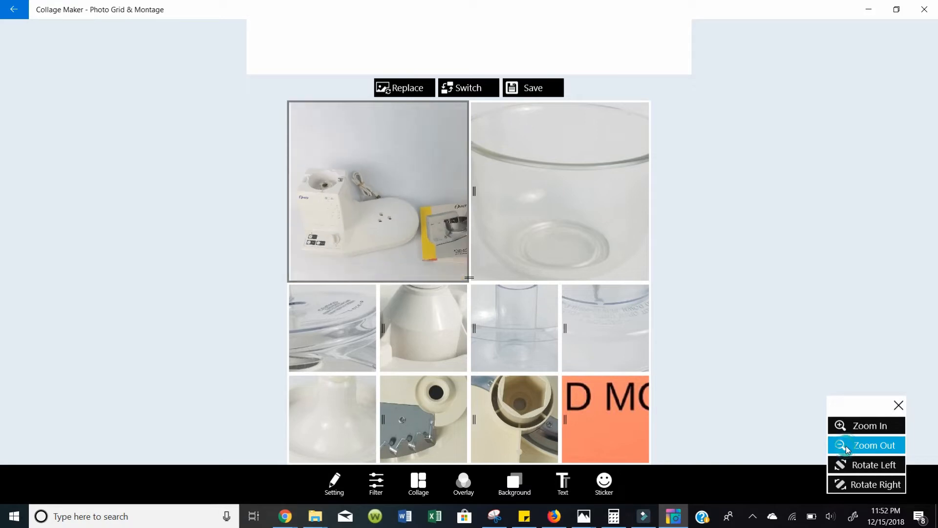
pyautogui.moveTo(403, 185); pyautogui.dragTo(392, 175)
# Zoom out the glass bowl photo in the second large frame until the whole bowl fits.
pyautogui.click(543, 224)
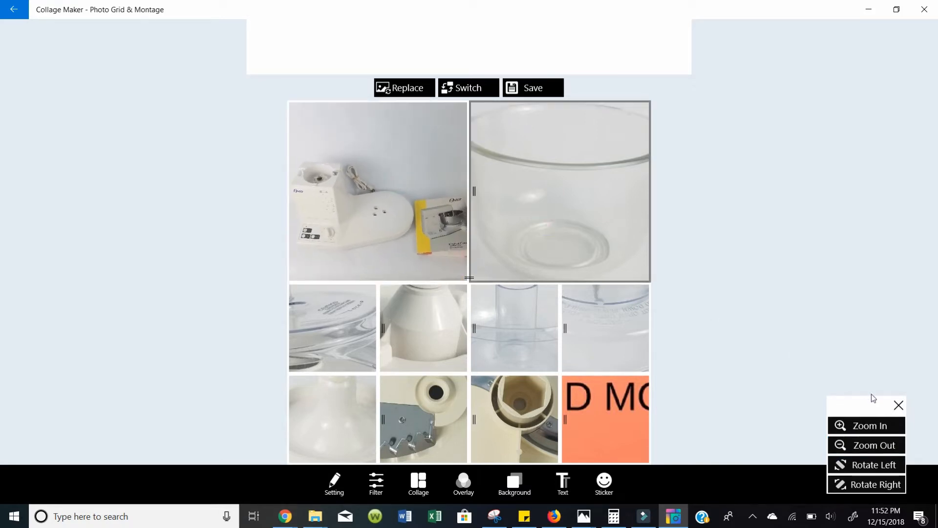
pyautogui.click(895, 402)
pyautogui.click(899, 404)
pyautogui.click(563, 204)
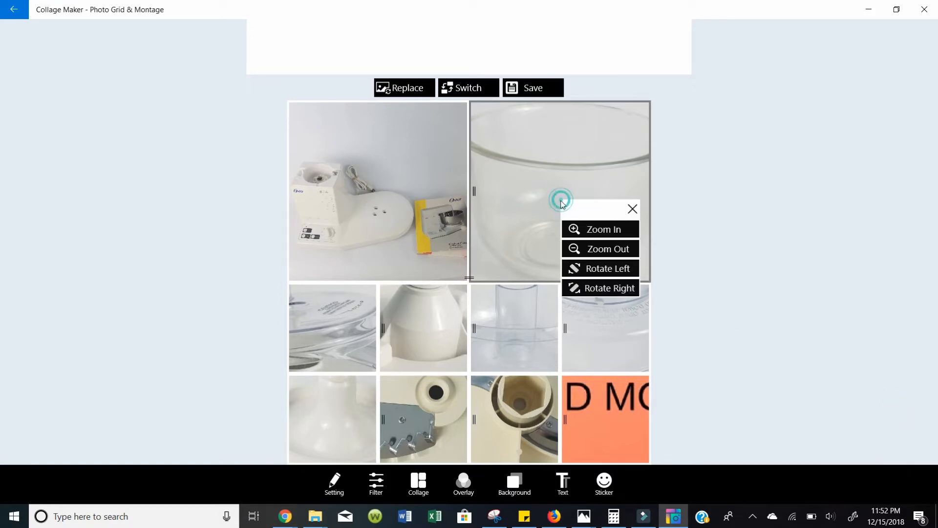
pyautogui.click(579, 250)
pyautogui.click(579, 250)
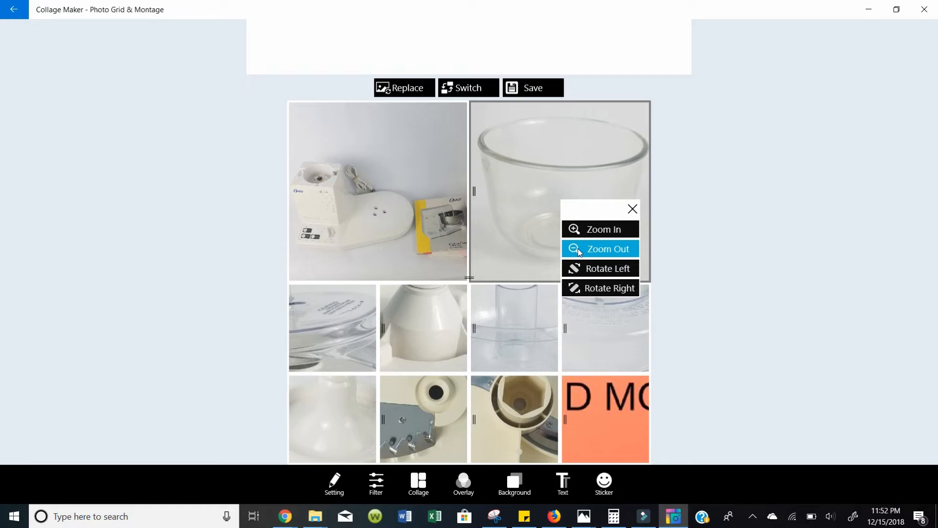
pyautogui.click(632, 209)
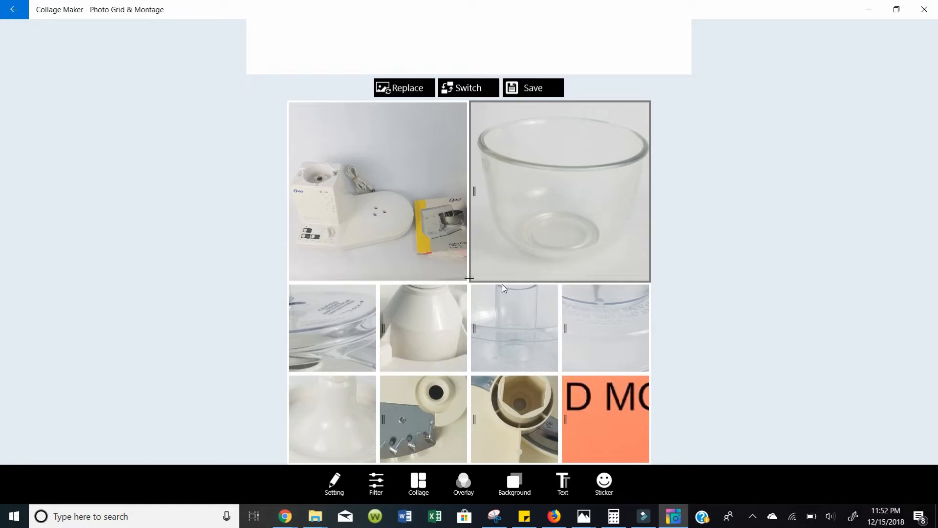
# Zoom out the second photo in the middle row until the whole white disc with its spindle fits the frame.
pyautogui.click(423, 325)
pyautogui.click(424, 324)
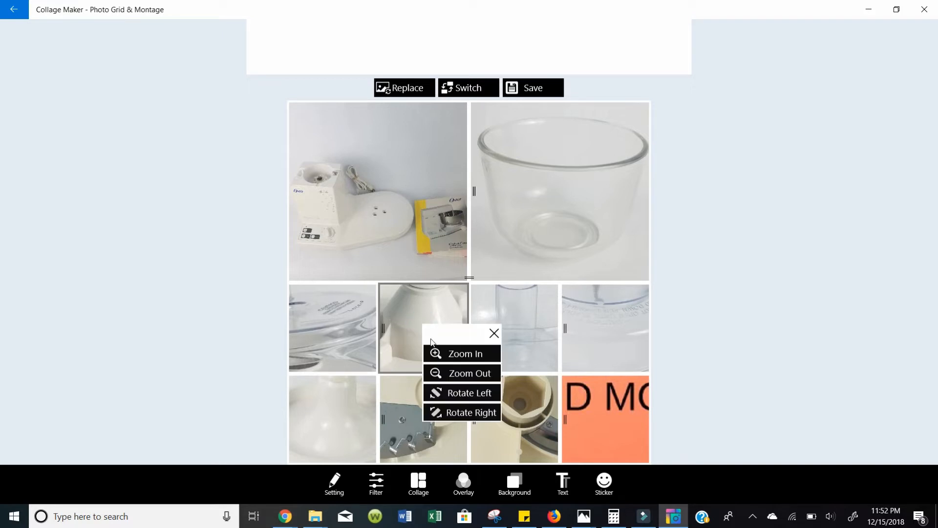
pyautogui.click(444, 369)
pyautogui.click(444, 370)
pyautogui.click(444, 370)
pyautogui.click(444, 370)
pyautogui.click(444, 370)
pyautogui.click(443, 370)
pyautogui.click(443, 369)
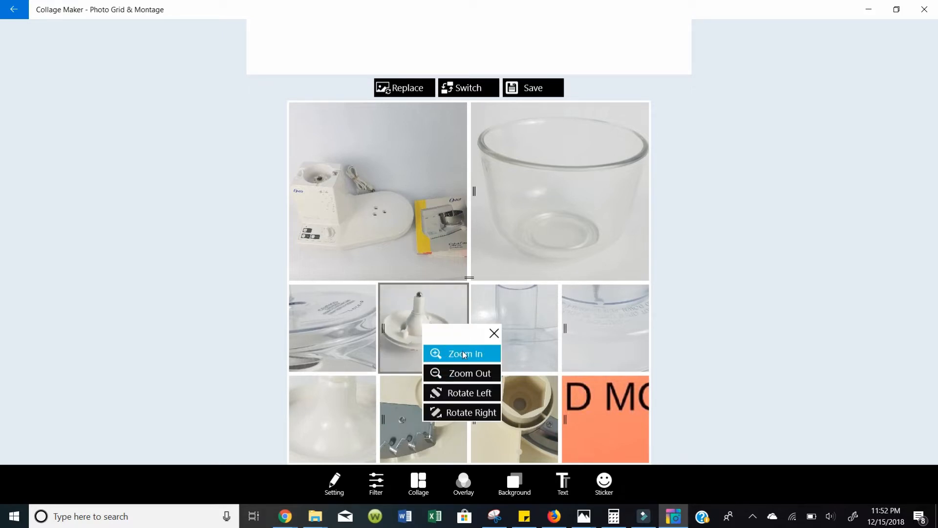
pyautogui.click(495, 333)
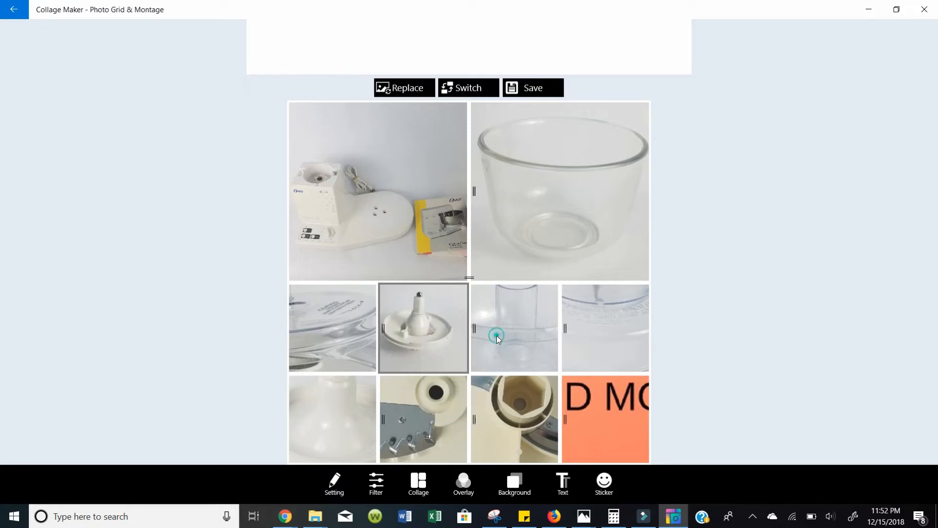
# Adjust the zoom of the third photo in the bottom row so the whole curved-blade disc fills its frame.
pyautogui.click(514, 407)
pyautogui.click(532, 449)
pyautogui.click(534, 450)
pyautogui.click(534, 451)
pyautogui.click(534, 450)
pyautogui.click(534, 450)
pyautogui.click(534, 448)
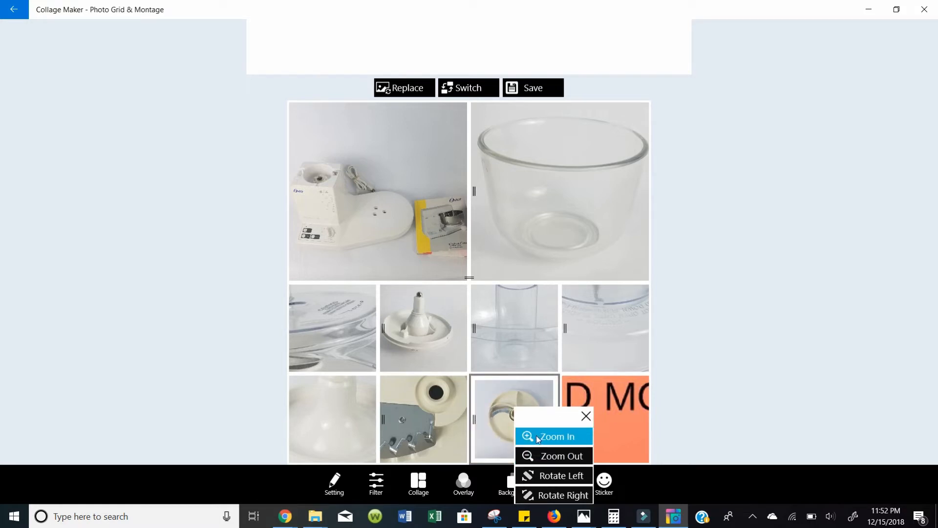
pyautogui.click(536, 435)
pyautogui.click(586, 416)
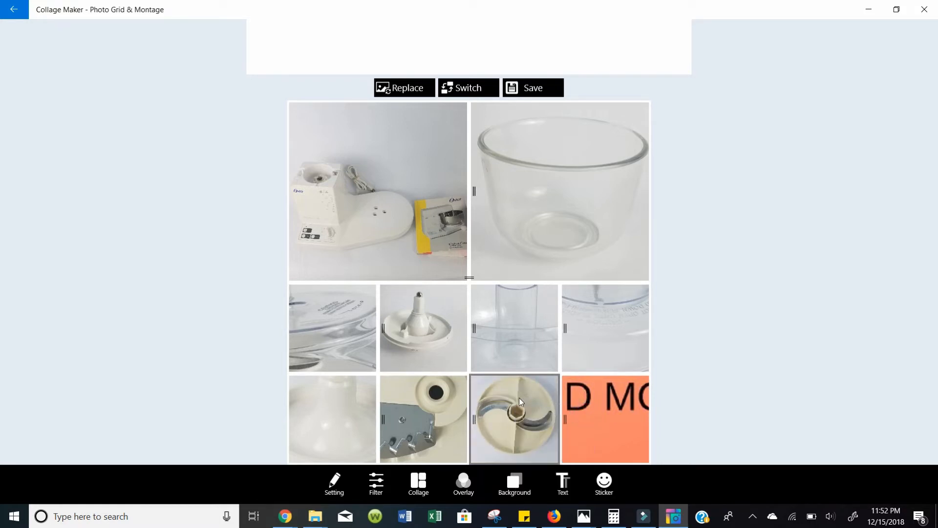
# Switch the white spindle disc photo in the middle row with the curved-blade disc photo in the bottom row.
pyautogui.click(430, 312)
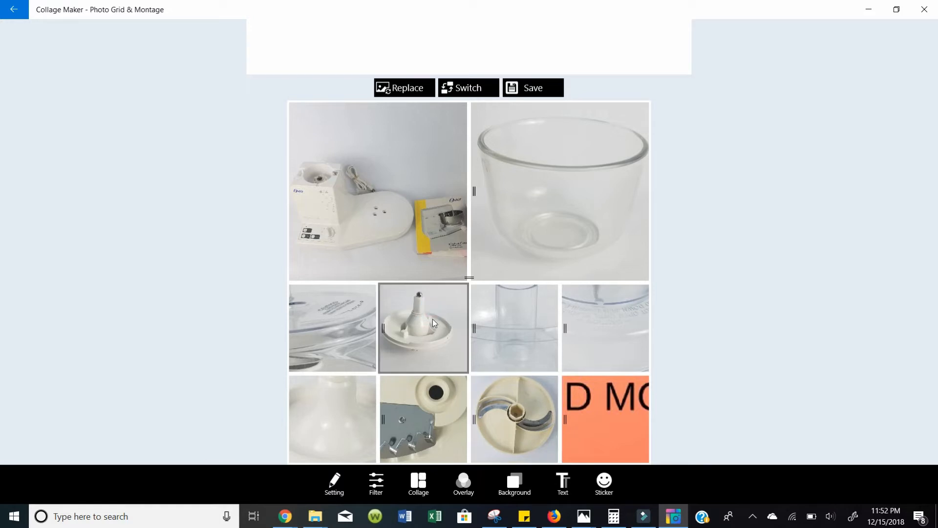
pyautogui.click(497, 404)
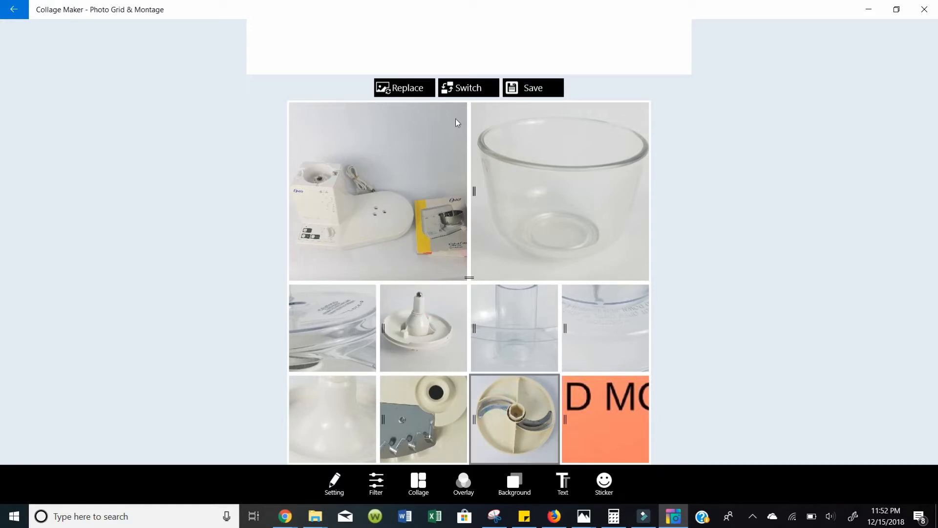
pyautogui.click(439, 335)
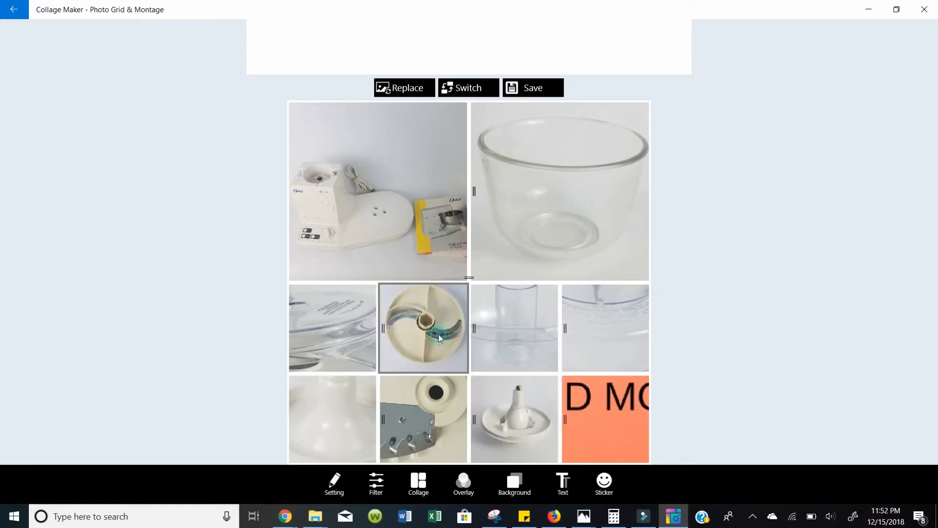
pyautogui.click(517, 435)
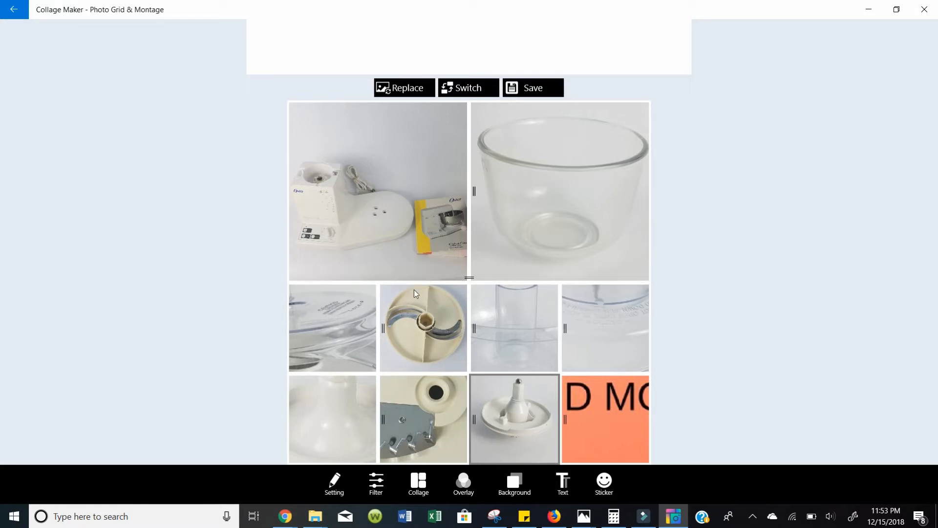
# Zoom out the first photo in the middle row until the whole food processor attachment with its chute fits the frame.
pyautogui.click(350, 324)
pyautogui.click(352, 366)
pyautogui.click(353, 366)
pyautogui.click(353, 367)
pyautogui.click(353, 368)
pyautogui.click(353, 367)
pyautogui.click(353, 368)
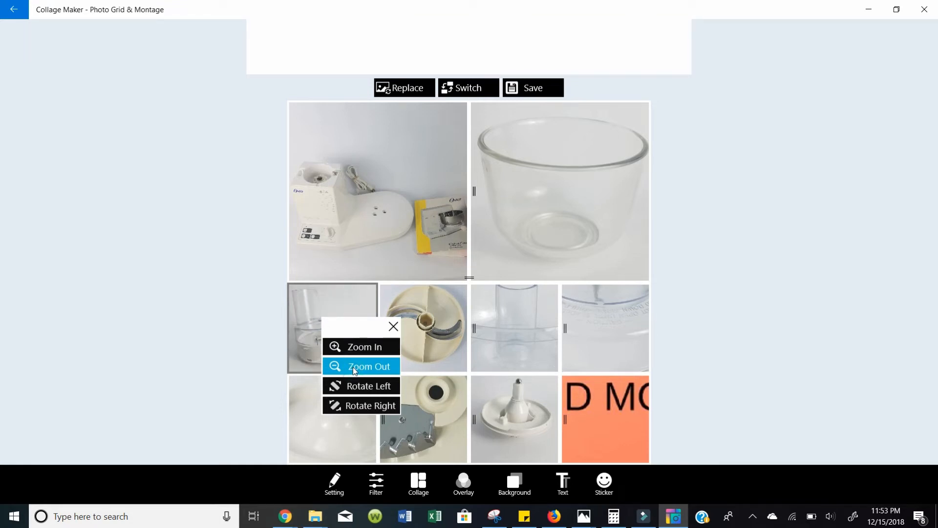
pyautogui.click(394, 326)
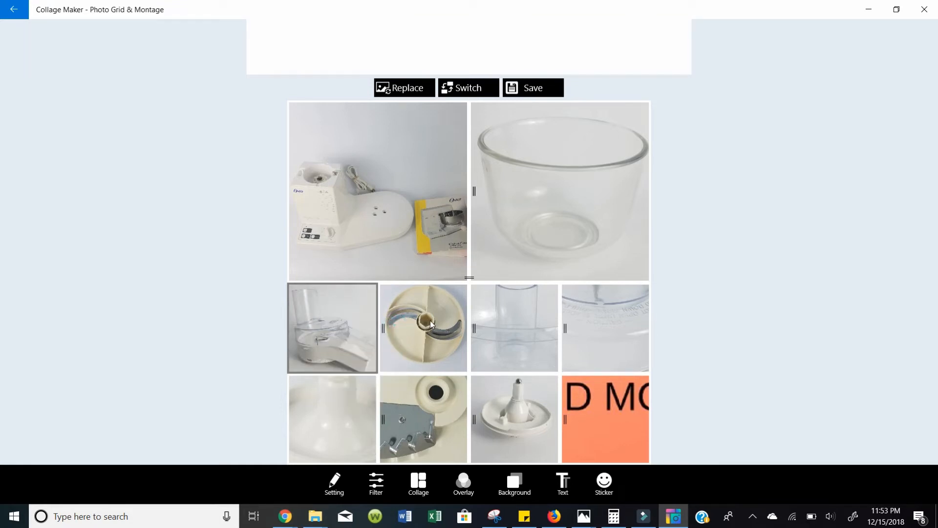
# Zoom out the third photo in the middle row until the whole clear bowl with the center tube fits.
pyautogui.click(503, 336)
pyautogui.click(514, 385)
pyautogui.click(515, 384)
pyautogui.click(514, 384)
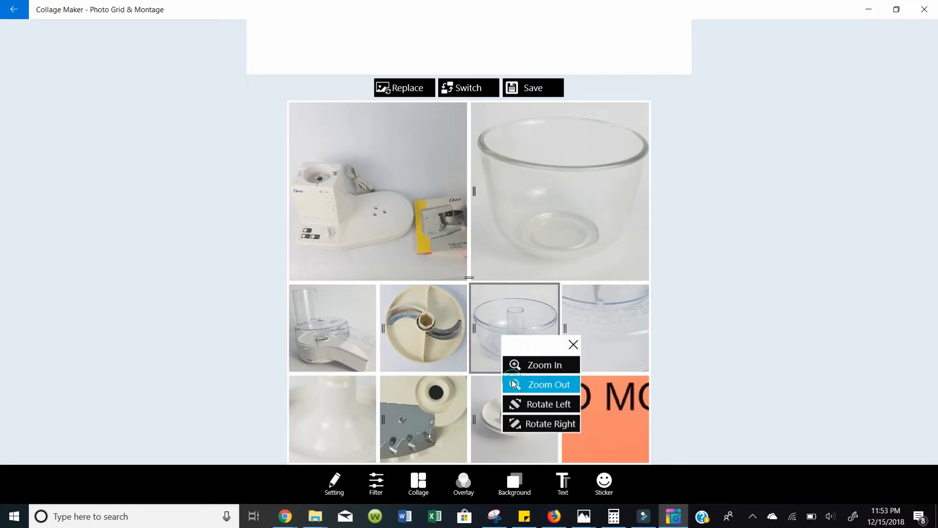
pyautogui.click(574, 345)
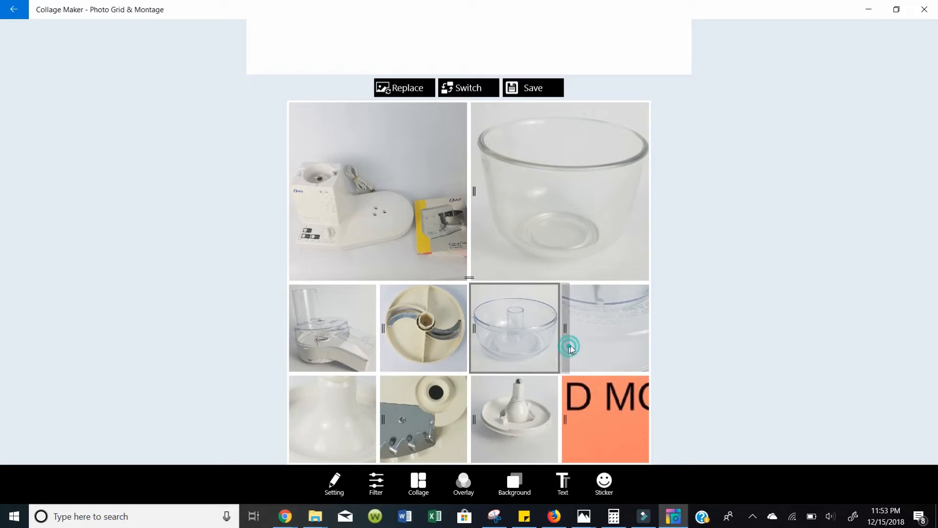
# Zoom out the last photo in the middle row until the whole clear lid fits its frame.
pyautogui.click(582, 340)
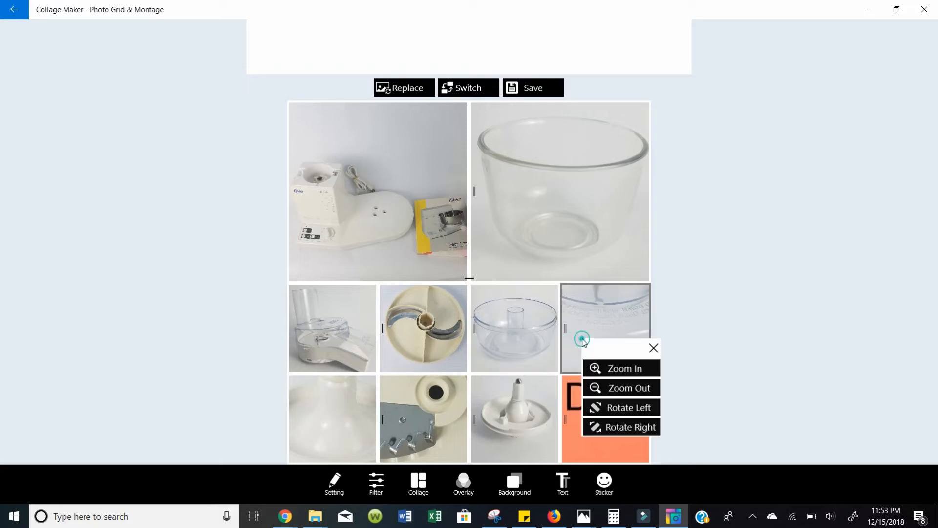
pyautogui.click(599, 387)
pyautogui.click(599, 387)
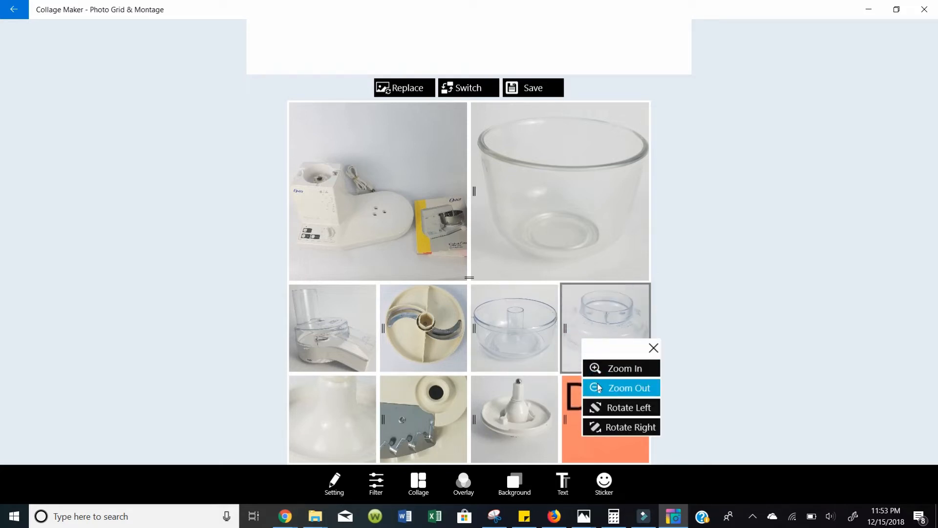
pyautogui.click(653, 349)
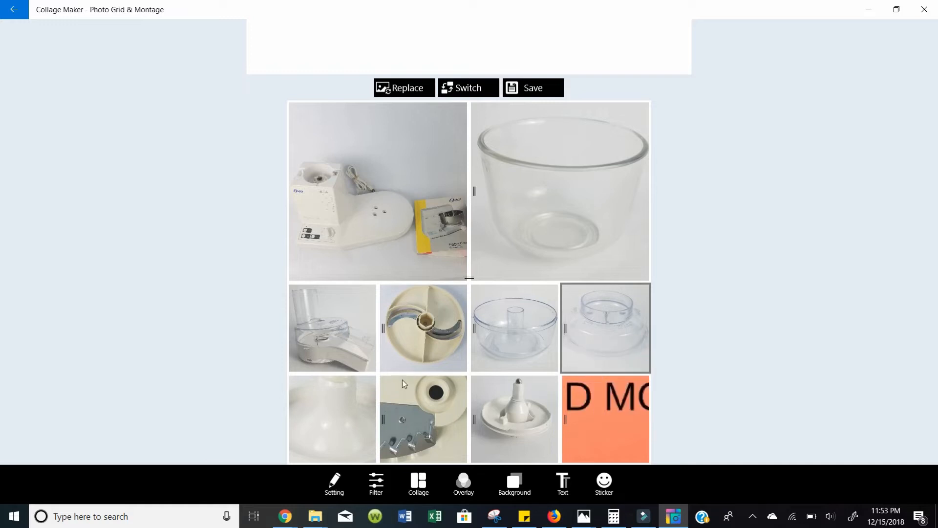
# Zoom out the first photo in the bottom row until the whole white spindle attachment fits its frame.
pyautogui.click(368, 394)
pyautogui.click(368, 460)
pyautogui.click(368, 458)
pyautogui.click(367, 458)
pyautogui.click(367, 458)
pyautogui.click(367, 458)
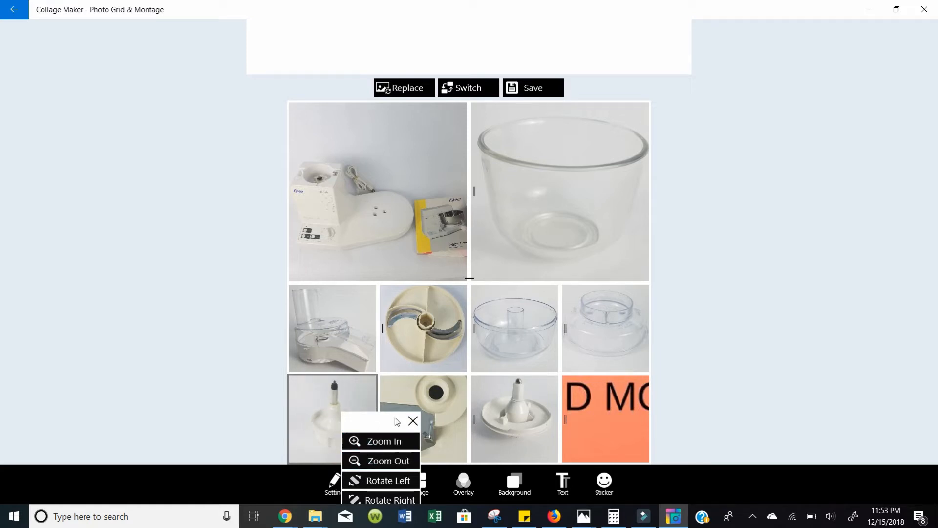
pyautogui.click(413, 421)
# Adjust the zoom of the second photo in the bottom row so the whole serrated-blade disc fits and fills its frame.
pyautogui.click(421, 405)
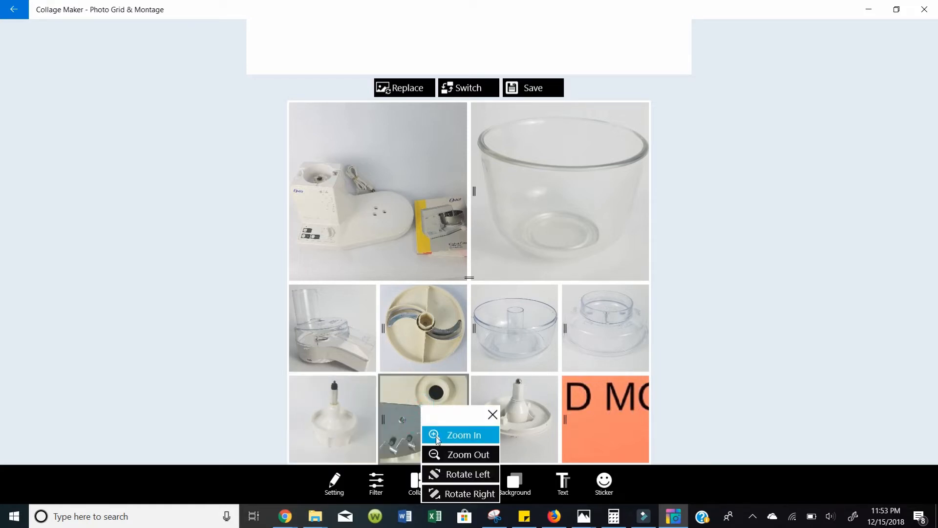
pyautogui.click(446, 455)
pyautogui.click(445, 454)
pyautogui.click(445, 452)
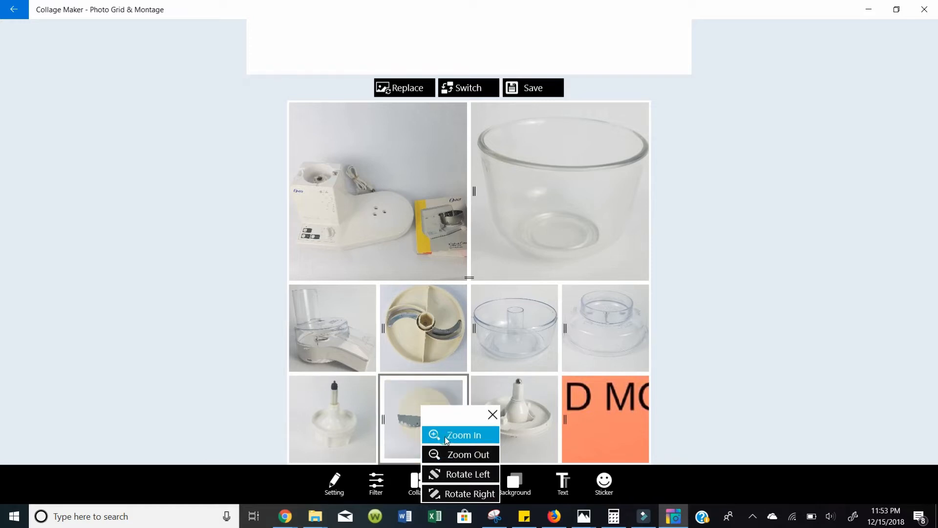
pyautogui.click(445, 436)
pyautogui.click(492, 414)
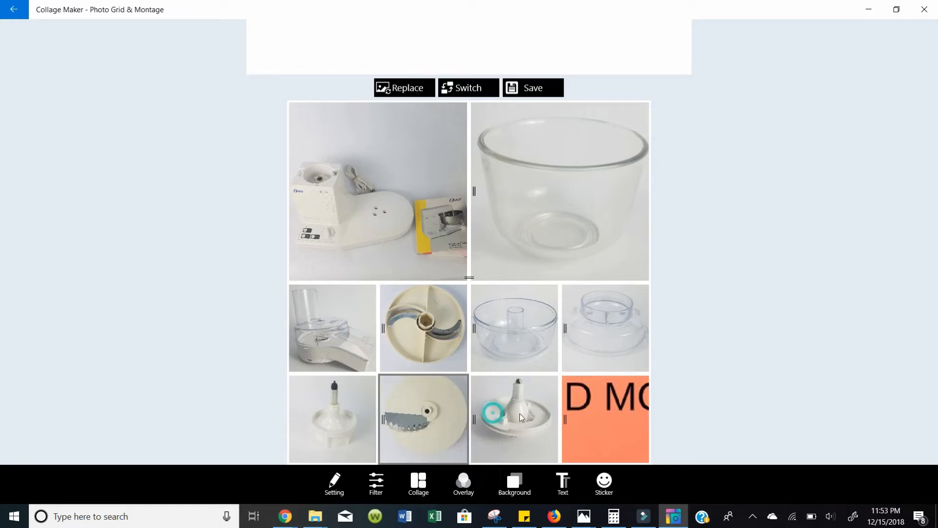
# Zoom out the orange image in the last bottom-row frame until the full "AND MORE..." text fits.
pyautogui.click(597, 415)
pyautogui.click(630, 464)
pyautogui.click(631, 463)
pyautogui.click(630, 463)
pyautogui.click(630, 463)
pyautogui.click(631, 464)
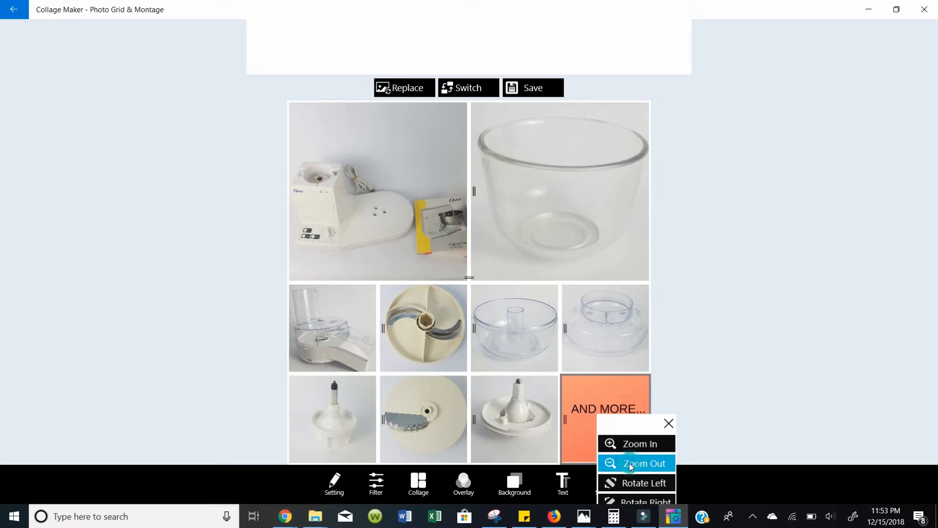
pyautogui.click(668, 424)
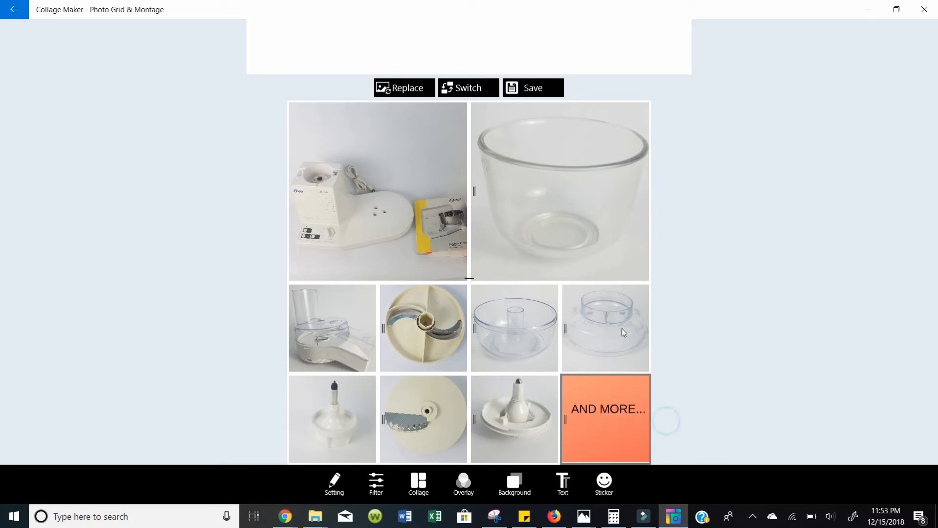
# Save the reworked collage and switch to the Collage folder in File Explorer.
pyautogui.click(540, 84)
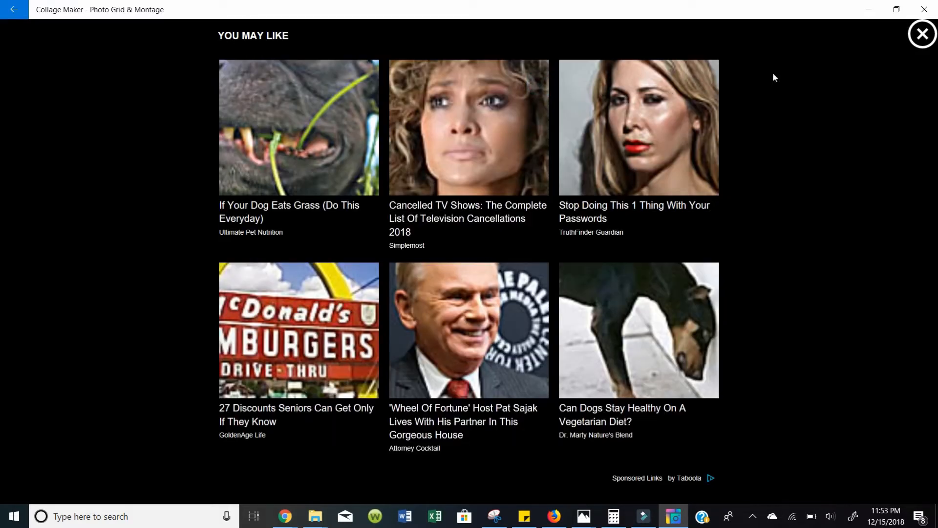
pyautogui.click(922, 35)
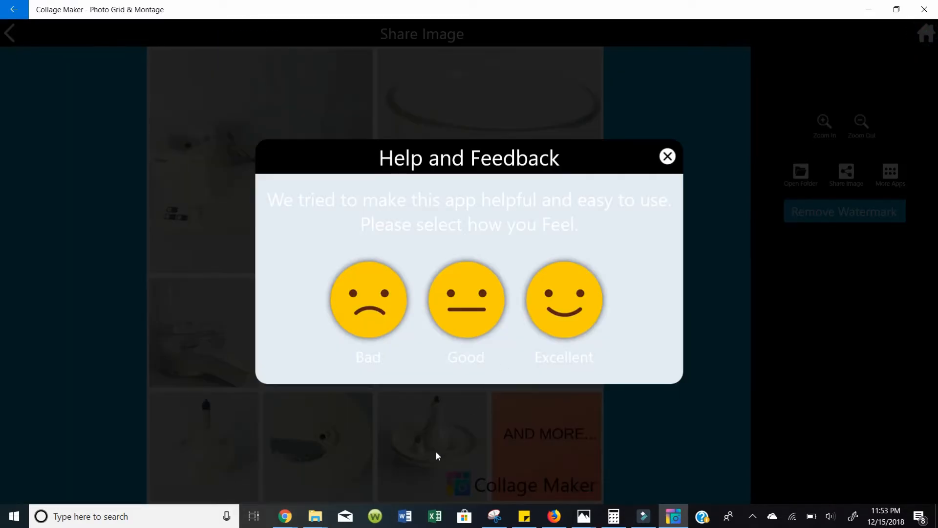
pyautogui.click(315, 515)
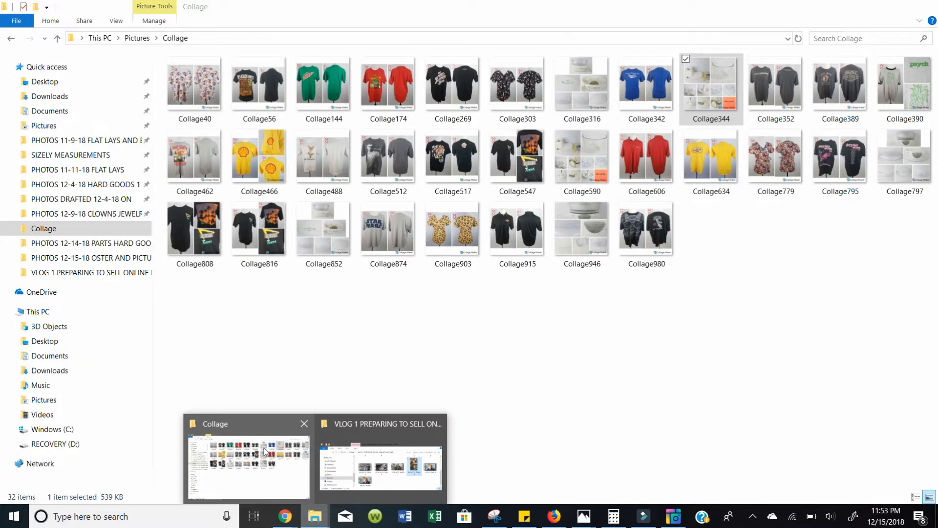
pyautogui.click(264, 450)
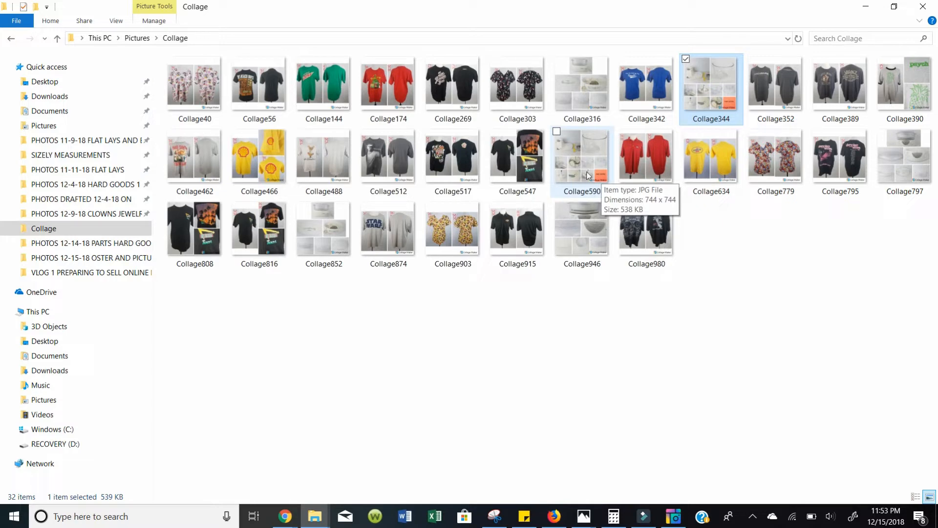
# View the earlier Collage344 image, close it, and open the reworked Collage590 for comparison.
pyautogui.doubleClick(704, 93)
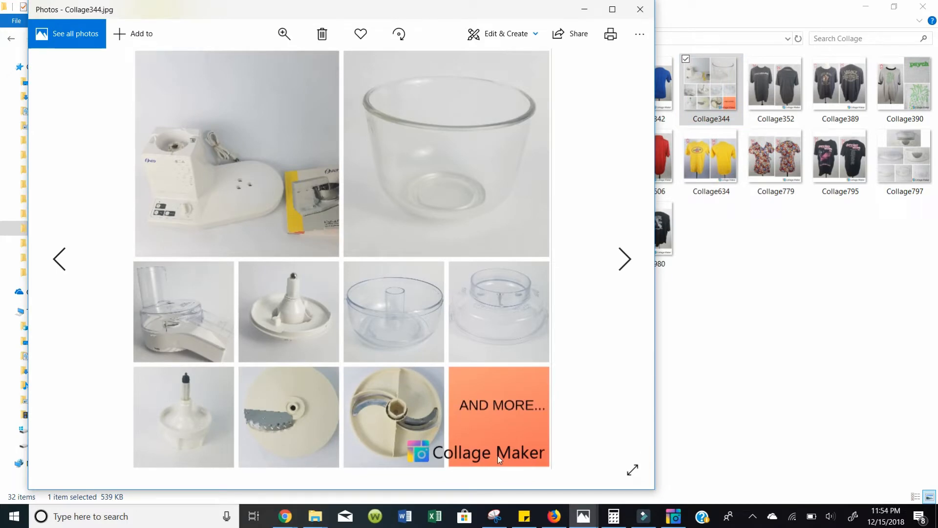
pyautogui.click(640, 8)
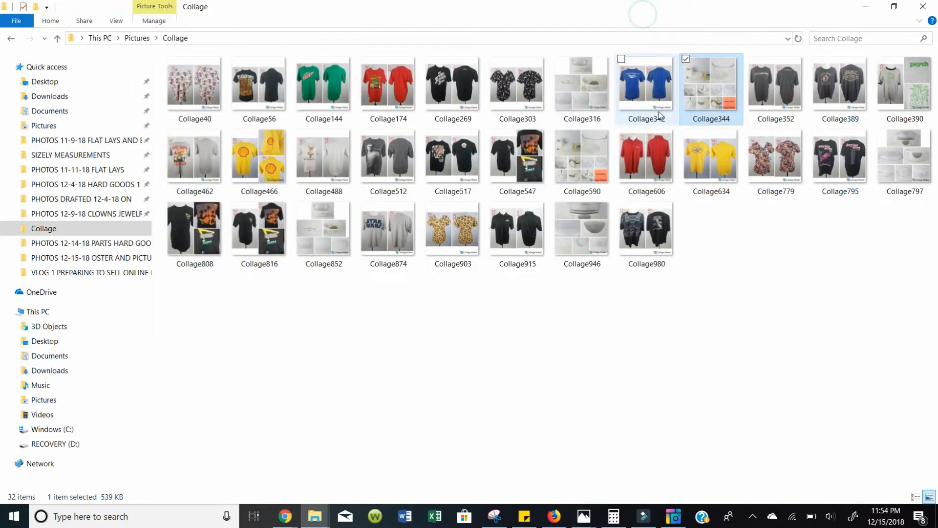
pyautogui.click(582, 166)
pyautogui.doubleClick(582, 166)
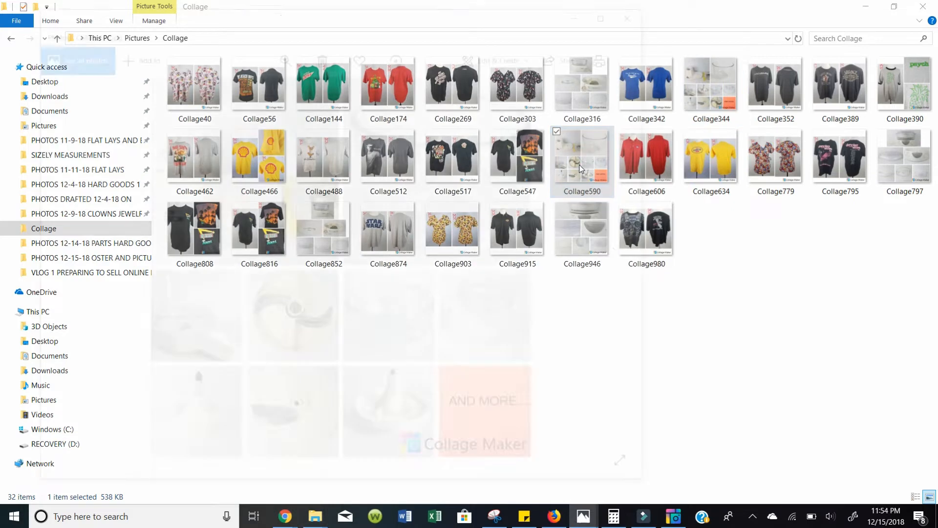
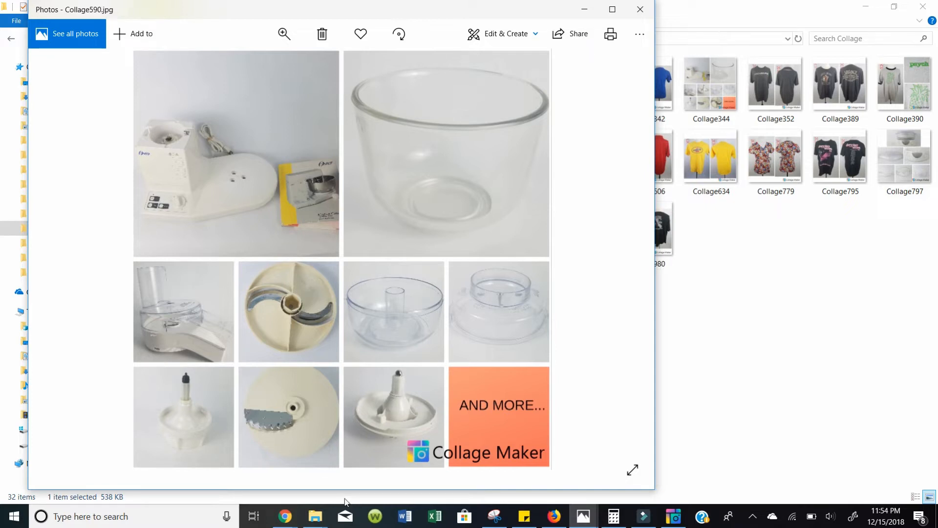
# Capture Collage590 with a new Snipping Tool snip that ends just above the Collage Maker watermark.
pyautogui.click(507, 522)
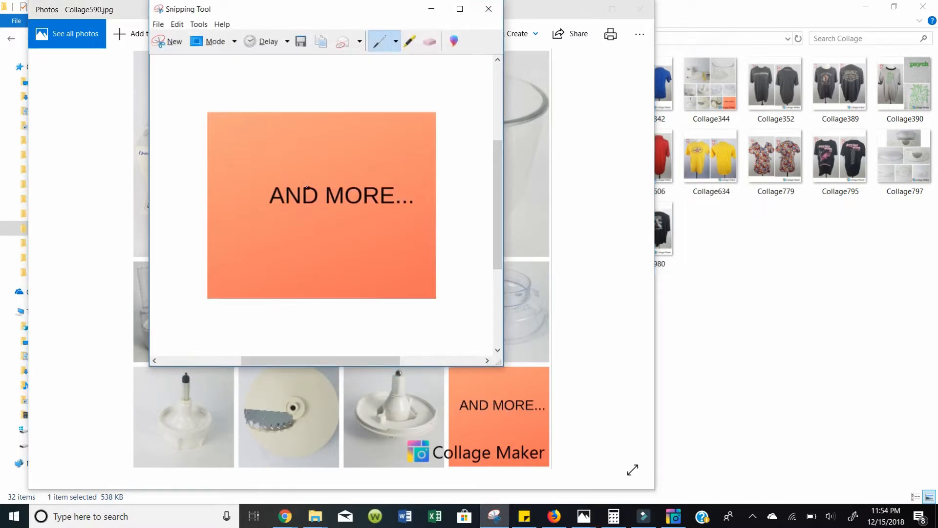
pyautogui.click(168, 42)
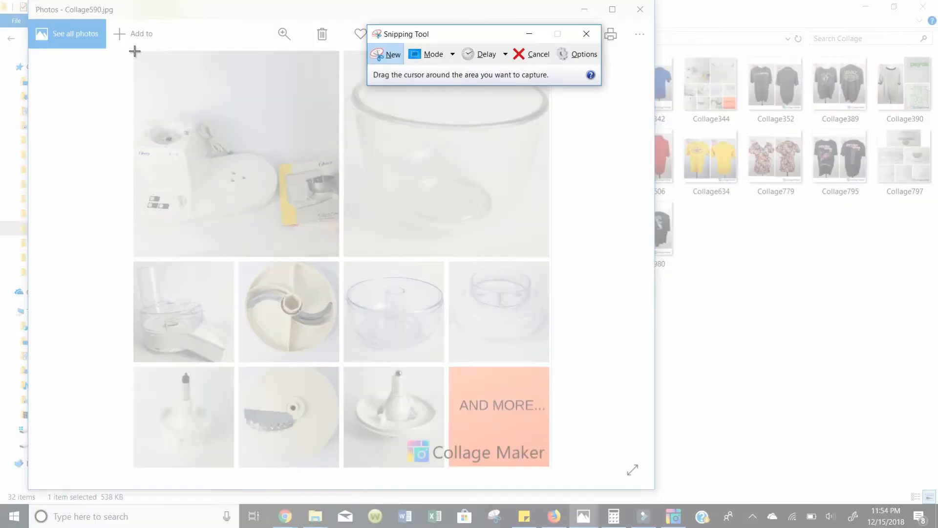
pyautogui.moveTo(136, 51); pyautogui.dragTo(562, 440)
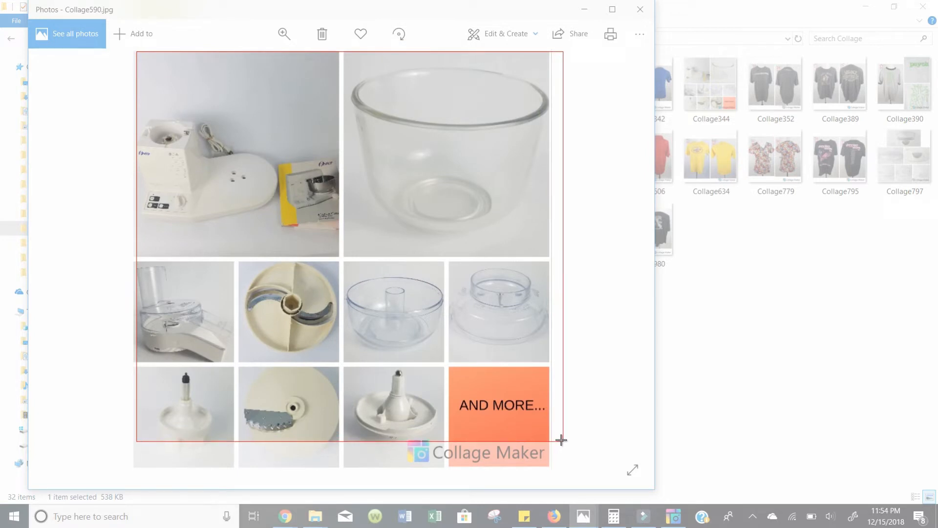
pyautogui.moveTo(562, 441); pyautogui.dragTo(562, 440)
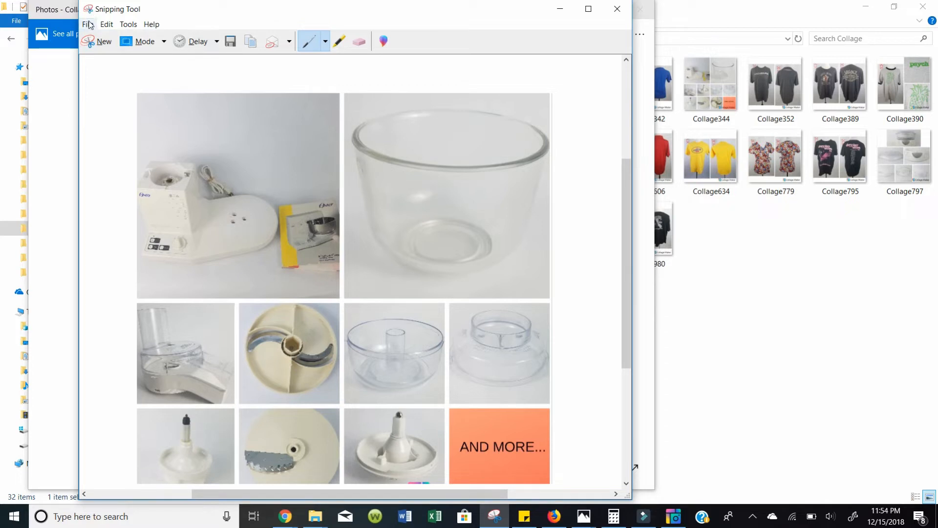
# Save the snip as a JPEG named COLLAGE in the PHOTOS 12-15-18 OSTER AND PICTURE FRAME folder and close Snipping Tool.
pyautogui.click(87, 24)
pyautogui.click(107, 54)
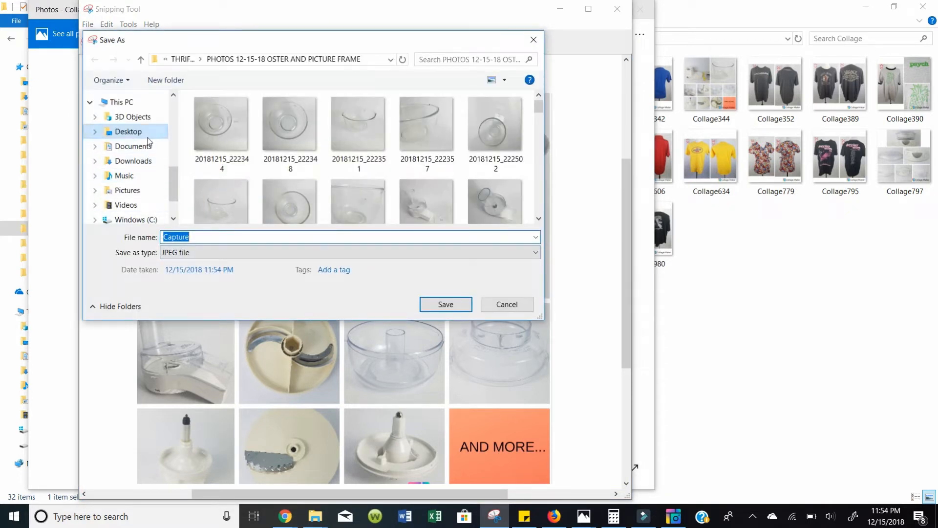
pyautogui.scroll(3, 149, 144)
pyautogui.scroll(2, 148, 142)
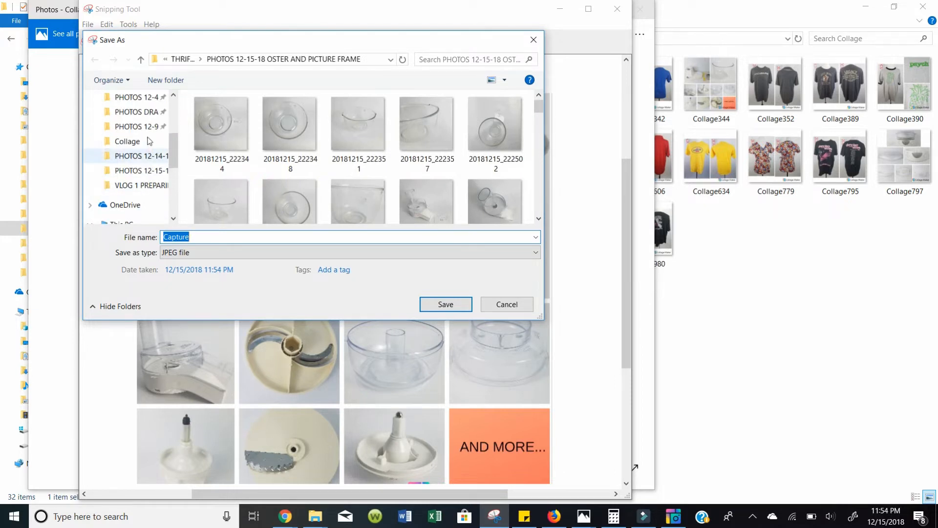
pyautogui.scroll(-1, 149, 141)
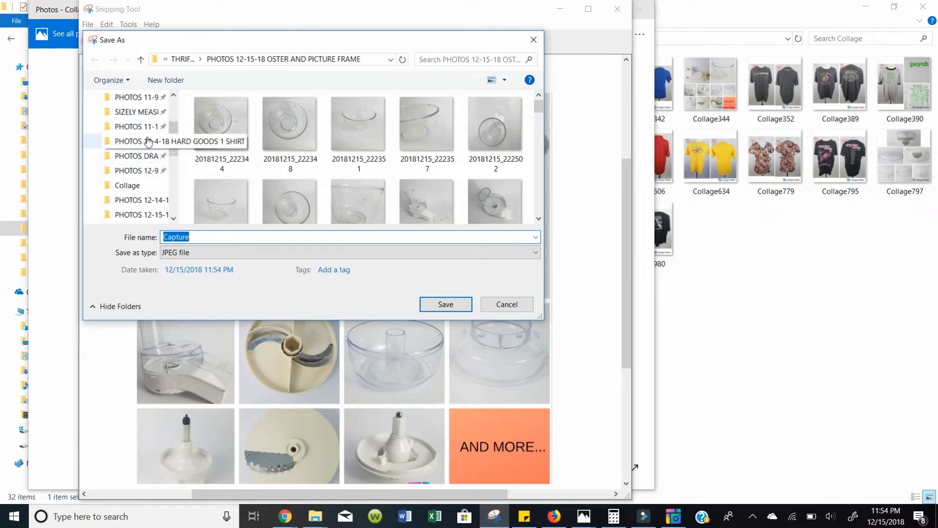
pyautogui.scroll(-1, 148, 142)
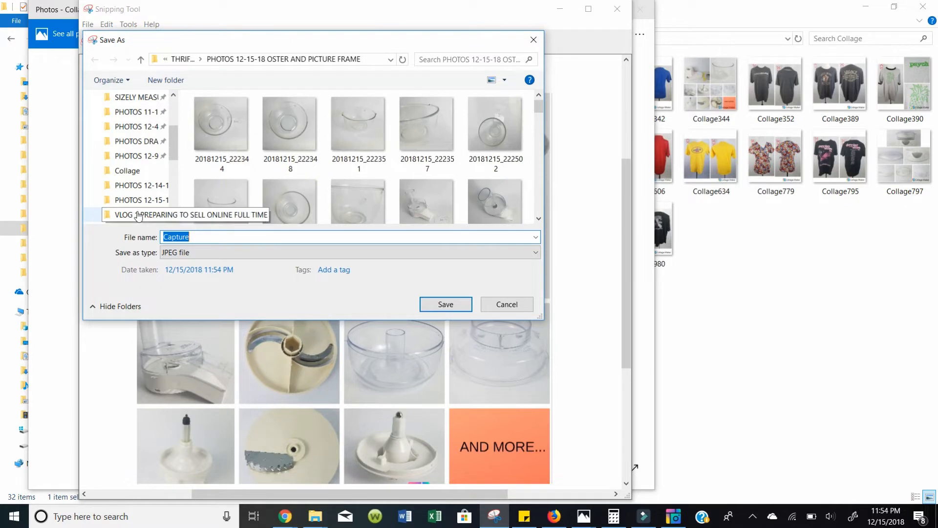
pyautogui.click(139, 204)
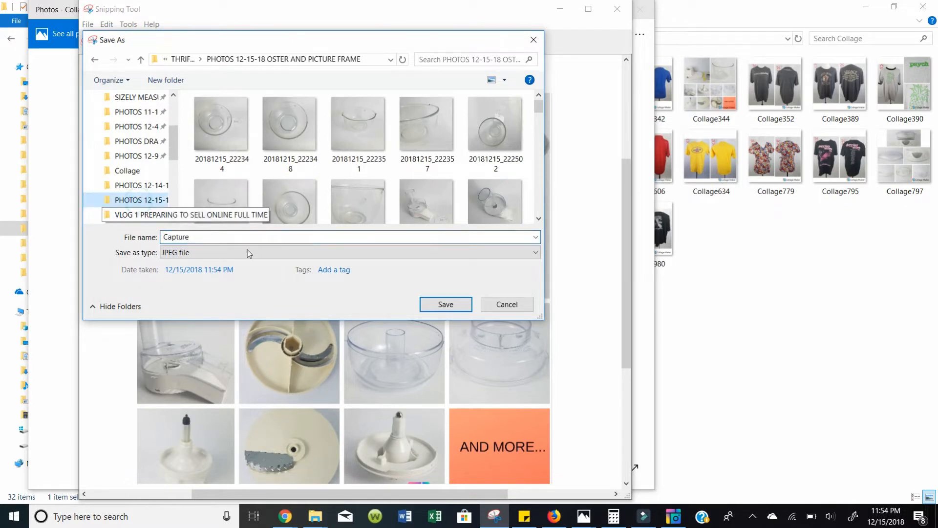
pyautogui.click(221, 237)
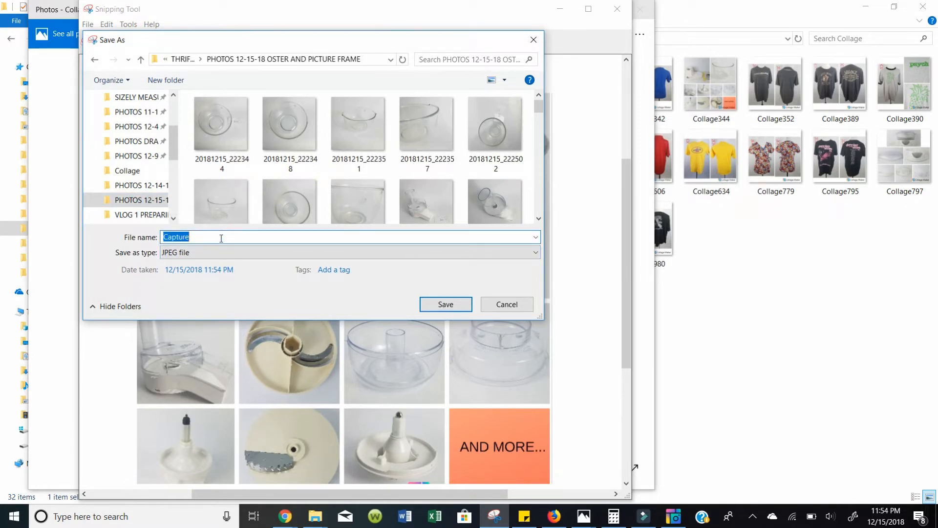
pyautogui.write('COLLAGE')
pyautogui.press('Return')
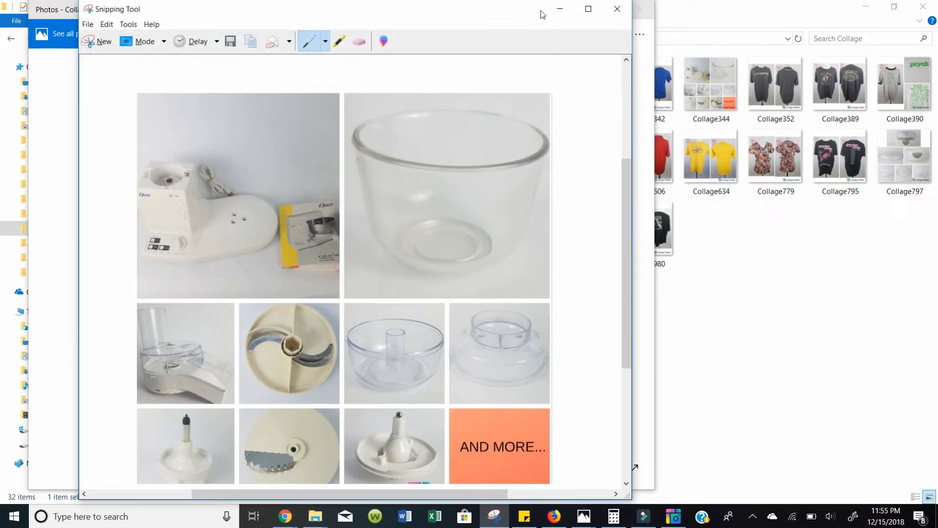
pyautogui.click(611, 12)
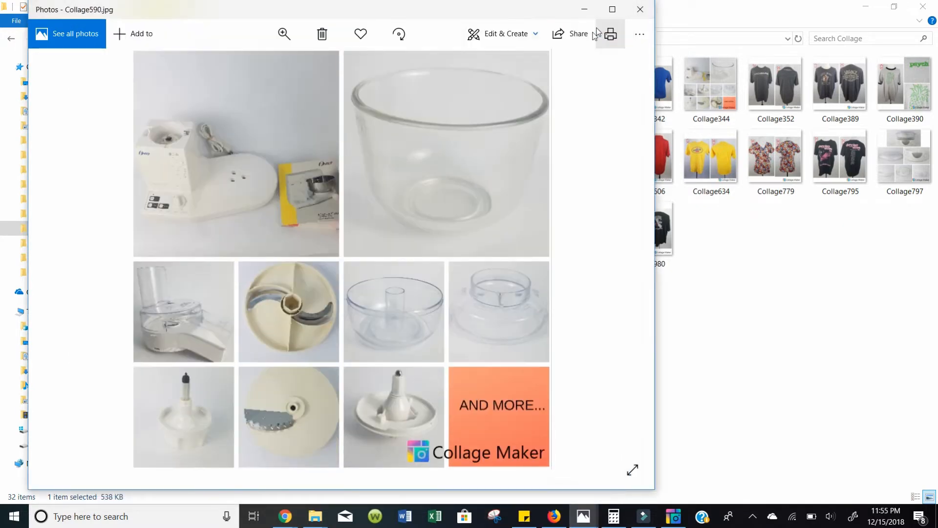
# Open the COLLAGE image from the PHOTOS 12-15-18 OSTER AND PICTURE FRAME folder to check the crop, and close it again.
pyautogui.click(641, 9)
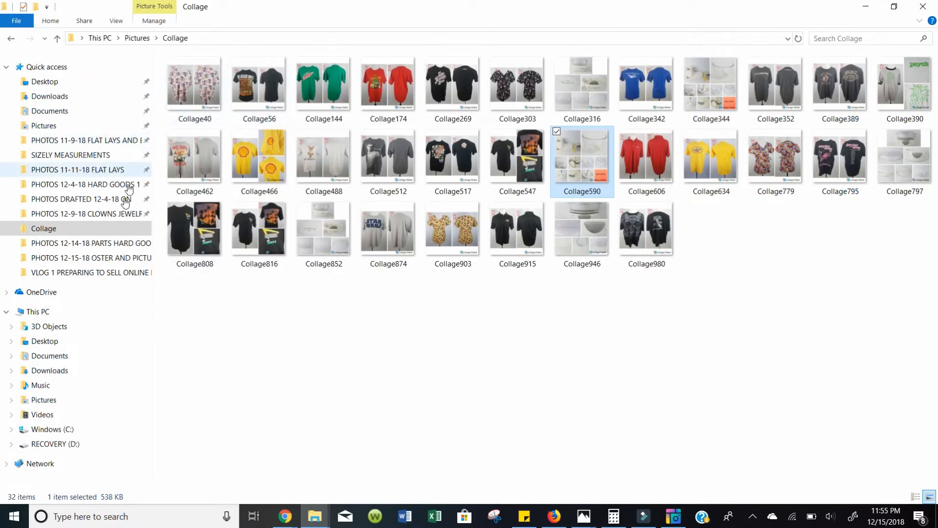
pyautogui.click(93, 258)
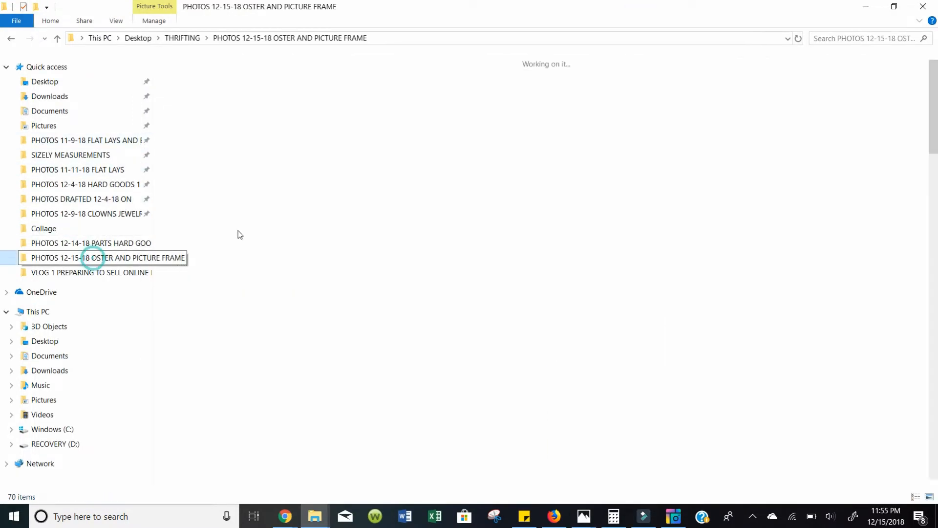
pyautogui.scroll(-10, 612, 317)
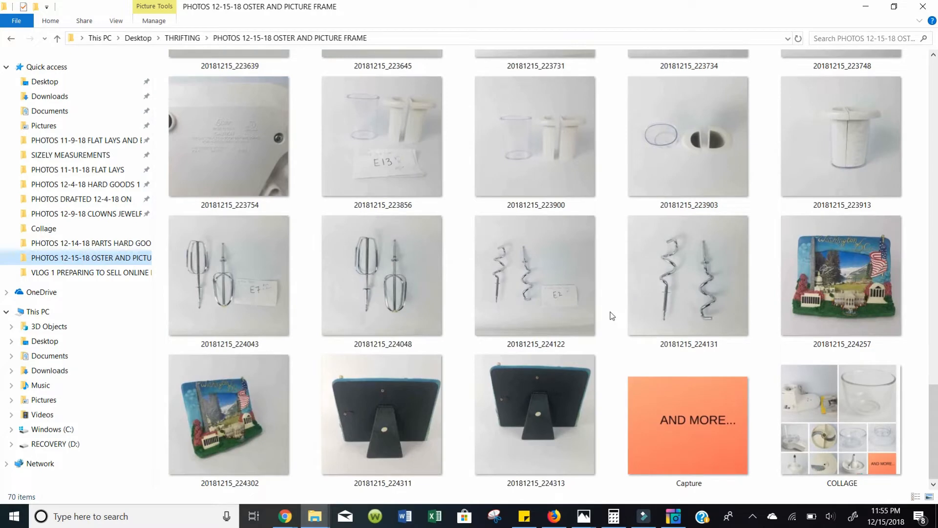
pyautogui.doubleClick(843, 436)
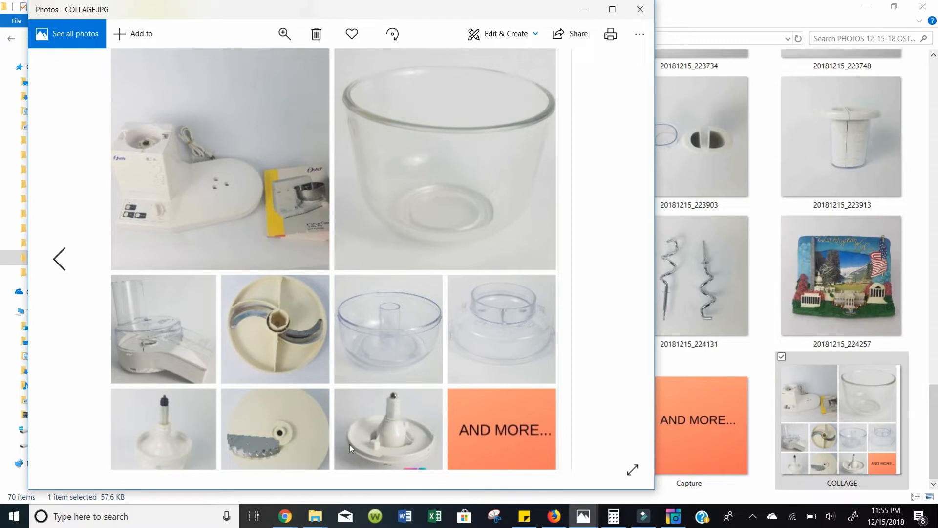
pyautogui.click(641, 11)
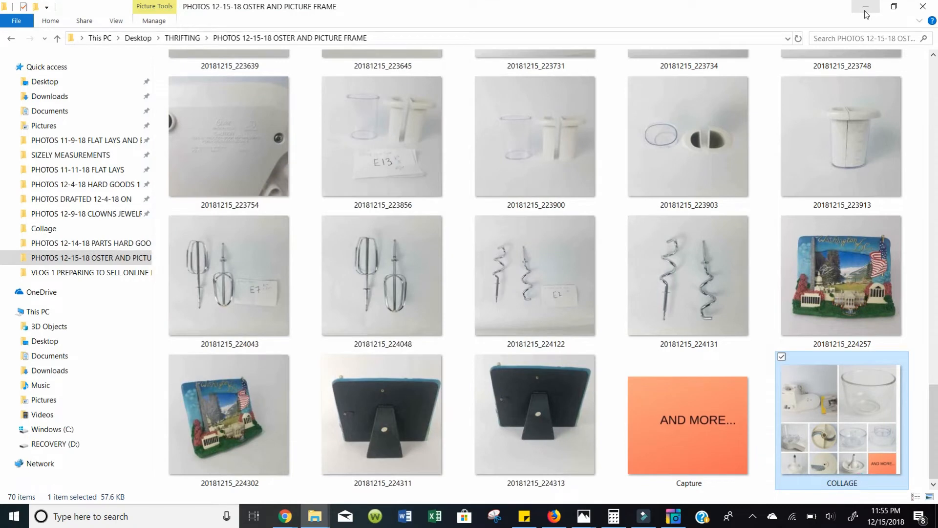
# Dismiss the feedback prompt, close Collage Maker, and switch to the eBay oster kitchen center results in Chrome.
pyautogui.click(866, 9)
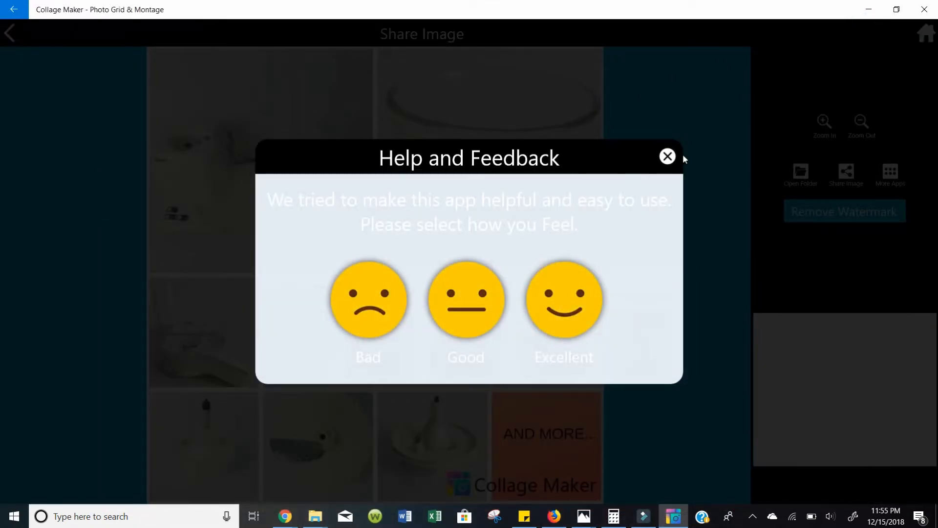
pyautogui.click(668, 157)
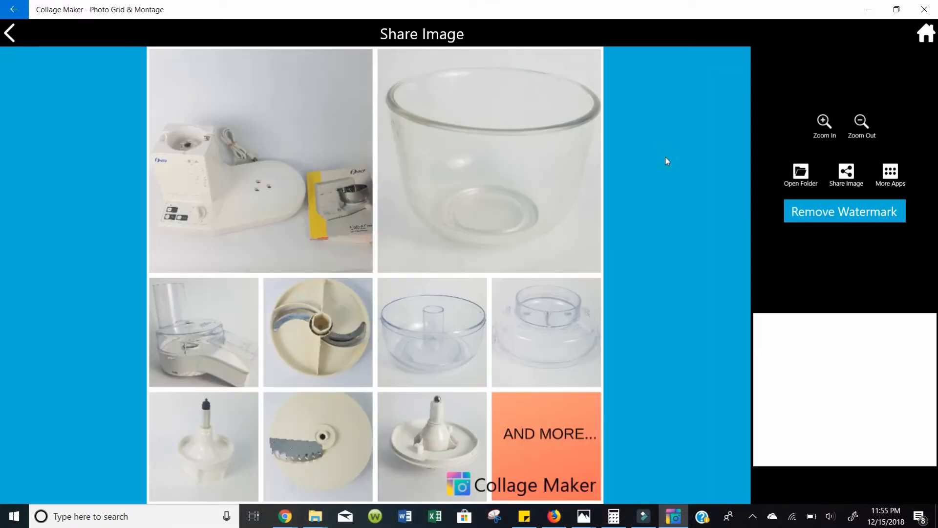
pyautogui.click(924, 9)
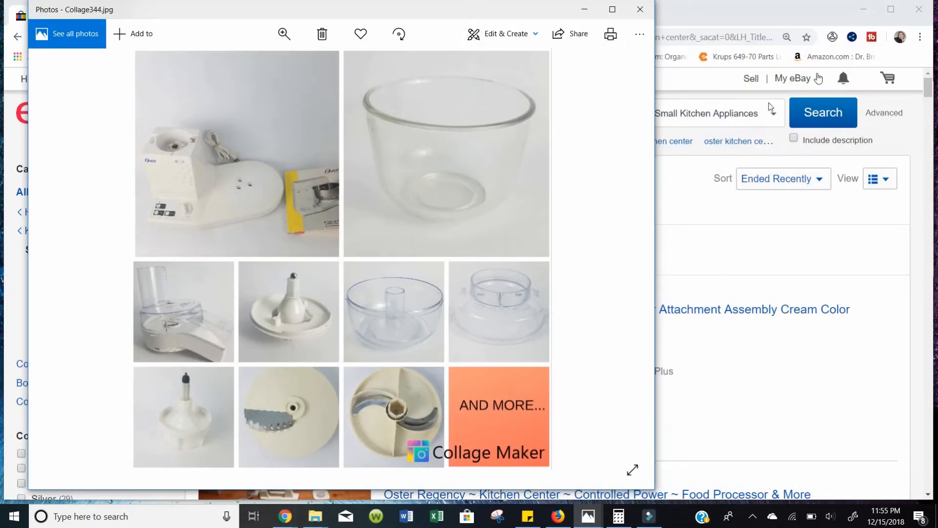
pyautogui.click(277, 517)
pyautogui.click(255, 480)
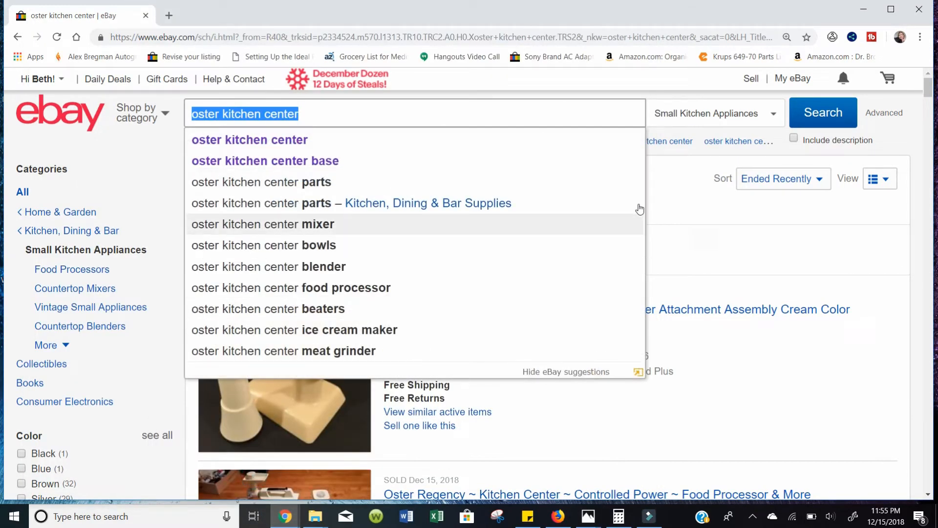
# Go to Seller Hub and start a new listing from the Adult T-Shirt New New template.
pyautogui.click(802, 78)
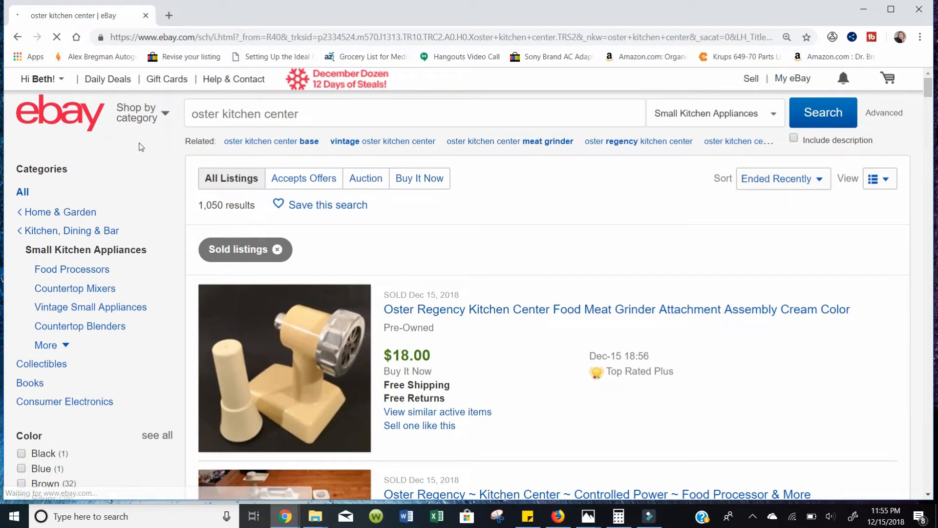
pyautogui.moveTo(189, 194)
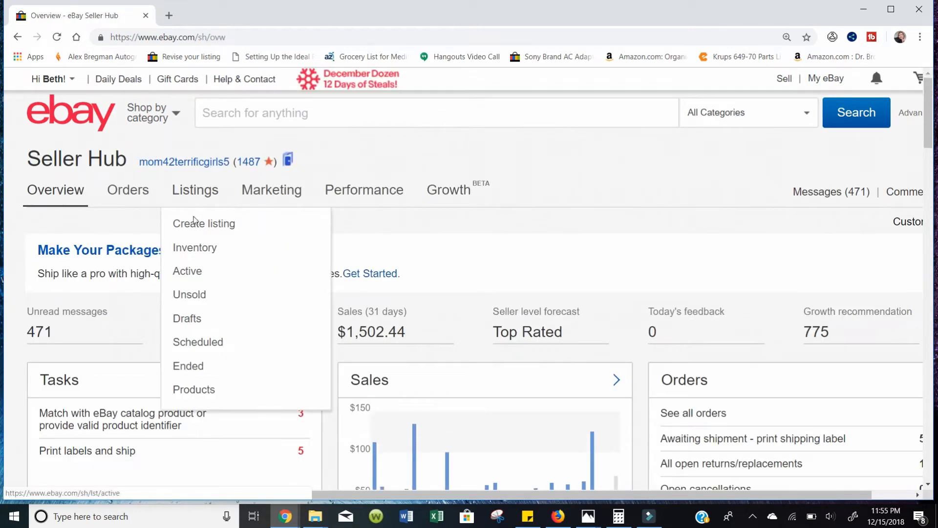
pyautogui.click(208, 233)
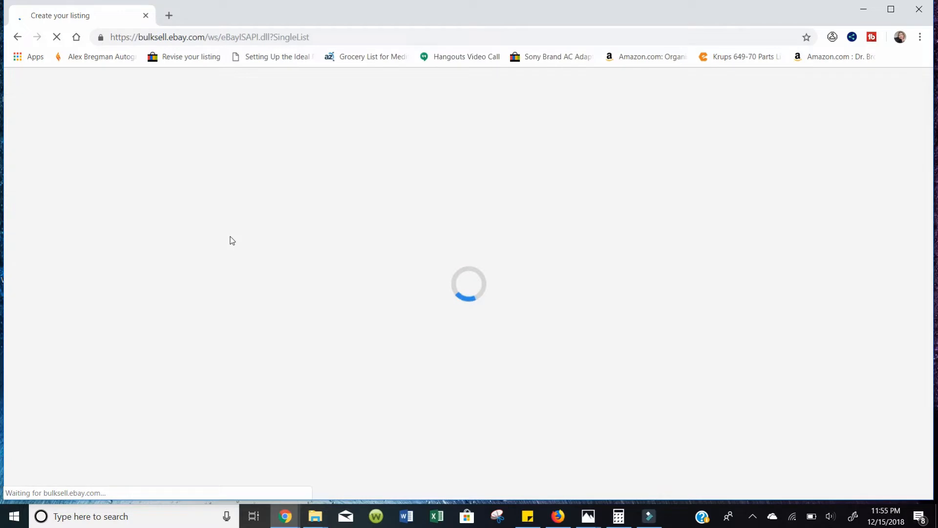
pyautogui.scroll(-2, 381, 348)
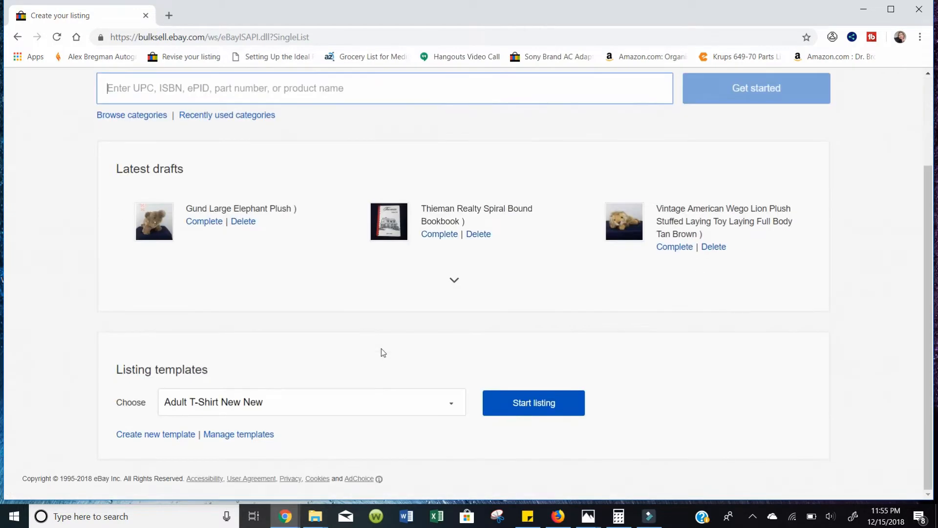
pyautogui.click(526, 404)
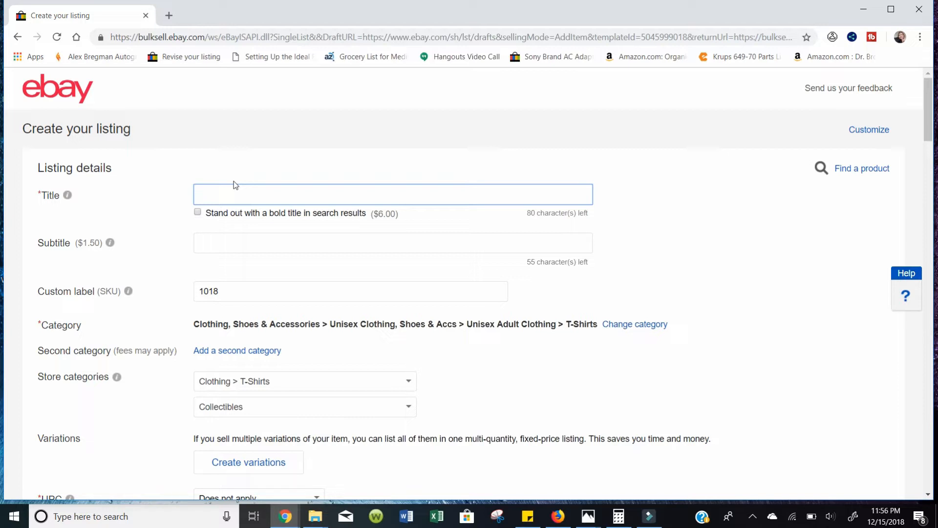
pyautogui.write('O')
pyautogui.write('ster')
pyautogui.press('BackSpace')
pyautogui.write('er K')
pyautogui.hotkey('ctrl', 'a')
pyautogui.press('BackSpace')
# Title the listing "Vintage Oster Kitchen Center Various Replacement Parts Only" and set the custom label (SKU) to parts3-1218.
pyautogui.write('Vintage')
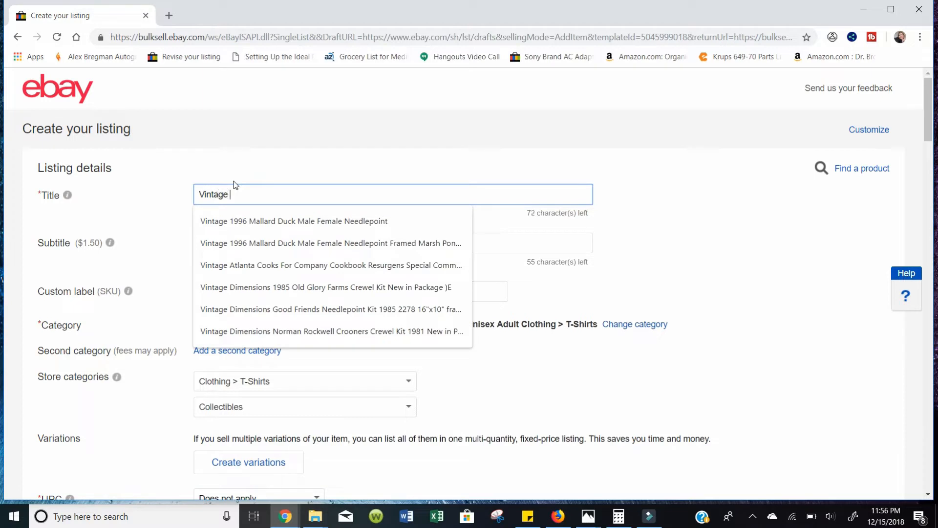
pyautogui.write(' Oster')
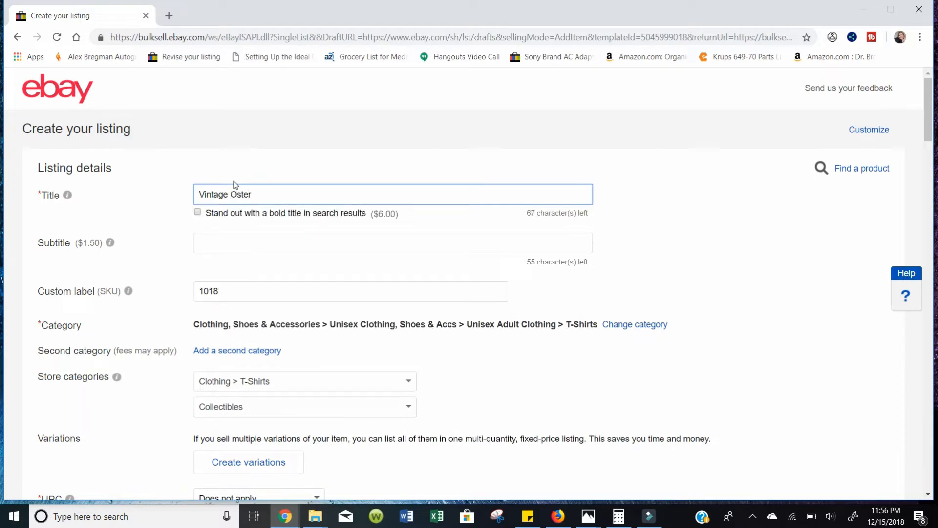
pyautogui.write(' Kitchen Center Replacement ')
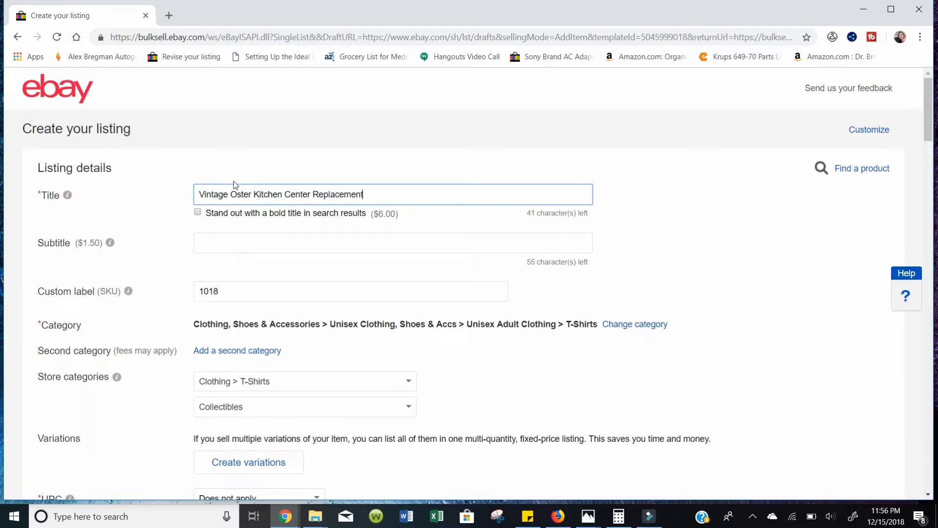
pyautogui.write('Parts Only')
pyautogui.click(311, 193)
pyautogui.write('Various')
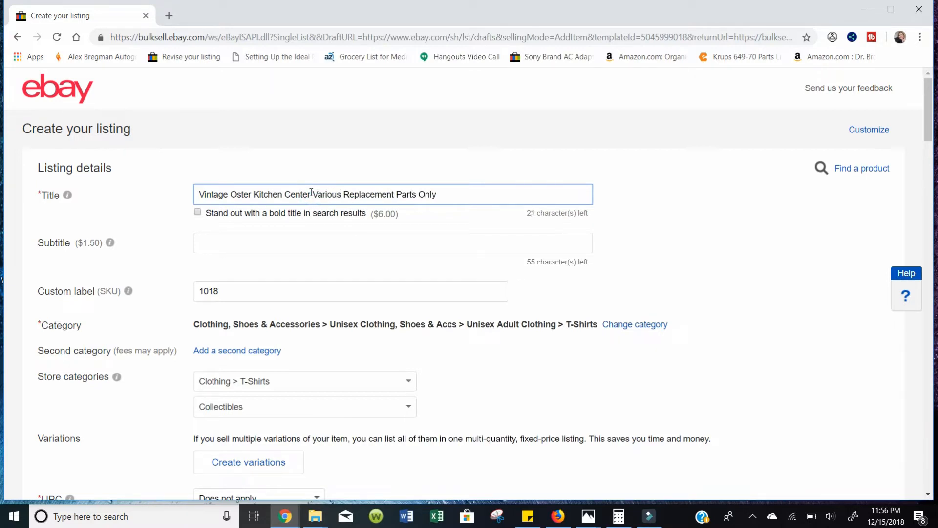
pyautogui.doubleClick(220, 294)
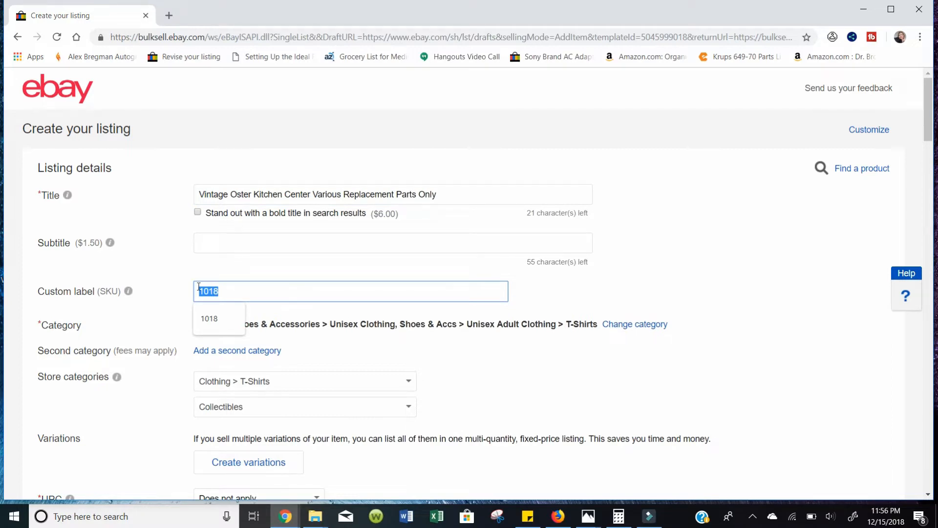
pyautogui.write('parts3-121')
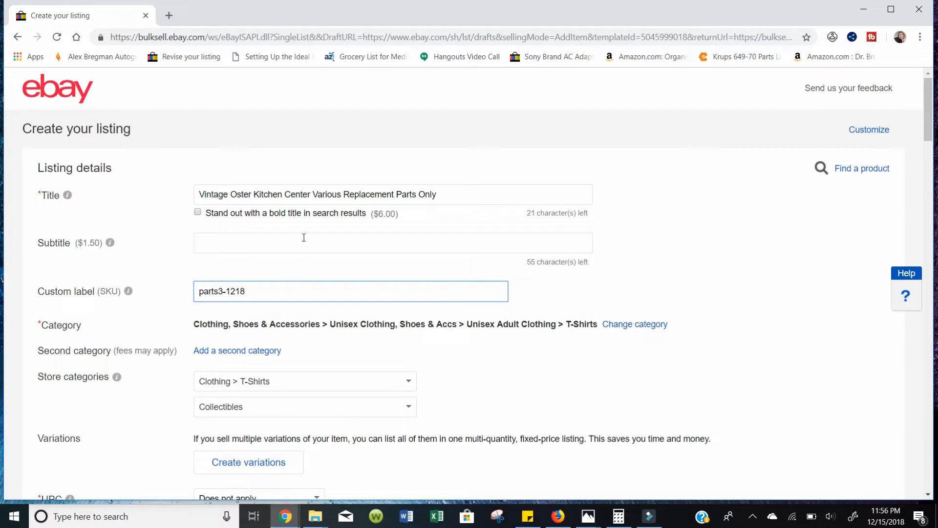
# Try inserting "Appliance Salad Food" before "Various" in the title, and remove the inserted words.
pyautogui.click(314, 195)
pyautogui.write('Appl')
pyautogui.write('iac')
pyautogui.write('ce')
pyautogui.write(' Sold')
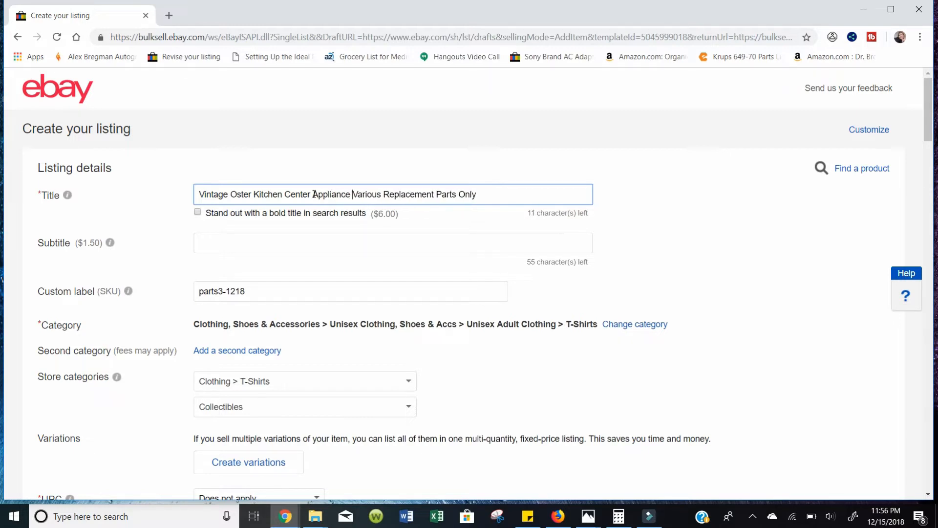
pyautogui.write('d Foo')
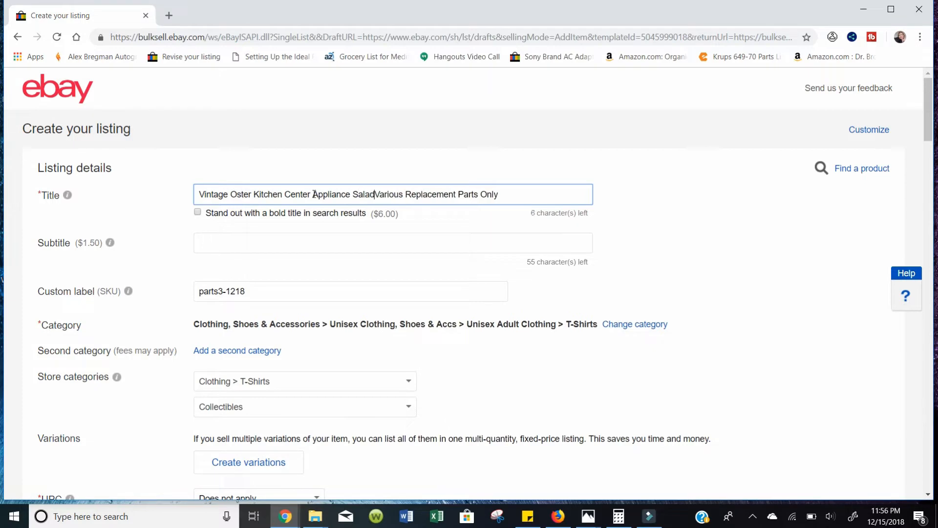
pyautogui.write('d')
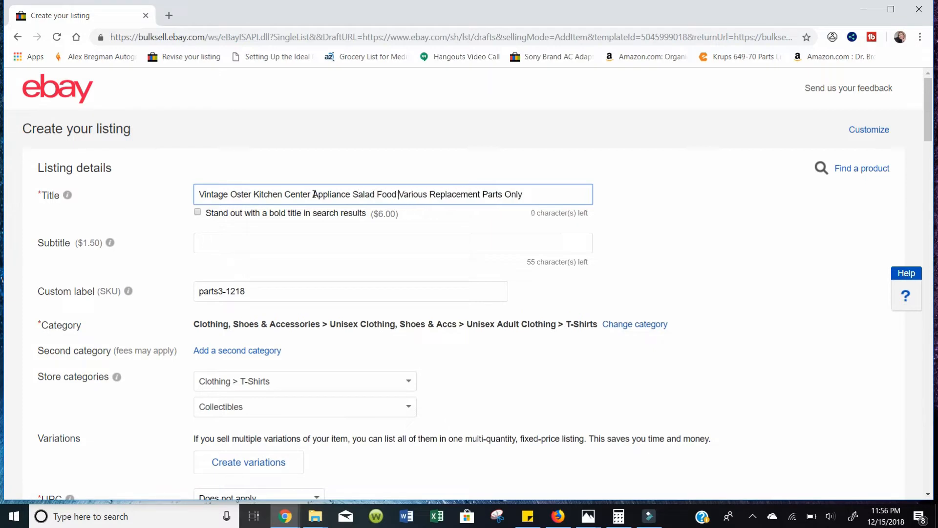
pyautogui.press('BackSpace')
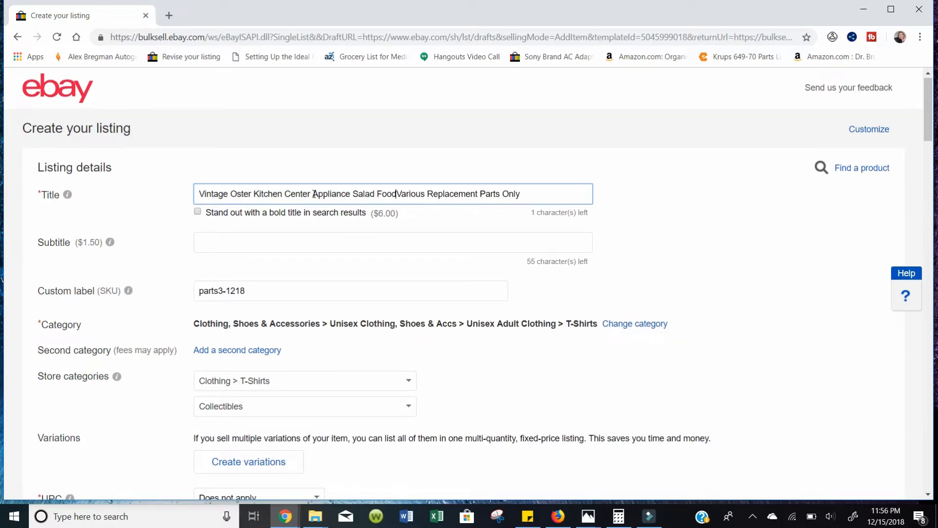
pyautogui.press('BackSpace')
pyautogui.press('BackSpace')
pyautogui.press('BackSpace')
pyautogui.press('BackSpace')
pyautogui.press('BackSpace')
pyautogui.press('BackSpace')
pyautogui.press('BackSpace')
pyautogui.press('BackSpace')
pyautogui.press('BackSpace')
pyautogui.press('BackSpace')
pyautogui.press('BackSpace')
pyautogui.press('BackSpace')
pyautogui.press('BackSpace')
pyautogui.press('BackSpace')
pyautogui.press('BackSpace')
pyautogui.press('BackSpace')
pyautogui.press('BackSpace')
pyautogui.press('BackSpace')
pyautogui.press('BackSpace')
pyautogui.press('BackSpace')
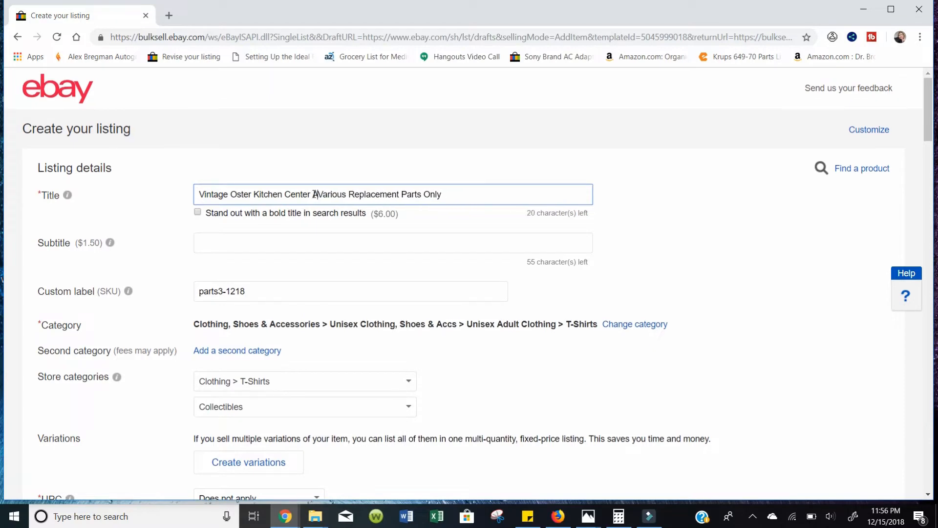
# Replace "Various" in the title with "Salad Food Processor Mixer".
pyautogui.write('Salad ')
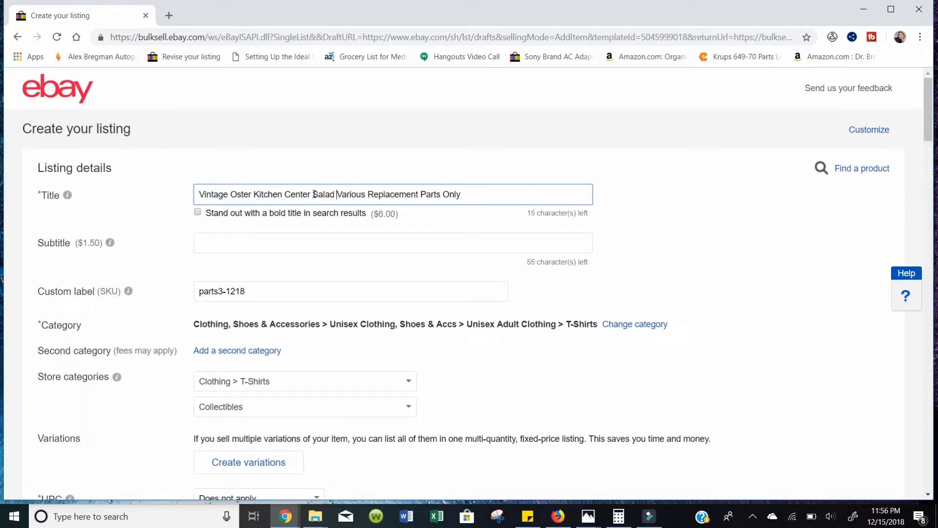
pyautogui.write('Food Prod')
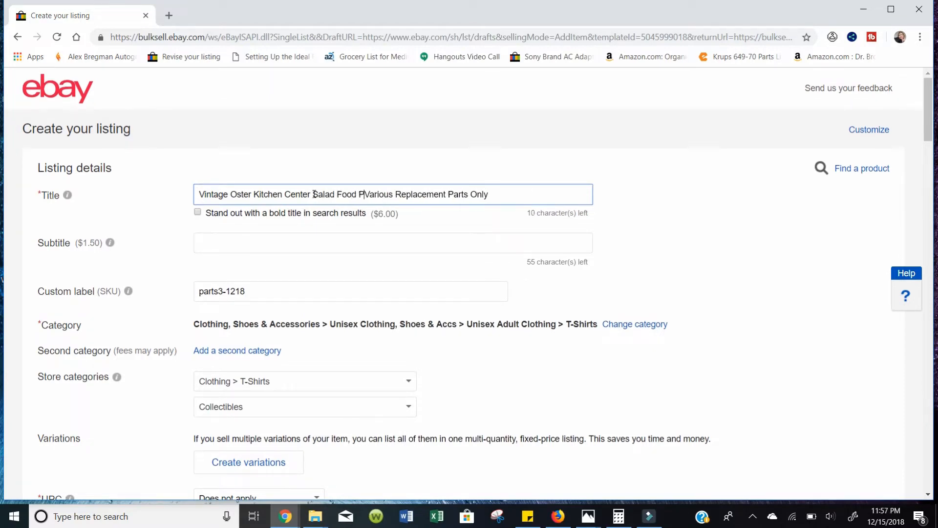
pyautogui.write('essor')
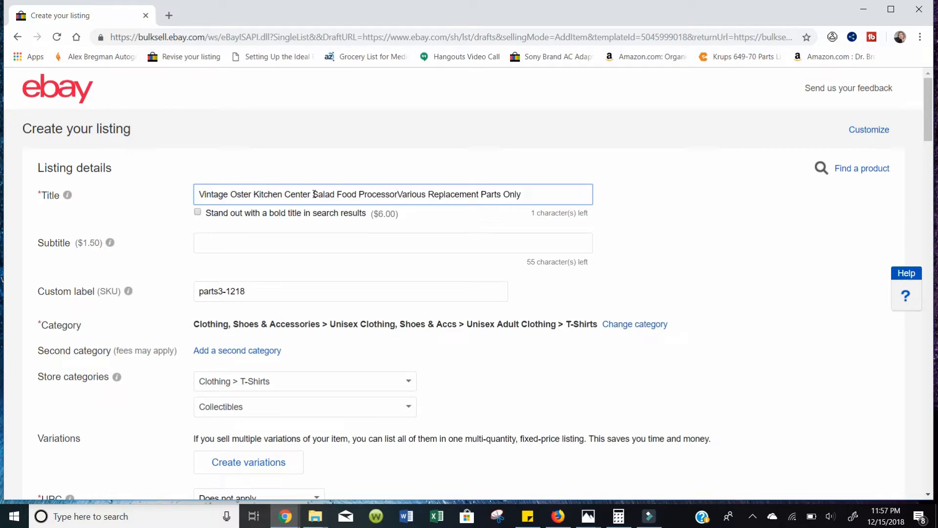
pyautogui.press('Delete')
pyautogui.press('Delete')
pyautogui.press('Delete')
pyautogui.press('Delete')
pyautogui.press('Delete')
pyautogui.press('Delete')
pyautogui.press('Delete')
pyautogui.press('Delete')
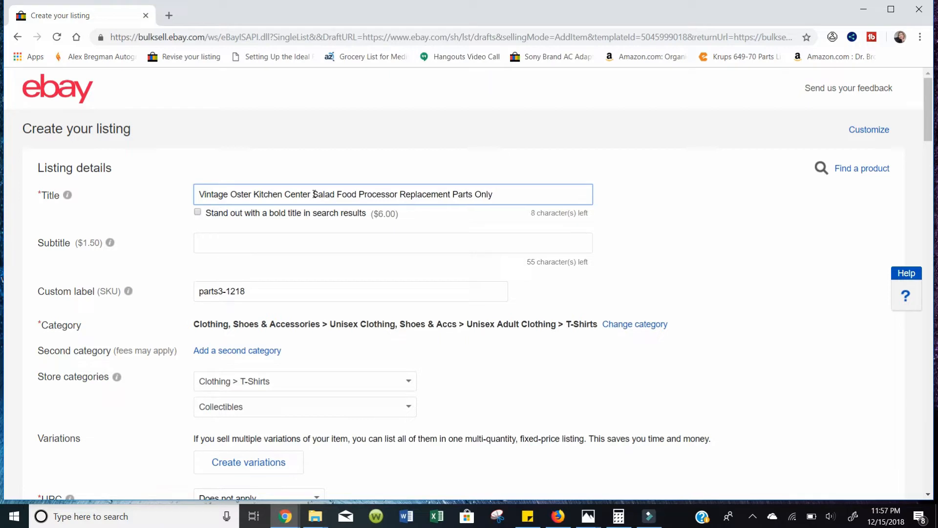
pyautogui.write('Mixer')
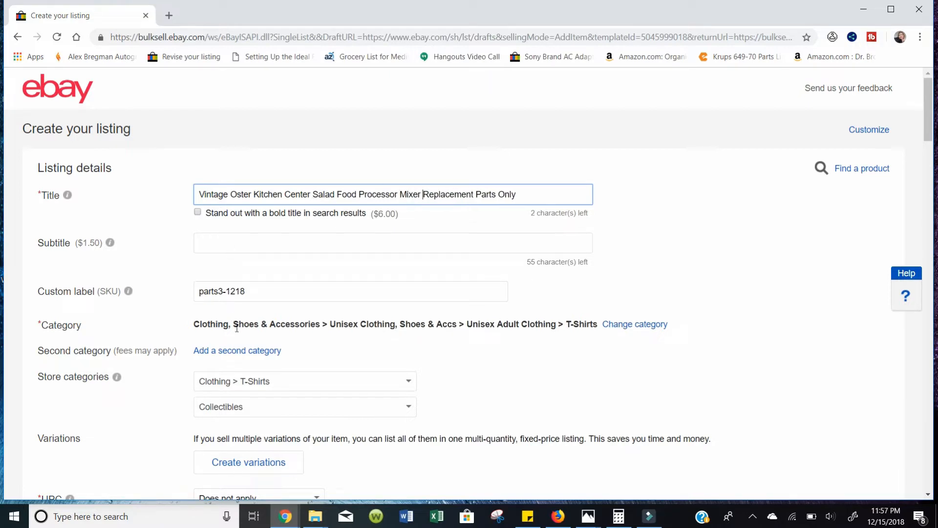
# Change the listing category to Home & Garden > Kitchen, Dining & Bar > Small Kitchen Appliances > Vintage Small Appliances.
pyautogui.click(619, 326)
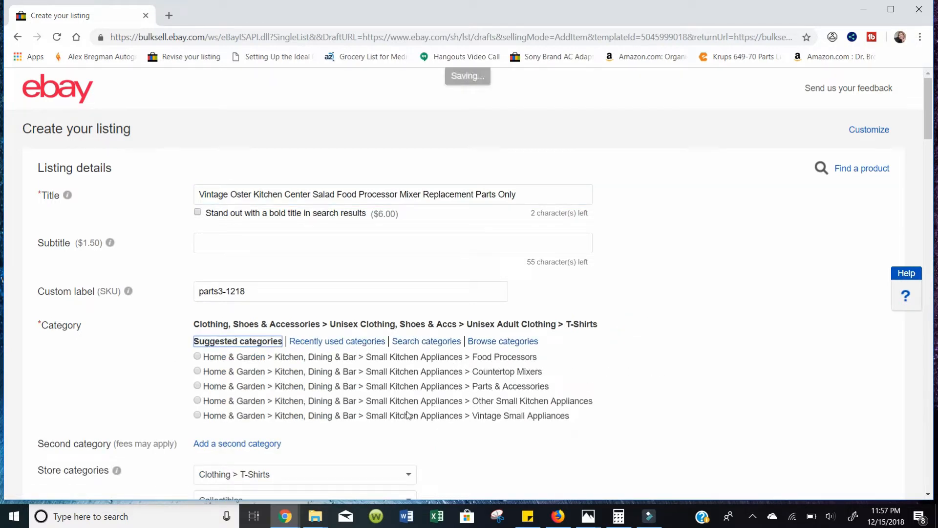
pyautogui.click(198, 415)
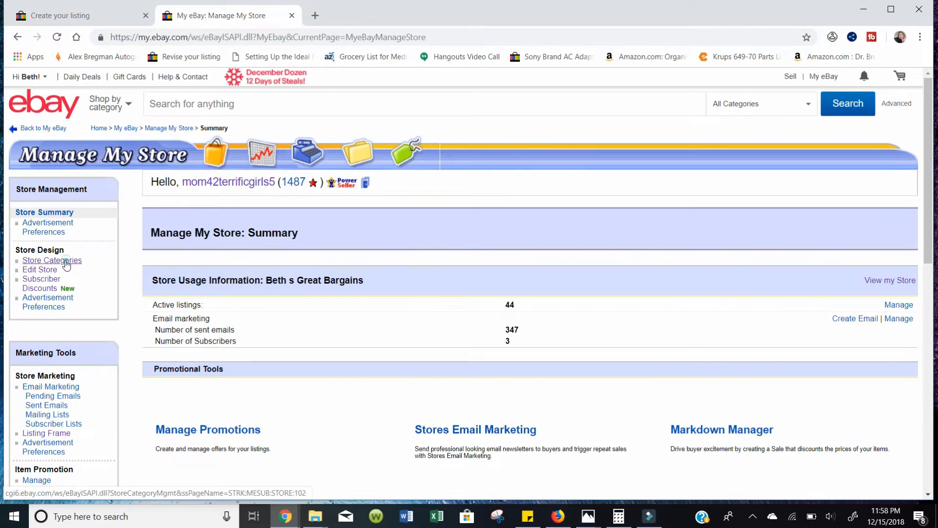
# Open the Store Categories management page, signing in with the saved credentials and skipping the contact information update.
pyautogui.click(66, 264)
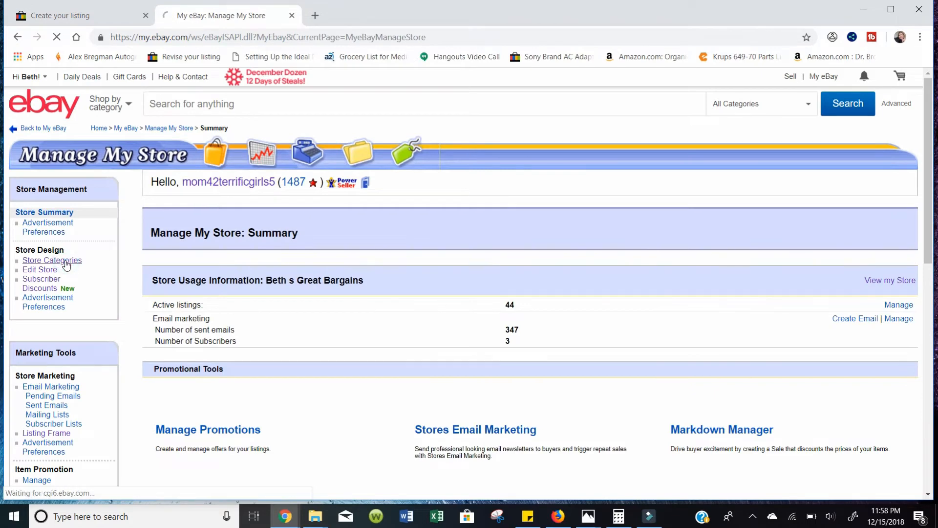
pyautogui.click(291, 290)
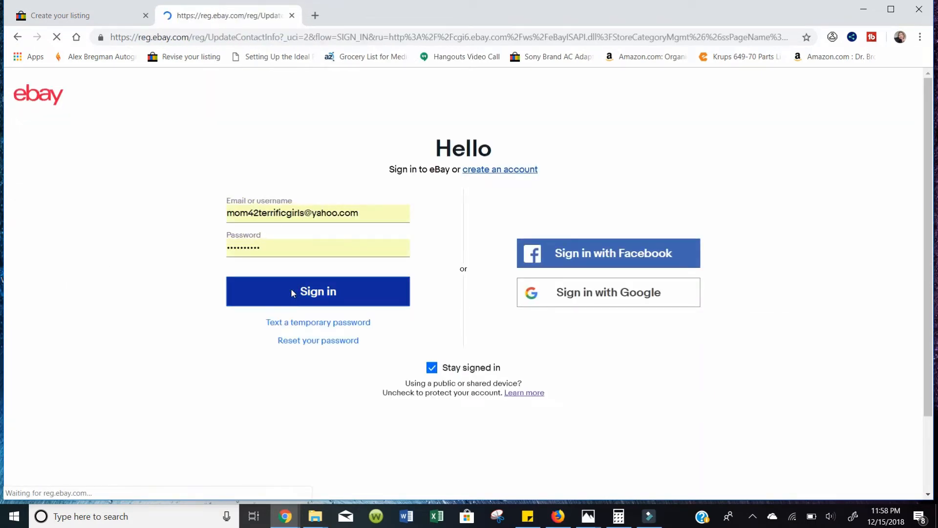
pyautogui.click(467, 324)
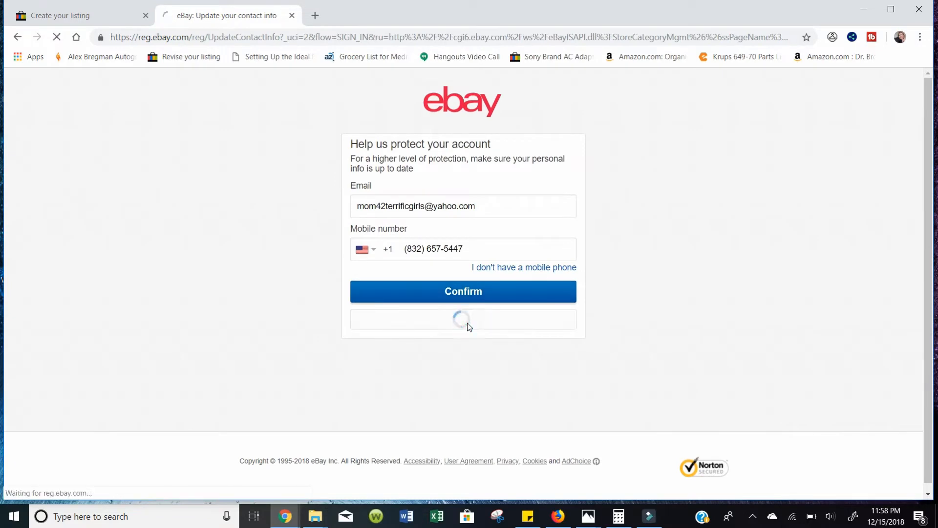
# Add an "Oster Kitchen Center" subcategory under the Replacement Parts store category, save it, and return to the listing form.
pyautogui.scroll(-5, 294, 365)
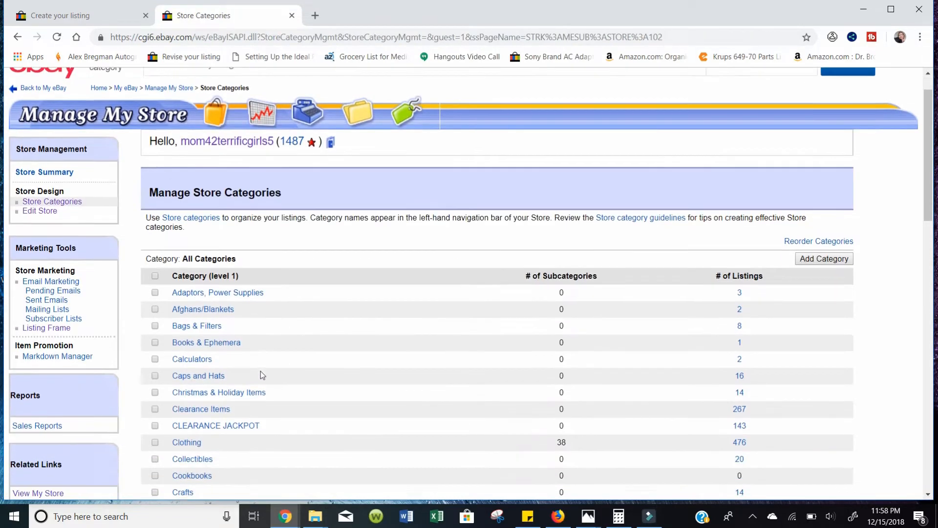
pyautogui.scroll(-8, 194, 350)
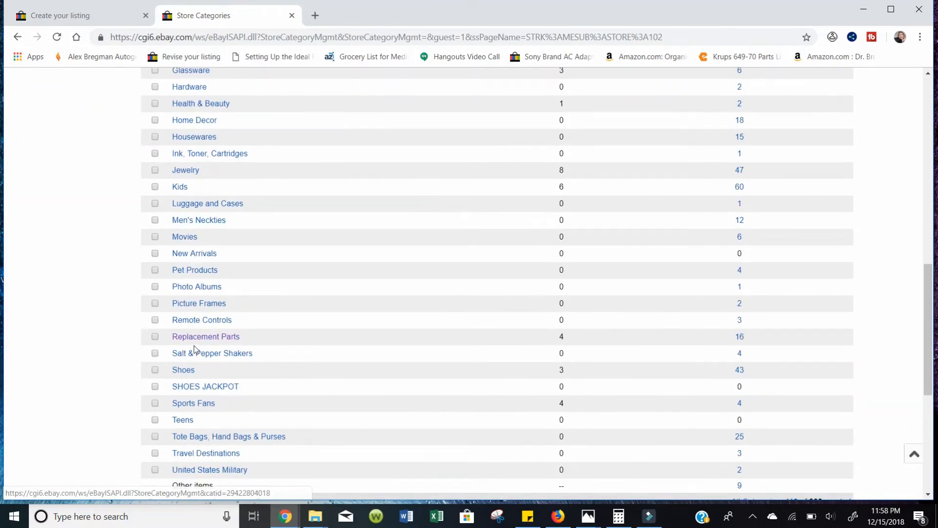
pyautogui.click(195, 336)
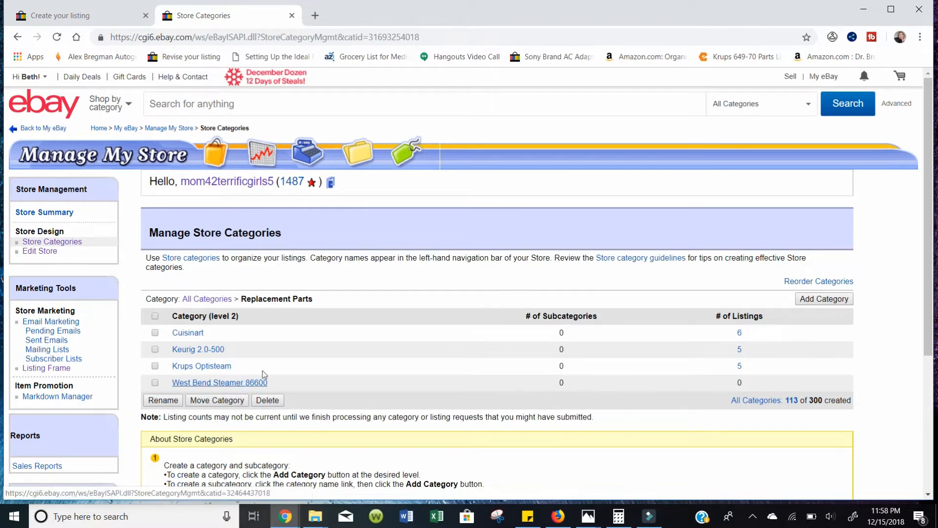
pyautogui.click(814, 303)
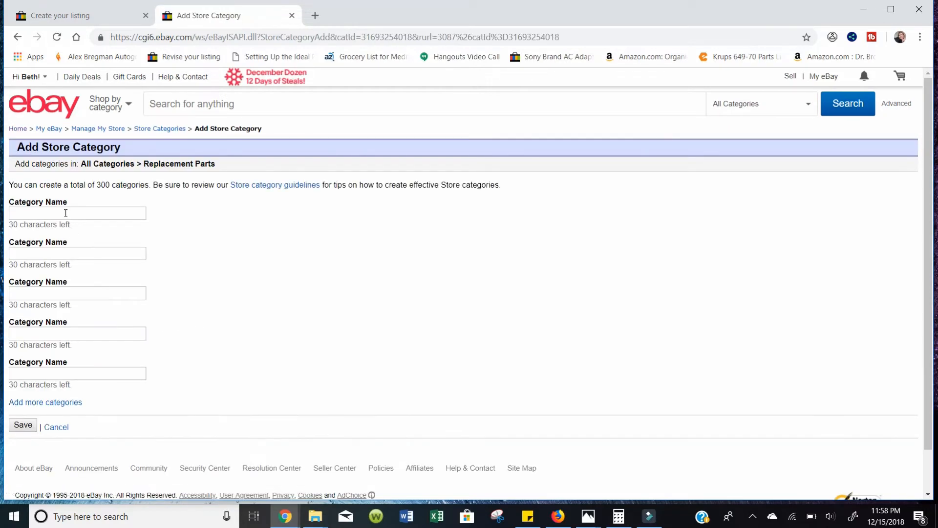
pyautogui.click(65, 213)
pyautogui.write('Ost')
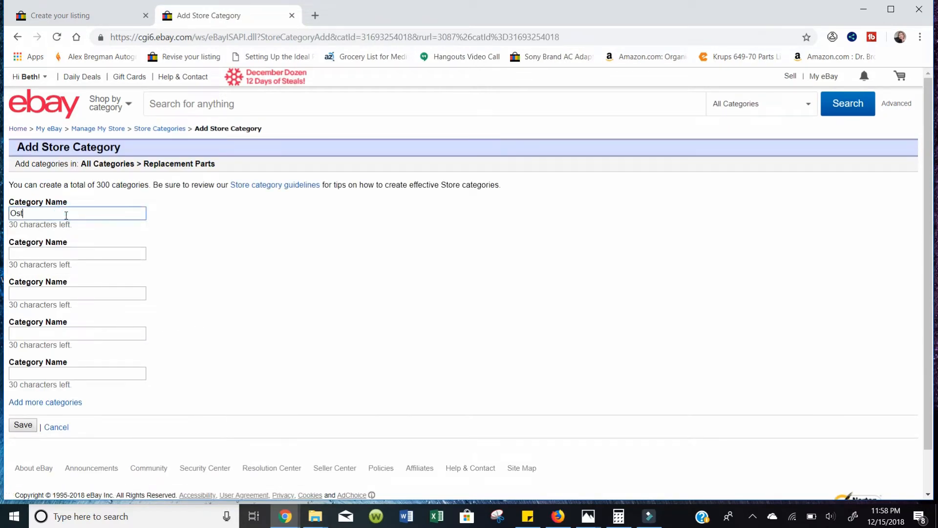
pyautogui.write('er Kitchen Center')
pyautogui.click(25, 429)
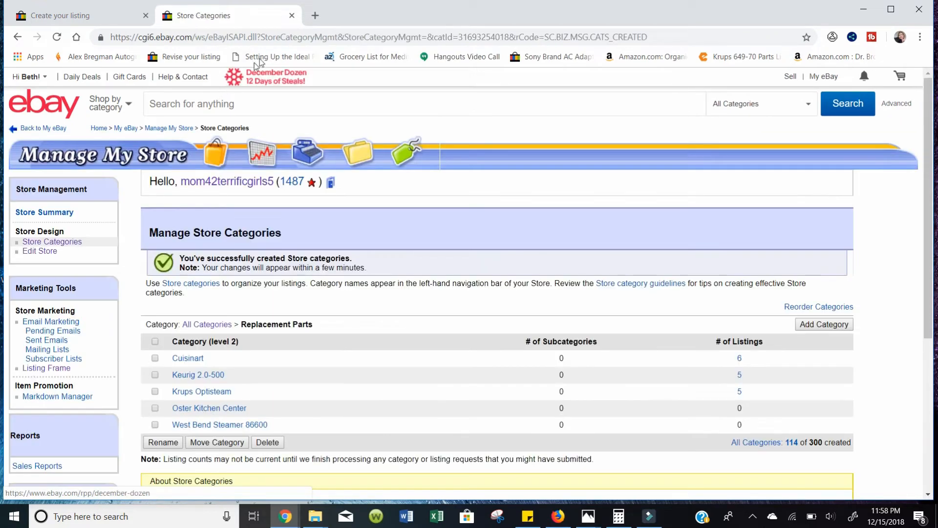
pyautogui.click(292, 15)
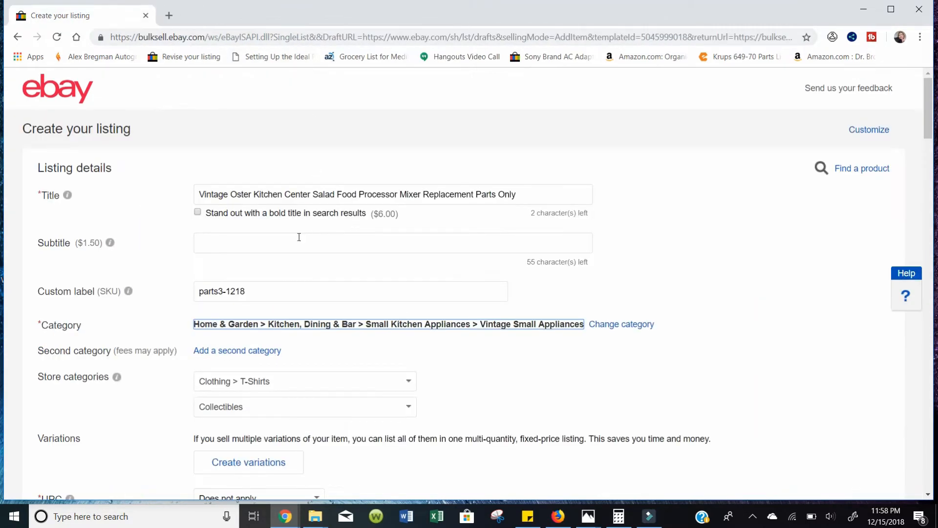
pyautogui.click(410, 381)
pyautogui.scroll(-20, 369, 253)
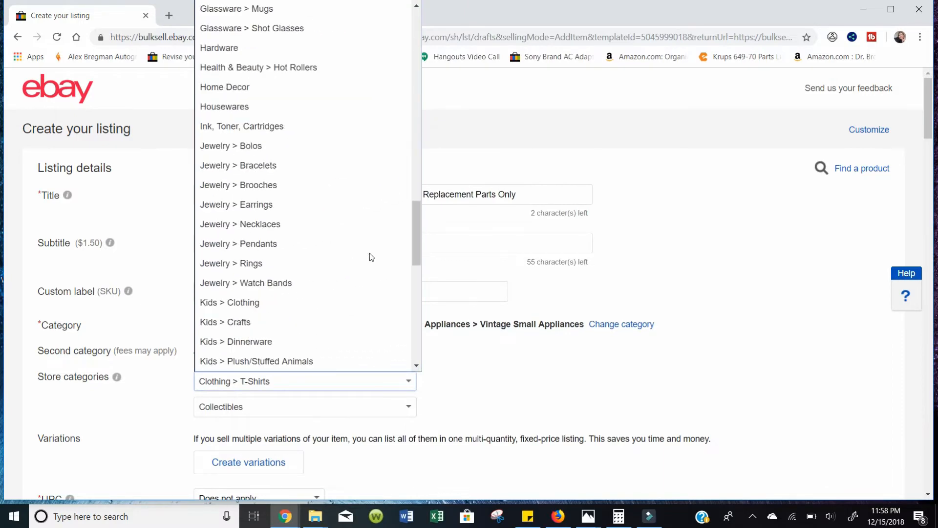
pyautogui.scroll(-8, 372, 256)
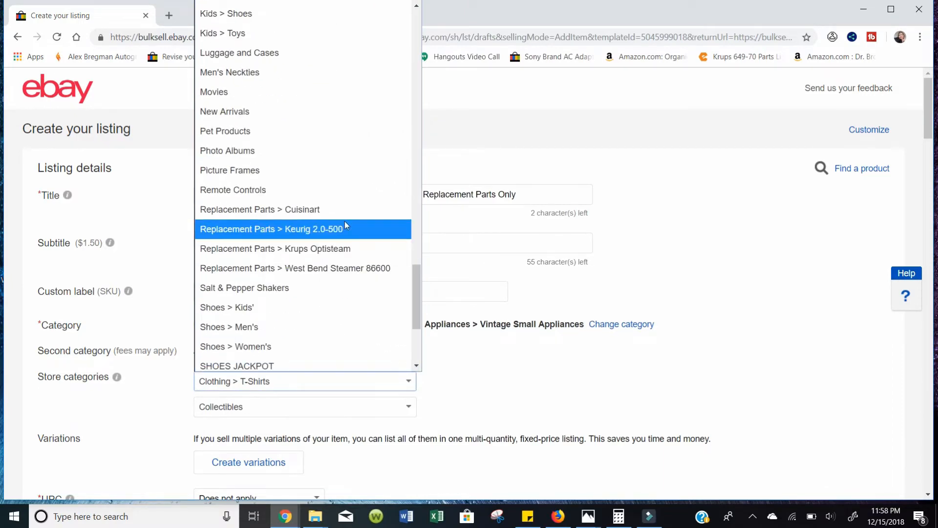
pyautogui.click(557, 263)
# Save the listing as a draft and reopen the Vintage Oster Kitchen Center draft for completion.
pyautogui.scroll(-20, 385, 360)
pyautogui.scroll(-20, 288, 395)
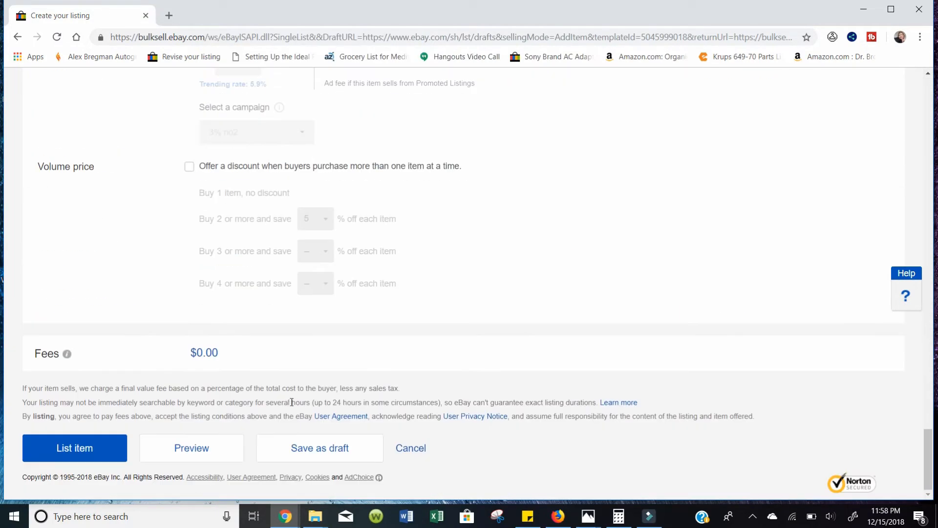
pyautogui.click(313, 453)
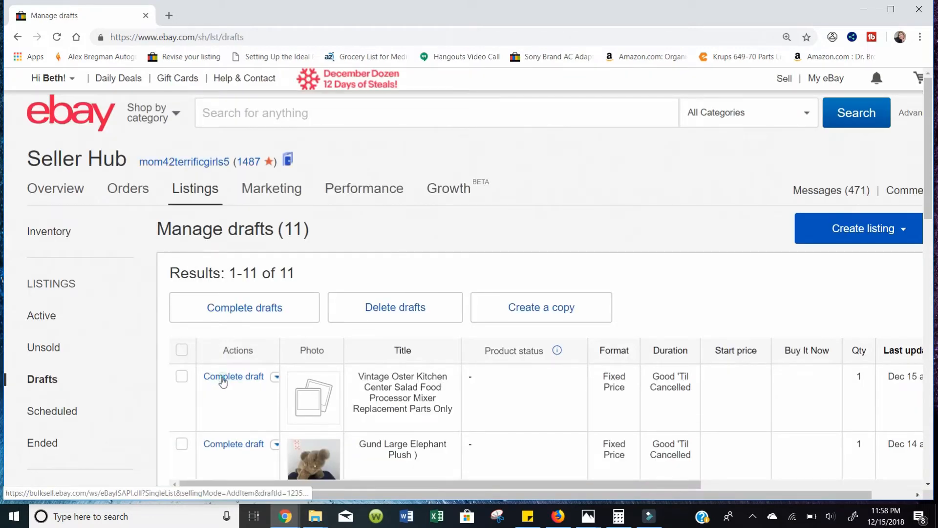
pyautogui.click(223, 379)
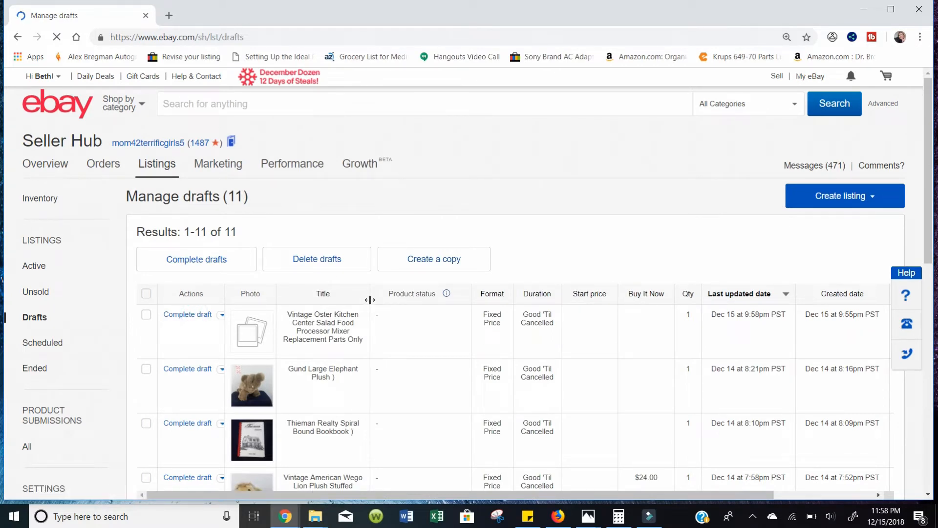
# Set the first store category to Replacement Parts > Oster Kitchen Center.
pyautogui.scroll(-7, 370, 299)
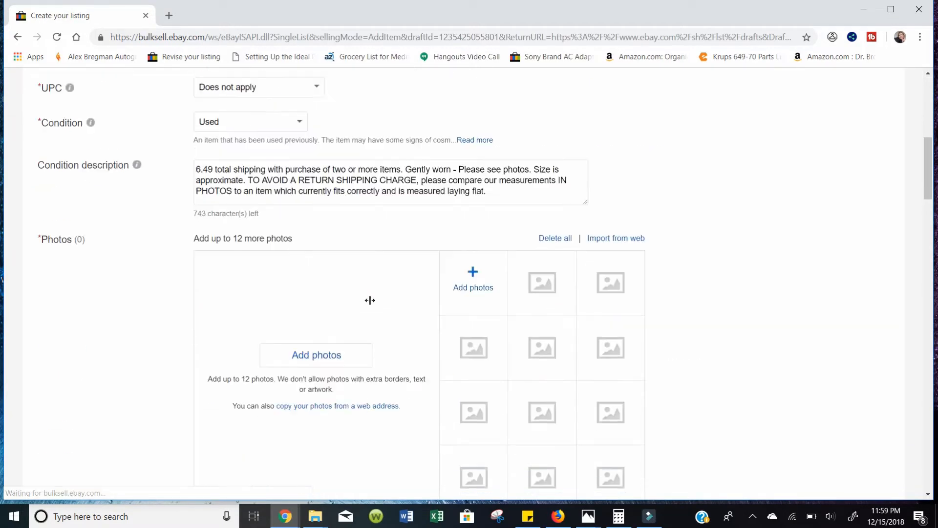
pyautogui.scroll(-2, 370, 299)
pyautogui.scroll(5, 370, 300)
pyautogui.click(411, 199)
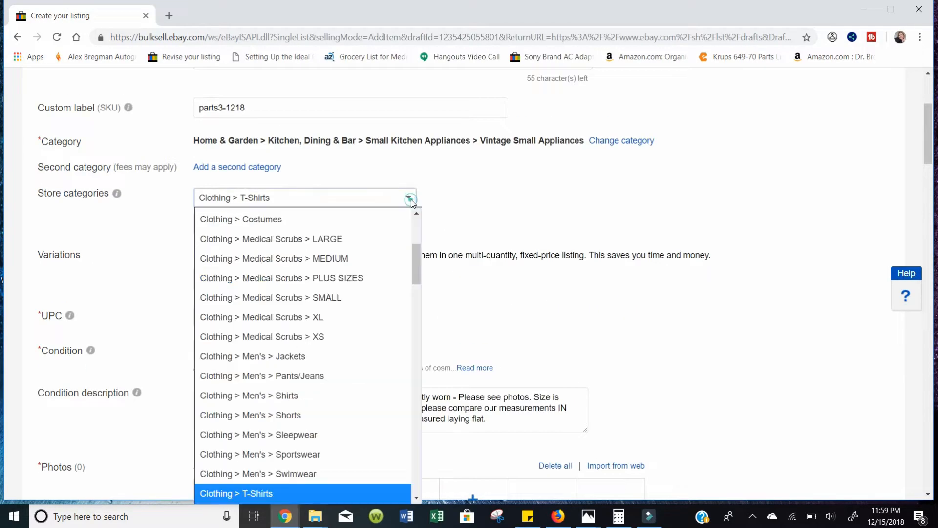
pyautogui.scroll(-15, 306, 334)
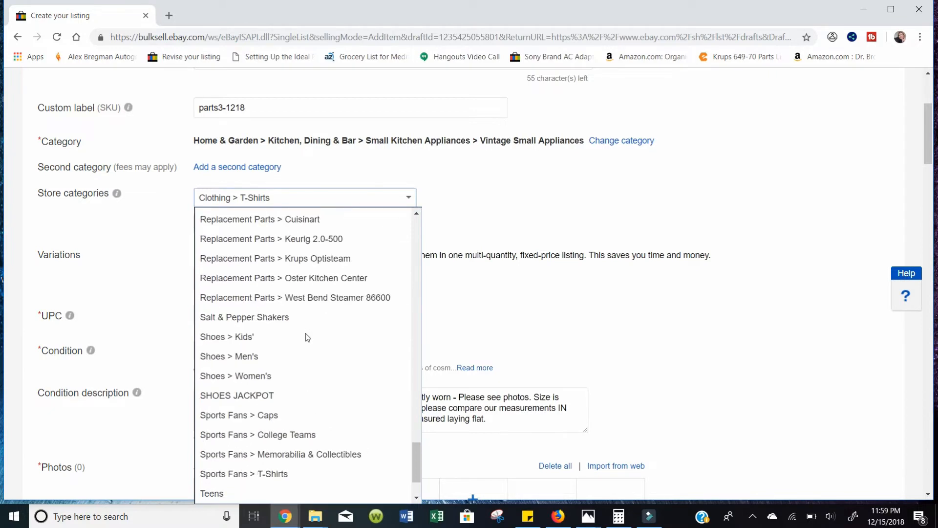
pyautogui.click(335, 279)
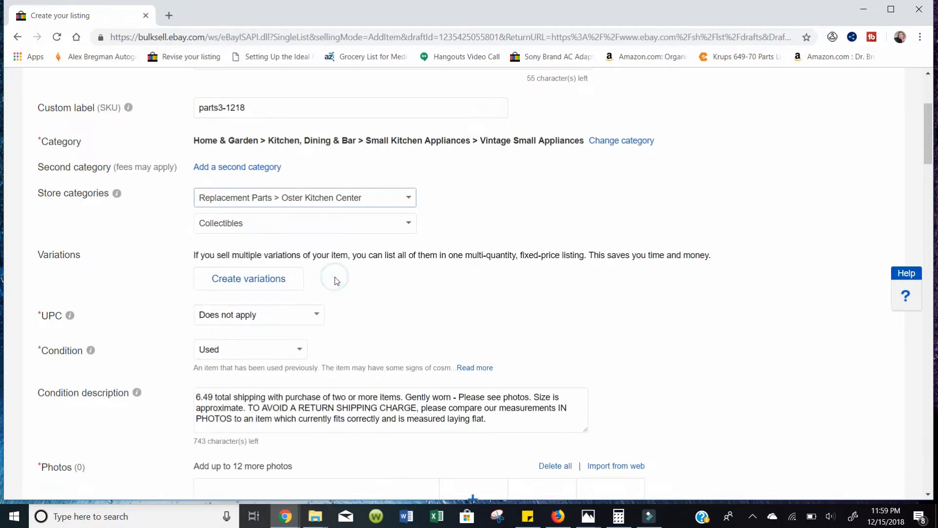
# Clear the second store category by choosing the blank "-" option.
pyautogui.click(404, 226)
pyautogui.scroll(10, 304, 279)
pyautogui.scroll(-2, 305, 282)
pyautogui.scroll(3, 306, 271)
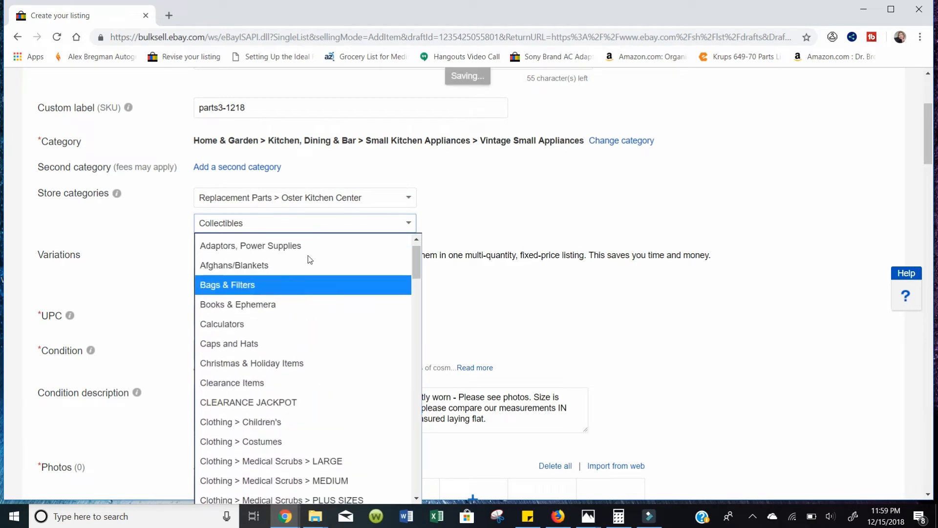
pyautogui.click(314, 244)
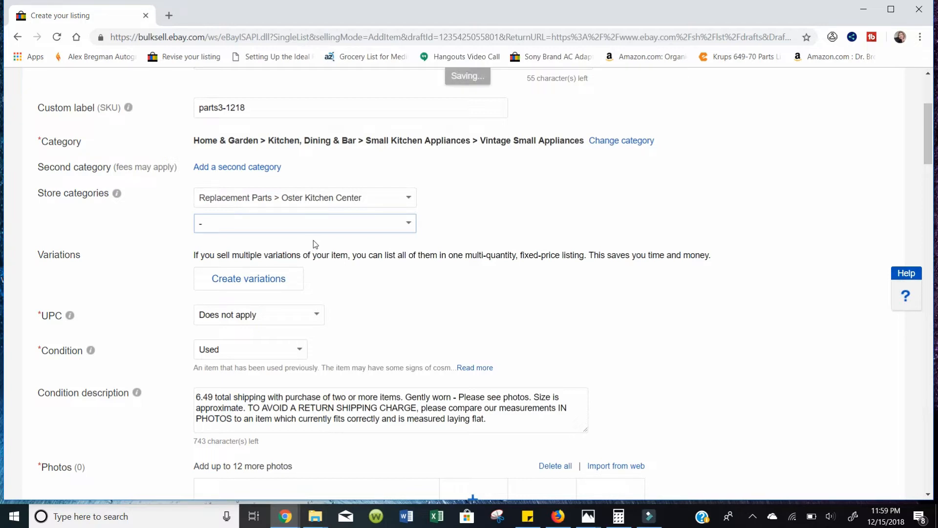
# Replace the condition description text after the shipping sentence with wording that starts "These parts come from a wor".
pyautogui.moveTo(487, 415); pyautogui.dragTo(408, 387)
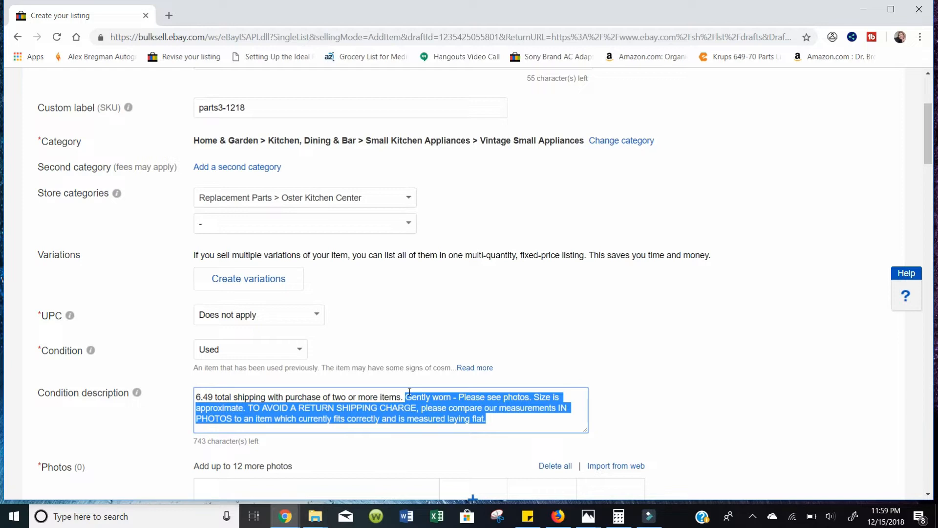
pyautogui.write('#808')
pyautogui.press('BackSpace')
pyautogui.press('BackSpace')
pyautogui.press('BackSpace')
pyautogui.press('BackSpace')
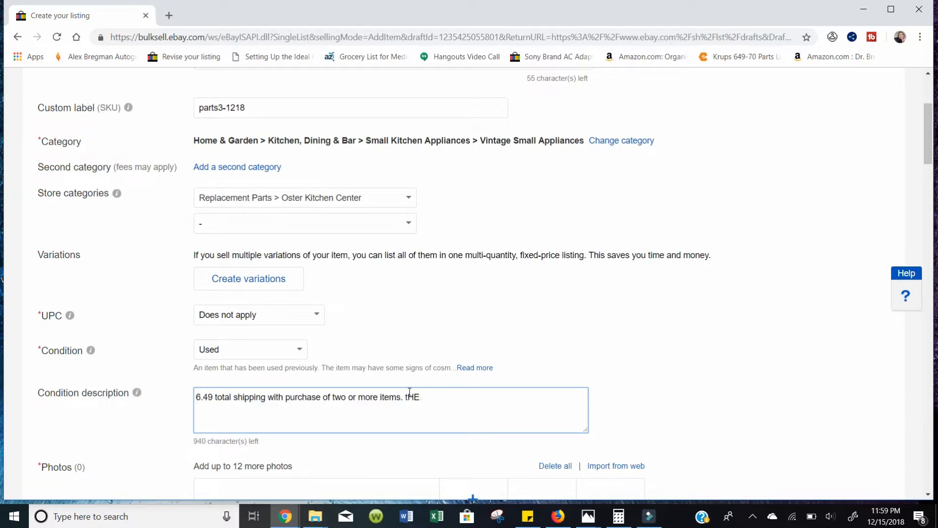
pyautogui.write('Ther')
pyautogui.write('e parts come ')
pyautogui.write('from a wor')
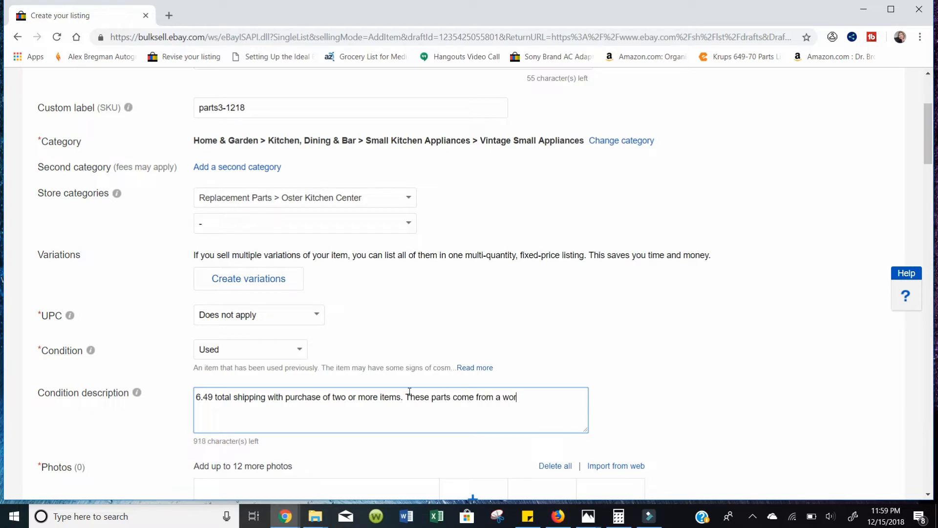
# Finish the condition description: parts from a working machine, "There may be some discoloration or sticker residue on the pieces. Cosmetic only. Does not affect functionality.".
pyautogui.write('king machine. There m')
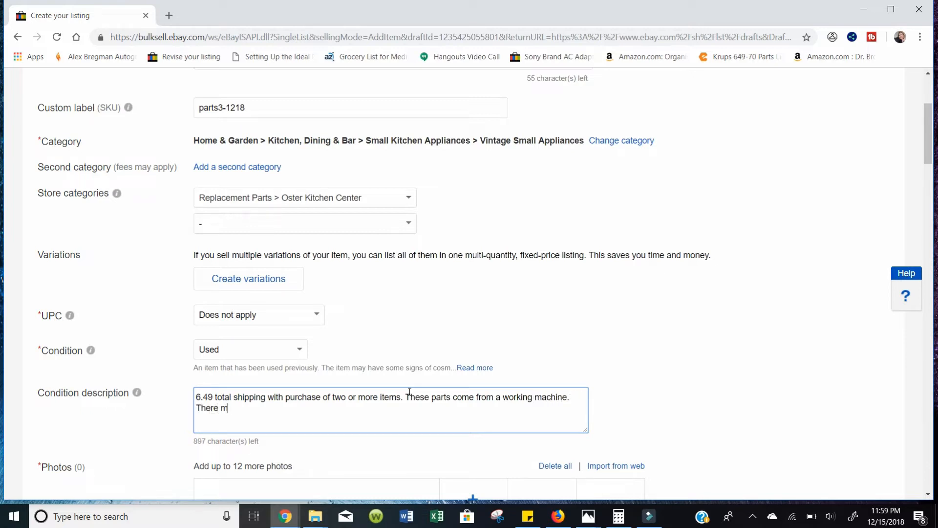
pyautogui.write('ay be some discoloration or')
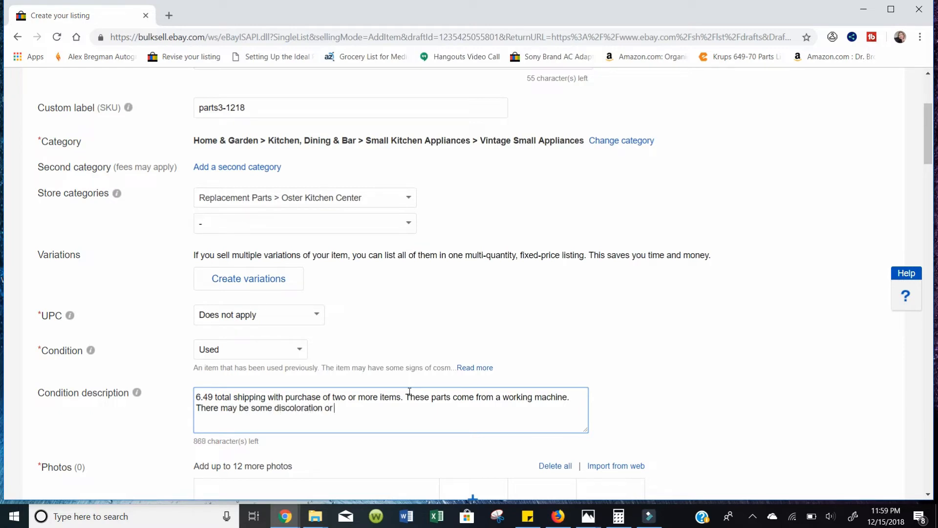
pyautogui.write(' sticker reside')
pyautogui.write('on the pieces. Cosmet')
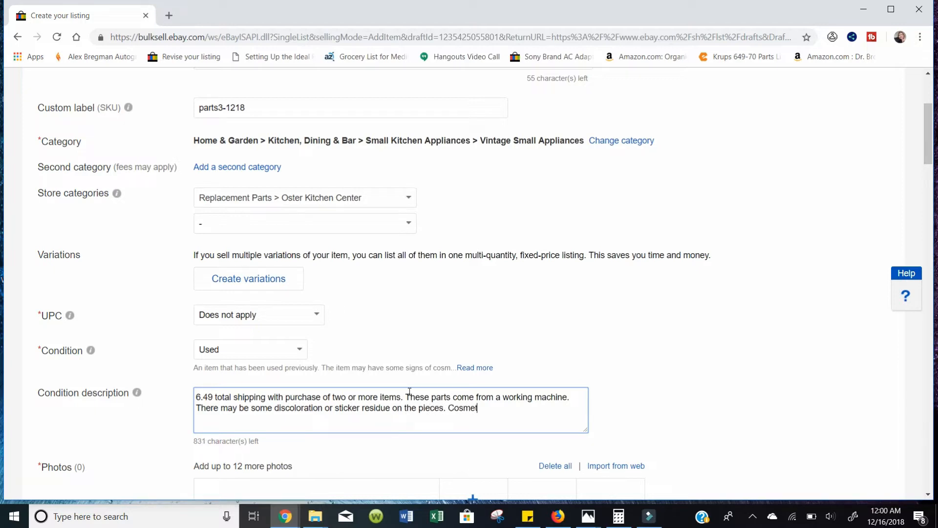
pyautogui.write('ic only. Does not affect')
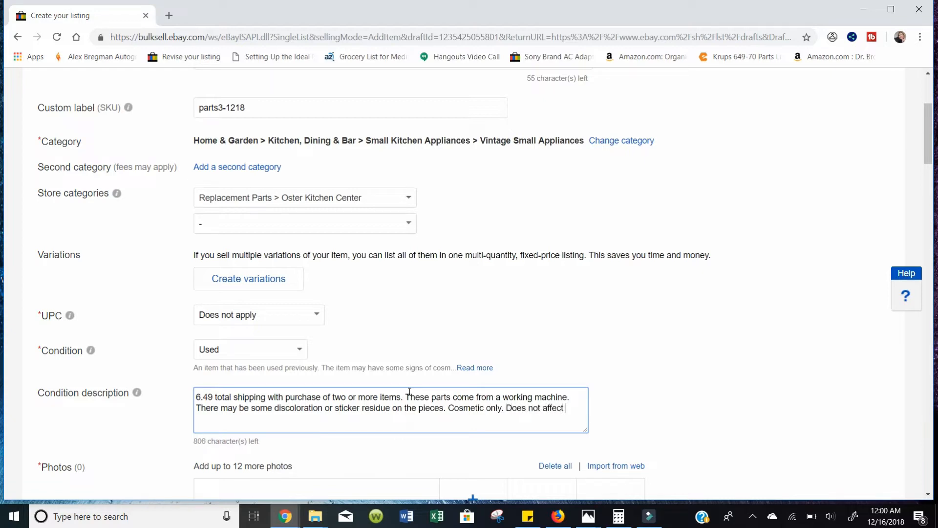
pyautogui.write(' functionality.')
# Add the collage image of the parts from the folder PHOTOS 12-15-18 OSTER AND PICTURE FRAME as the listing's photo.
pyautogui.scroll(-2, 363, 339)
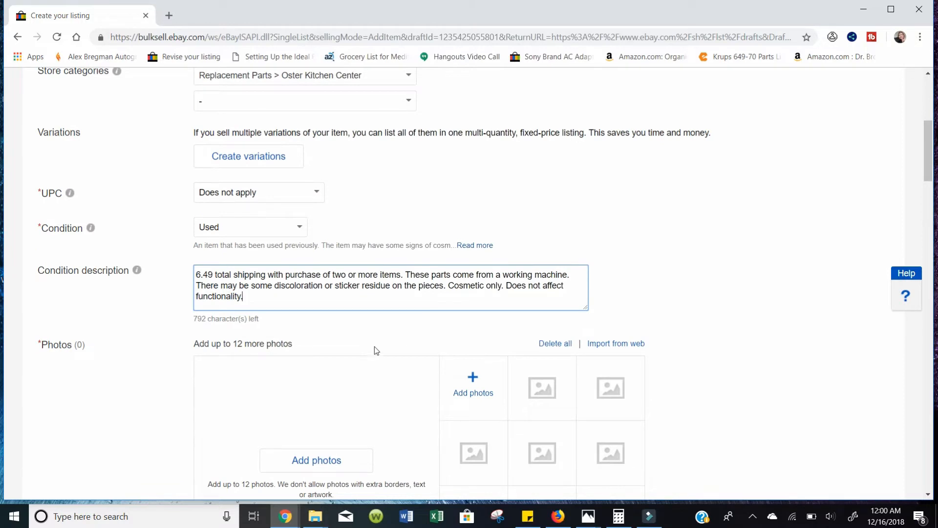
pyautogui.click(472, 382)
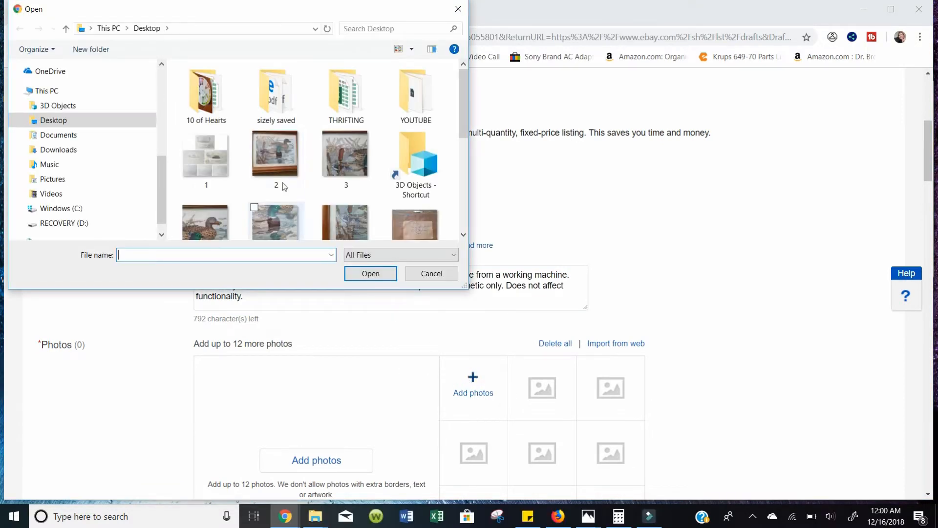
pyautogui.scroll(-2, 213, 154)
pyautogui.scroll(-5, 214, 153)
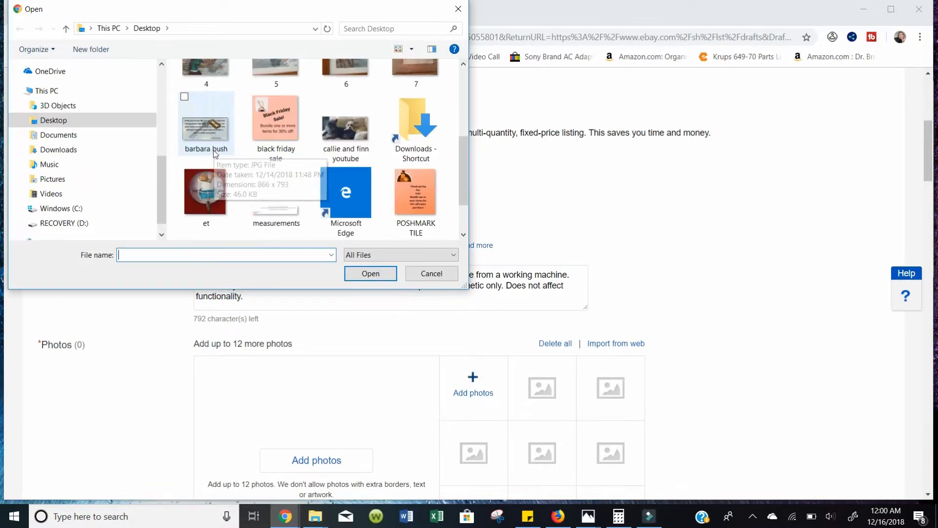
pyautogui.scroll(10, 213, 151)
pyautogui.scroll(2, 126, 178)
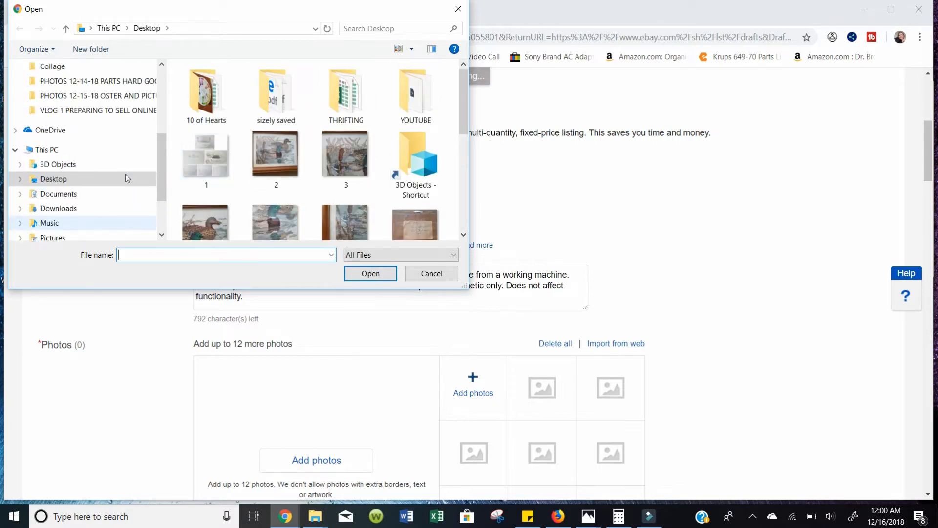
pyautogui.click(136, 114)
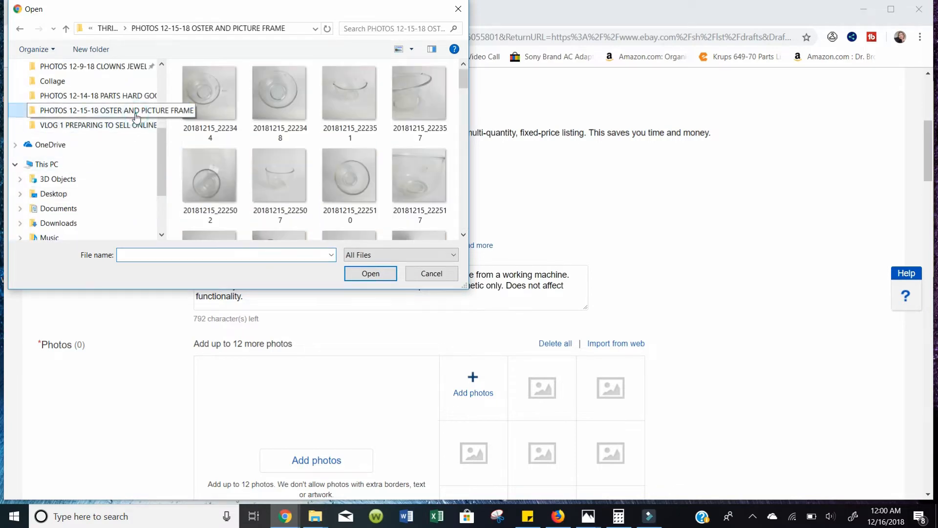
pyautogui.scroll(-3, 311, 179)
pyautogui.scroll(-5, 315, 183)
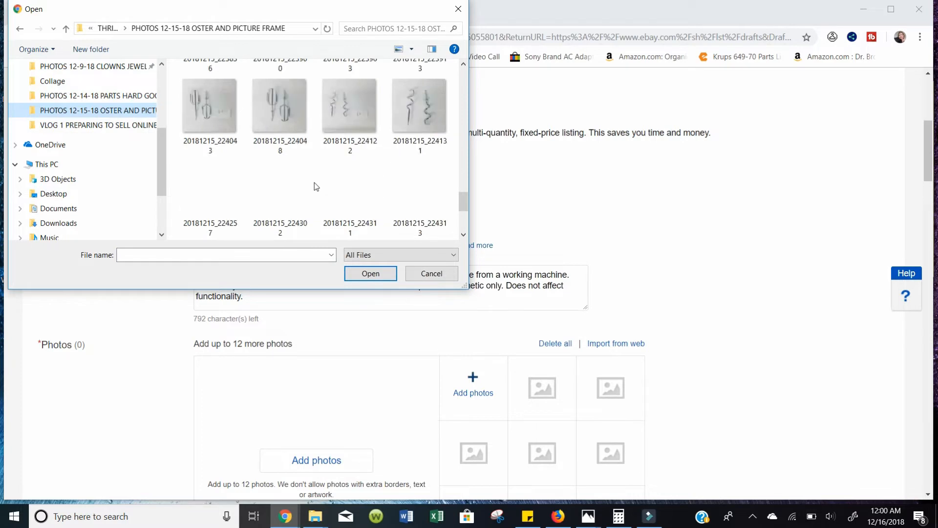
pyautogui.click(286, 202)
pyautogui.doubleClick(286, 202)
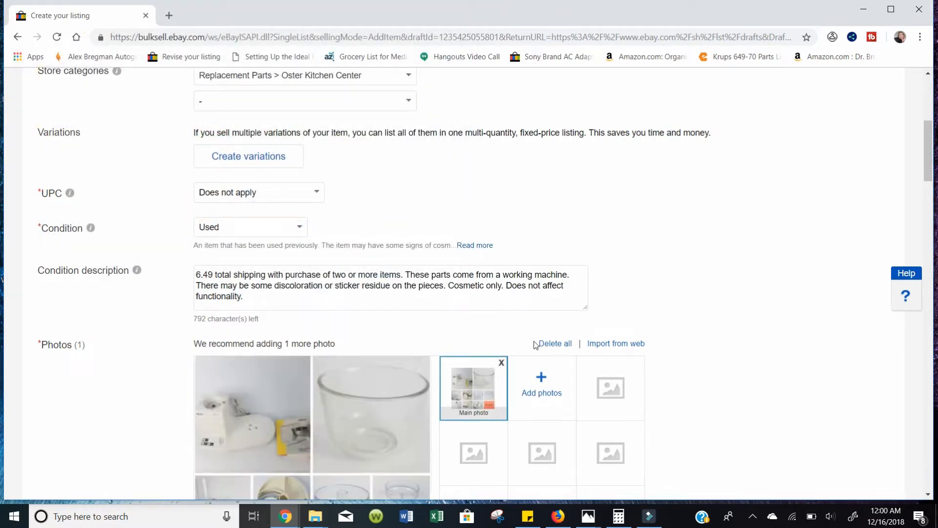
# Start creating variations for the listing and remove the suggested Color and Model attributes.
pyautogui.scroll(2, 523, 330)
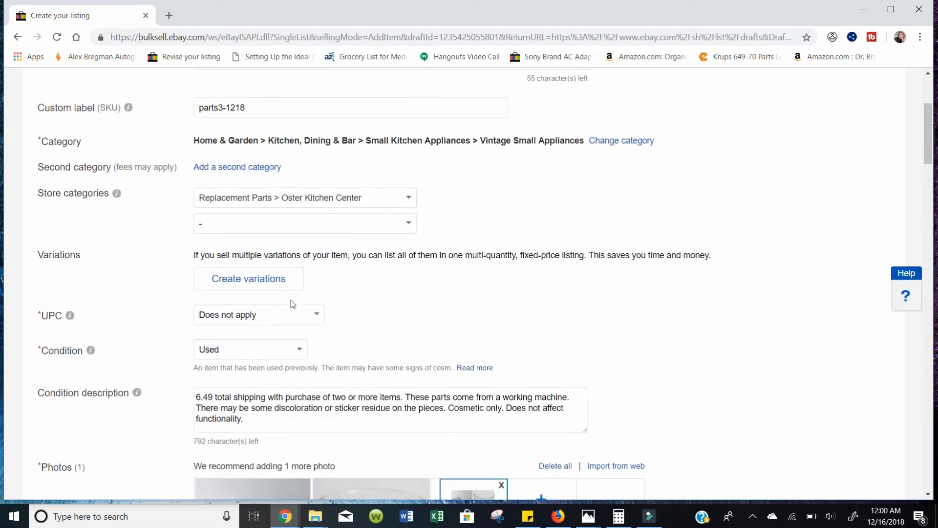
pyautogui.click(257, 281)
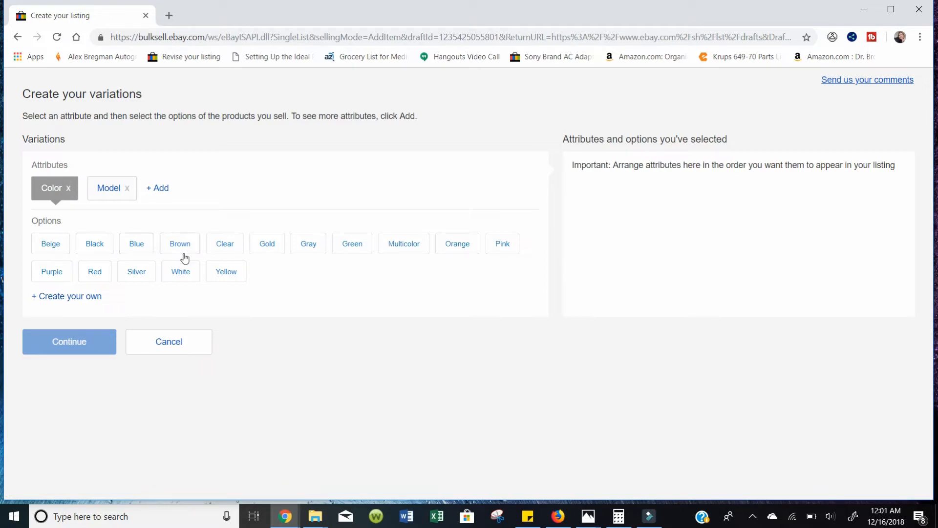
pyautogui.click(69, 189)
pyautogui.click(69, 189)
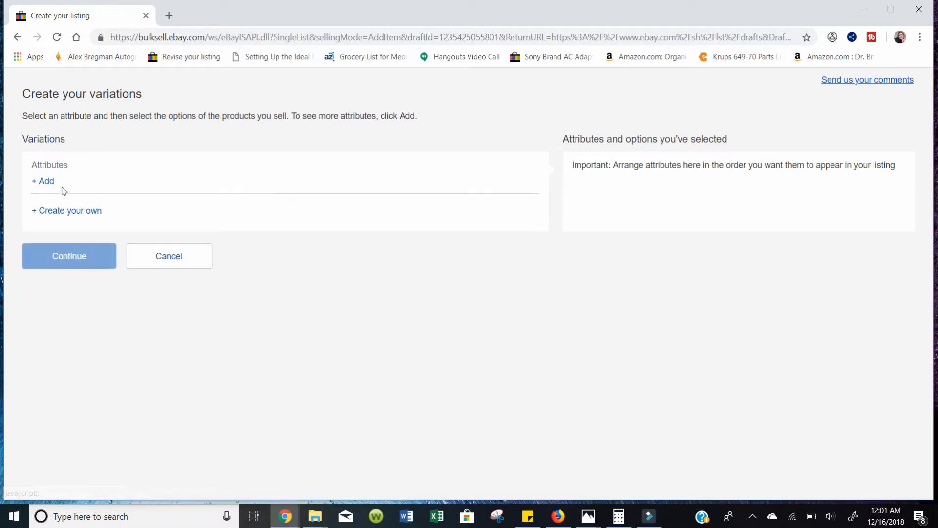
# Add a custom variation attribute named Replacement Parts.
pyautogui.click(46, 181)
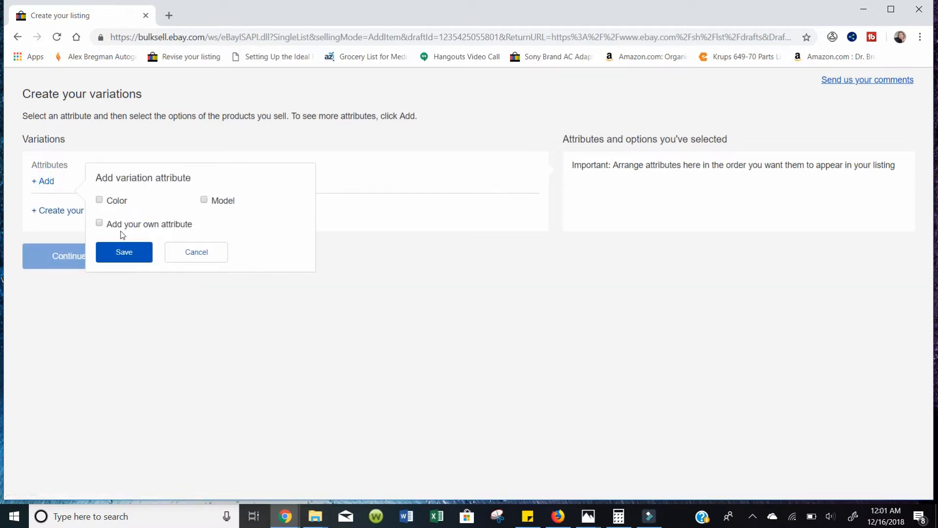
pyautogui.click(100, 223)
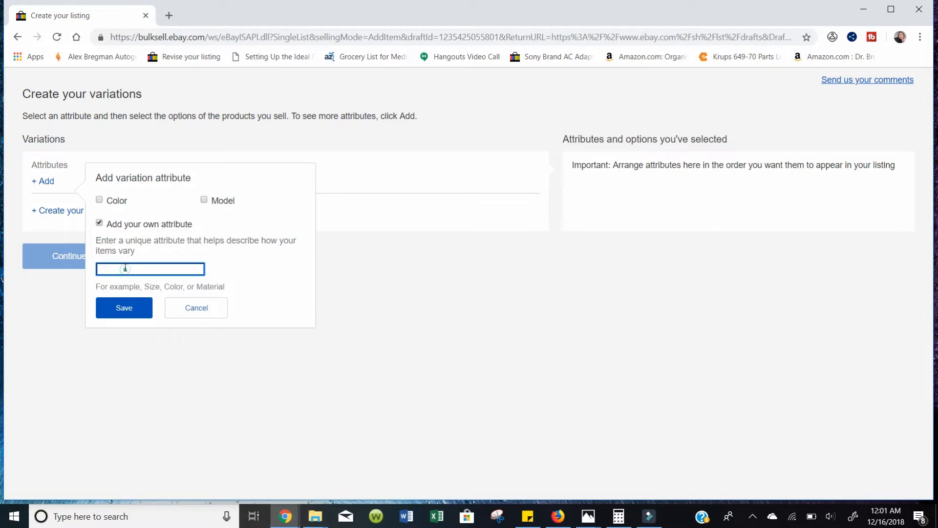
pyautogui.write('RE')
pyautogui.press('BackSpace')
pyautogui.write('eplacement Parts')
pyautogui.click(116, 307)
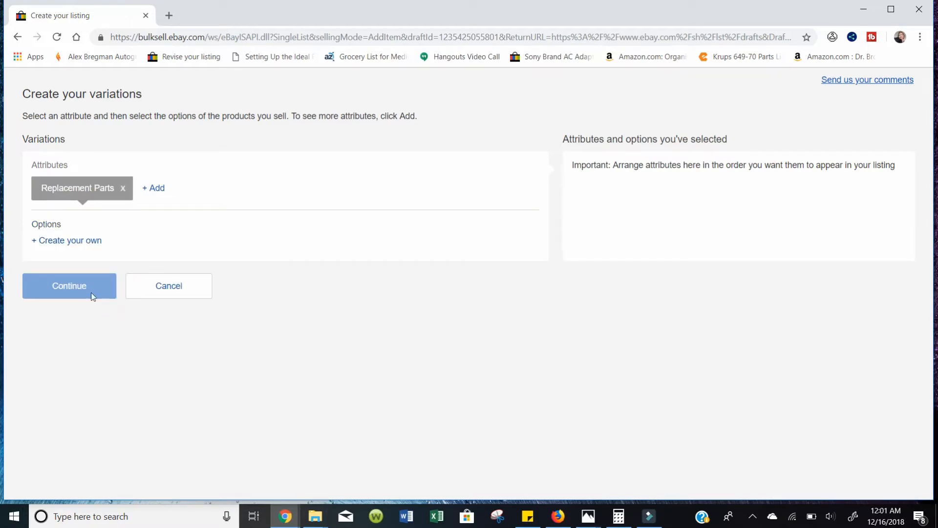
# Create the options "Large Clear Bowl 3 quarts" and "Small Clear Bowl 1.5 quarts" under the Replacement Parts attribute.
pyautogui.click(82, 247)
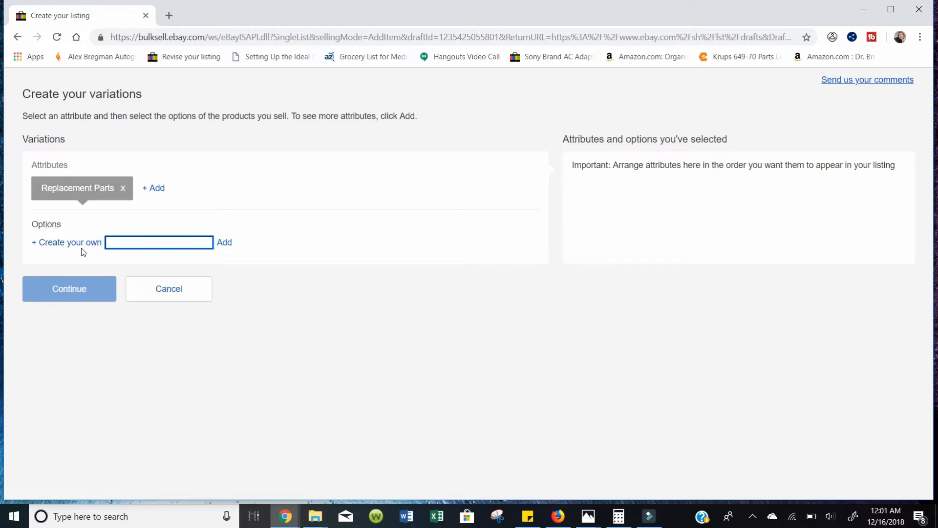
pyautogui.write('Large Clear Bowl 3 quarts')
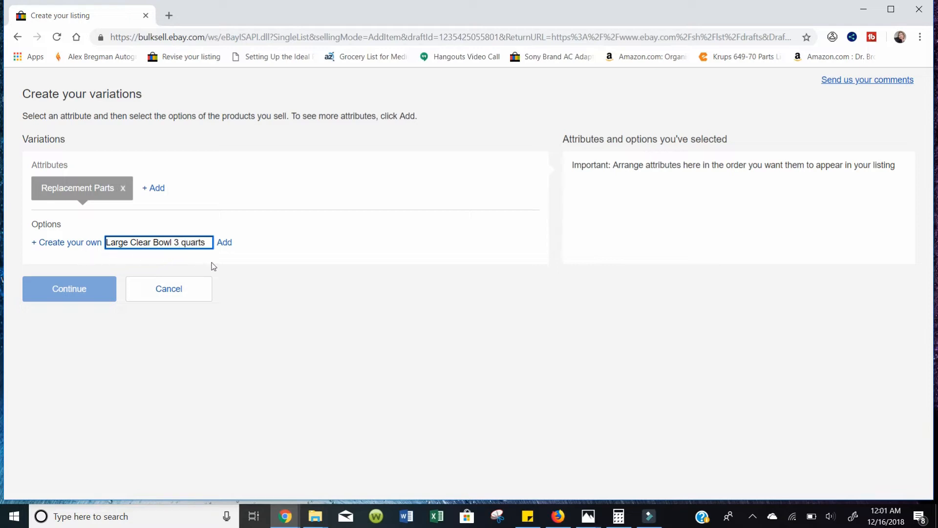
pyautogui.click(223, 243)
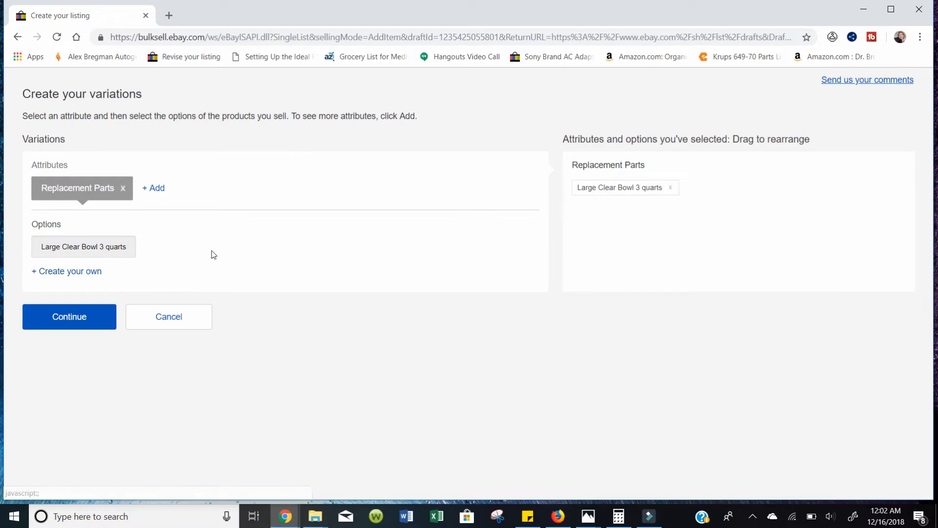
pyautogui.click(95, 273)
pyautogui.click(135, 273)
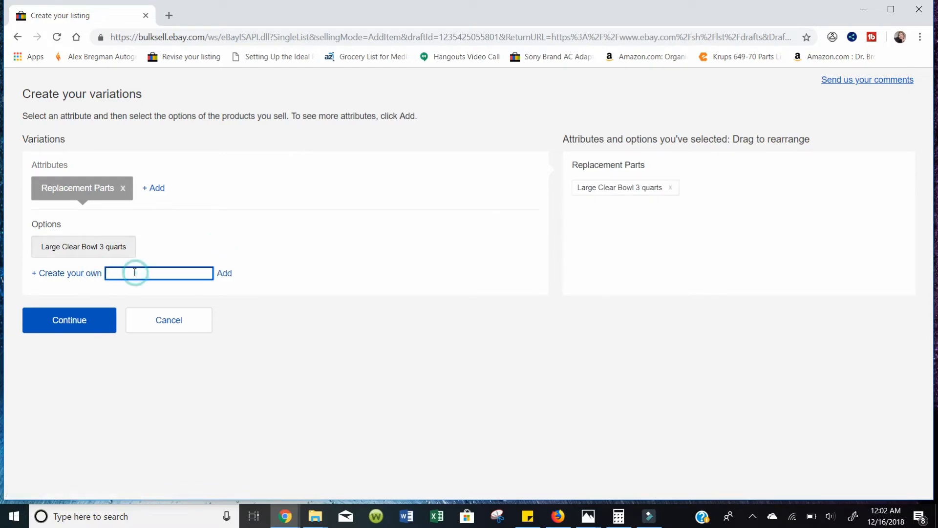
pyautogui.write('Small Clear Bowl 1.5 quarts')
pyautogui.click(224, 275)
# Create the option "Salad Maker Hopper & Cover" under the Replacement Parts attribute.
pyautogui.click(73, 272)
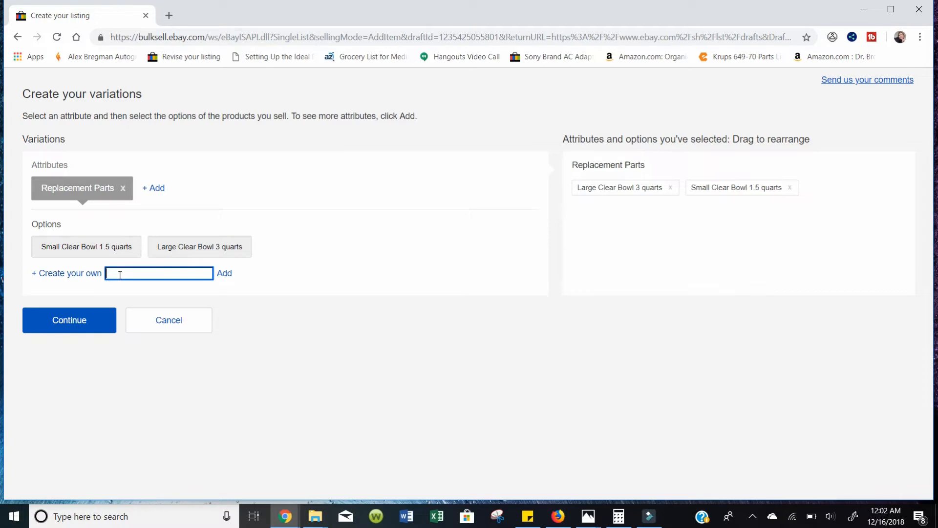
pyautogui.write('Sa')
pyautogui.press('BackSpace')
pyautogui.press('BackSpace')
pyautogui.write('Salad Maker Hopper & Cover')
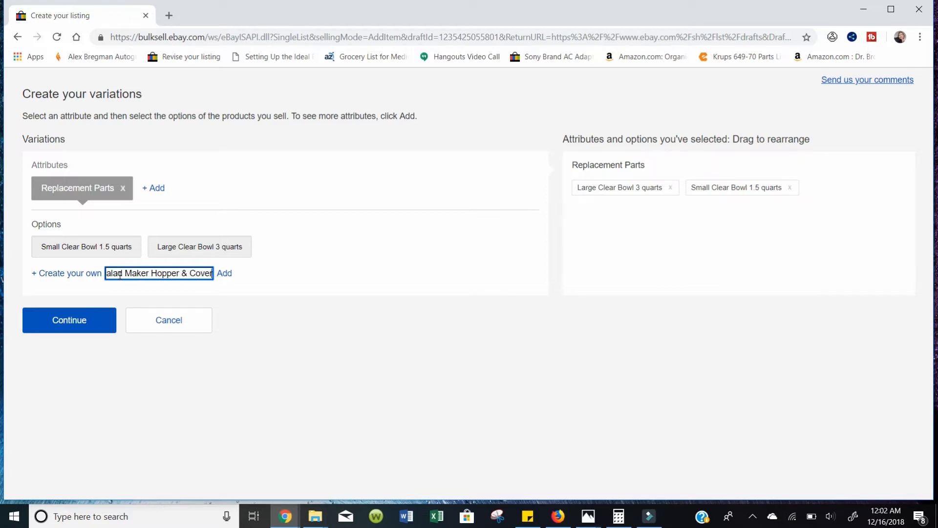
pyautogui.click(224, 274)
# Create the option "Salad Maker Drive & Adapto" under the Replacement Parts attribute.
pyautogui.click(83, 275)
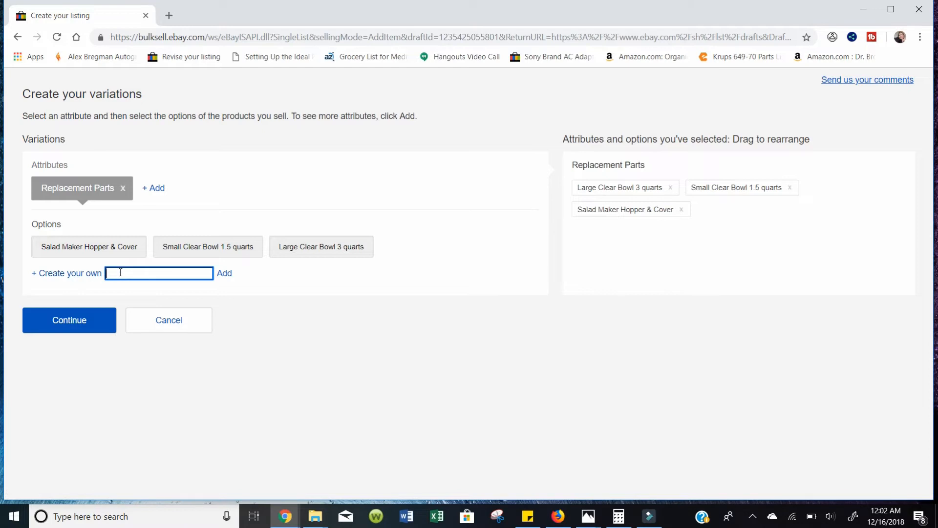
pyautogui.write('Salad Make')
pyautogui.write('r Dv')
pyautogui.write('ive & Ad')
pyautogui.write('apto')
pyautogui.click(225, 277)
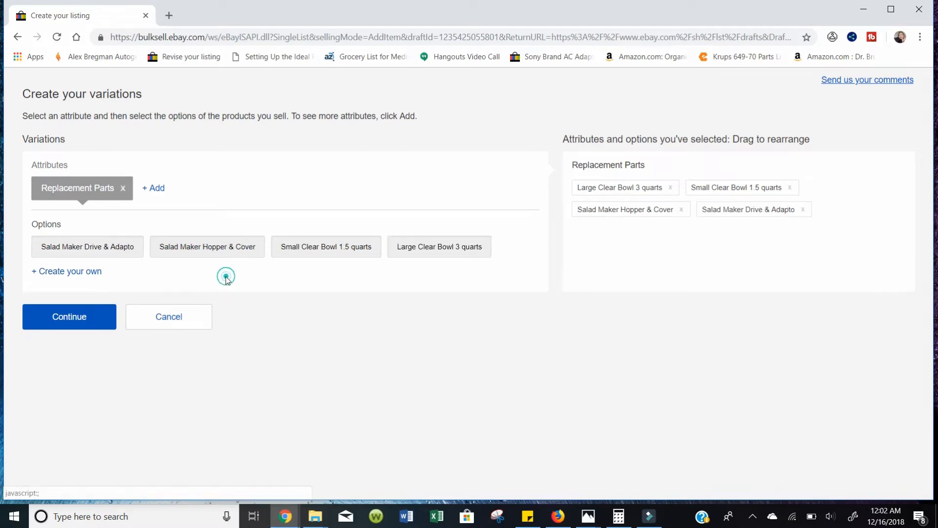
# Create the option "Food Processor Bowl" under the Replacement Parts attribute.
pyautogui.click(78, 272)
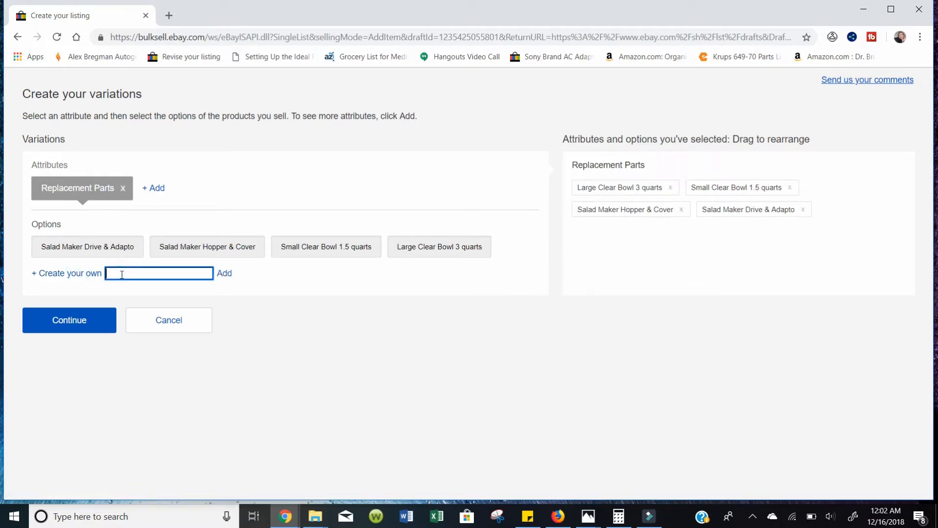
pyautogui.write('Food Processor Bowl')
pyautogui.click(224, 273)
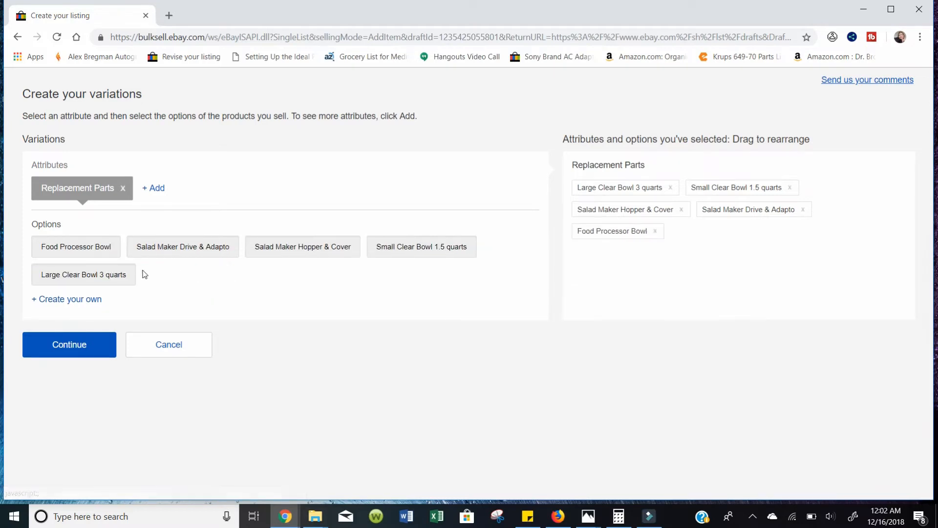
# Create the option "Food Processor Cover & Pin" under the Replacement Parts attribute.
pyautogui.click(90, 299)
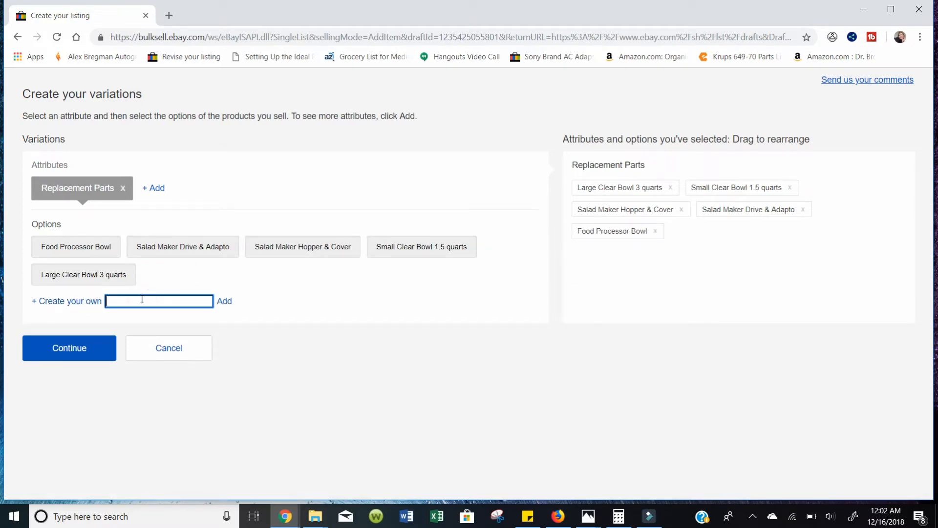
pyautogui.write('Food Processor Cover & P')
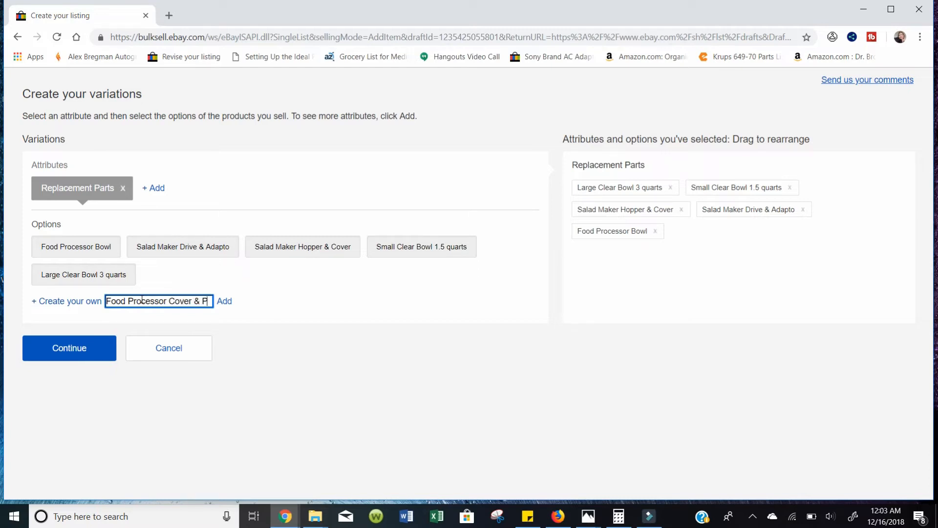
pyautogui.write('in')
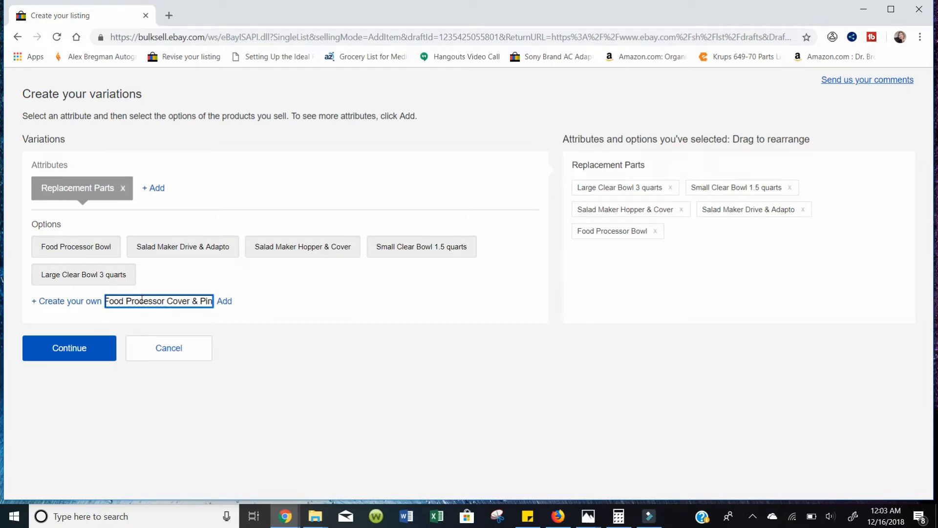
pyautogui.click(222, 302)
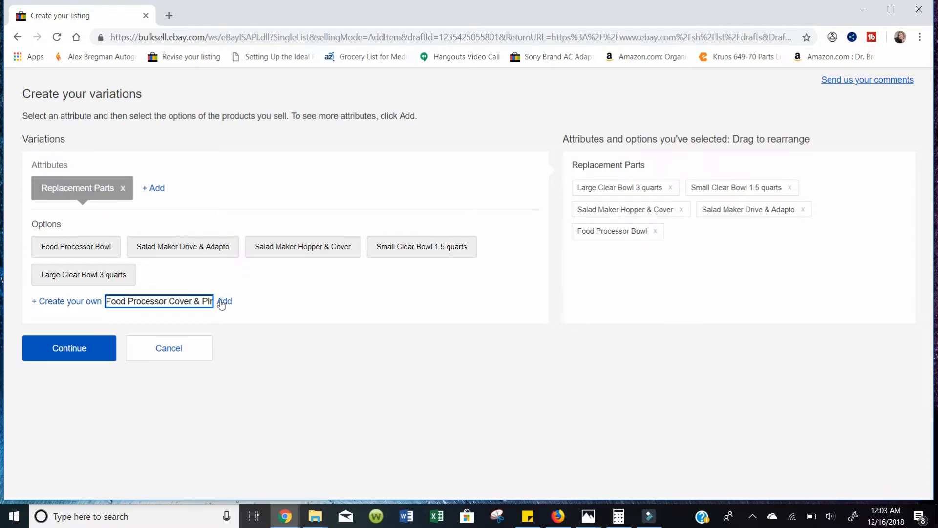
# Replace the option "Food Processor Cover & Pin" with a new option "Food Processor Bowl Cover & Pin" under Replacement Parts.
pyautogui.click(86, 299)
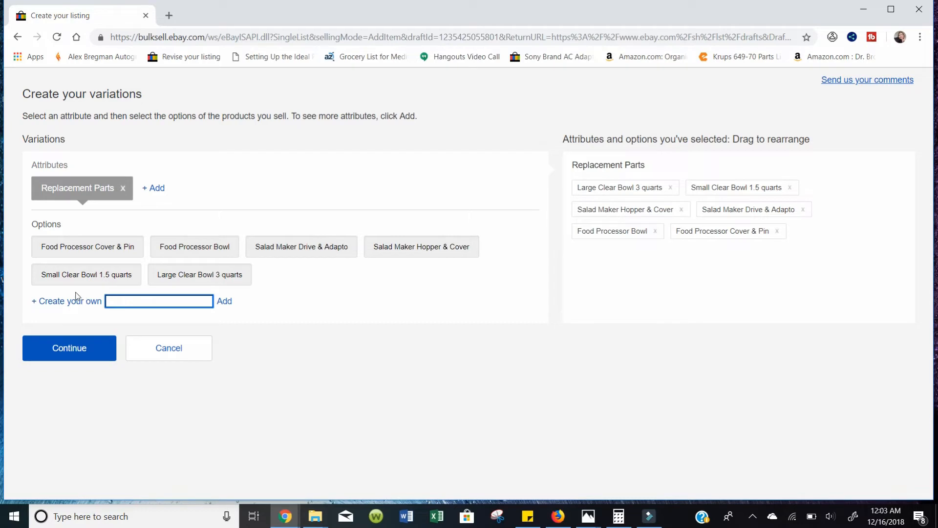
pyautogui.click(110, 251)
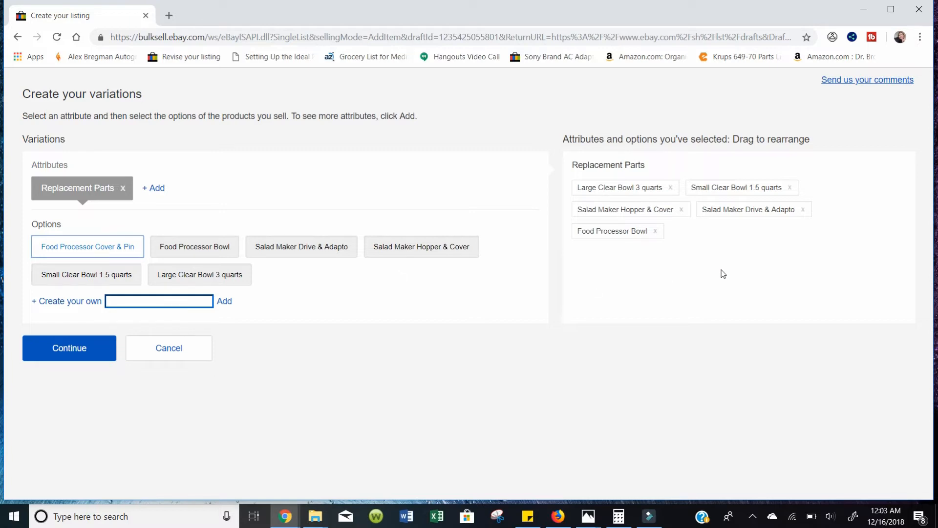
pyautogui.click(119, 301)
pyautogui.write('Food Pro')
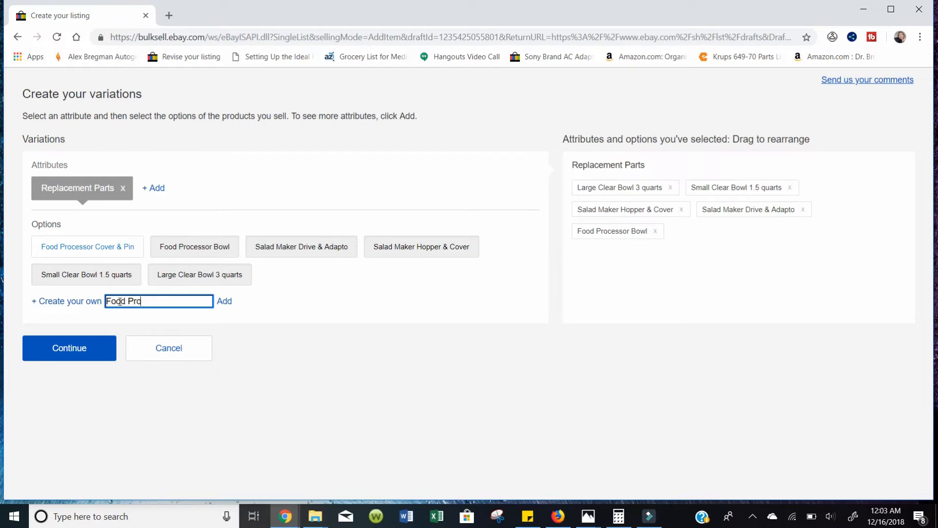
pyautogui.write('cessor Bowl Cover & Pin')
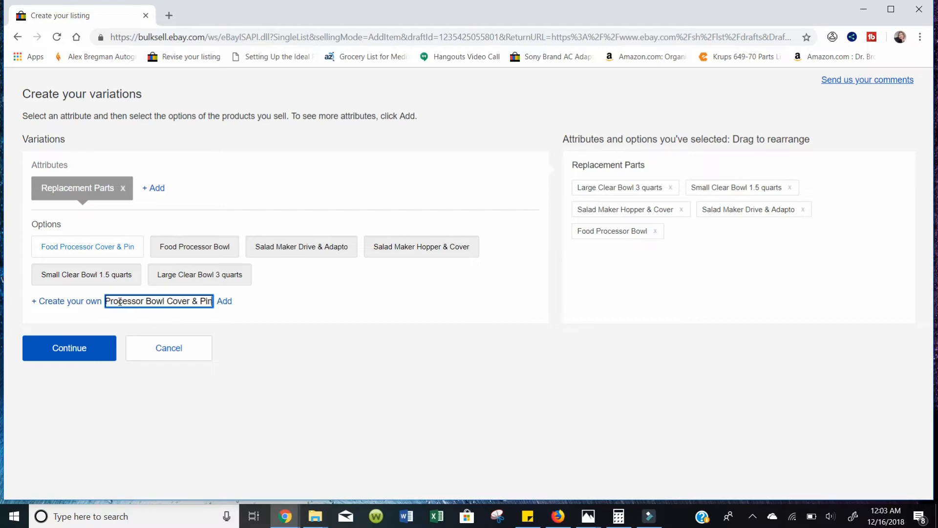
pyautogui.click(223, 301)
# Create the option "Food Processor Drive Shaft /Adaptor" under the Replacement Parts attribute.
pyautogui.click(87, 299)
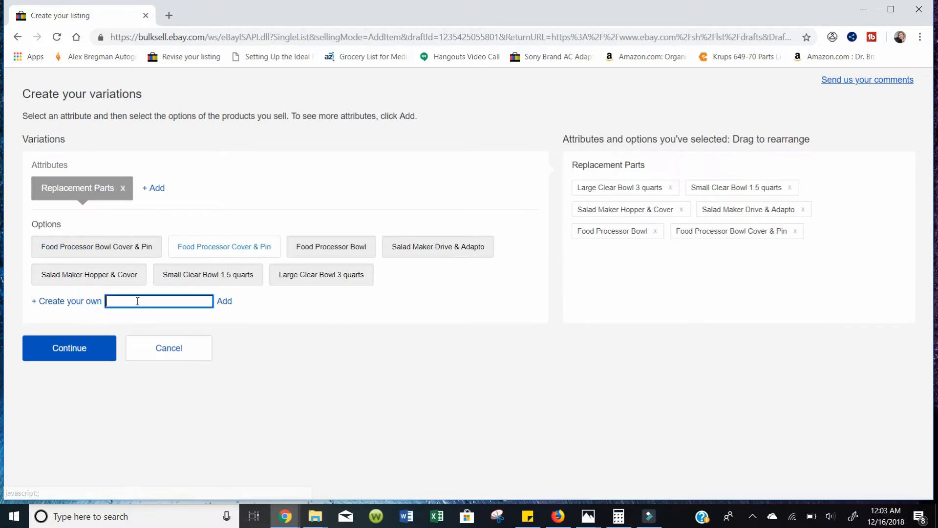
pyautogui.write('Food Processor Drive Shaft')
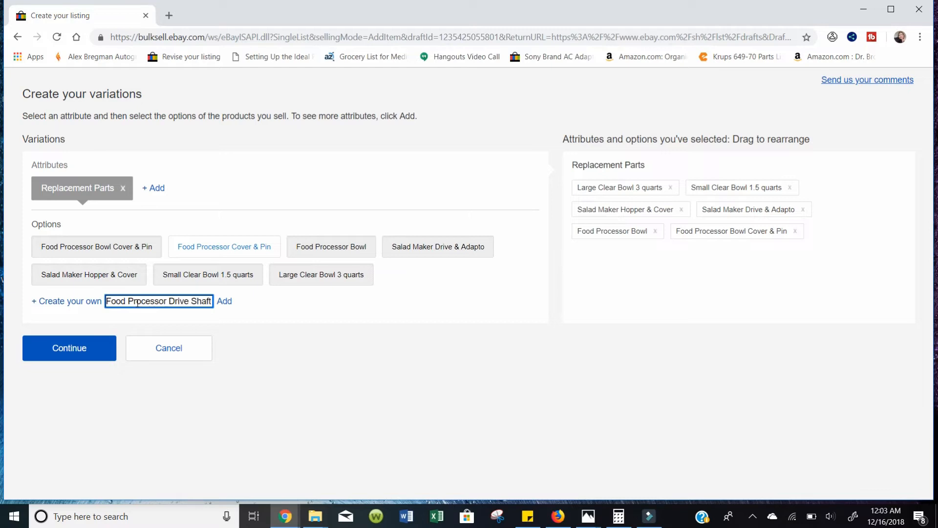
pyautogui.write('/')
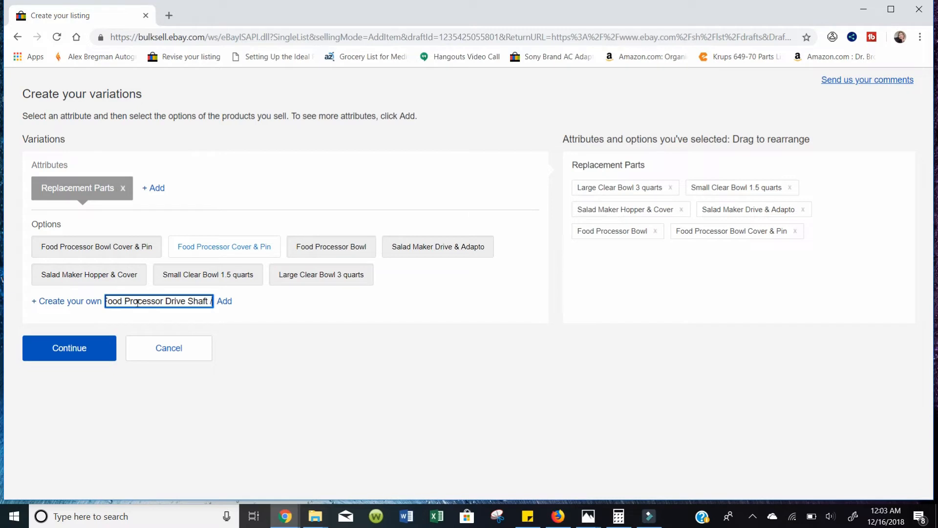
pyautogui.write('Adaptor')
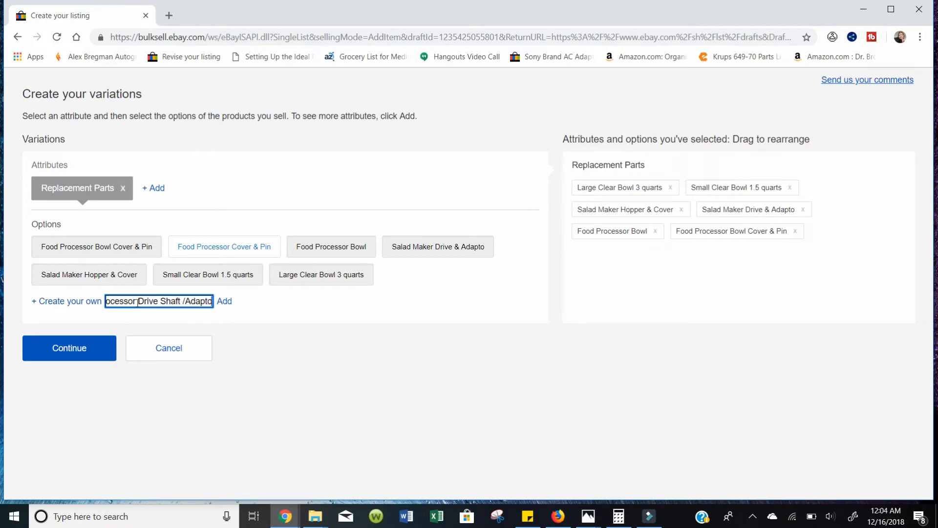
pyautogui.click(224, 301)
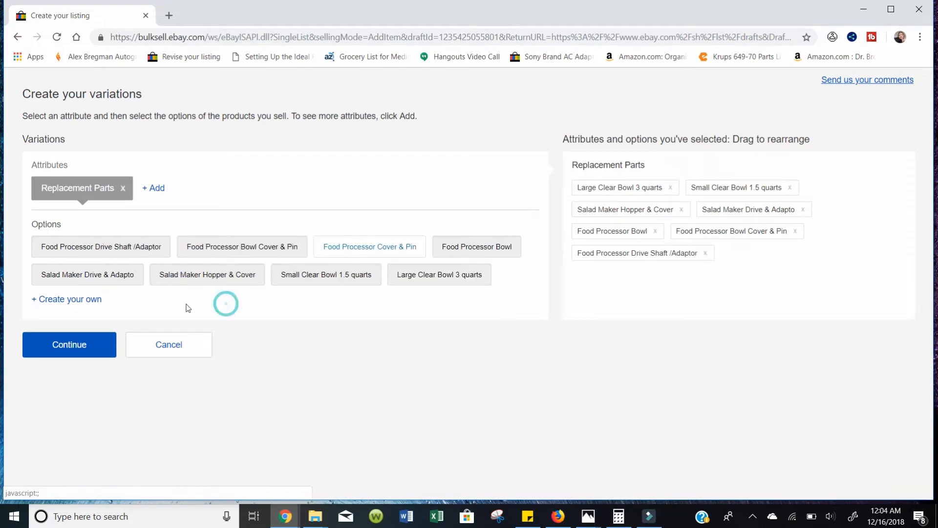
# Create the option "Food Processor French Fry Blade" under the Replacement Parts attribute.
pyautogui.click(69, 300)
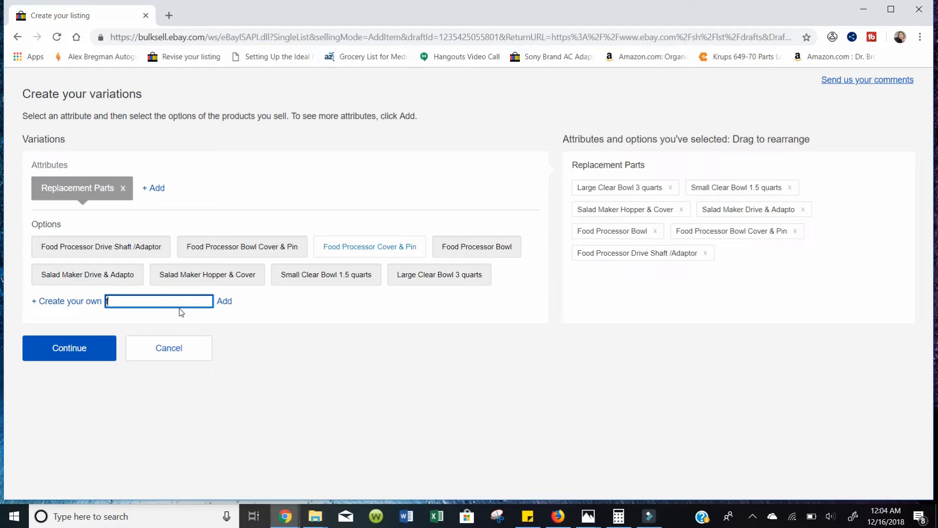
pyautogui.write('Food Proce')
pyautogui.write('ssor French')
pyautogui.write(' Fry Blade')
pyautogui.click(225, 301)
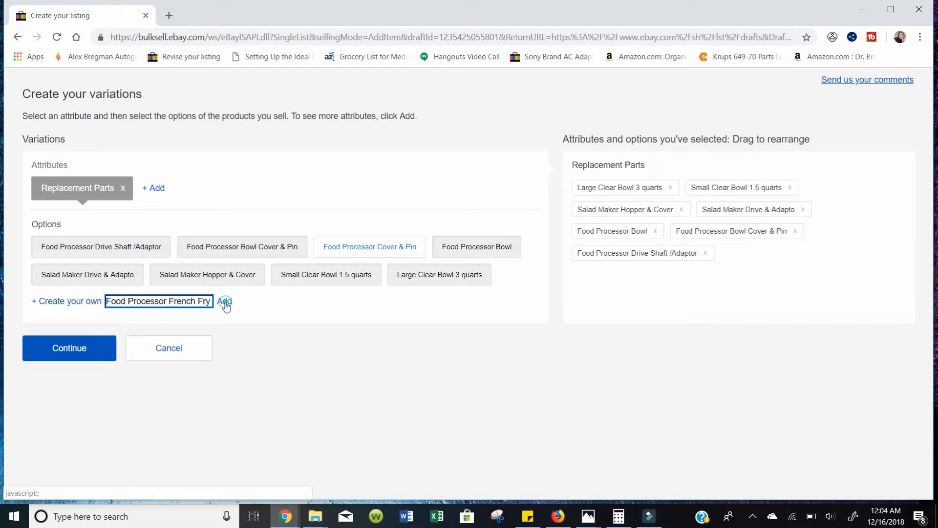
# Create the options "Food Processor Slicer Blade" and "Food Processor Shredder Blade" under the Replacement Parts attribute.
pyautogui.click(86, 328)
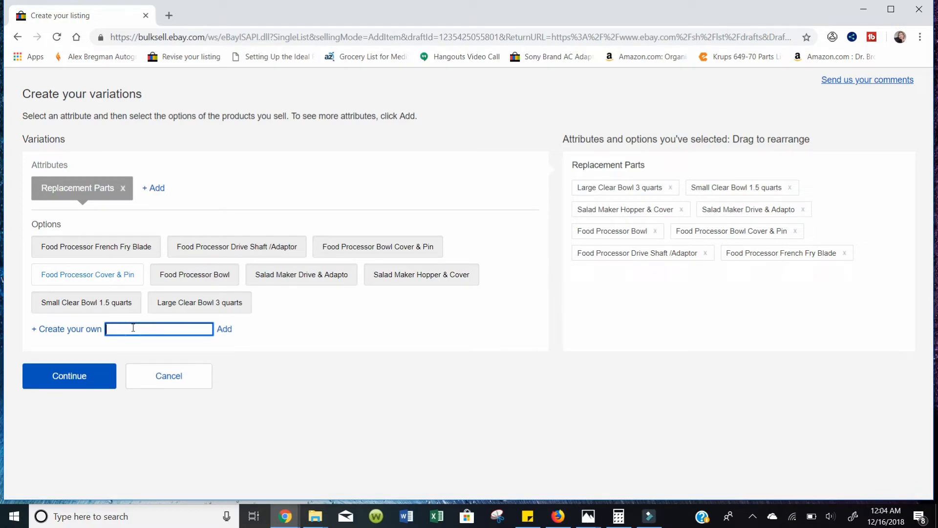
pyautogui.write('Food Processor Slicer Blade')
pyautogui.click(219, 334)
pyautogui.click(65, 329)
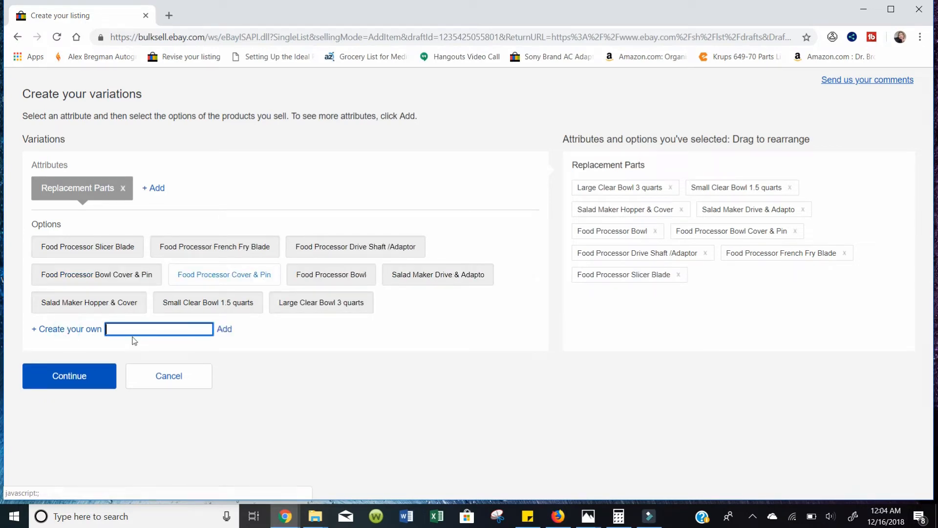
pyautogui.click(130, 329)
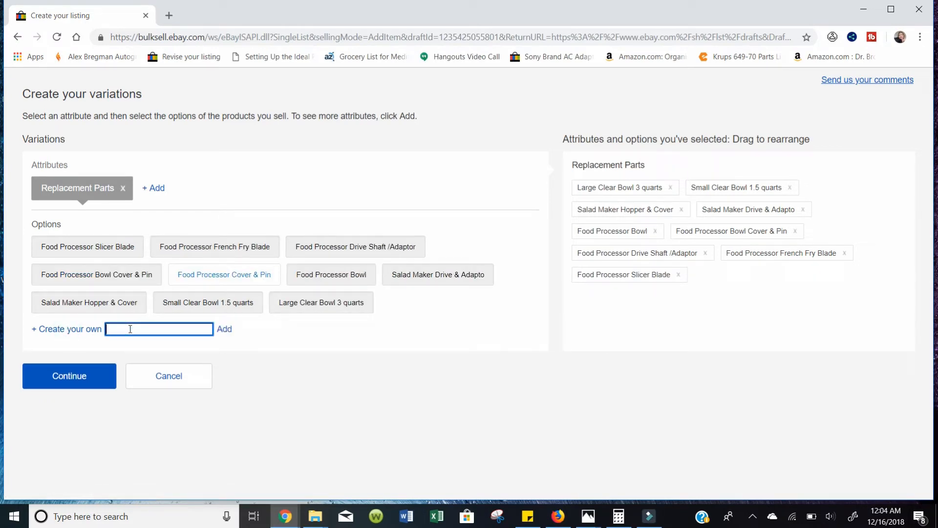
pyautogui.write('Food Processor Shredder Blade')
pyautogui.click(226, 330)
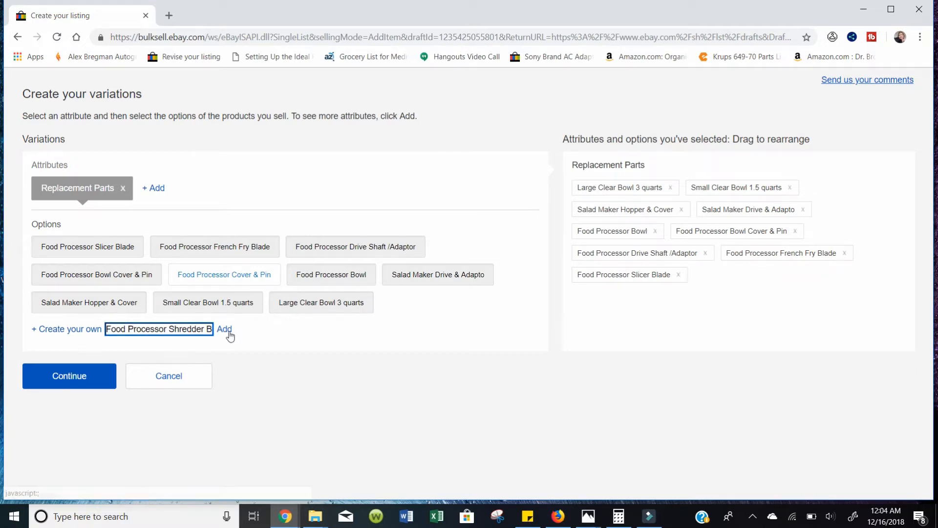
# Create the options "Mixer Arm" and "Mixer Turn Table" under the Replacement Parts attribute.
pyautogui.click(78, 327)
pyautogui.click(125, 328)
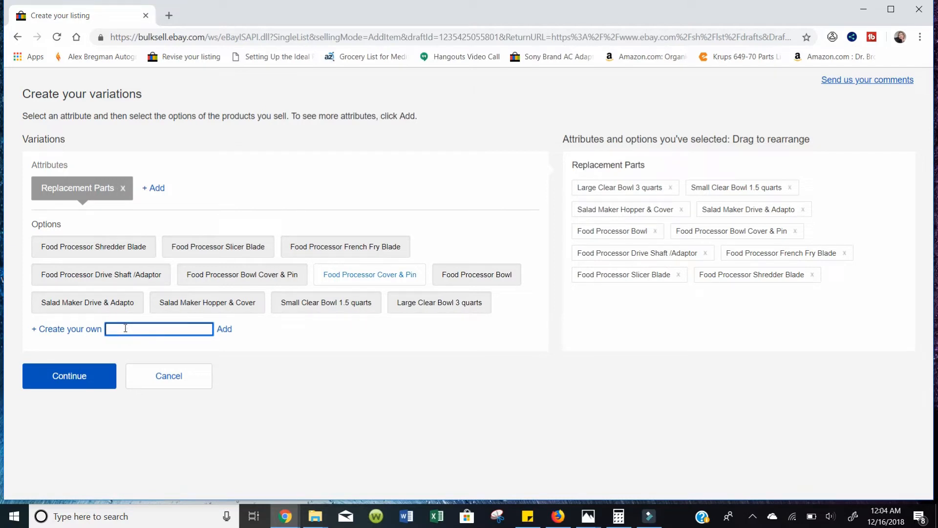
pyautogui.write('Mixer Arm')
pyautogui.click(218, 329)
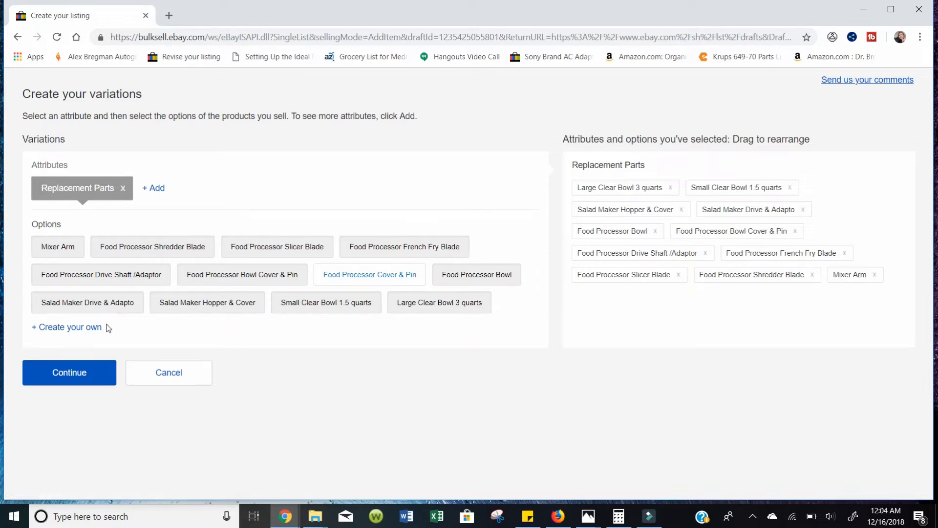
pyautogui.click(88, 327)
pyautogui.click(130, 331)
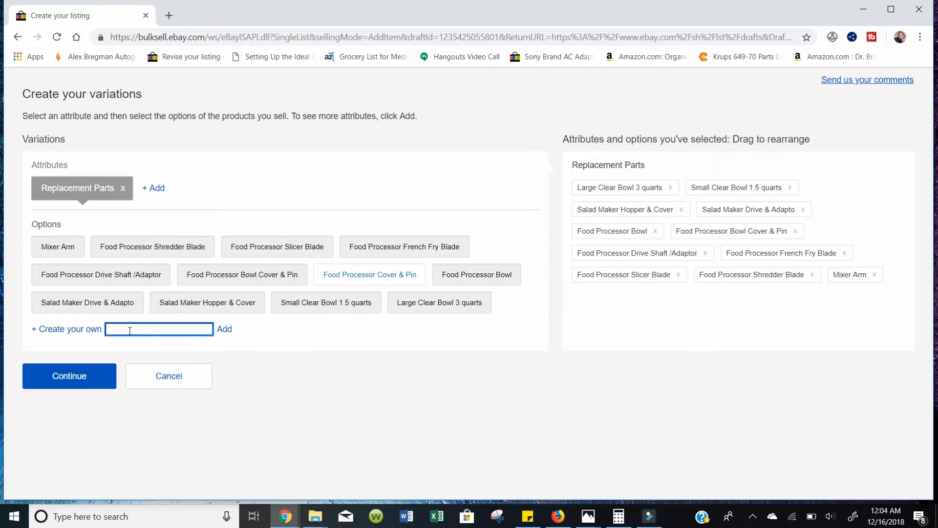
pyautogui.write('Mixer Turn Table')
pyautogui.click(223, 329)
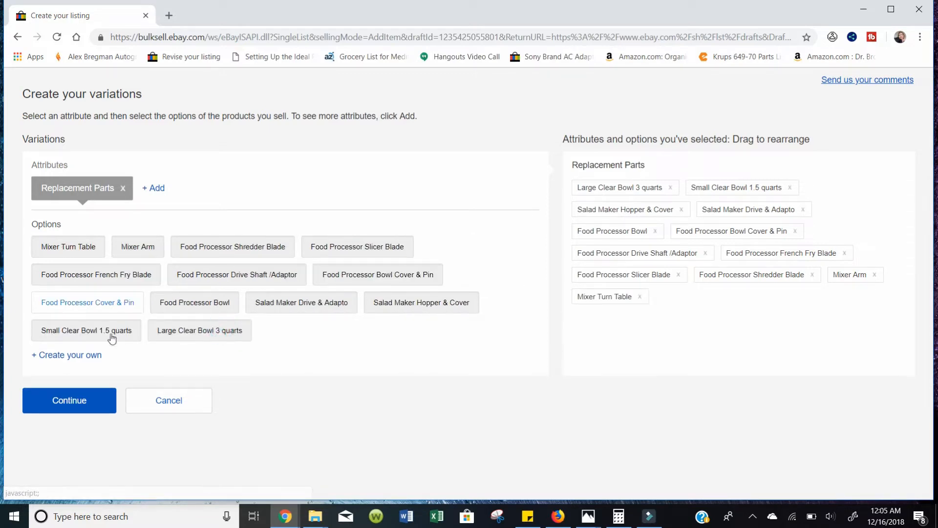
# Create the options "Food Processor Storage Cover" and "Oster Kitchen Center Base/Motor" under the Replacement Parts attribute.
pyautogui.click(86, 360)
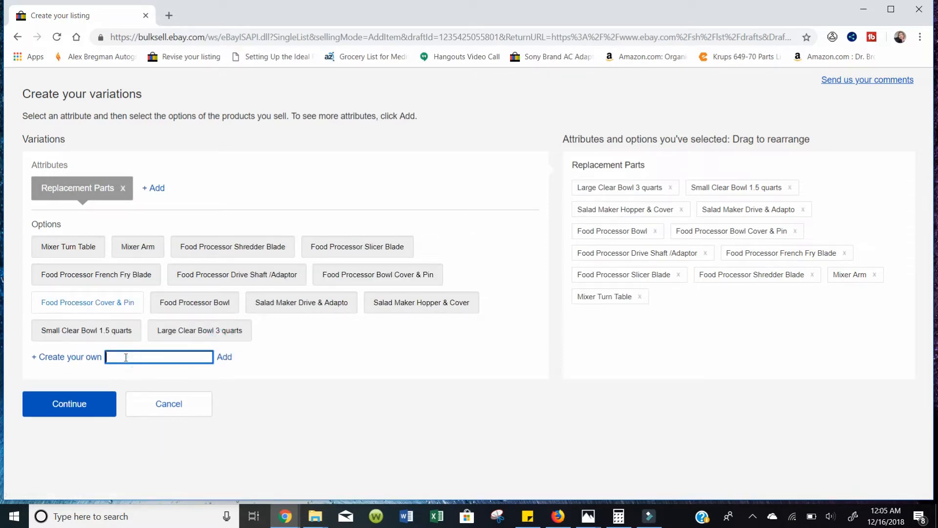
pyautogui.write('Food Processor Storage Cover')
pyautogui.click(224, 357)
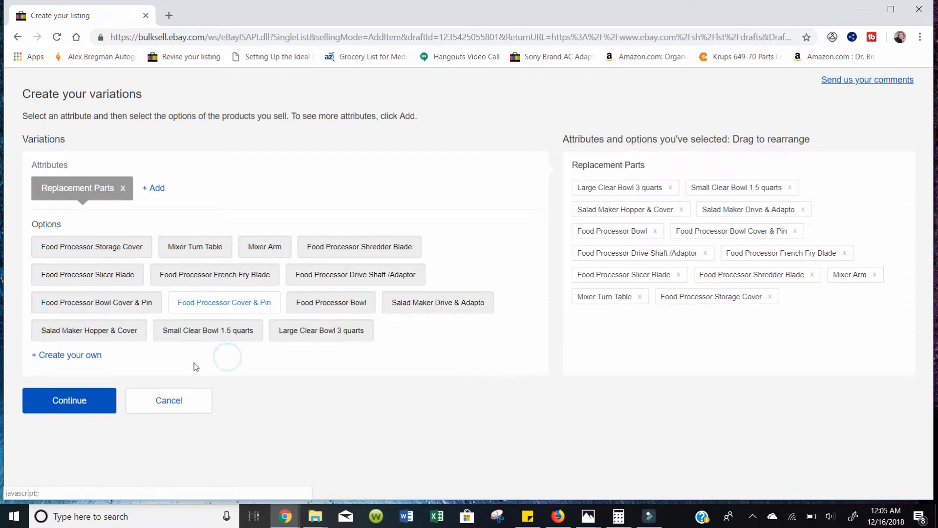
pyautogui.click(86, 356)
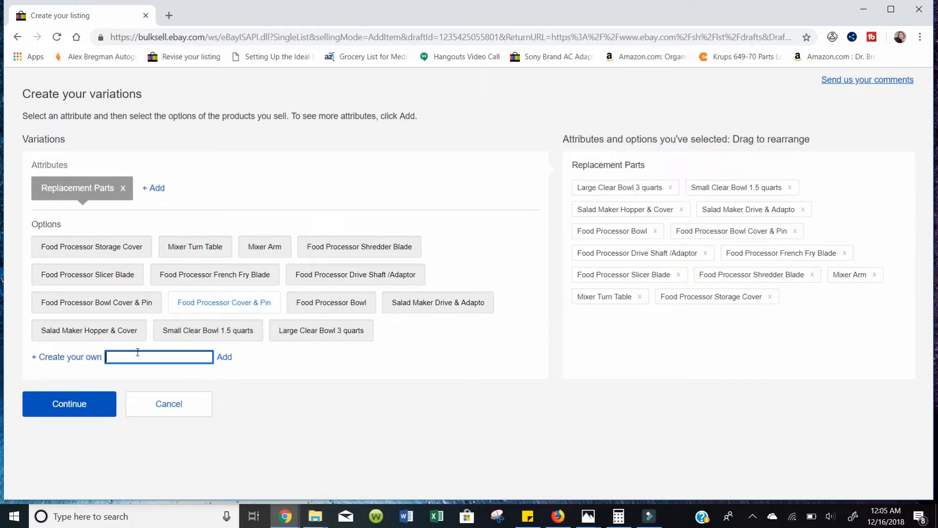
pyautogui.write('Oster Kitchen Center Base /Motor')
pyautogui.click(225, 359)
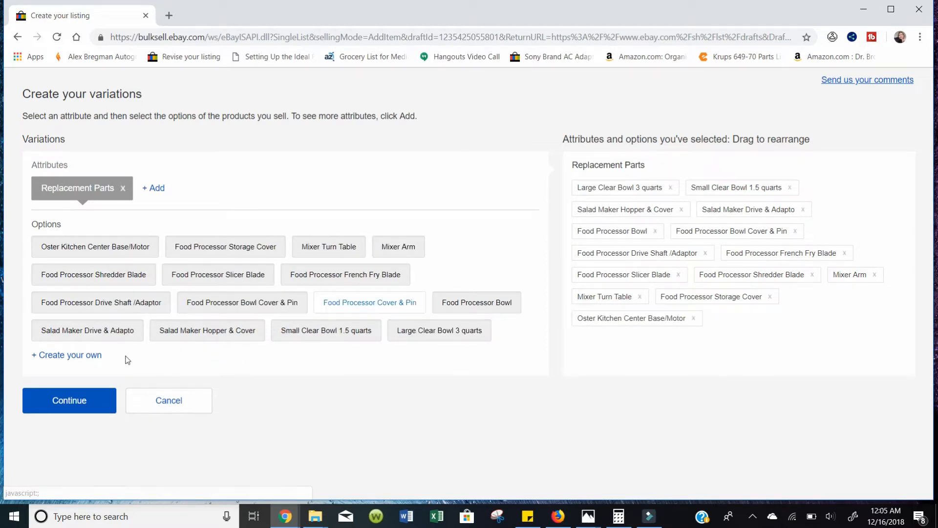
# Create the option "Salad Maker 3 Pushers" under the Replacement Parts attribute.
pyautogui.click(80, 355)
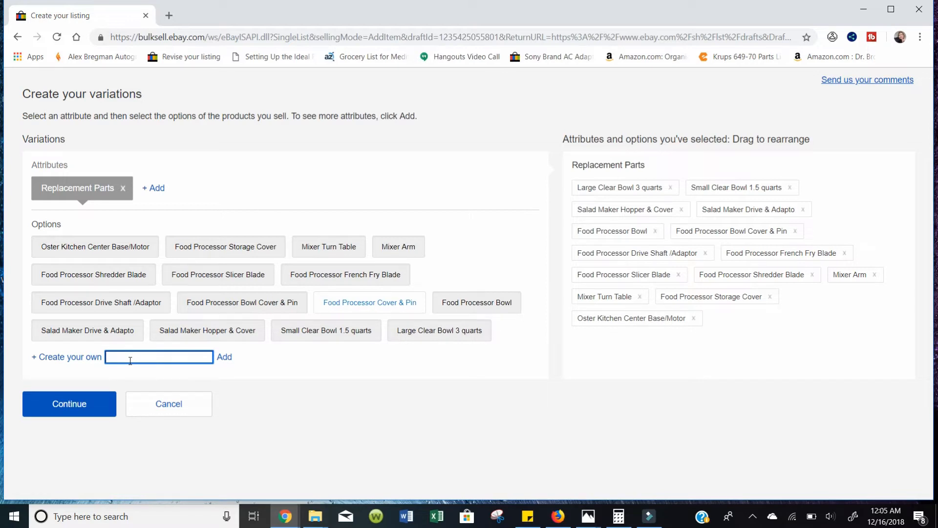
pyautogui.write('Salad Maker 3 Pushers')
pyautogui.click(220, 356)
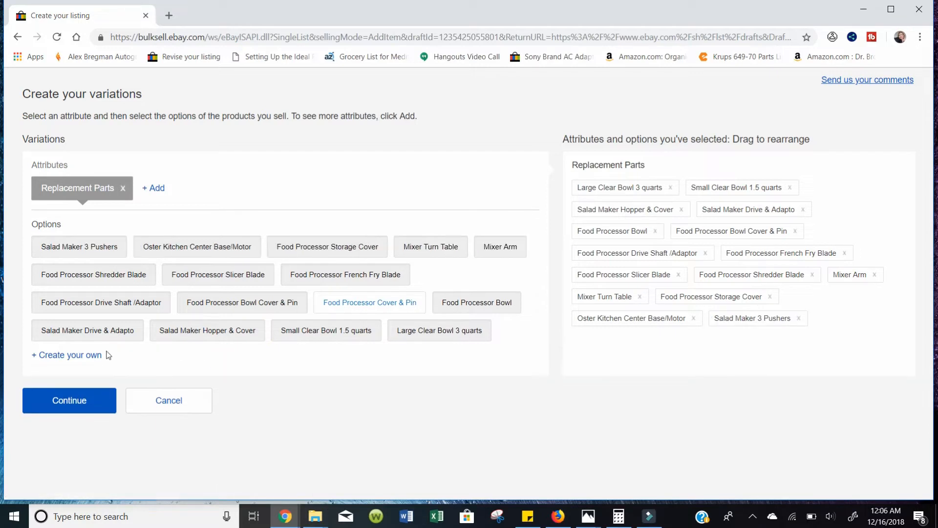
# Create the options "Mixer Beaters" and "Mixer Dough Hooks" under the Replacement Parts attribute.
pyautogui.click(90, 355)
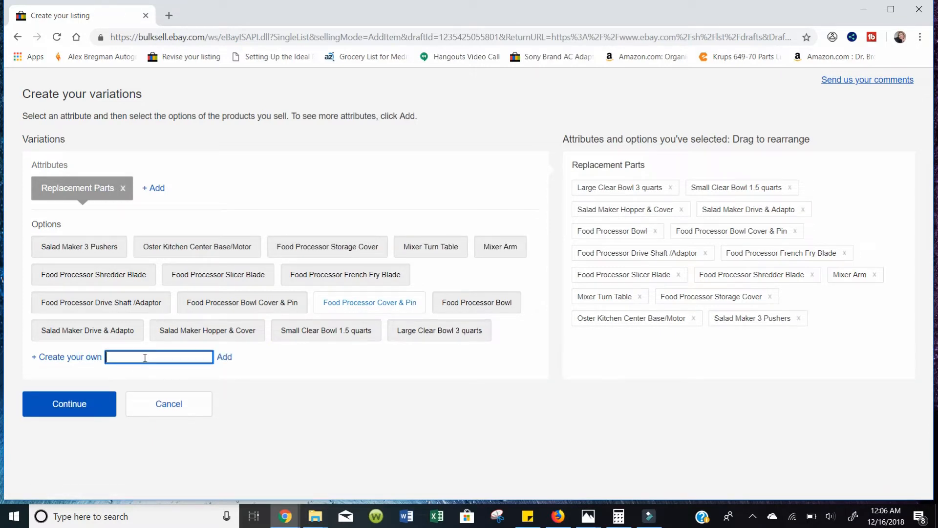
pyautogui.write('Mixer Beaters')
pyautogui.click(227, 360)
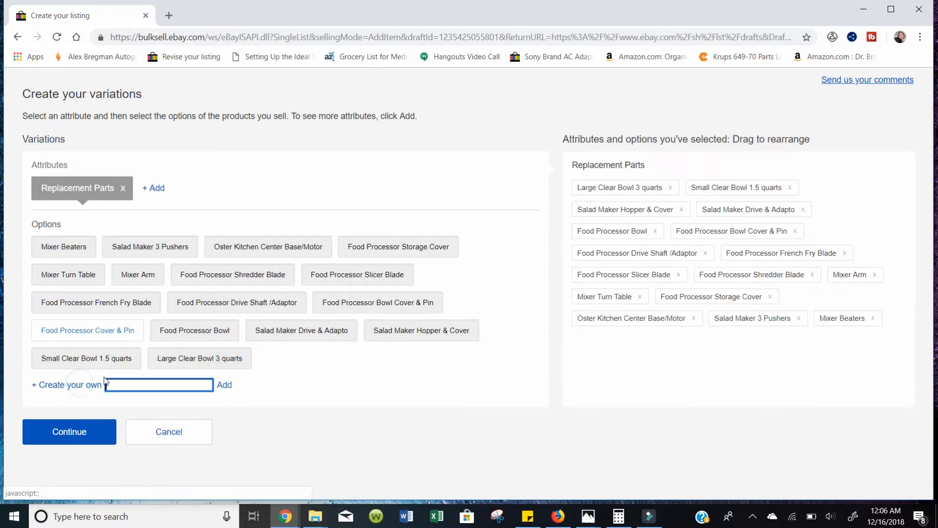
pyautogui.click(113, 380)
pyautogui.write('Mixer Doug')
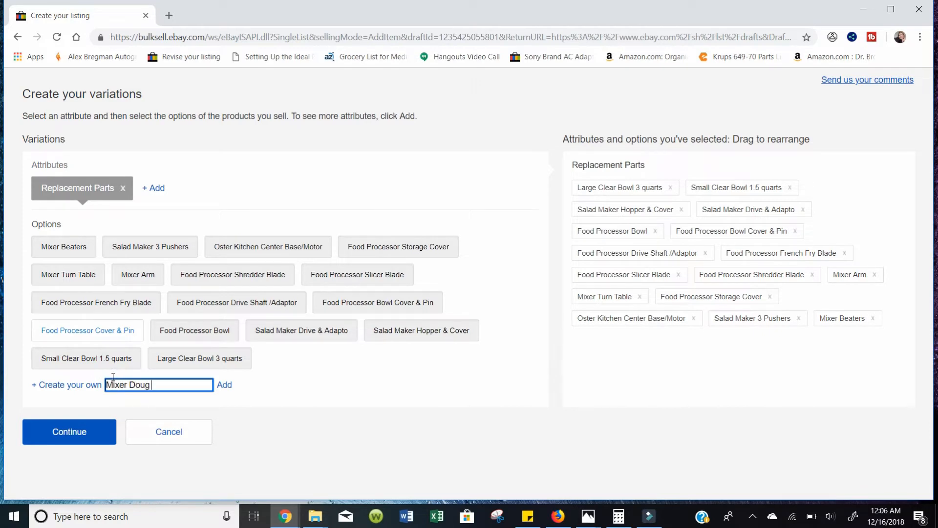
pyautogui.write('h Hooks')
pyautogui.click(224, 385)
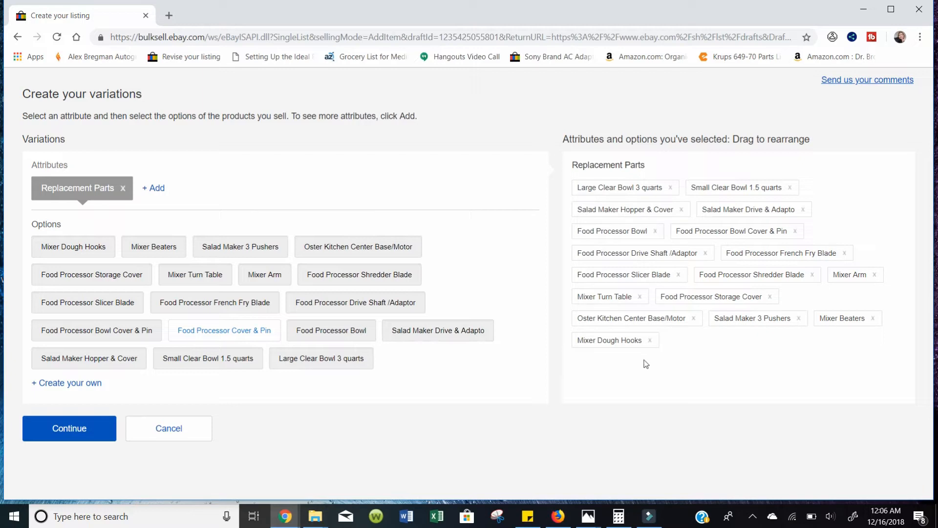
# Continue with the selected options and set the variation photos to change by the Replacement Parts attribute.
pyautogui.click(74, 424)
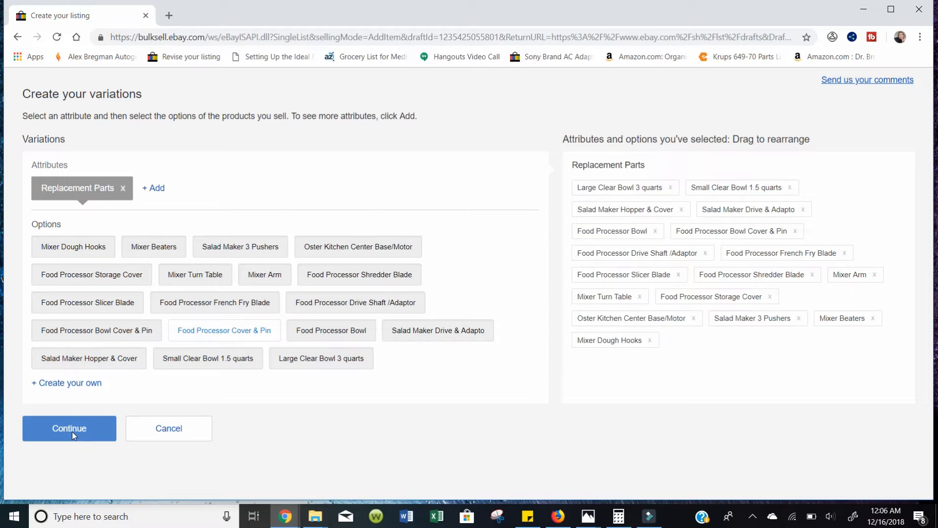
pyautogui.click(72, 432)
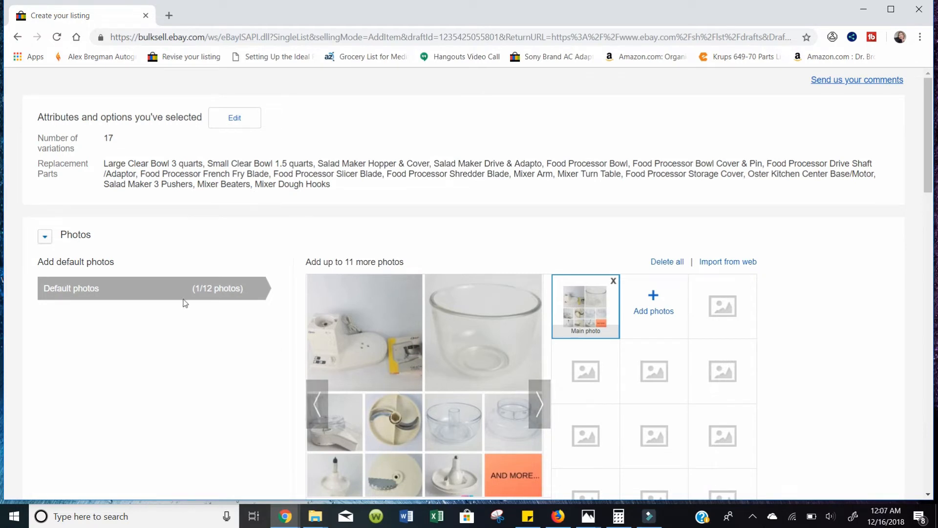
pyautogui.scroll(-7, 147, 264)
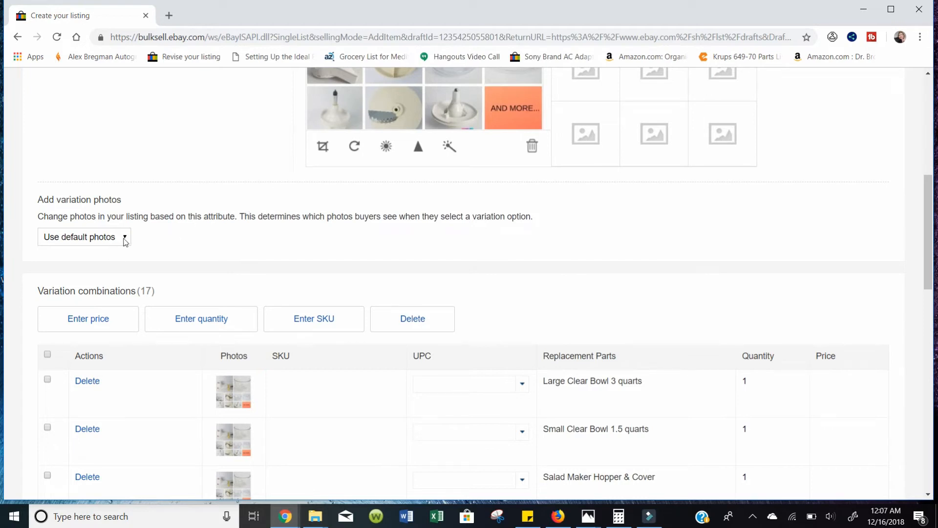
pyautogui.click(125, 238)
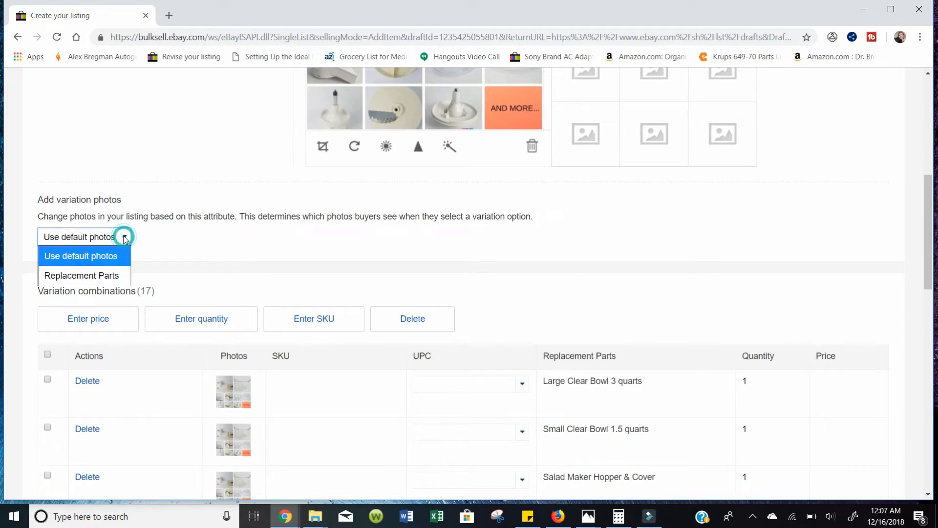
pyautogui.click(113, 277)
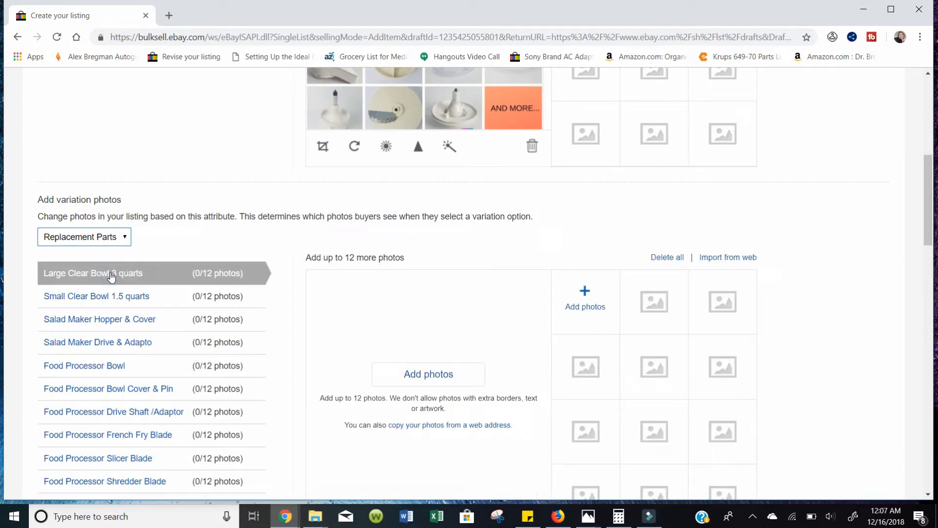
pyautogui.scroll(-1, 112, 277)
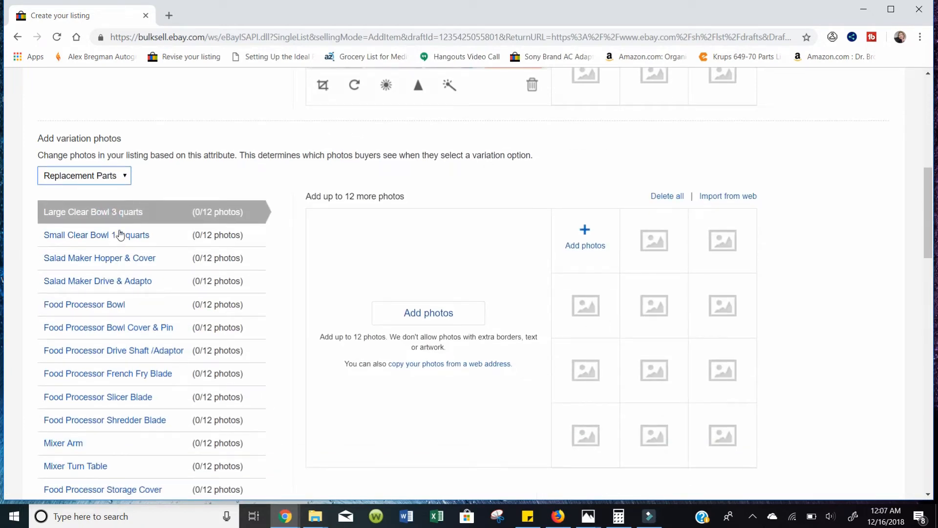
# Upload the four photos 20181215_222344 through 20181215_222357 to the Large Clear Bowl 3 quarts variation.
pyautogui.scroll(-1, 118, 328)
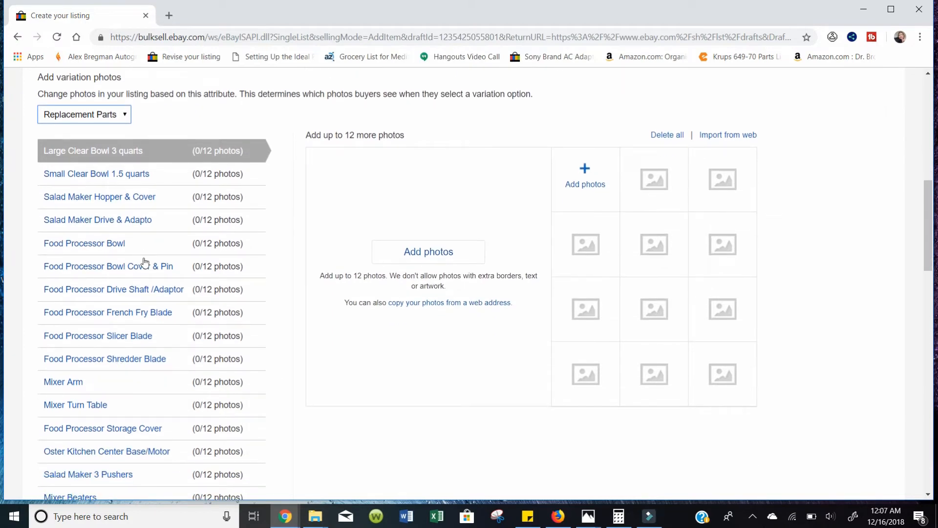
pyautogui.click(140, 151)
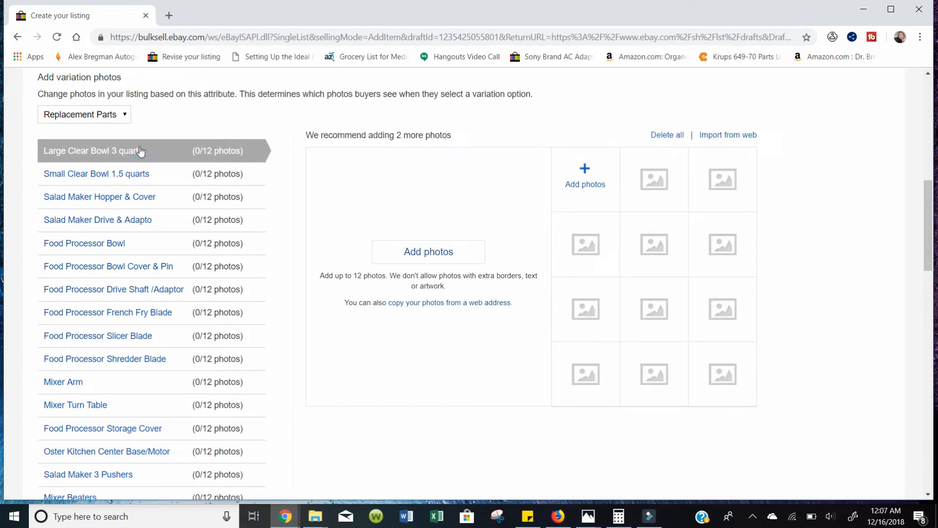
pyautogui.click(411, 255)
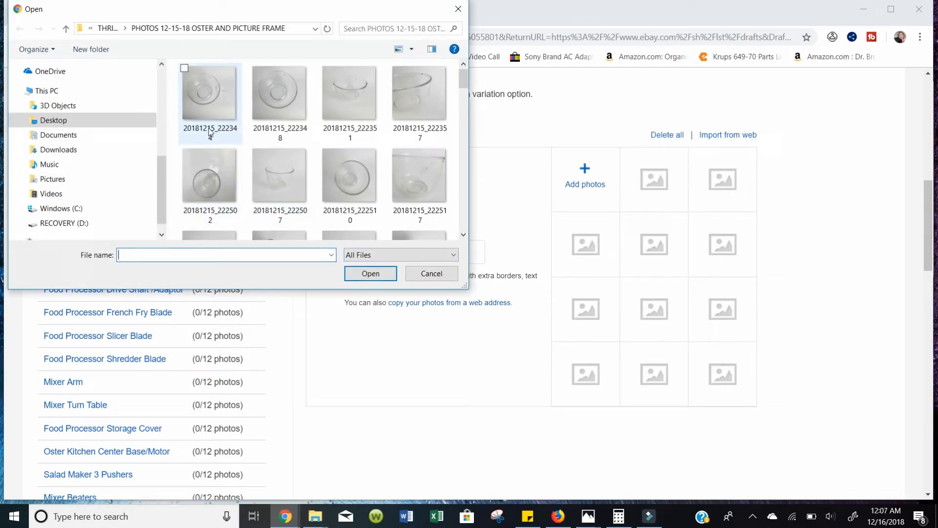
pyautogui.scroll(3, 125, 142)
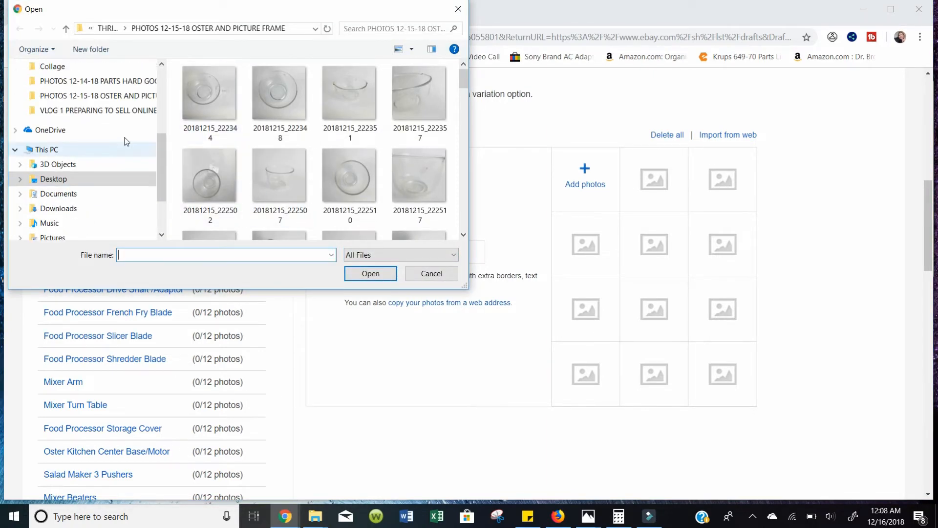
pyautogui.click(126, 112)
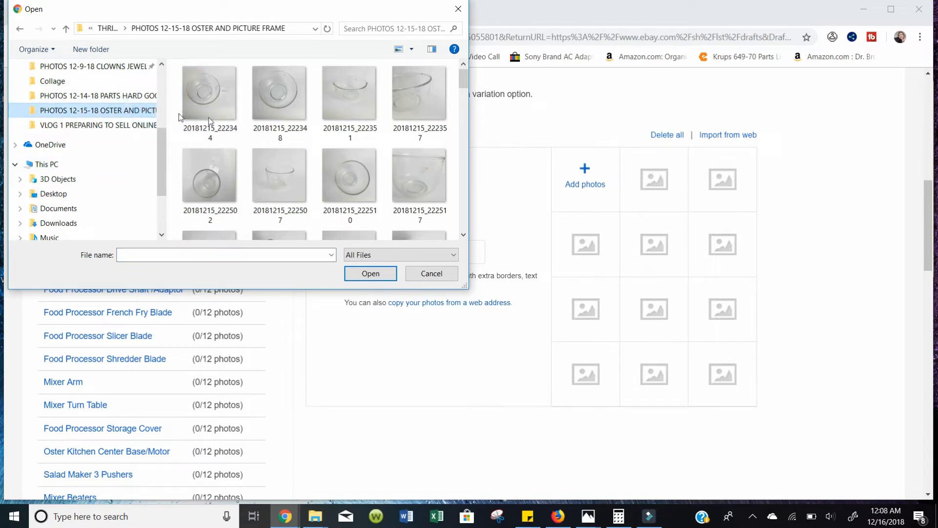
pyautogui.click(222, 106)
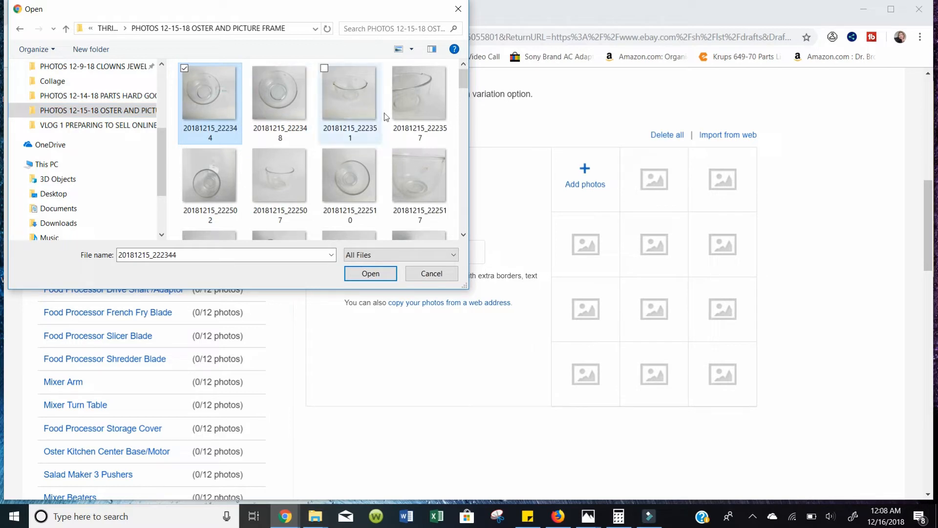
pyautogui.keyDown('shift'); pyautogui.click(421, 99); pyautogui.keyUp('shift')
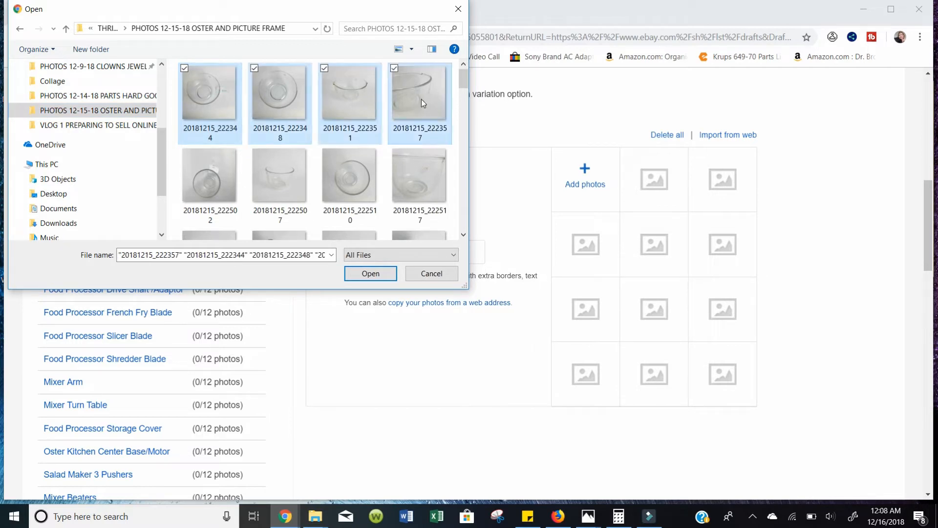
pyautogui.click(371, 273)
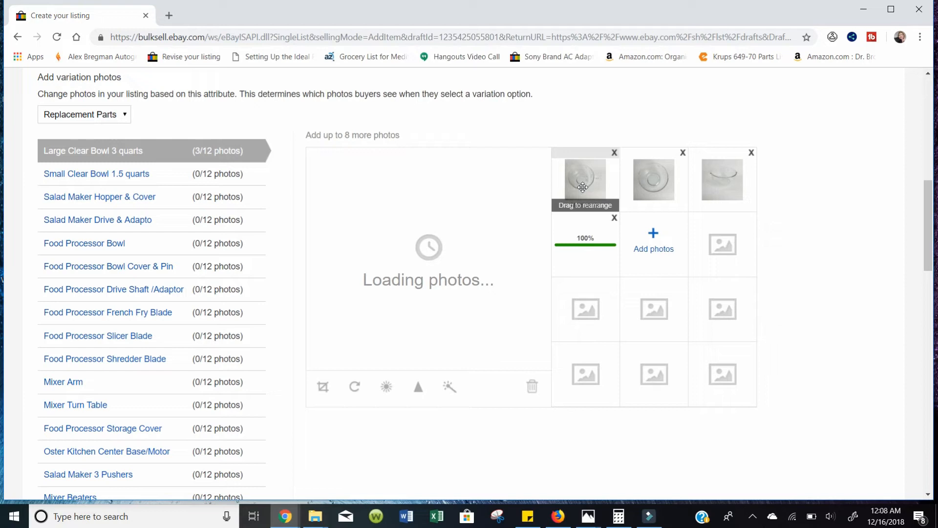
# Delete the photo showing the B23 paper tag from the Large Clear Bowl 3 quarts variation and check the remaining photos.
pyautogui.click(592, 183)
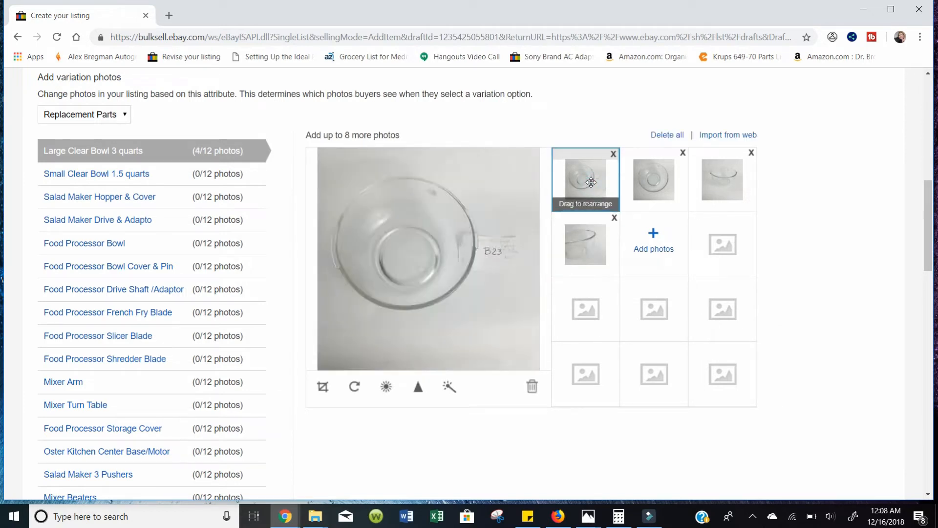
pyautogui.click(613, 154)
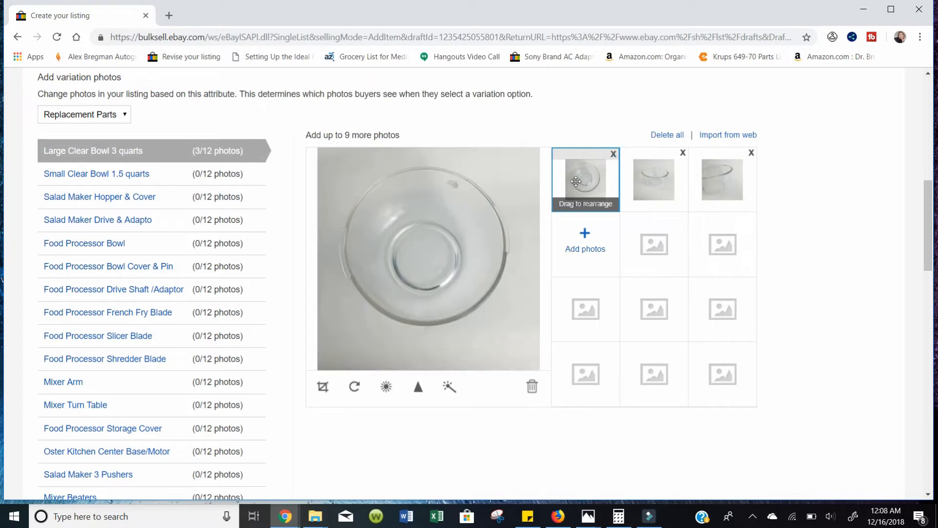
pyautogui.click(652, 183)
pyautogui.click(720, 183)
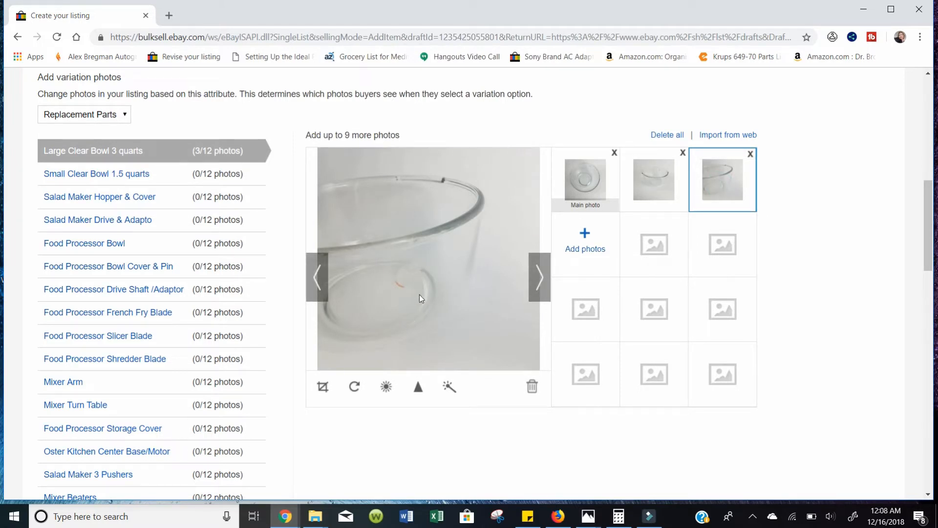
# Upload photos 20181215_222502 through 20181215_222517 to the Small Clear Bowl 1.5 quarts variation and delete the one showing the paper tag.
pyautogui.click(72, 175)
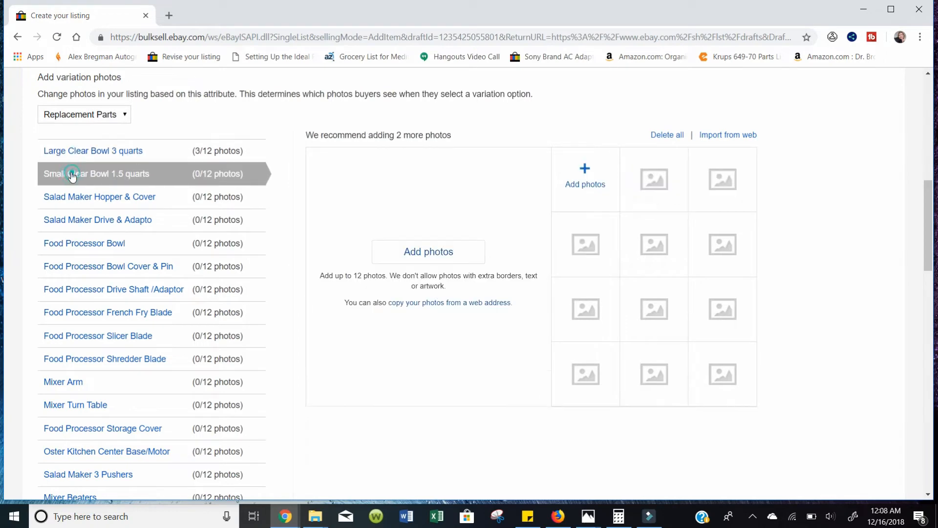
pyautogui.click(413, 253)
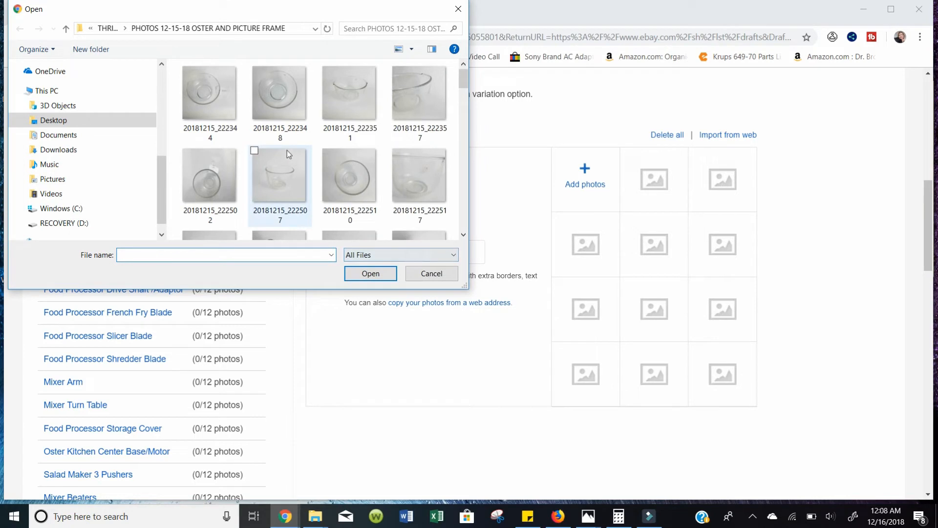
pyautogui.click(228, 177)
pyautogui.scroll(-2, 227, 181)
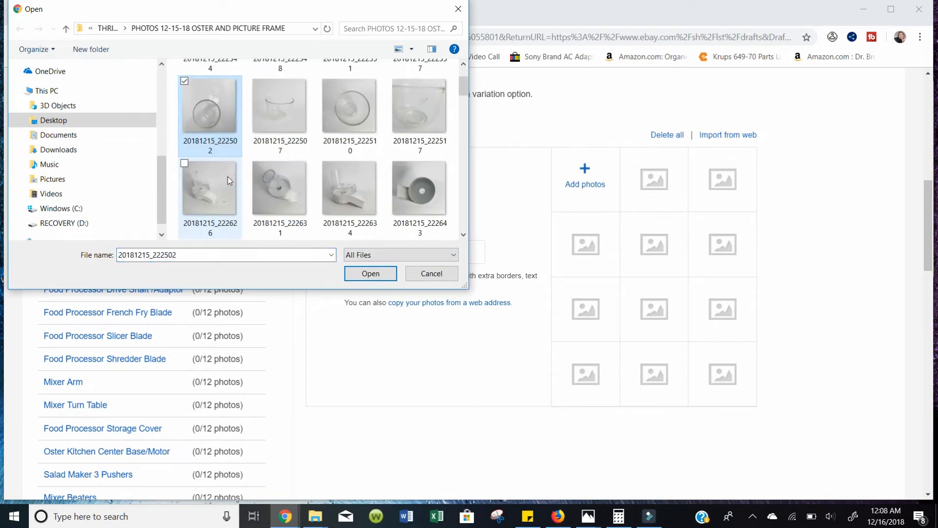
pyautogui.scroll(1, 228, 177)
pyautogui.scroll(-1, 227, 177)
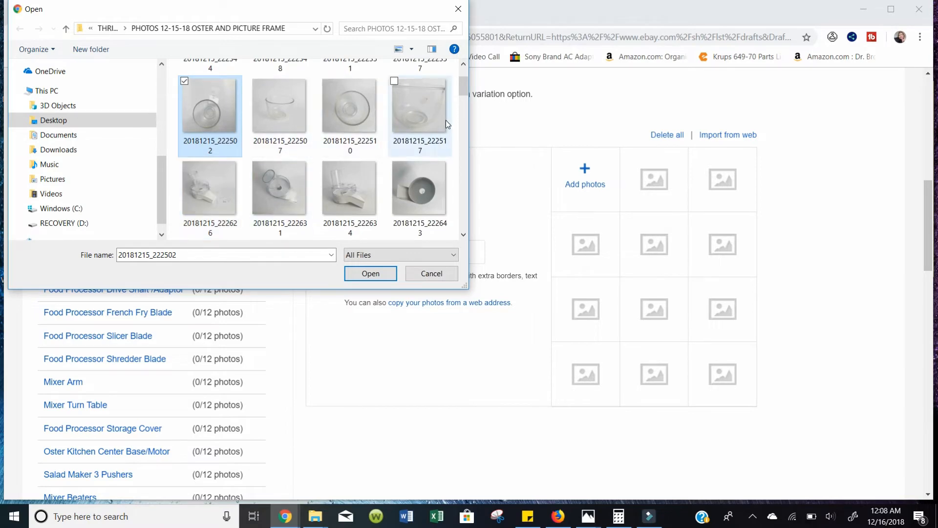
pyautogui.keyDown('shift'); pyautogui.click(425, 107); pyautogui.keyUp('shift')
pyautogui.click(381, 274)
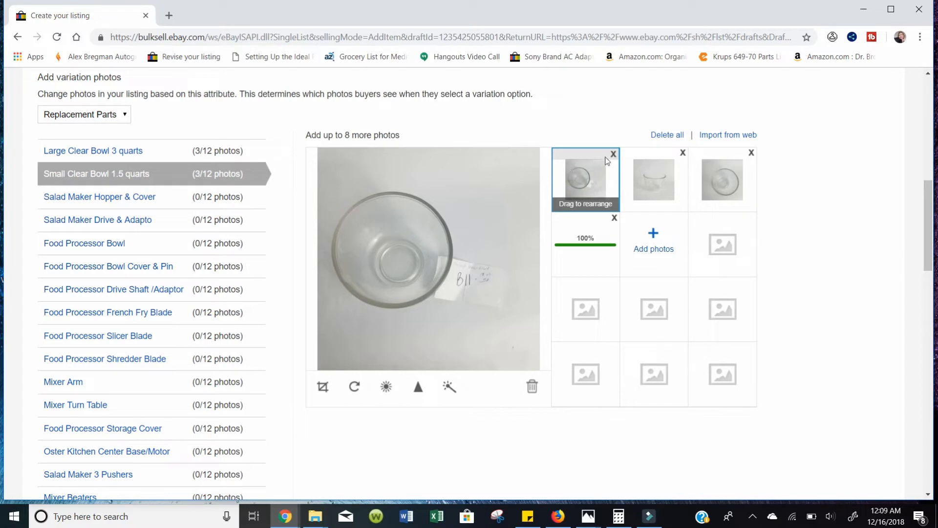
pyautogui.click(612, 155)
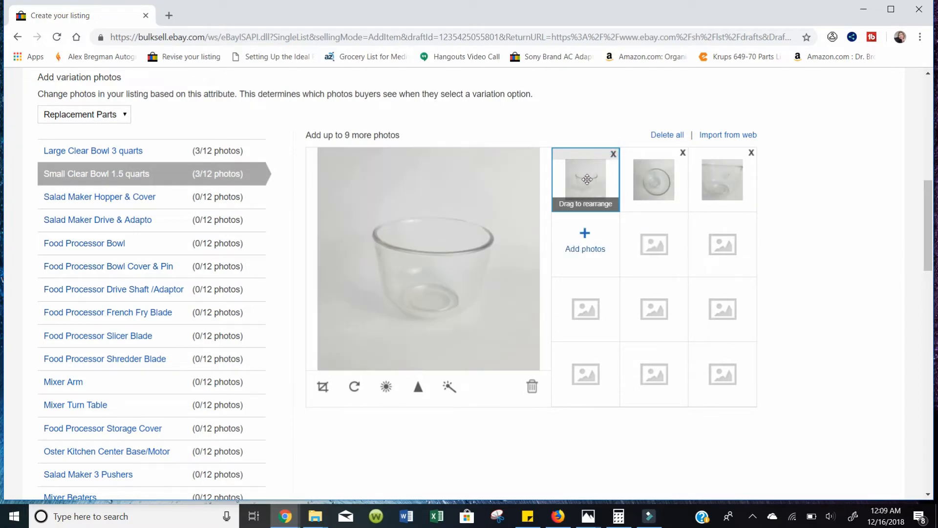
pyautogui.click(648, 187)
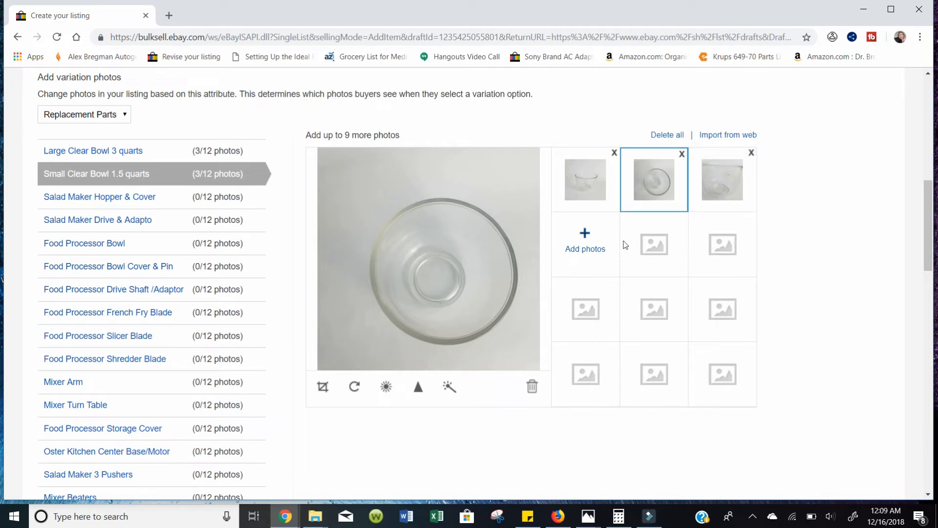
# Upload the four photos 20181215_222626 through 20181215_222643 to the Salad Maker Hopper & Cover variation.
pyautogui.click(124, 199)
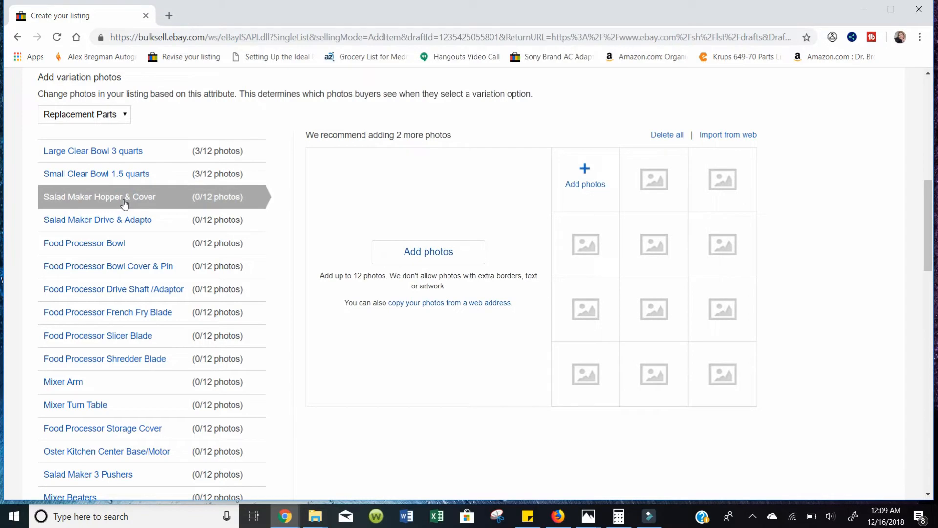
pyautogui.click(426, 252)
pyautogui.scroll(-1, 358, 197)
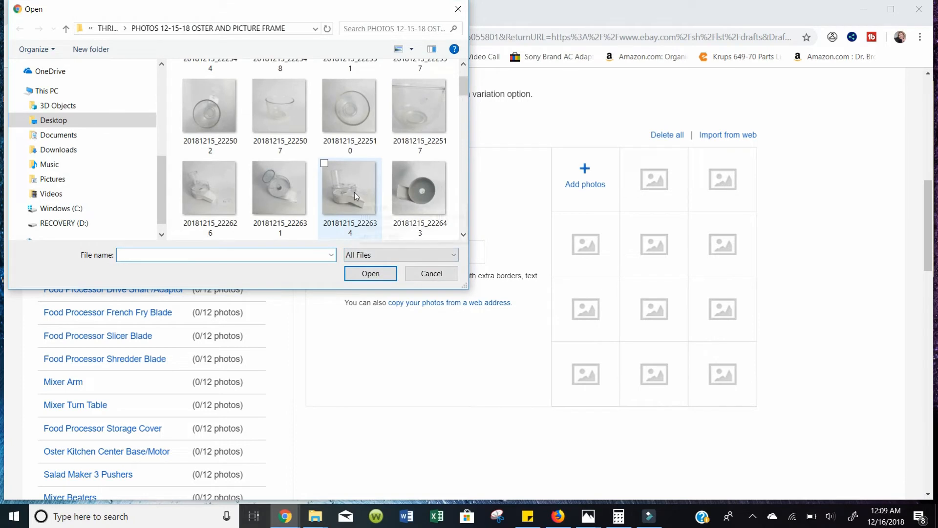
pyautogui.click(214, 194)
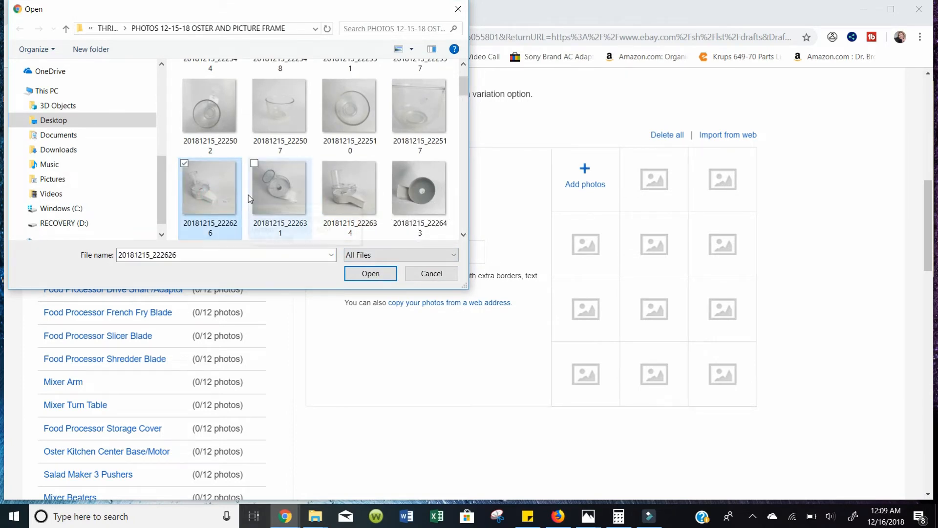
pyautogui.scroll(-1, 248, 196)
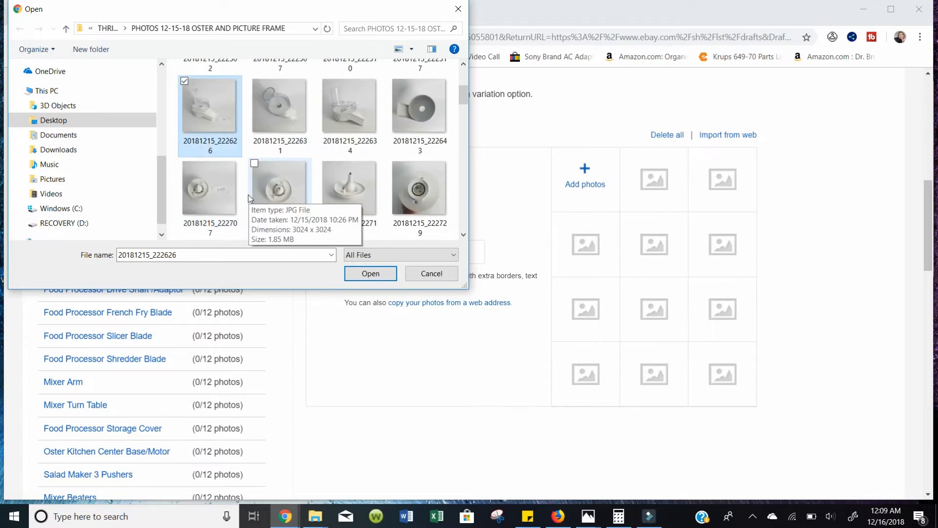
pyautogui.keyDown('shift'); pyautogui.click(407, 116); pyautogui.keyUp('shift')
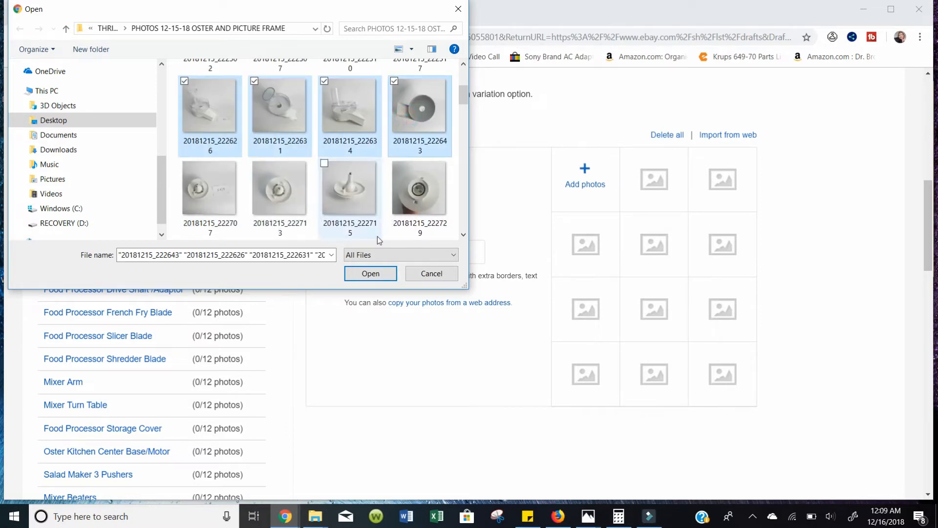
pyautogui.click(371, 274)
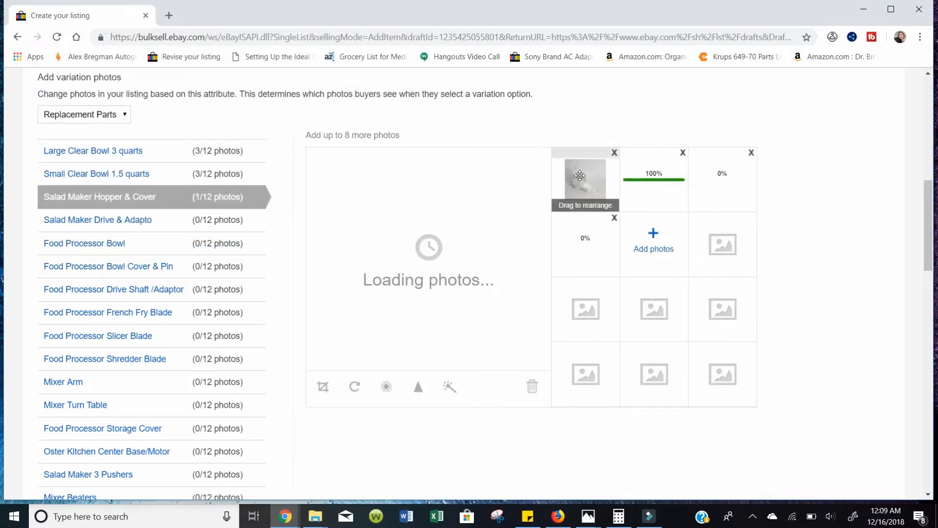
# Delete the first Salad Maker Hopper & Cover photo and make the side view of the assembled hopper the main photo.
pyautogui.click(613, 154)
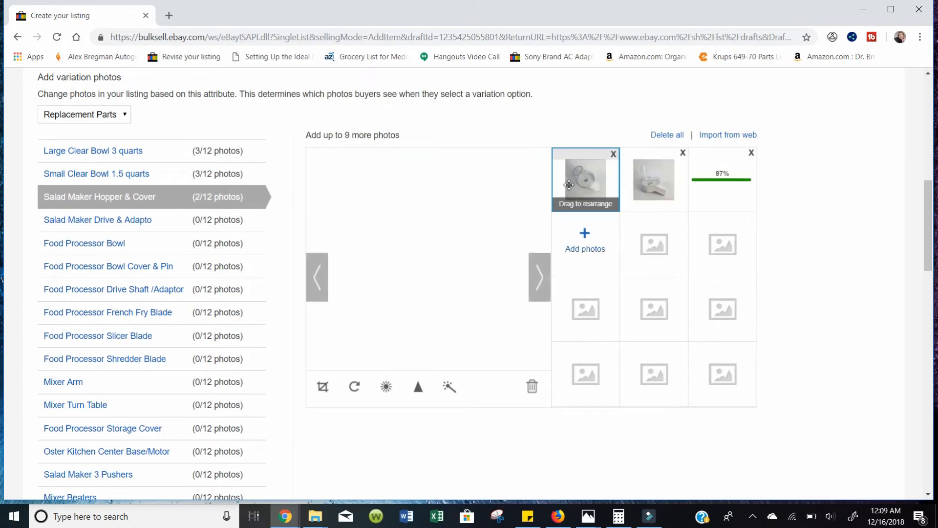
pyautogui.click(539, 278)
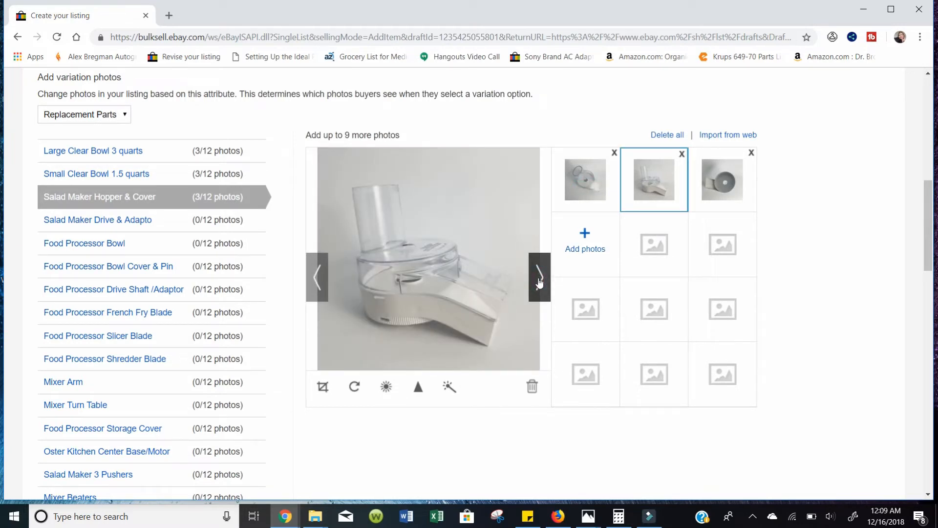
pyautogui.moveTo(650, 180); pyautogui.dragTo(567, 200)
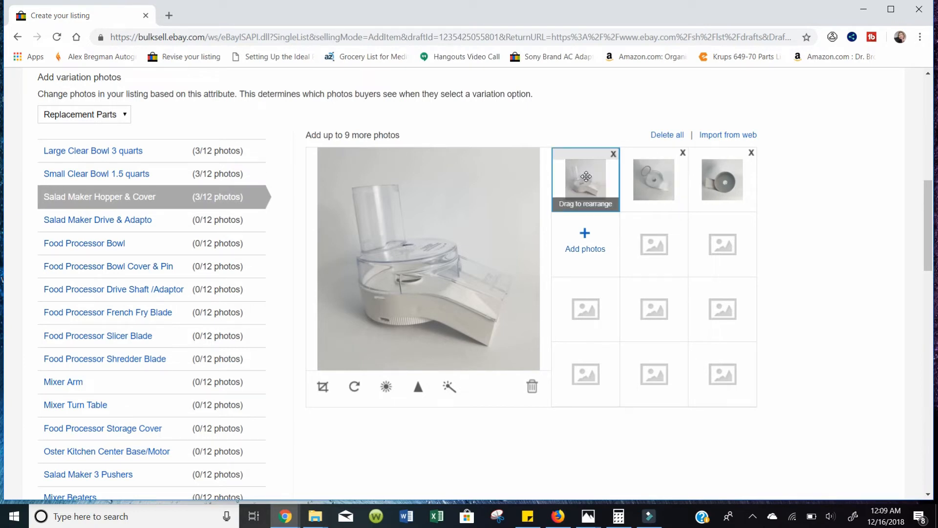
pyautogui.click(541, 278)
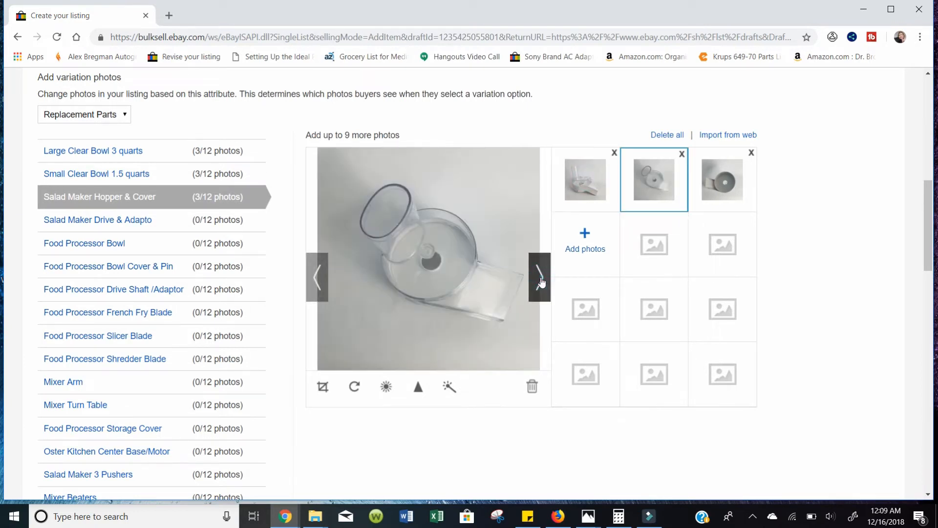
pyautogui.click(541, 279)
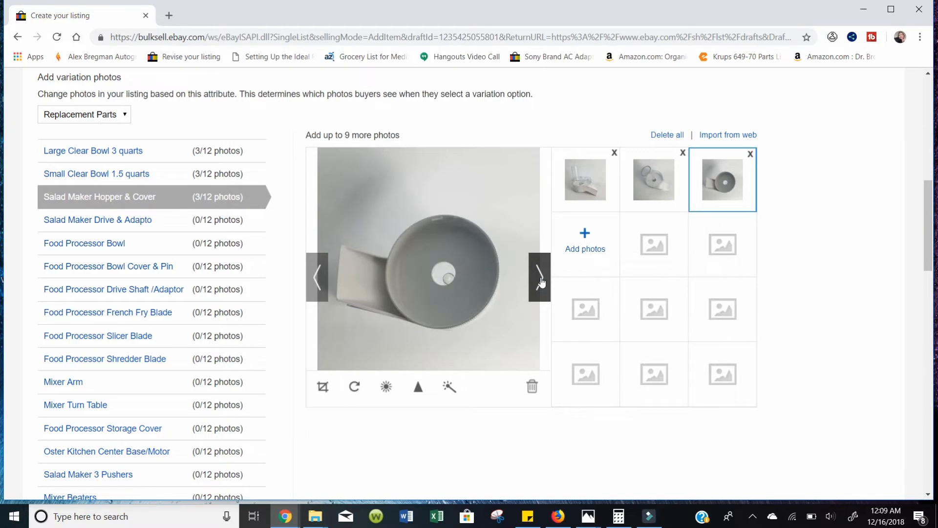
# Check the photos in the variations table, save the variations and return to the listing form.
pyautogui.click(153, 221)
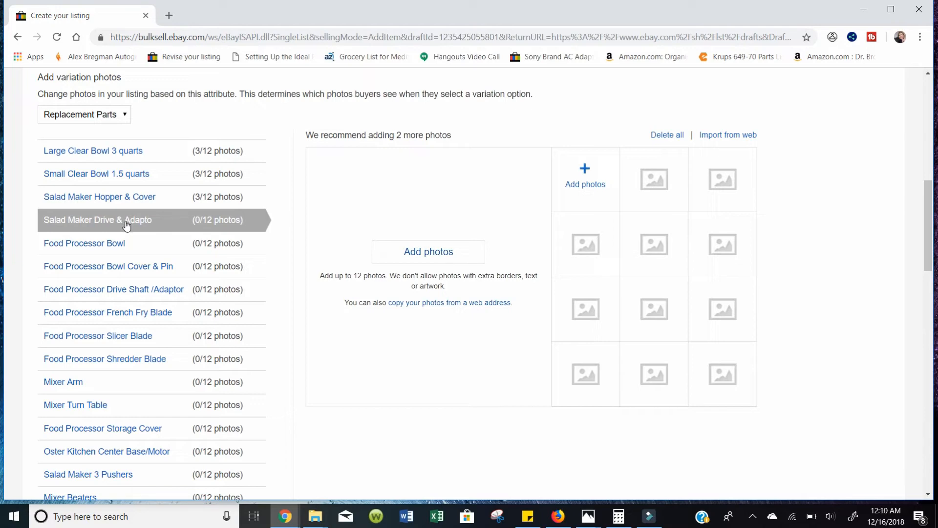
pyautogui.scroll(-20, 128, 228)
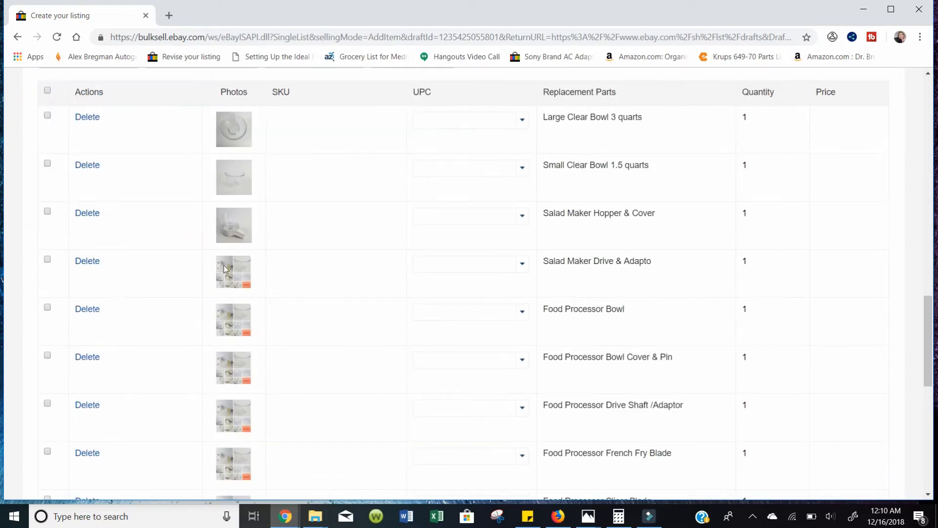
pyautogui.scroll(1, 259, 289)
pyautogui.scroll(-1, 261, 291)
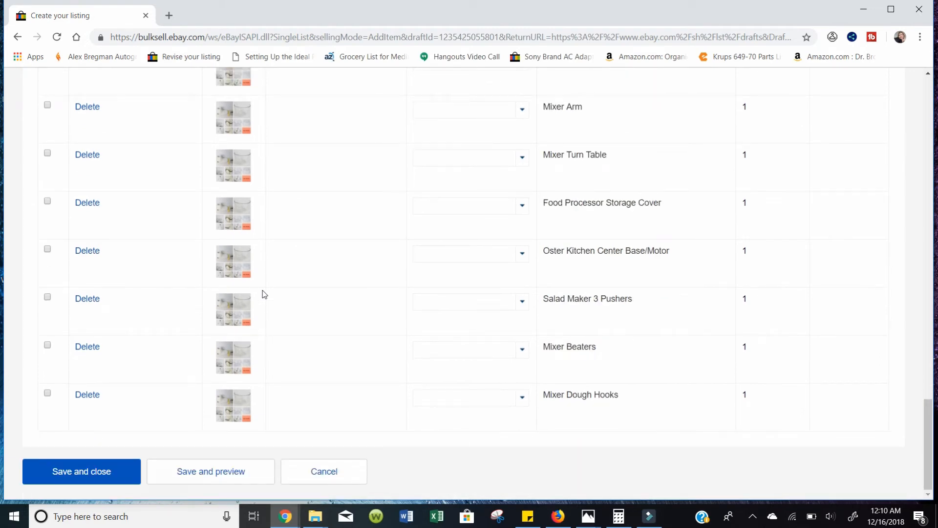
pyautogui.click(103, 477)
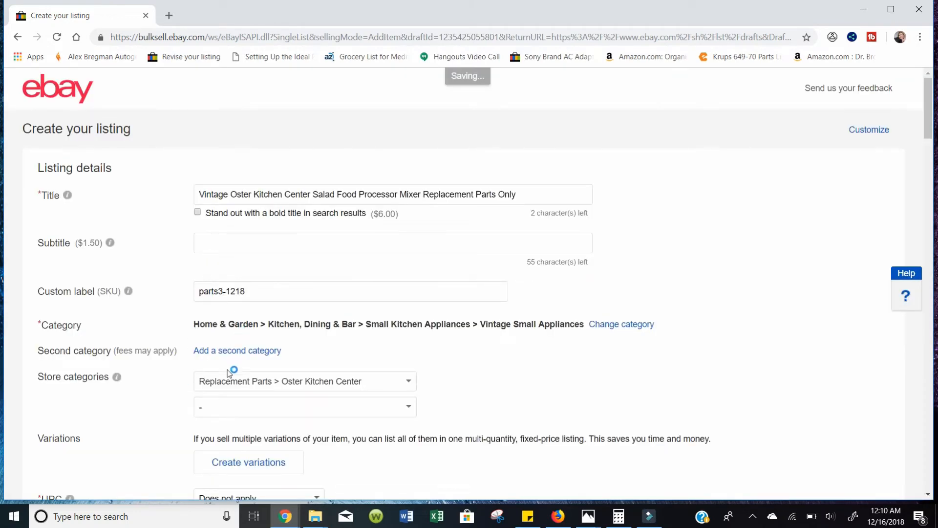
pyautogui.scroll(-1, 249, 382)
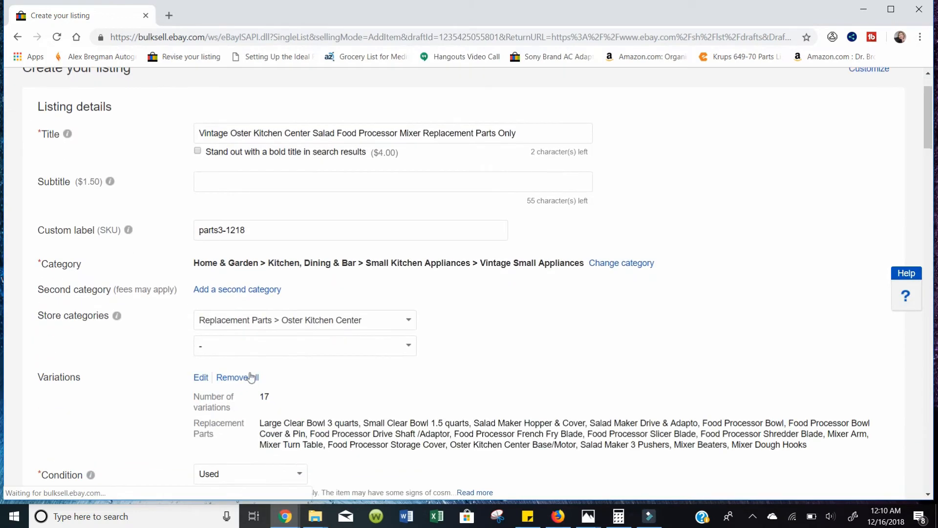
pyautogui.scroll(-2, 248, 367)
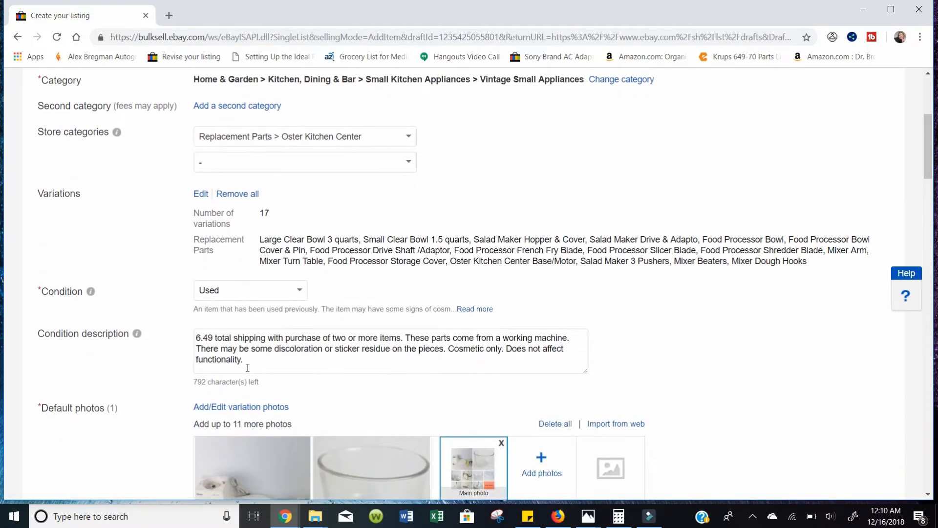
# Replace the misspelled Salad Maker Drive & Adapto option with a custom Salad Maker Drive/Adaptor option and update the variations, adding rows automatically.
pyautogui.scroll(1, 248, 367)
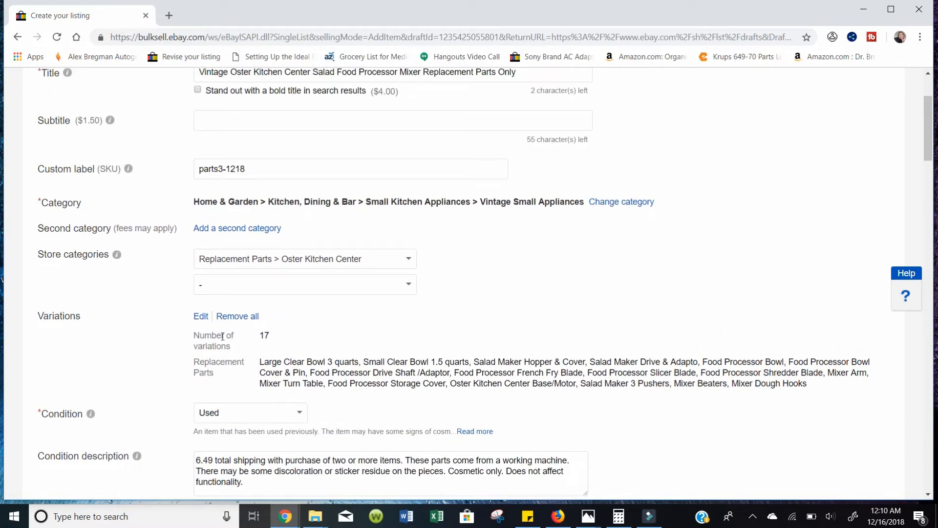
pyautogui.click(200, 316)
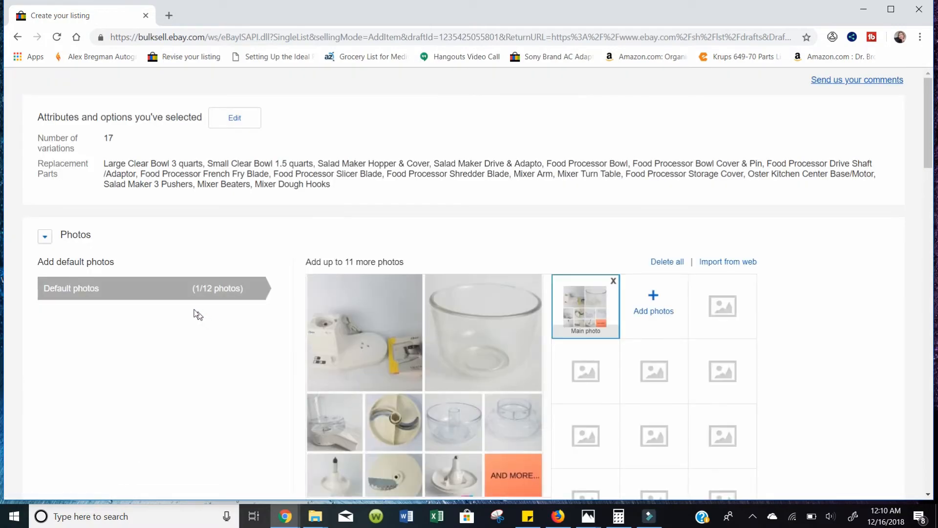
pyautogui.click(231, 119)
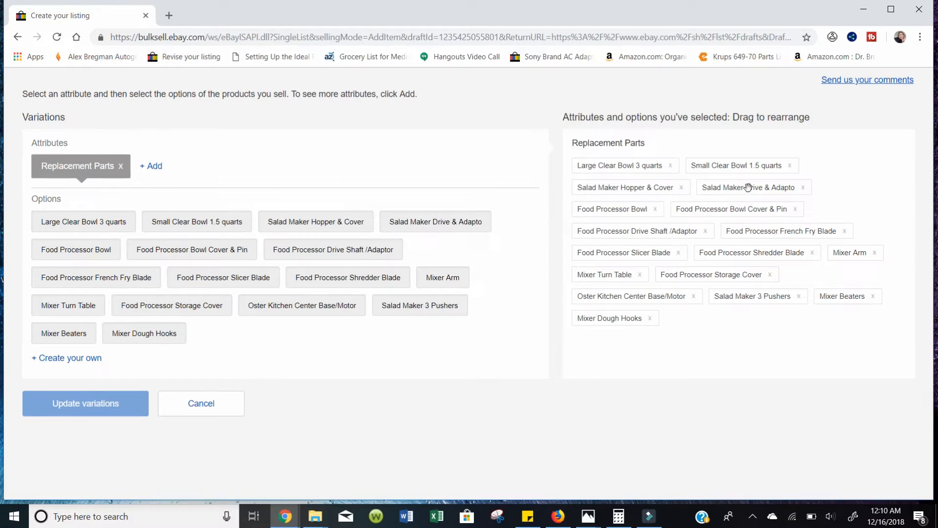
pyautogui.click(804, 189)
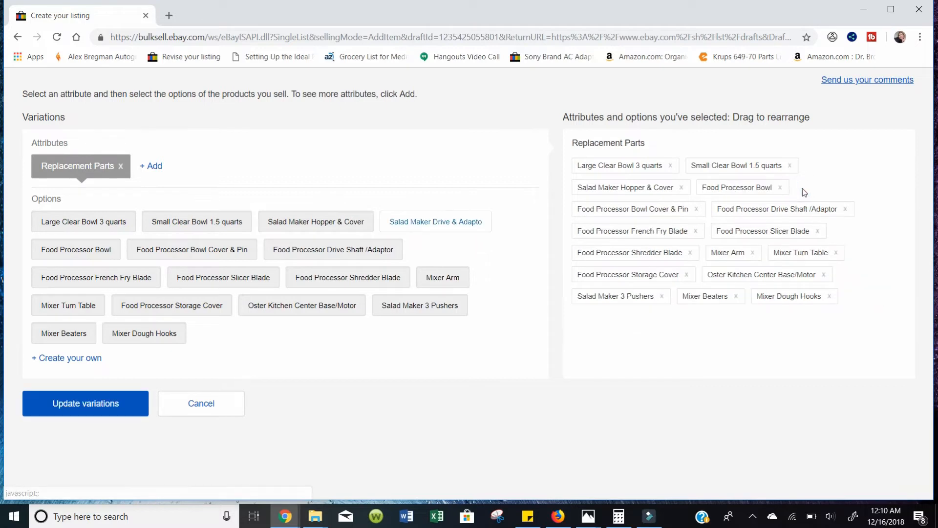
pyautogui.click(94, 359)
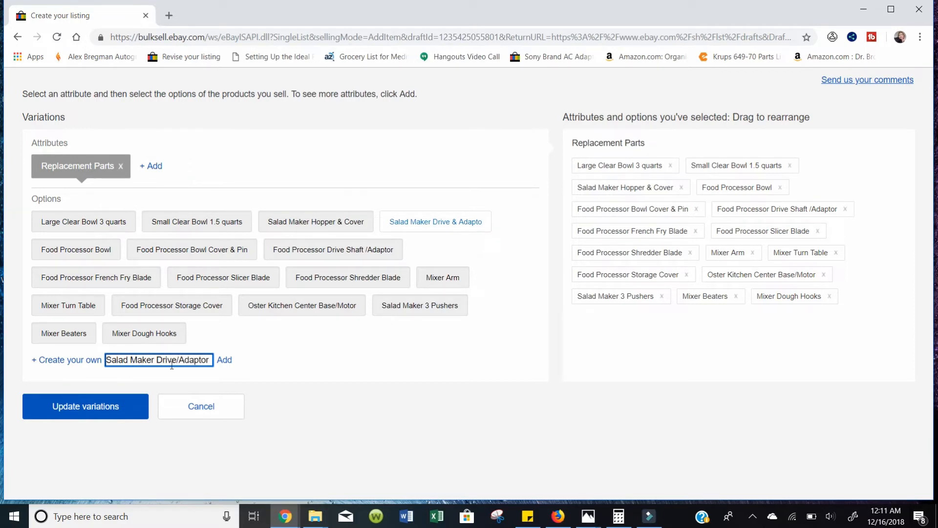
pyautogui.click(224, 361)
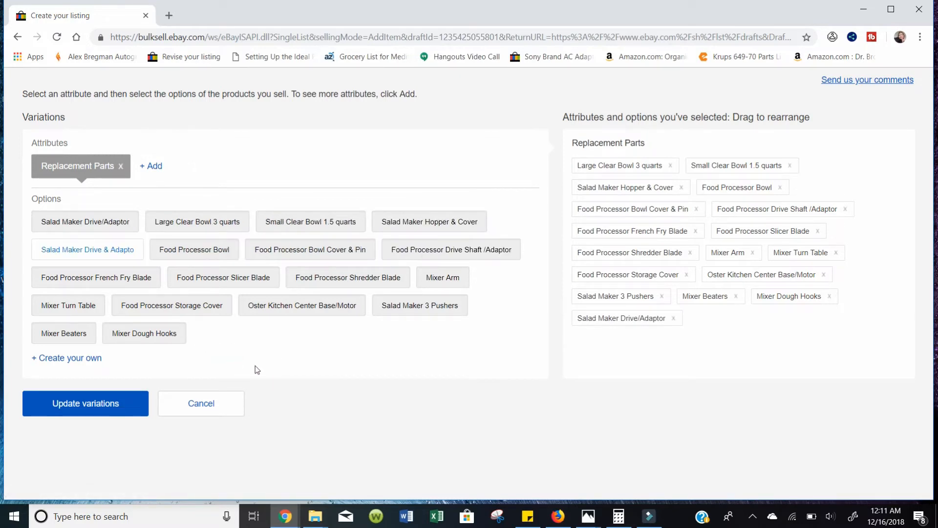
pyautogui.click(108, 407)
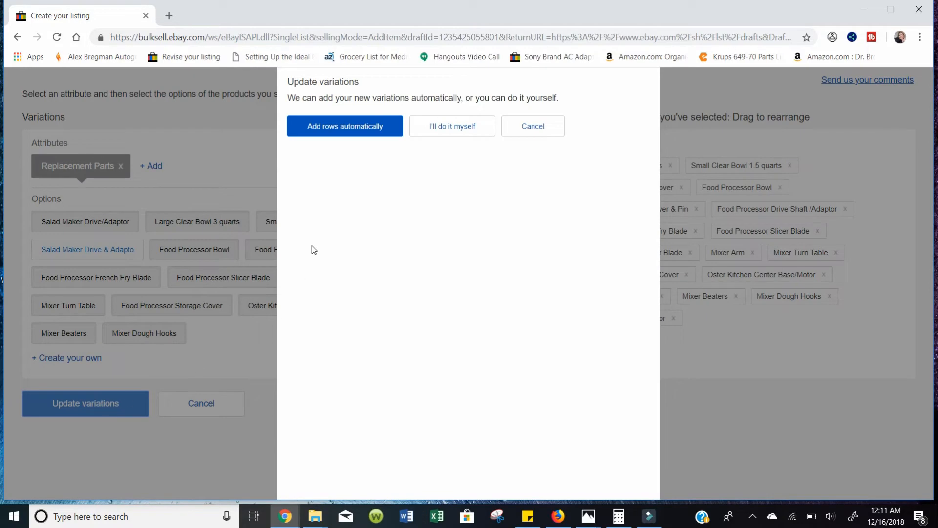
pyautogui.click(353, 126)
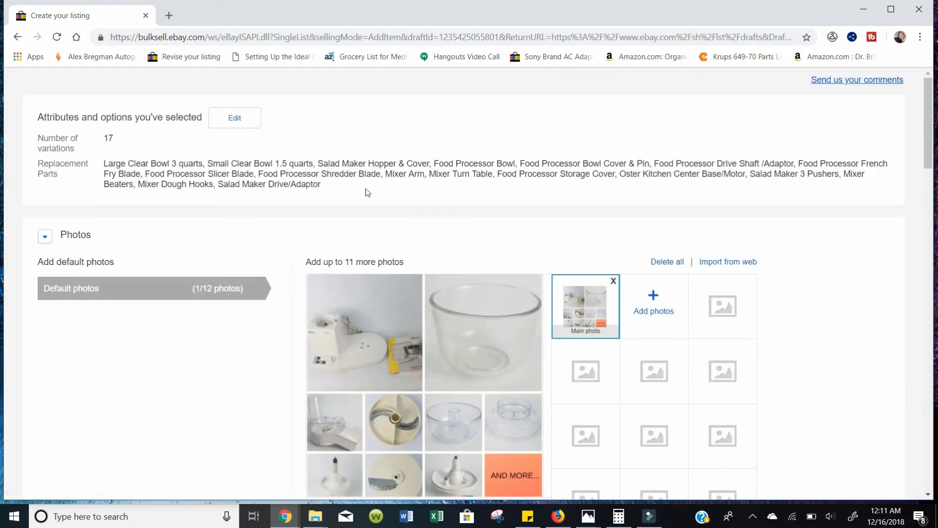
# Upload the four photos 20181215_222754 through 20181215_222808 to the Food Processor Bowl variation.
pyautogui.scroll(-8, 355, 226)
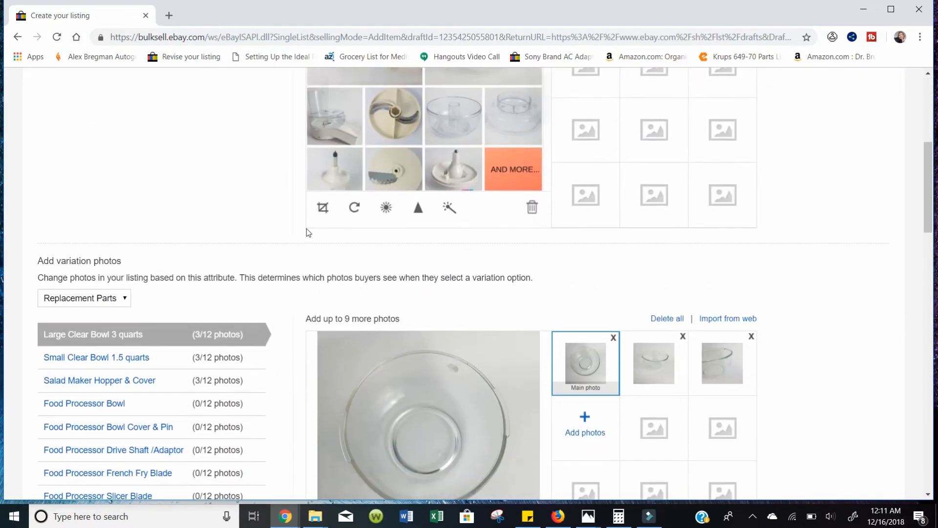
pyautogui.scroll(-1, 274, 245)
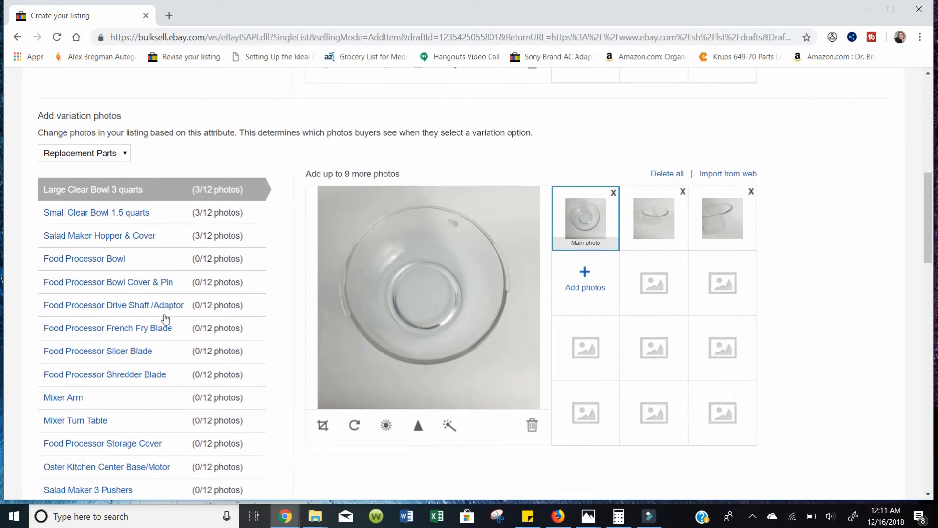
pyautogui.click(152, 283)
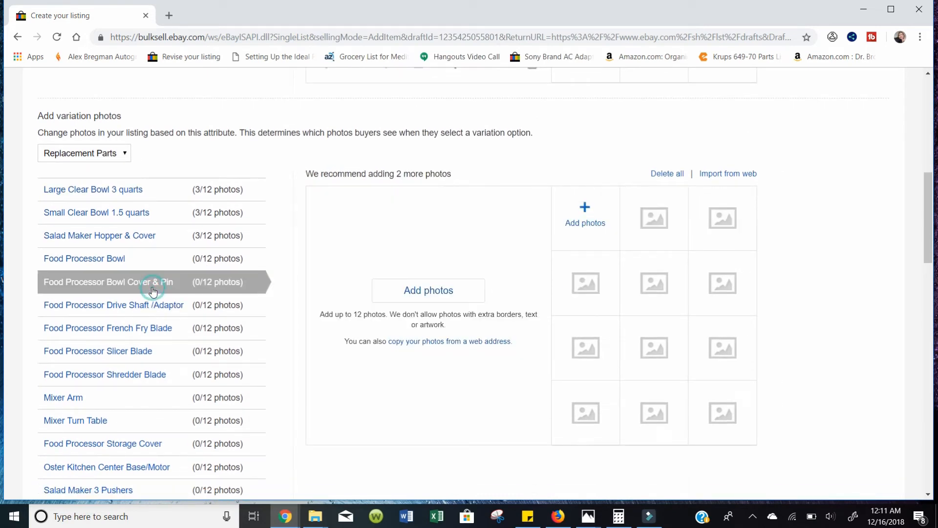
pyautogui.click(156, 262)
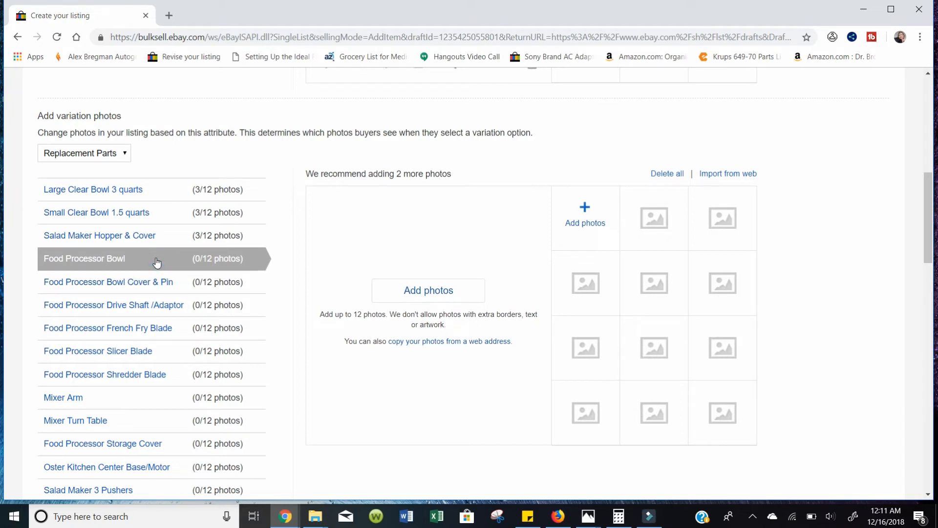
pyautogui.scroll(2, 342, 279)
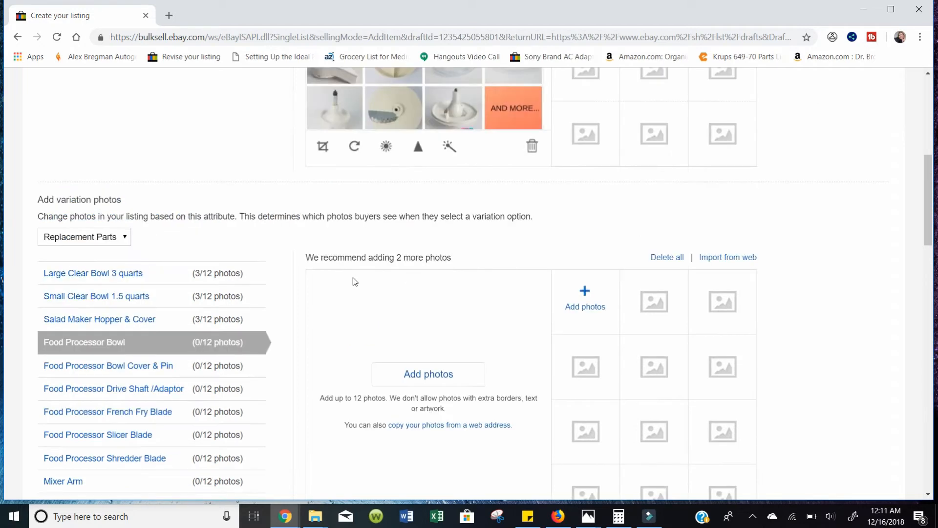
pyautogui.click(425, 374)
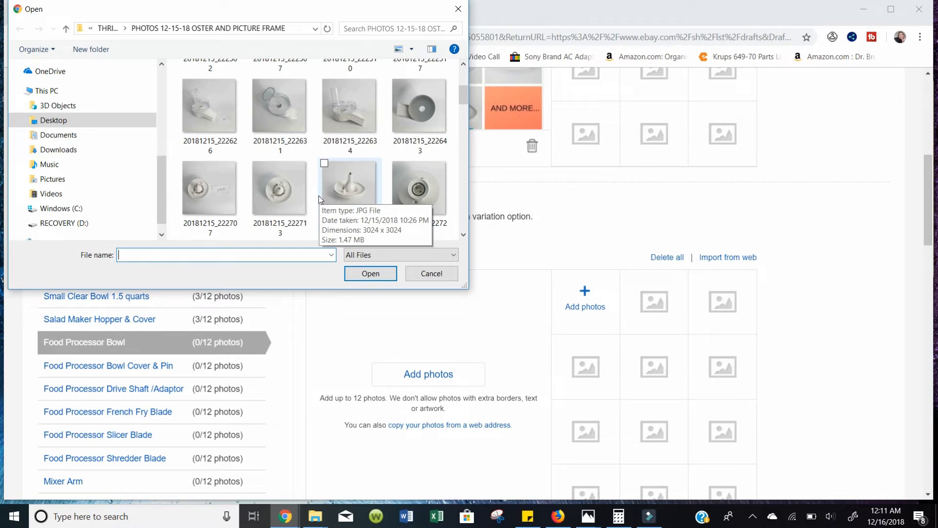
pyautogui.scroll(-1, 318, 196)
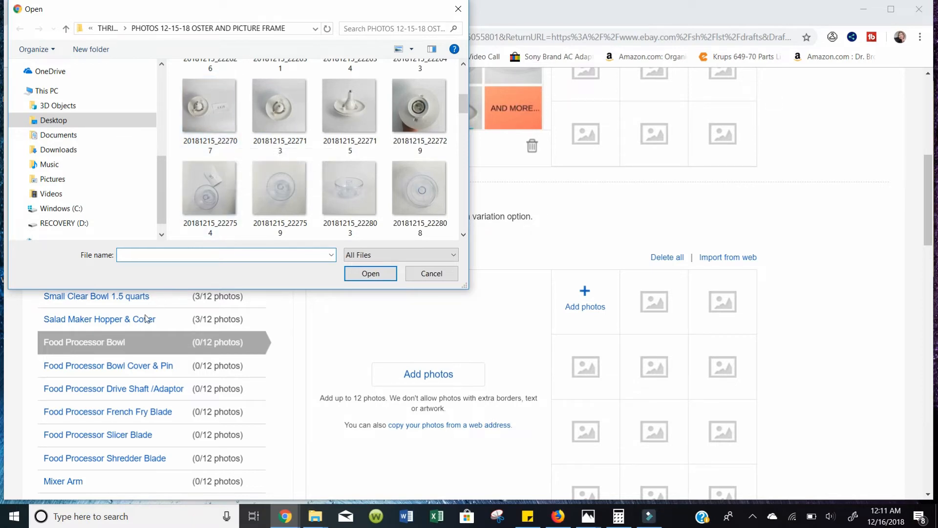
pyautogui.scroll(-3, 142, 343)
pyautogui.scroll(-1, 142, 370)
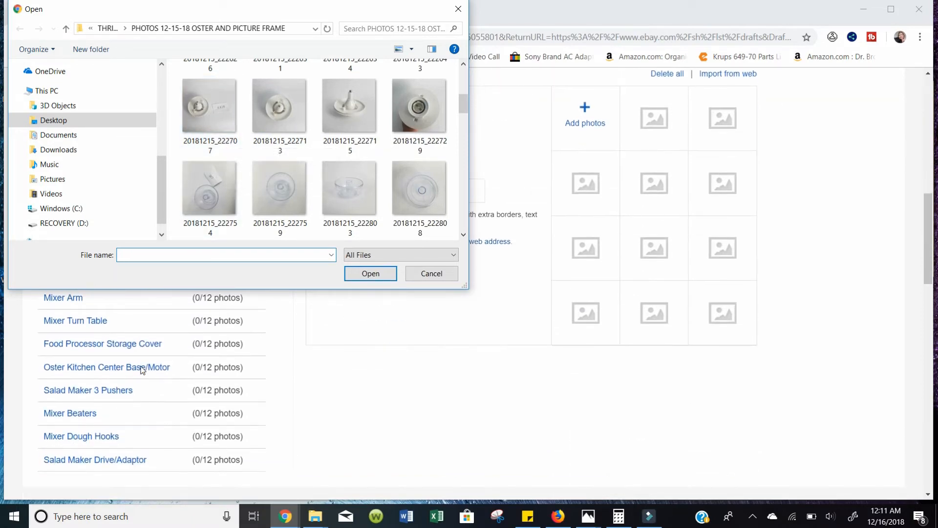
pyautogui.scroll(1, 142, 370)
pyautogui.scroll(-1, 143, 370)
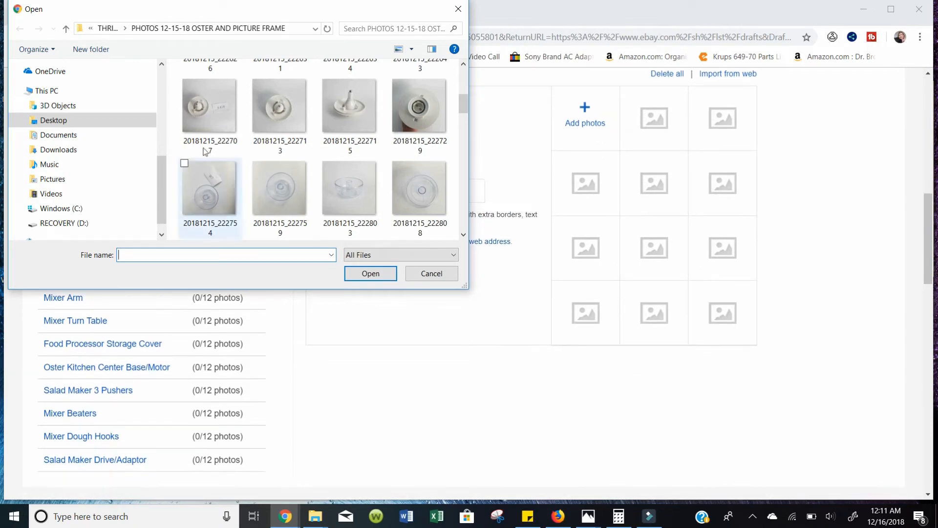
pyautogui.scroll(1, 224, 104)
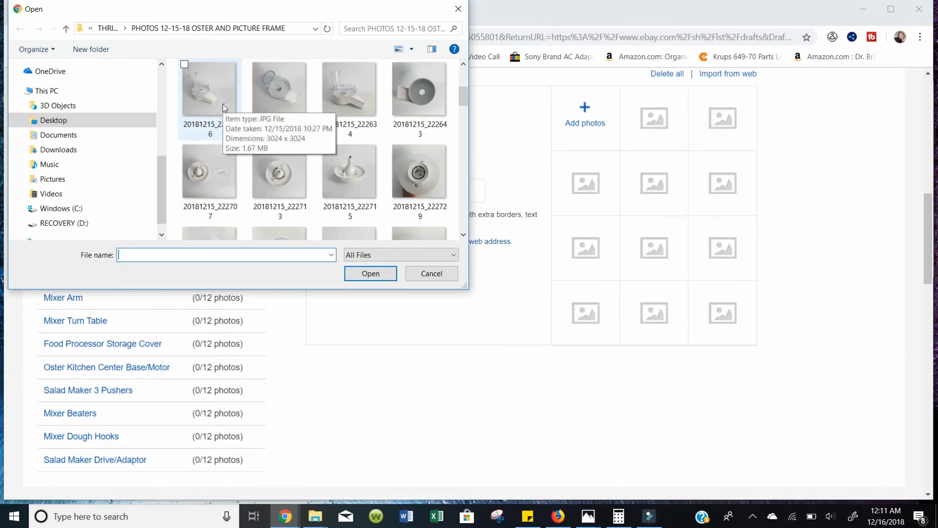
pyautogui.scroll(-1, 222, 110)
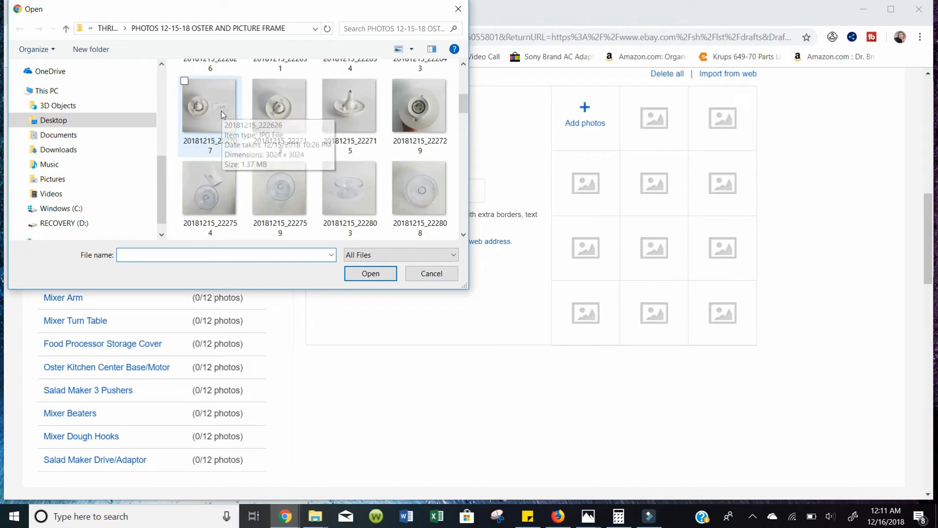
pyautogui.click(208, 193)
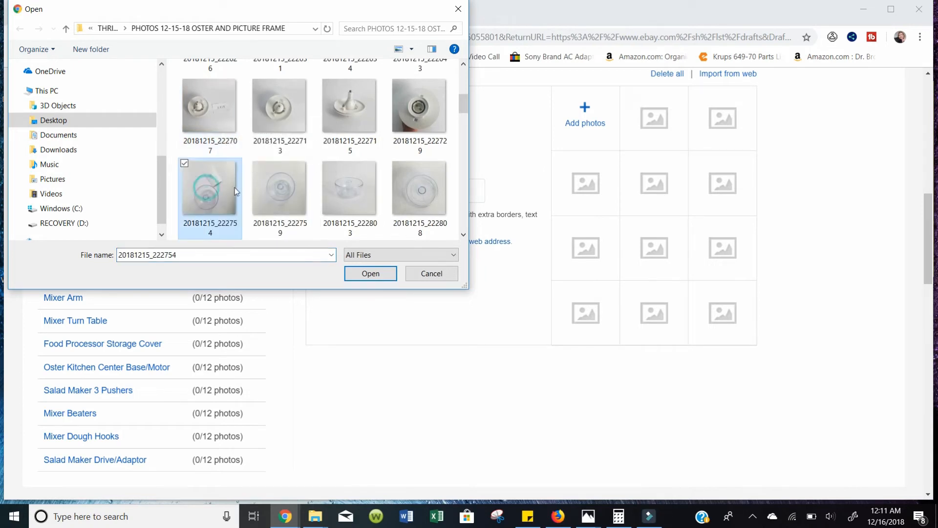
pyautogui.scroll(-1, 252, 189)
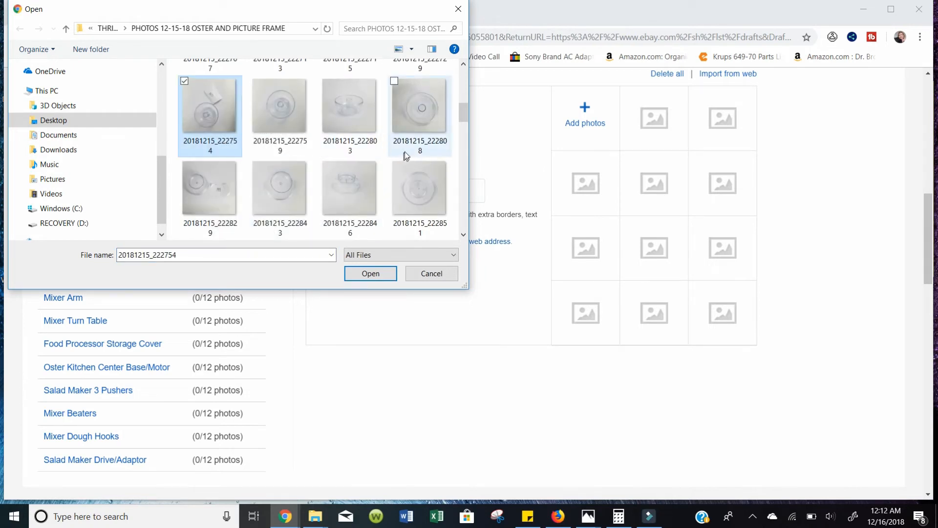
pyautogui.keyDown('shift'); pyautogui.click(431, 111); pyautogui.keyUp('shift')
pyautogui.click(368, 275)
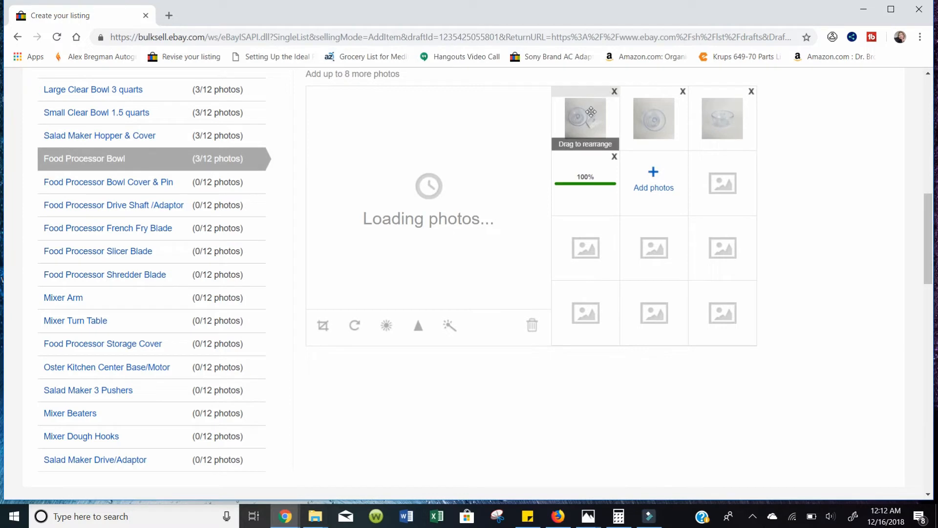
# Delete the Food Processor Bowl photo showing the paper tag and make the side view of the bowl the main photo.
pyautogui.click(614, 93)
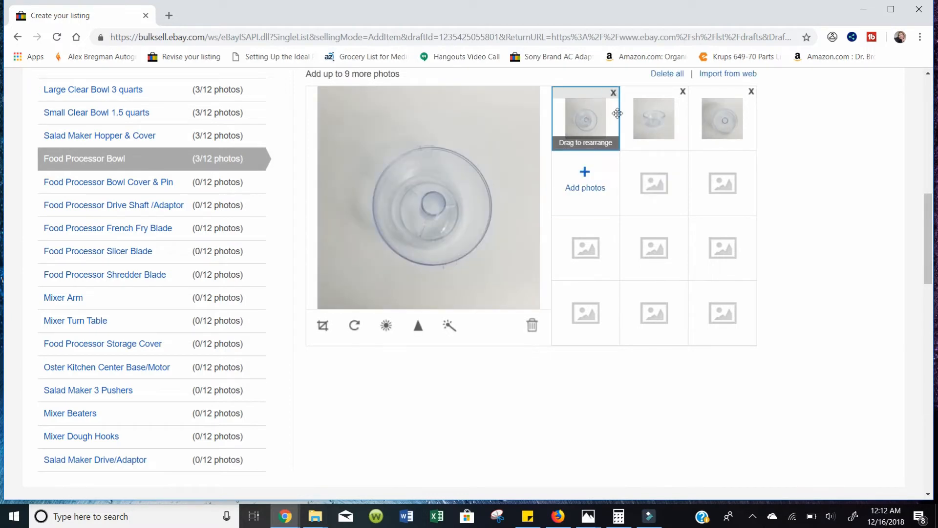
pyautogui.moveTo(652, 116)
pyautogui.mouseDown()
pyautogui.moveTo(587, 103)
pyautogui.moveTo(584, 110)
pyautogui.mouseUp()
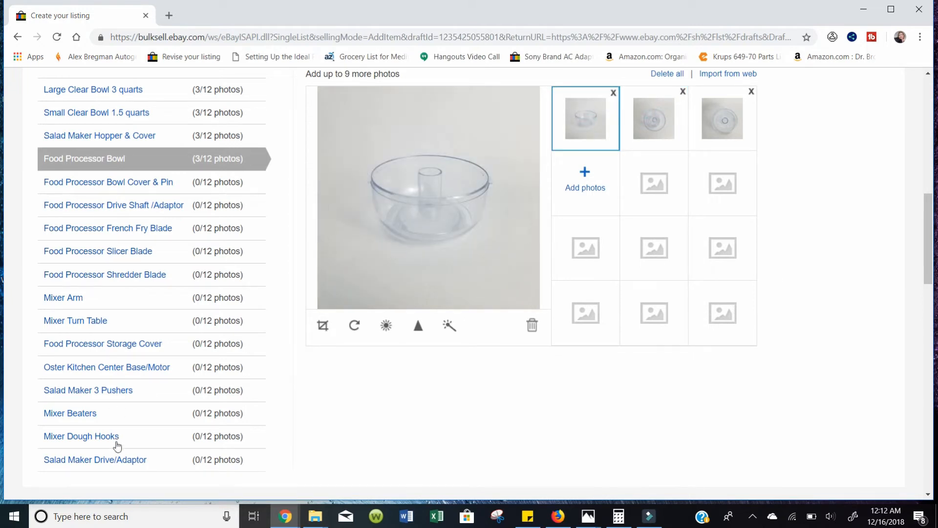
# Upload the four photos 20181215_222707 through 20181215_222729 to the Salad Maker Drive/Adaptor variation.
pyautogui.click(134, 464)
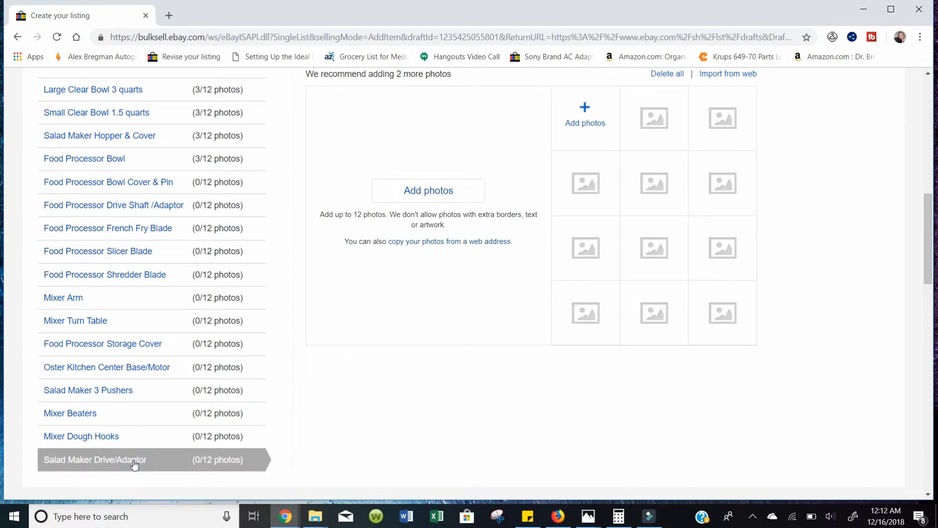
pyautogui.click(412, 198)
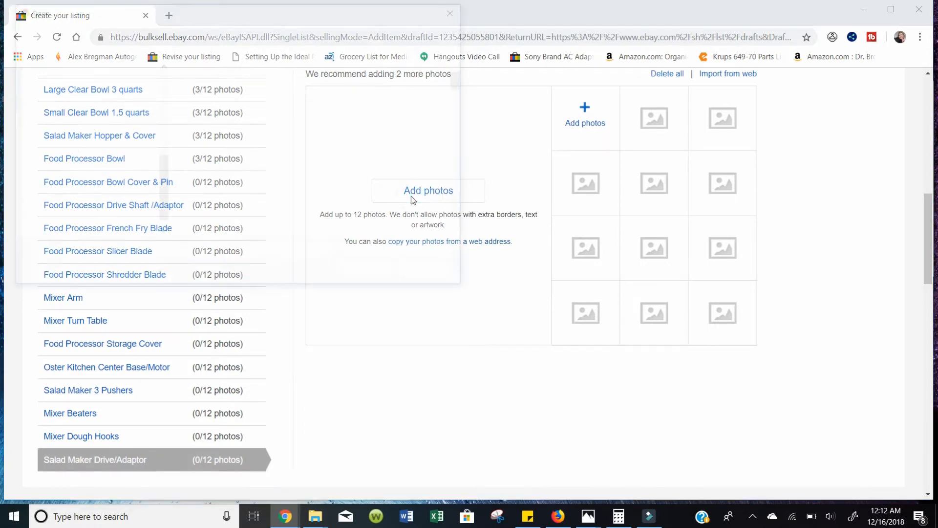
pyautogui.scroll(-1, 268, 183)
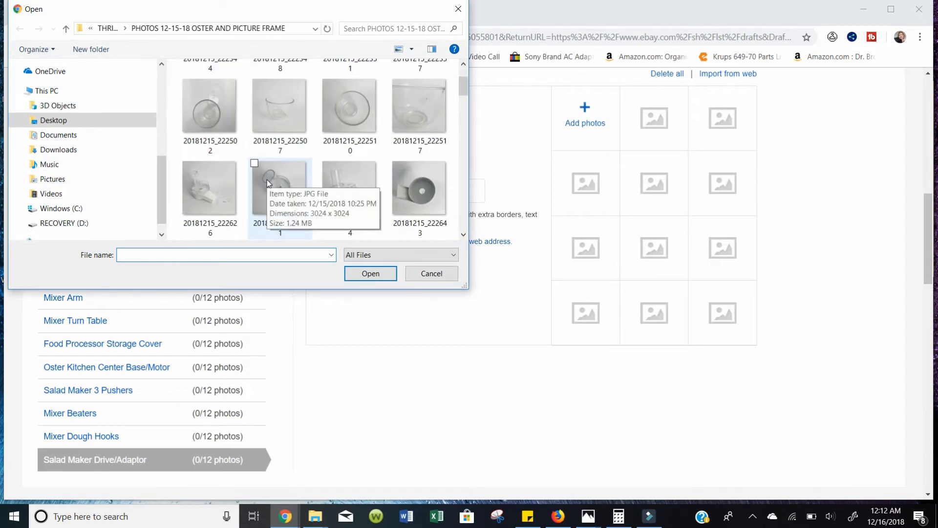
pyautogui.scroll(-1, 267, 180)
pyautogui.click(197, 173)
pyautogui.scroll(-1, 199, 182)
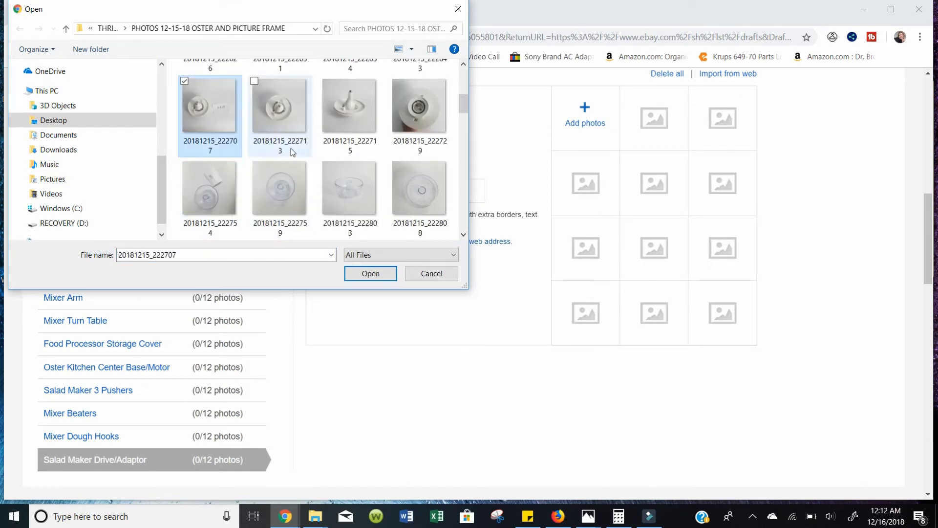
pyautogui.keyDown('shift'); pyautogui.click(415, 111); pyautogui.keyUp('shift')
pyautogui.click(377, 273)
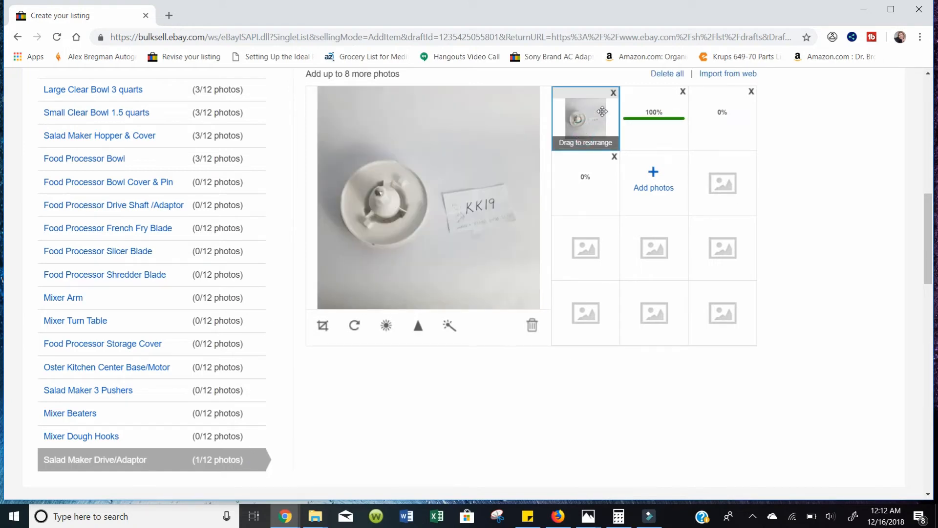
# Delete the Salad Maker Drive/Adaptor photo showing the paper tag and make the side view of the part the main photo.
pyautogui.click(614, 93)
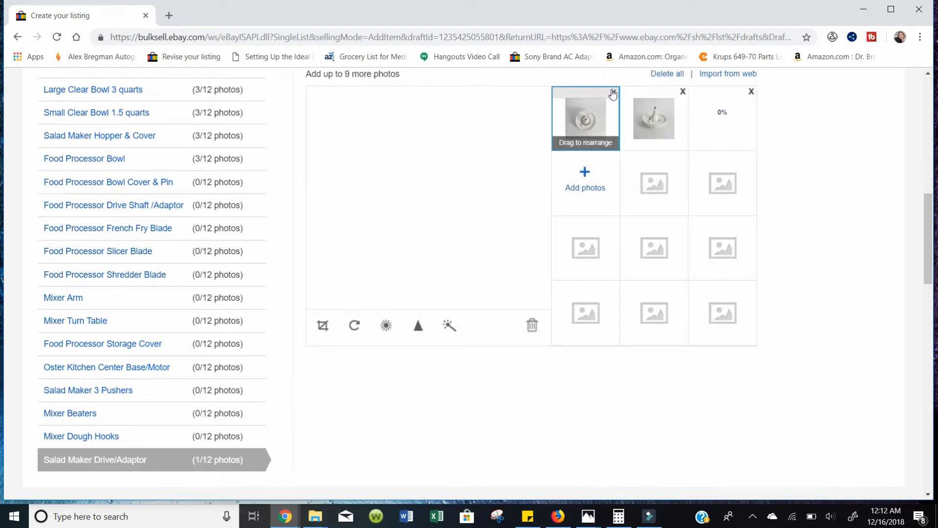
pyautogui.moveTo(650, 118); pyautogui.dragTo(586, 113)
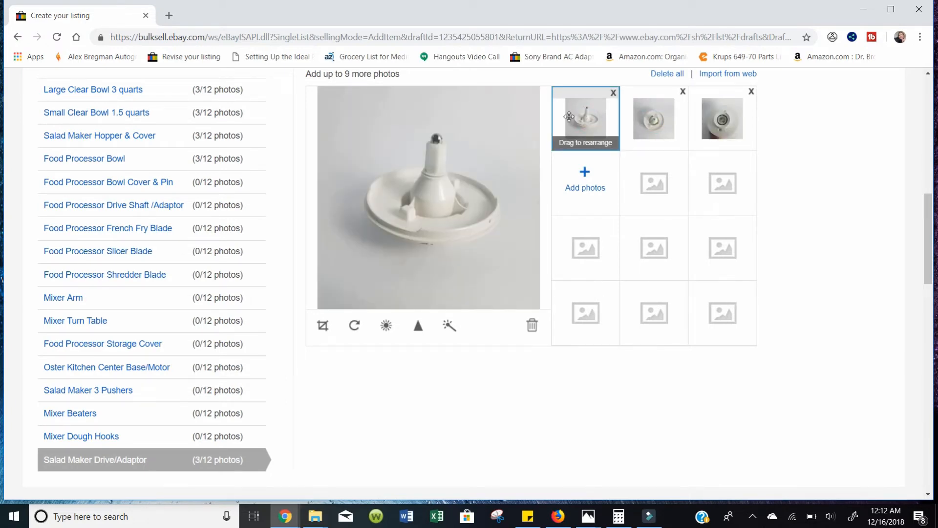
# Check the uploaded photos of the Salad Maker Hopper & Cover and Small Clear Bowl 1.5 quarts variations.
pyautogui.scroll(1, 172, 206)
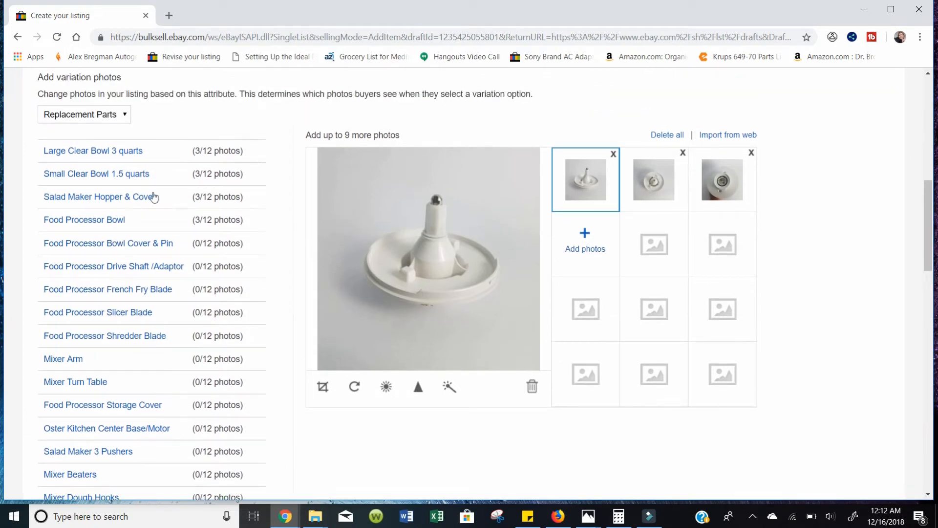
pyautogui.click(142, 198)
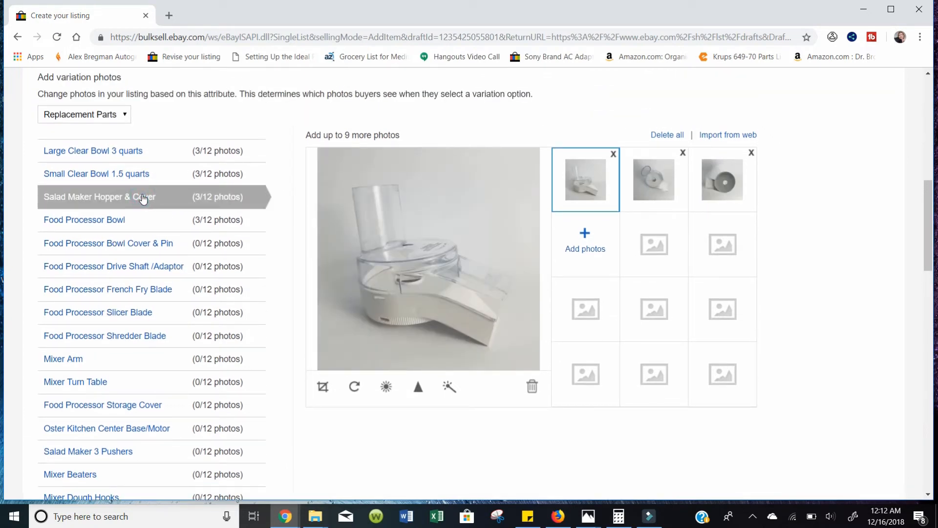
pyautogui.click(145, 176)
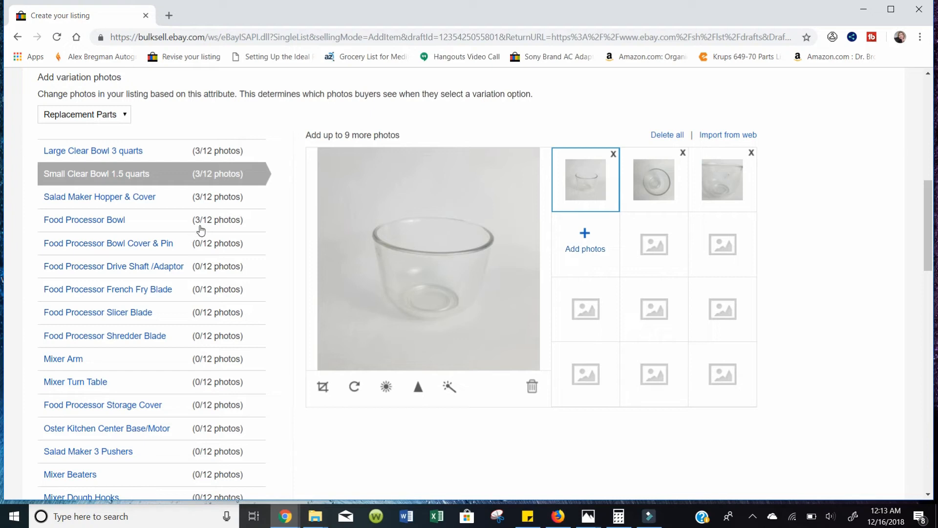
pyautogui.click(134, 249)
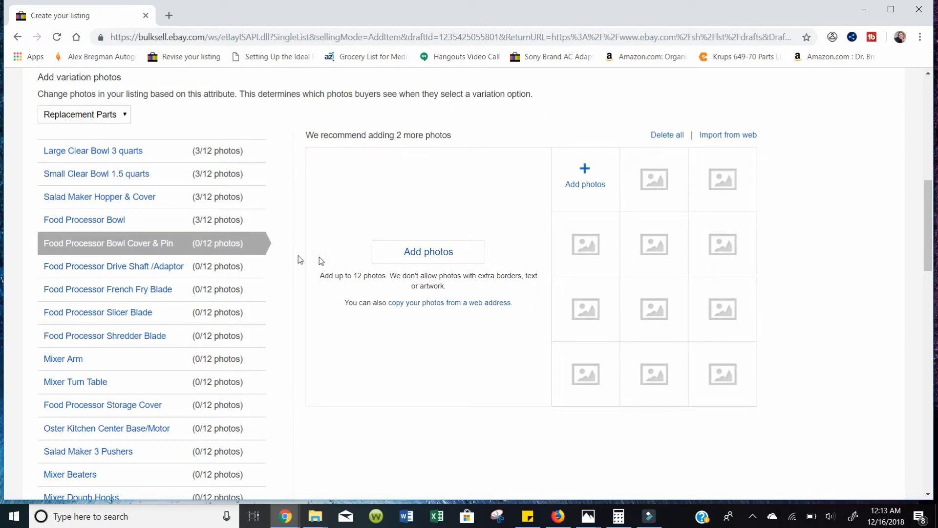
pyautogui.click(414, 256)
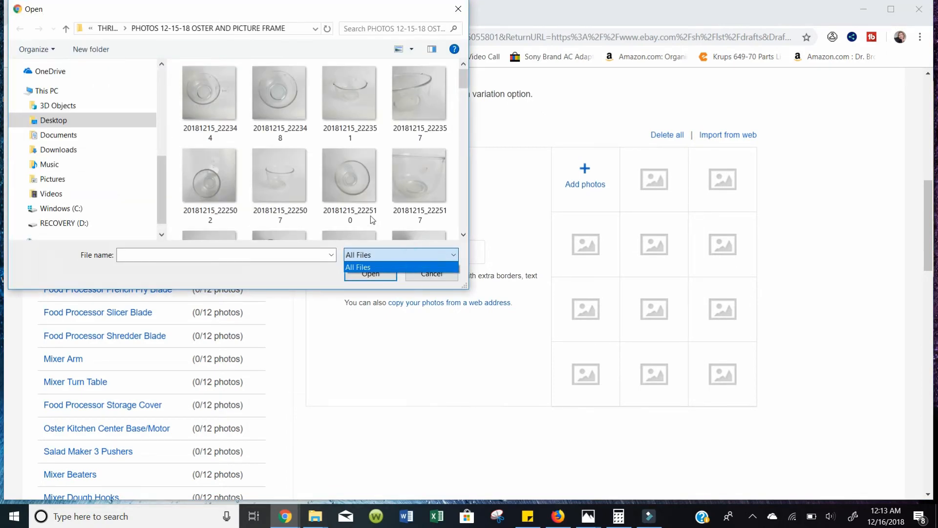
pyautogui.scroll(-5, 362, 184)
pyautogui.scroll(-1, 362, 187)
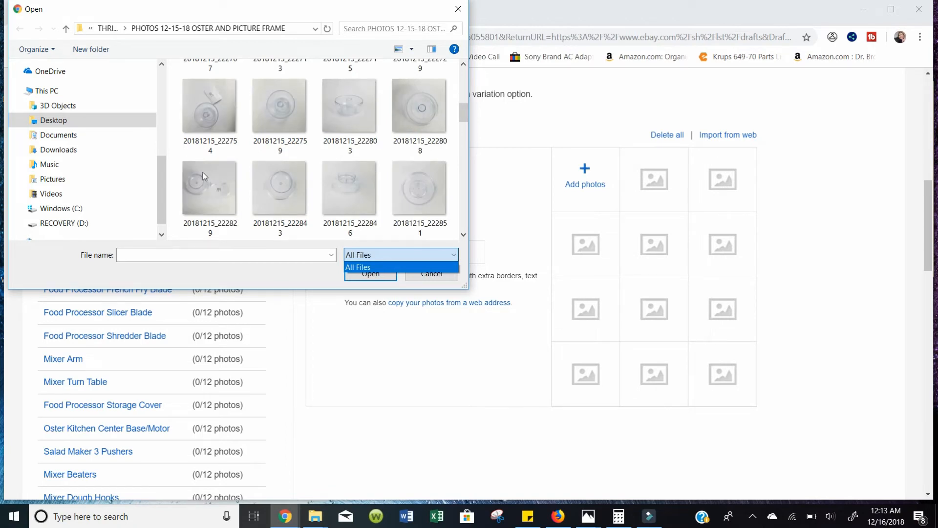
pyautogui.scroll(-2, 204, 172)
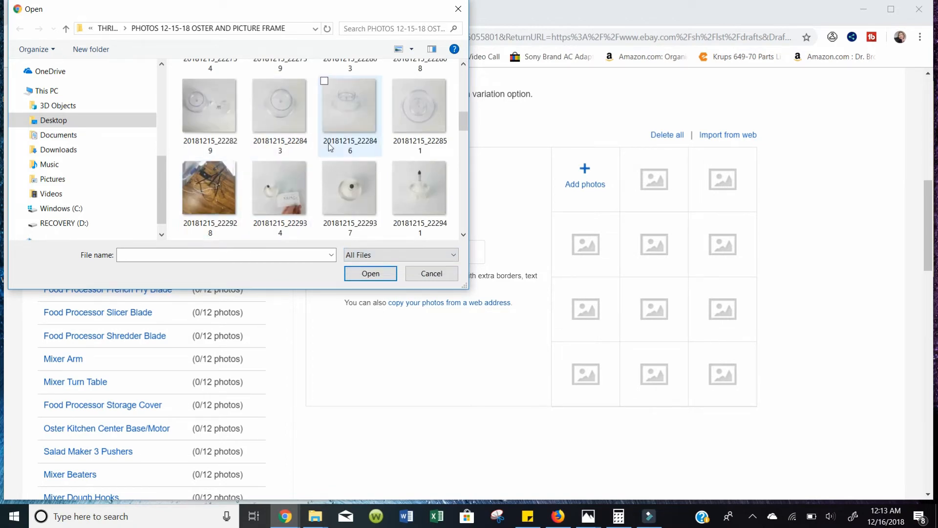
pyautogui.keyDown('shift'); pyautogui.click(404, 106); pyautogui.keyUp('shift')
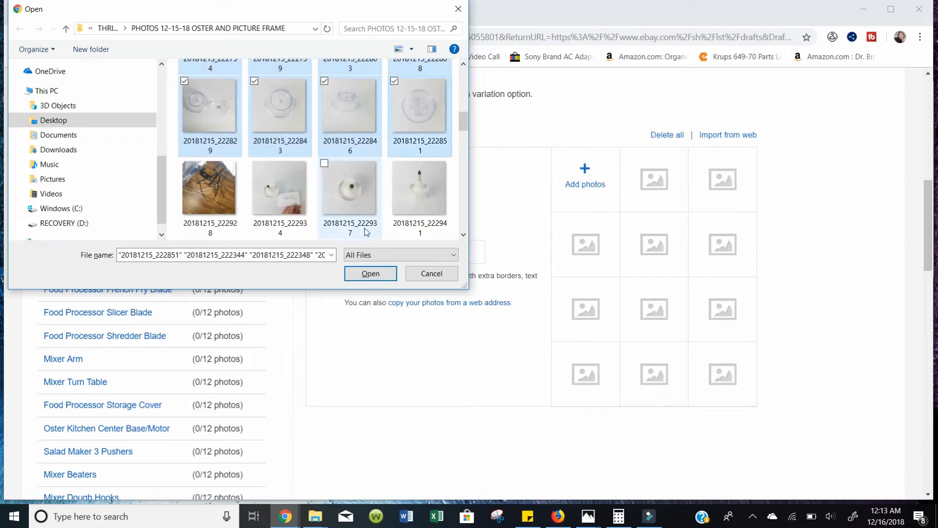
pyautogui.click(364, 274)
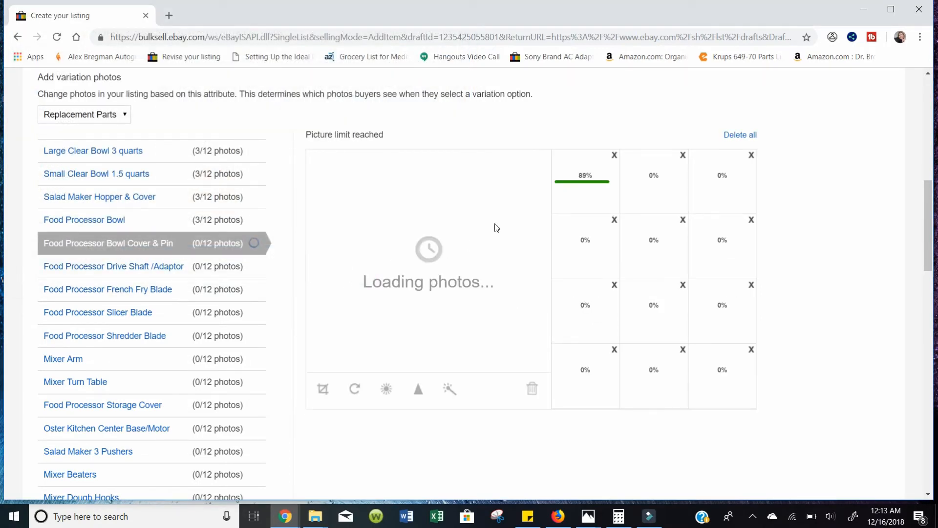
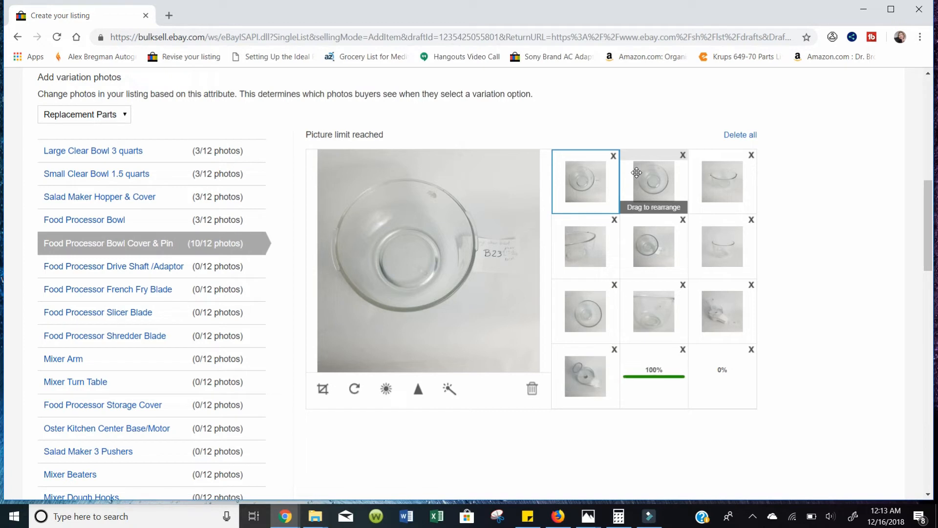
pyautogui.click(727, 137)
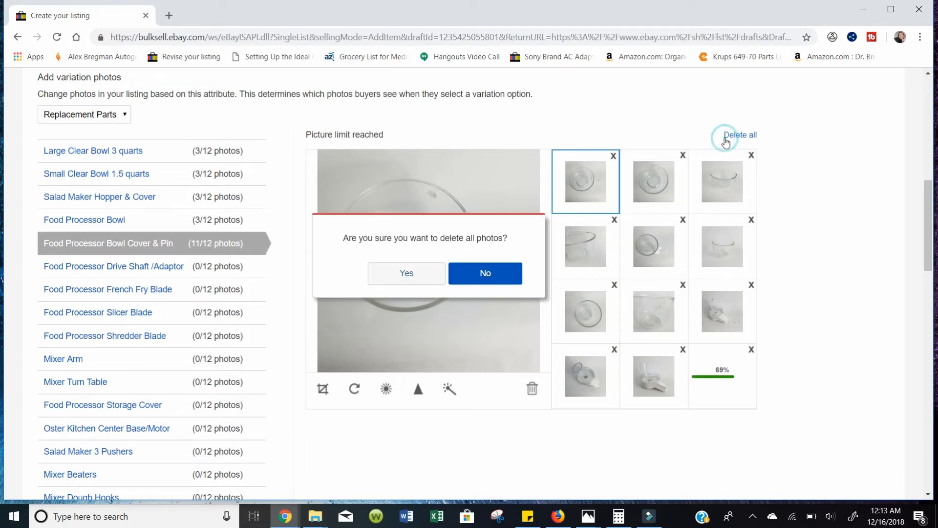
pyautogui.click(410, 272)
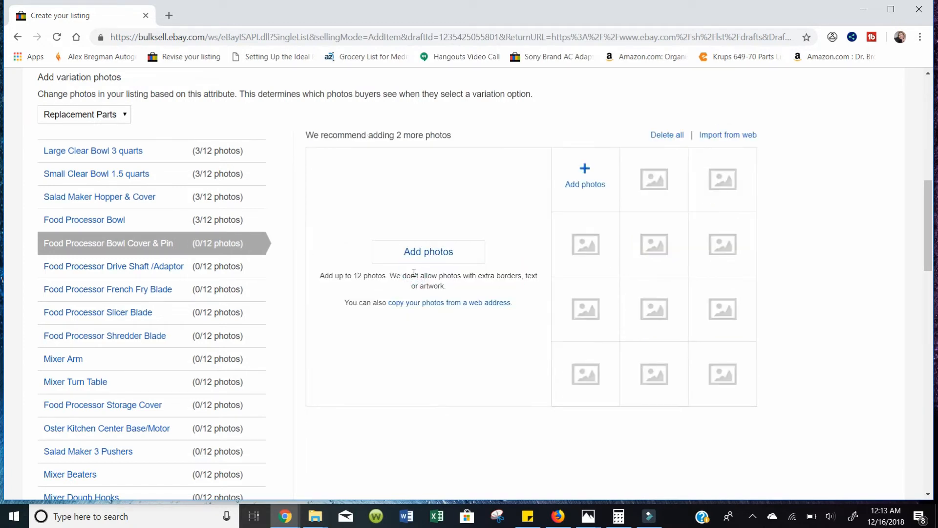
# Upload the four photos 20181215_222829 through 20181215_222851 to the Food Processor Bowl Cover & Pin variation.
pyautogui.click(423, 253)
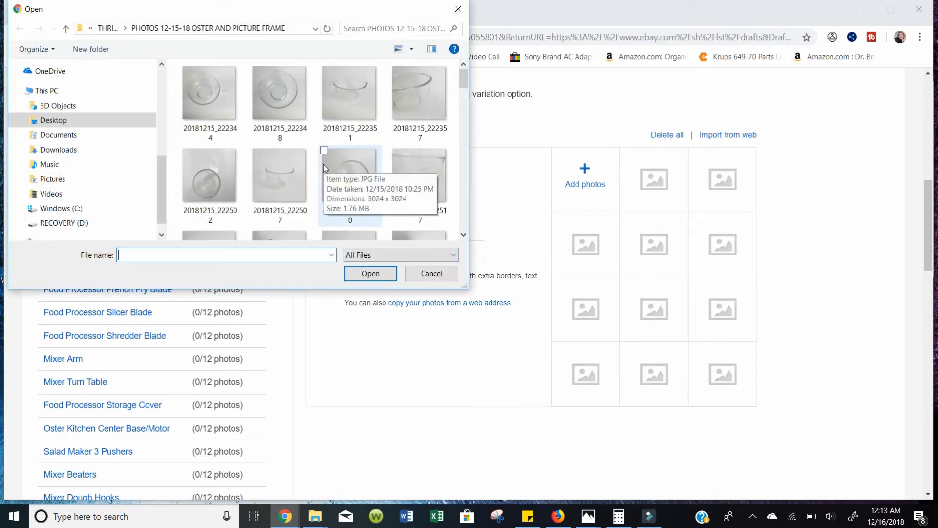
pyautogui.scroll(-1, 323, 164)
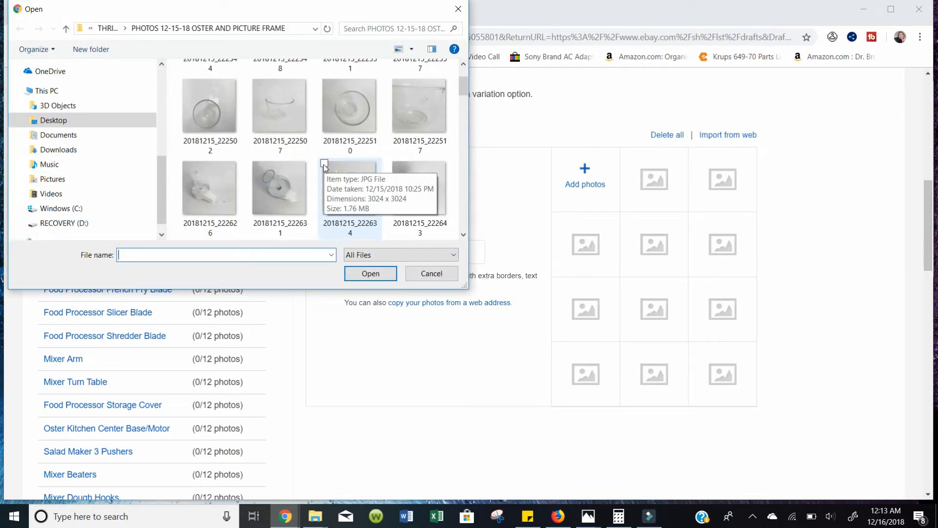
pyautogui.scroll(1, 325, 166)
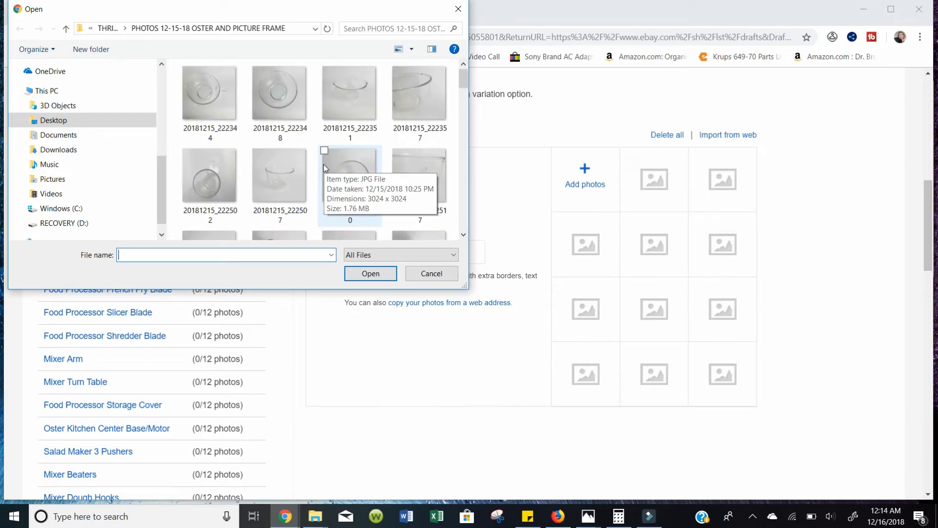
pyautogui.scroll(-1, 325, 167)
pyautogui.scroll(-1, 324, 166)
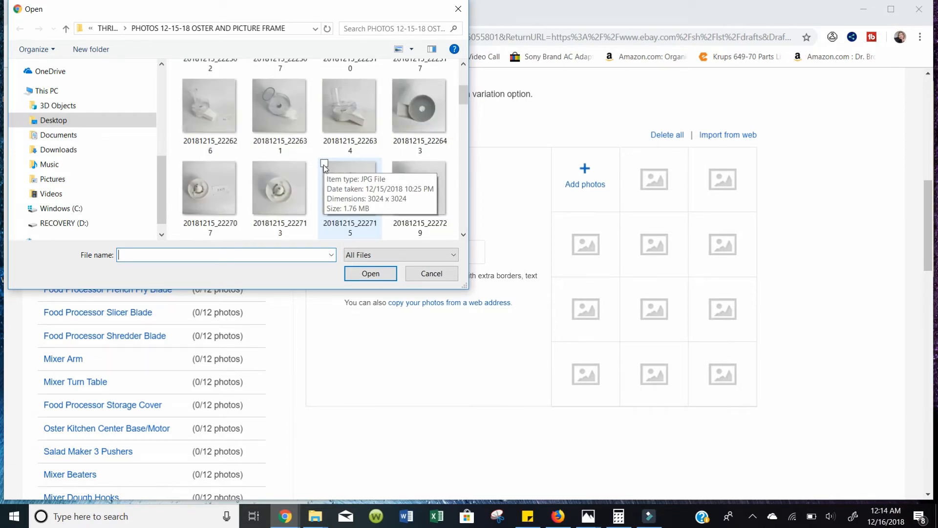
pyautogui.scroll(-2, 324, 166)
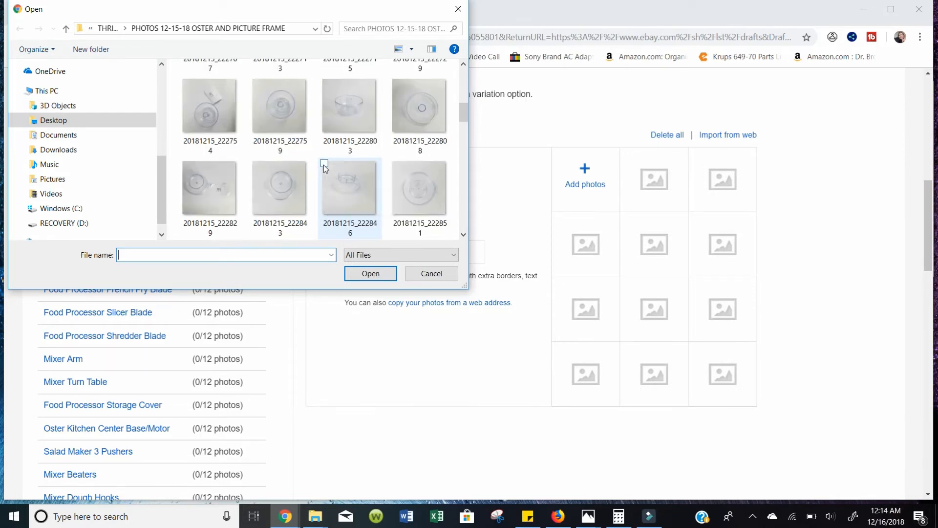
pyautogui.click(207, 189)
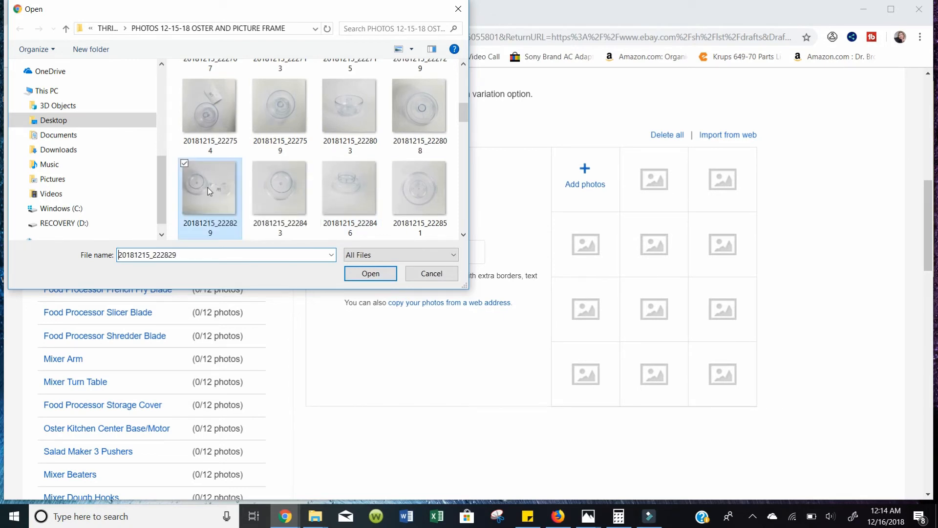
pyautogui.keyDown('ctrl'); pyautogui.click(294, 195); pyautogui.keyUp('ctrl')
pyautogui.keyDown('ctrl'); pyautogui.click(341, 194); pyautogui.keyUp('ctrl')
pyautogui.click(381, 273)
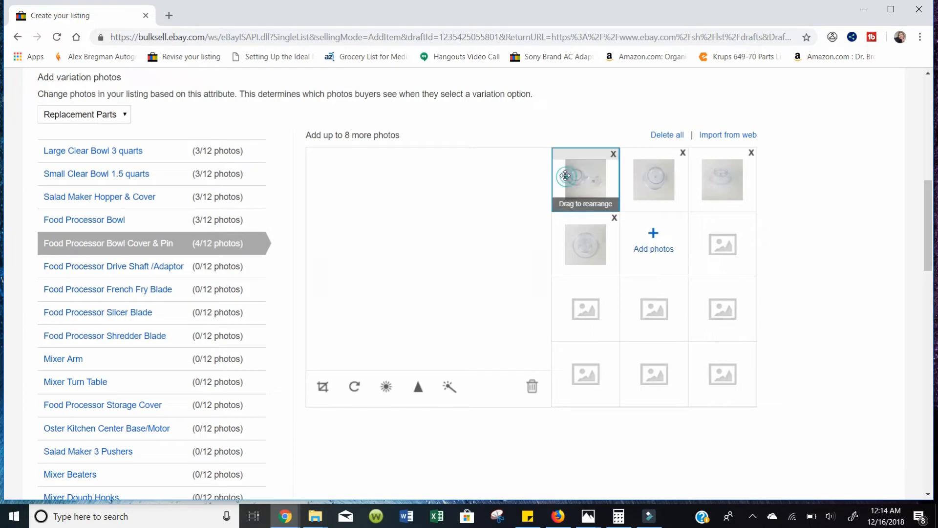
# Delete the first Food Processor Bowl Cover & Pin photo, 20181215_222829, and make the side view of the cover the main photo.
pyautogui.click(614, 156)
pyautogui.click(612, 156)
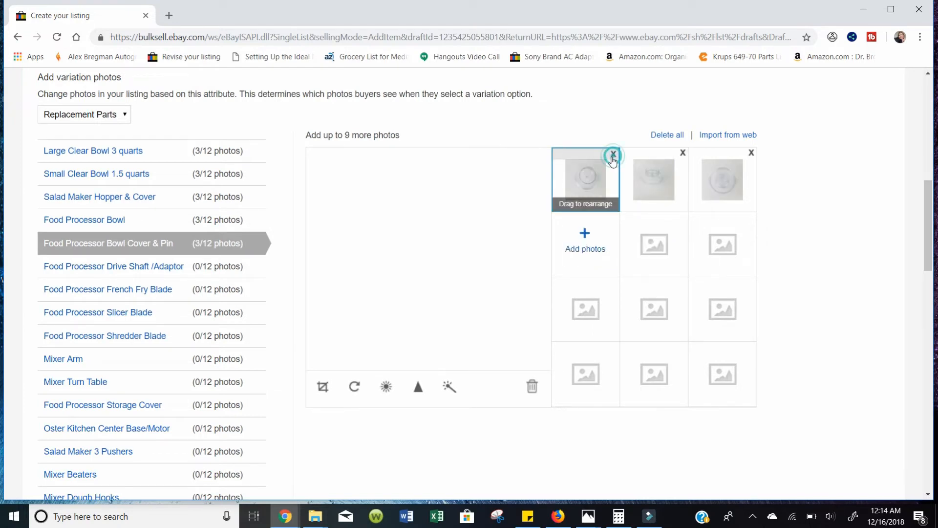
pyautogui.moveTo(644, 186); pyautogui.dragTo(572, 172)
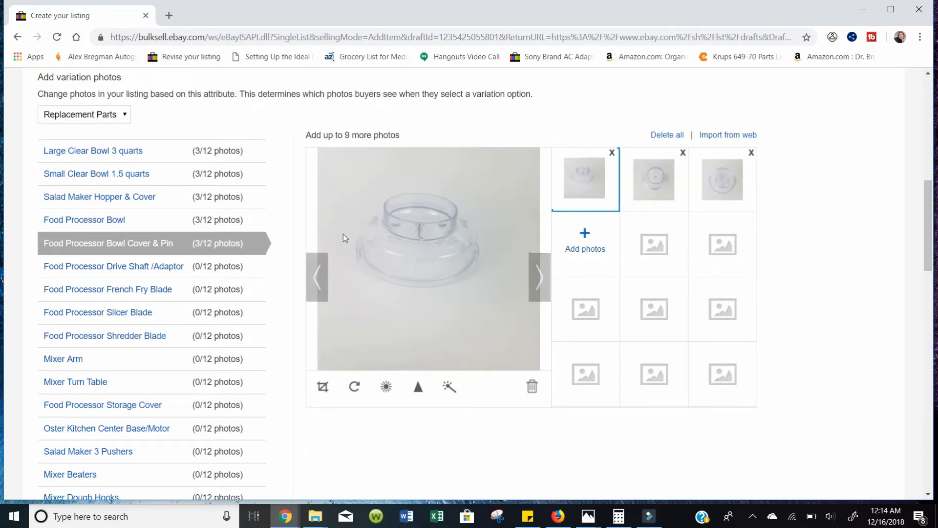
# Upload the four photos 20181215_222934 through 20181215_222949 to the Food Processor Drive Shaft /Adaptor variation.
pyautogui.click(147, 270)
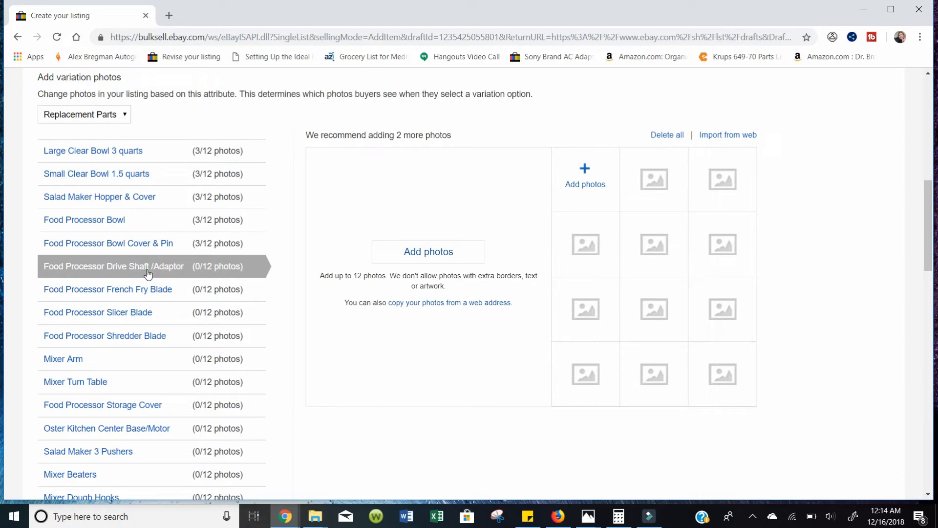
pyautogui.click(415, 251)
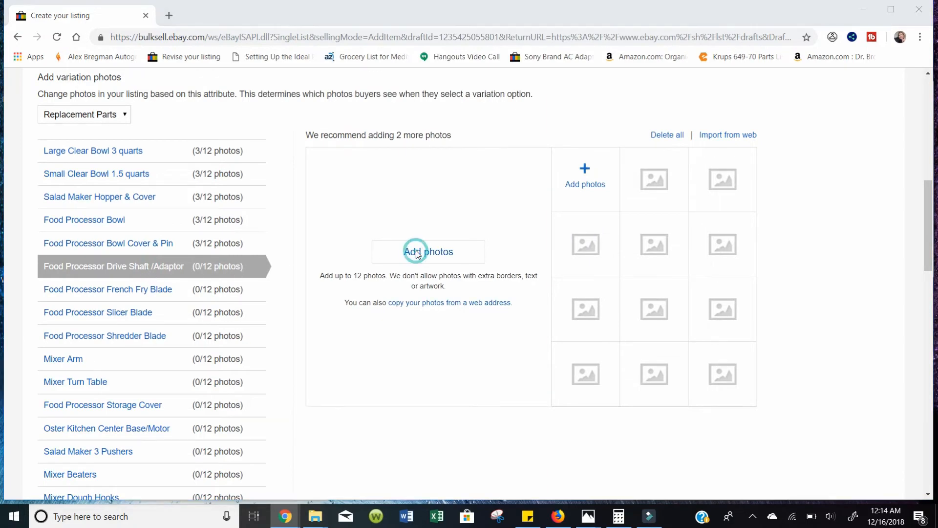
pyautogui.scroll(-3, 356, 200)
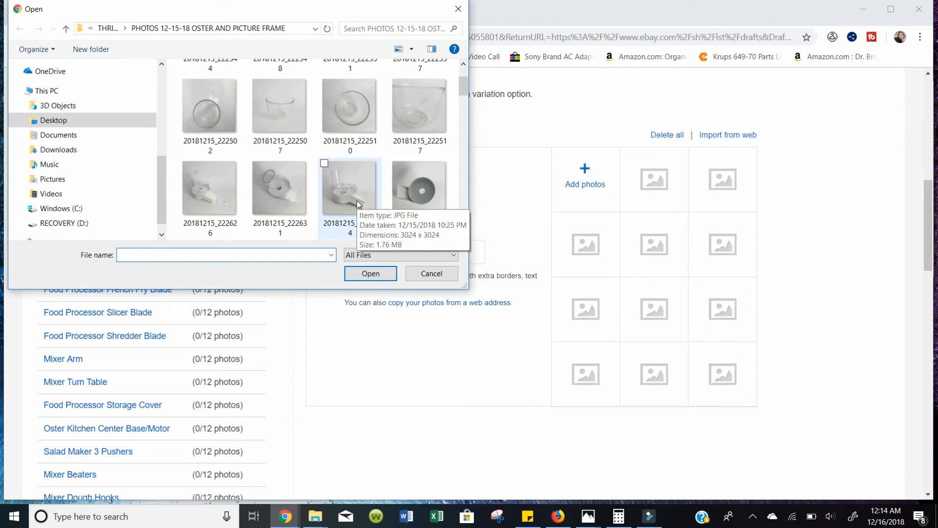
pyautogui.scroll(-3, 357, 204)
pyautogui.scroll(-3, 356, 204)
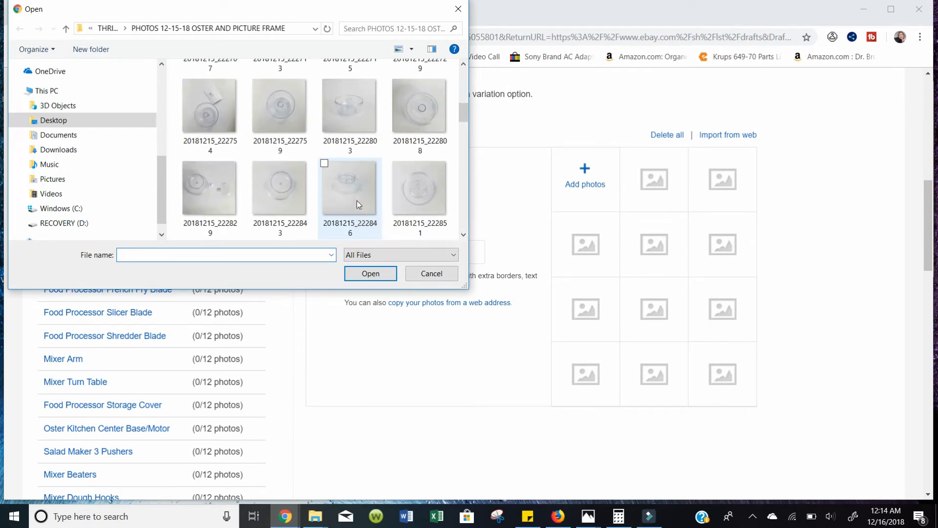
pyautogui.scroll(-3, 356, 204)
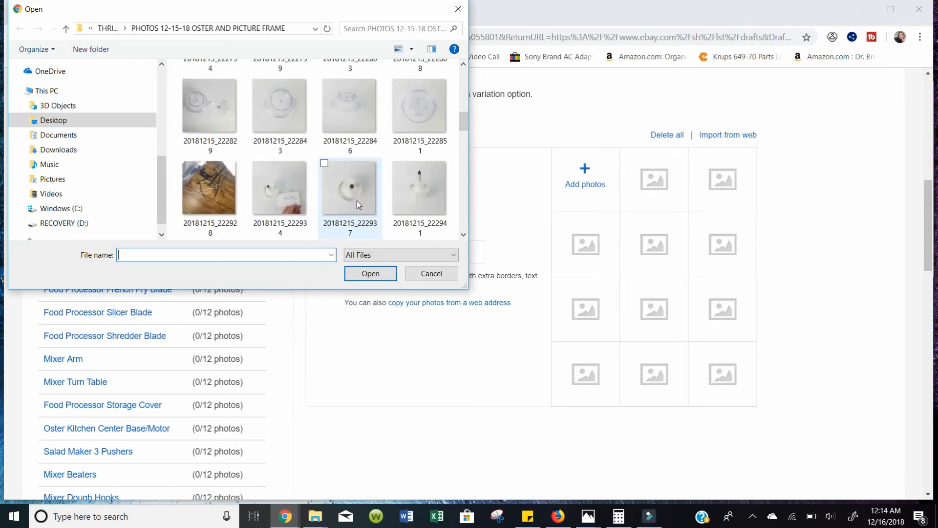
pyautogui.click(279, 179)
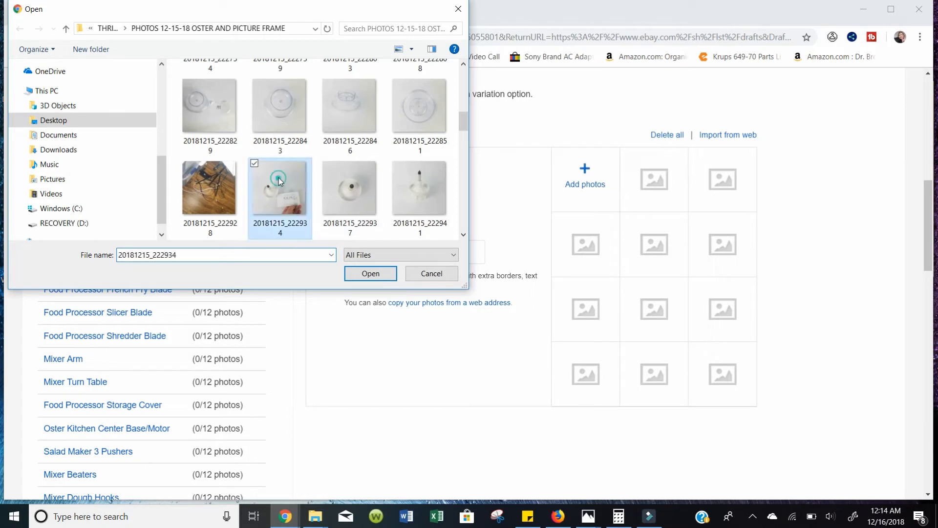
pyautogui.scroll(-3, 279, 179)
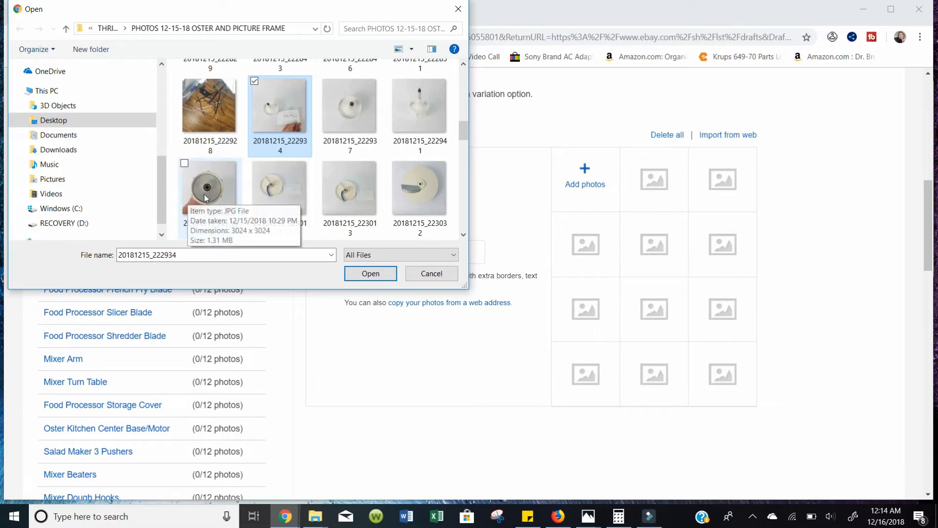
pyautogui.keyDown('shift'); pyautogui.click(189, 199); pyautogui.keyUp('shift')
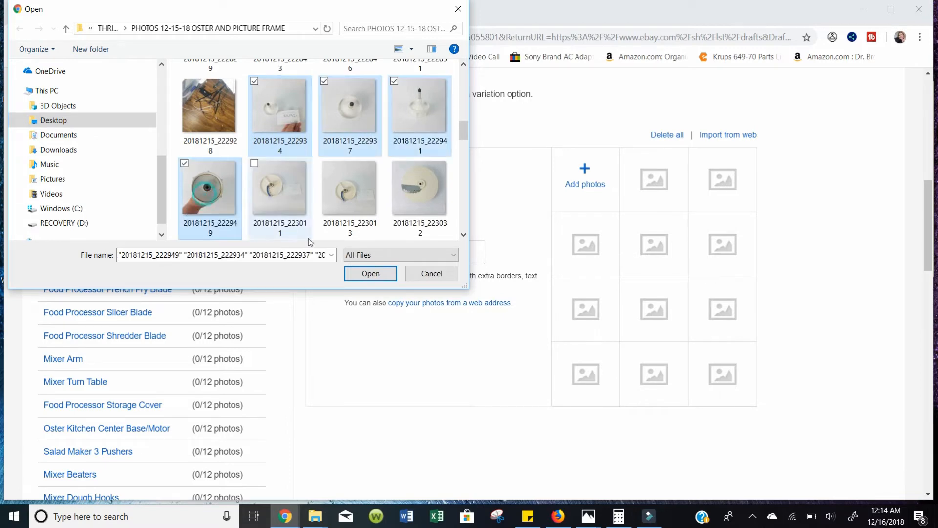
pyautogui.click(362, 277)
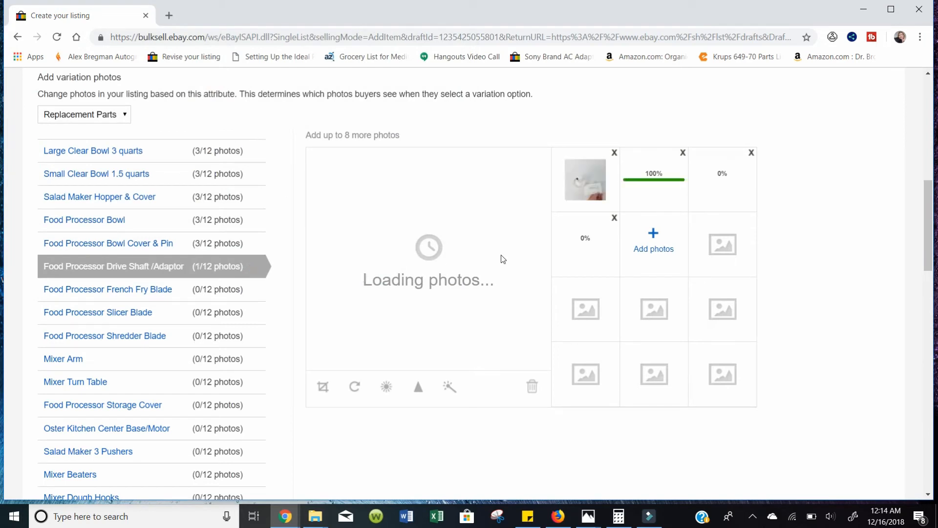
# Delete the Food Processor Drive Shaft /Adaptor photo showing the paper tag and make the side view of the part the main photo.
pyautogui.click(585, 182)
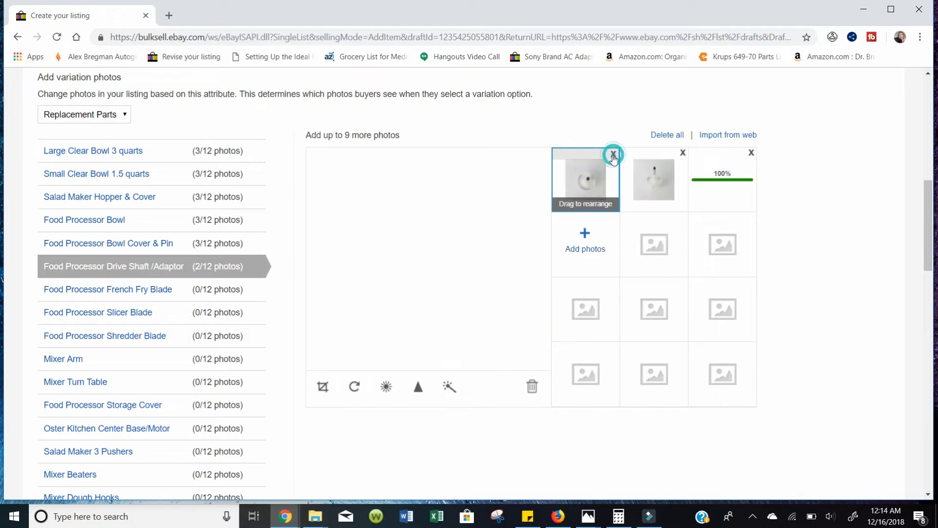
pyautogui.click(654, 179)
pyautogui.moveTo(654, 180); pyautogui.dragTo(584, 174)
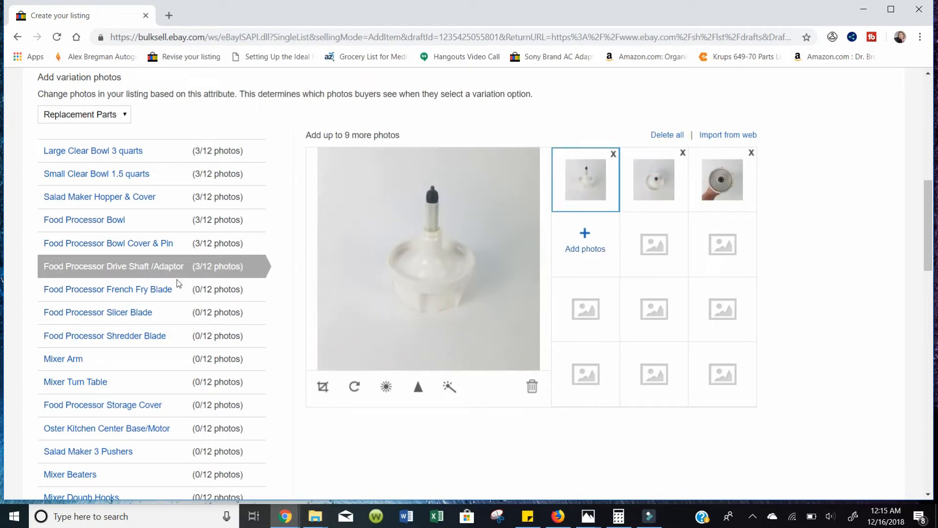
# Upload the five photos 20181215_223011 through 20181215_223043 to the Food Processor French Fry Blade variation and delete the two showing the paper tag.
pyautogui.click(154, 294)
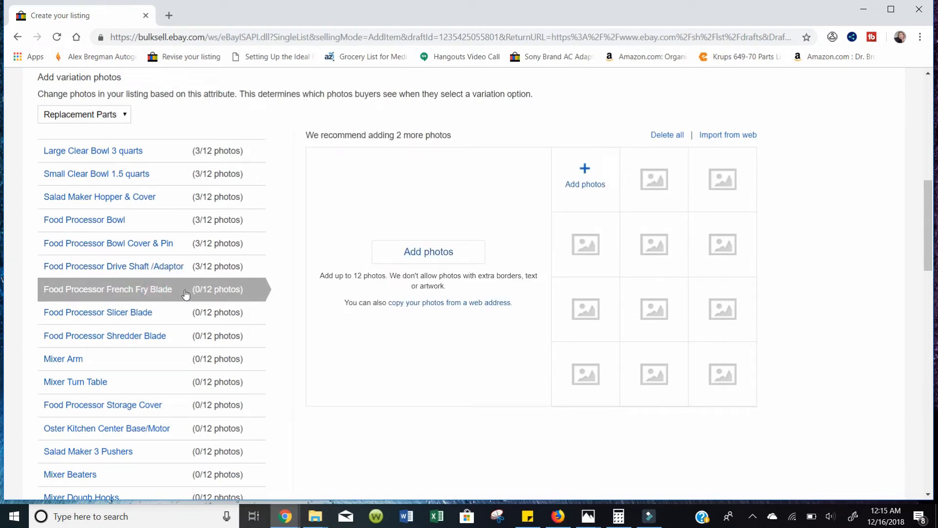
pyautogui.click(419, 250)
pyautogui.scroll(-5, 347, 193)
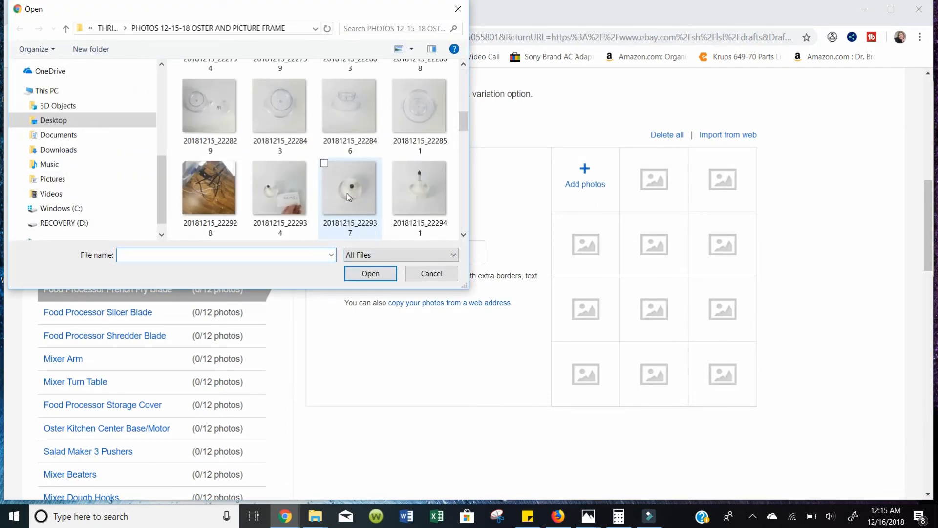
pyautogui.scroll(-1, 347, 196)
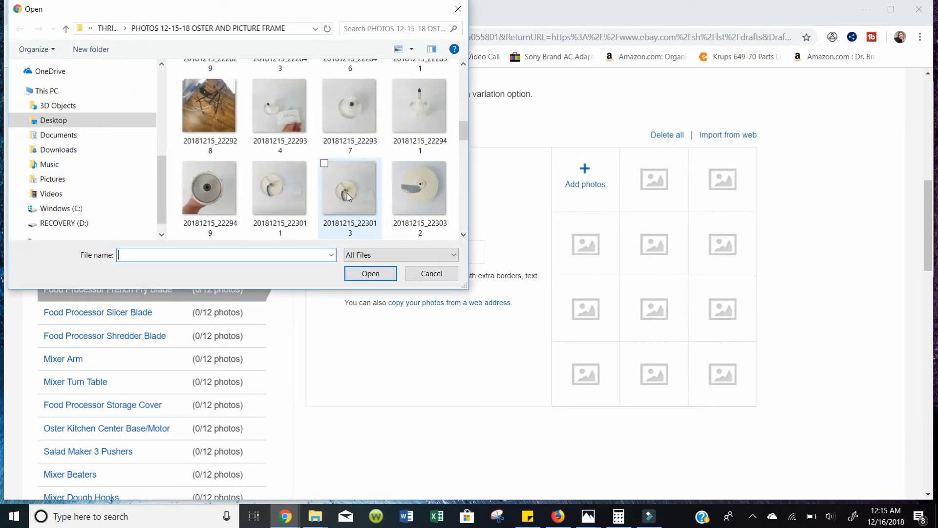
pyautogui.click(281, 186)
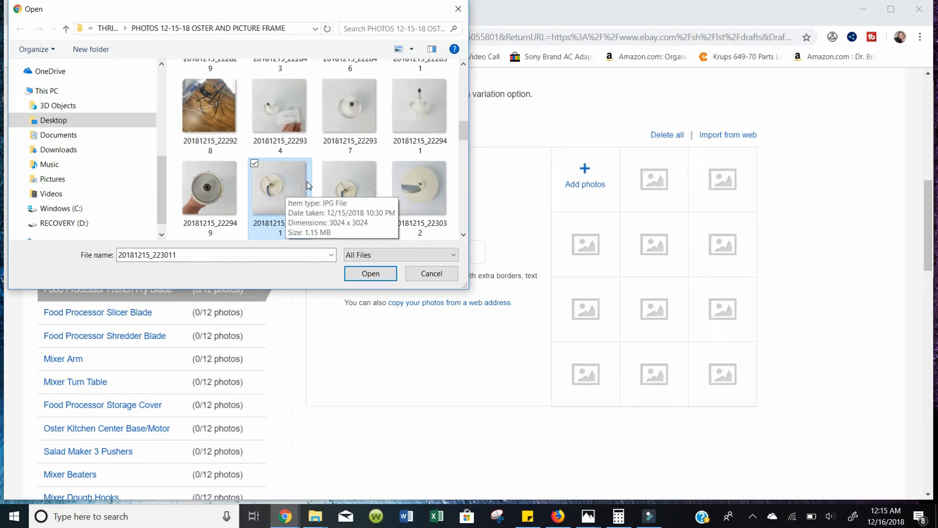
pyautogui.scroll(-1, 308, 184)
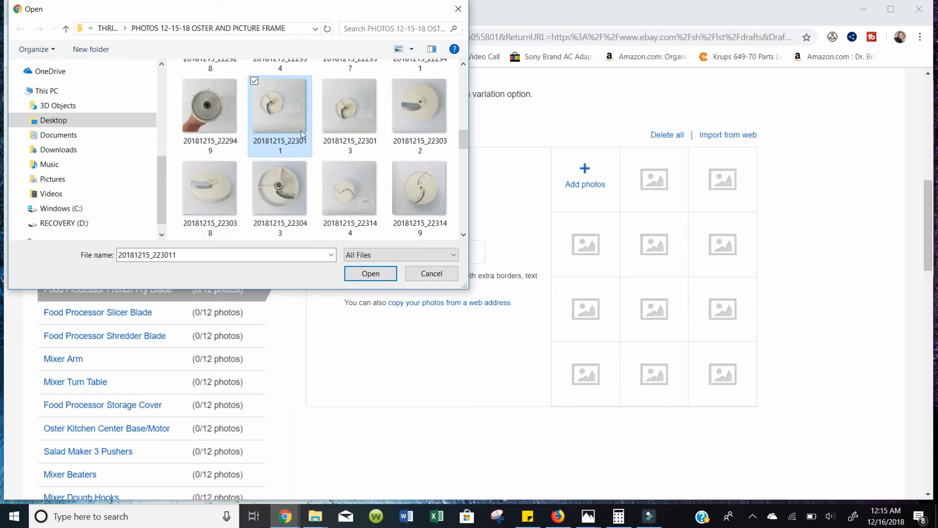
pyautogui.keyDown('shift'); pyautogui.click(269, 173); pyautogui.keyUp('shift')
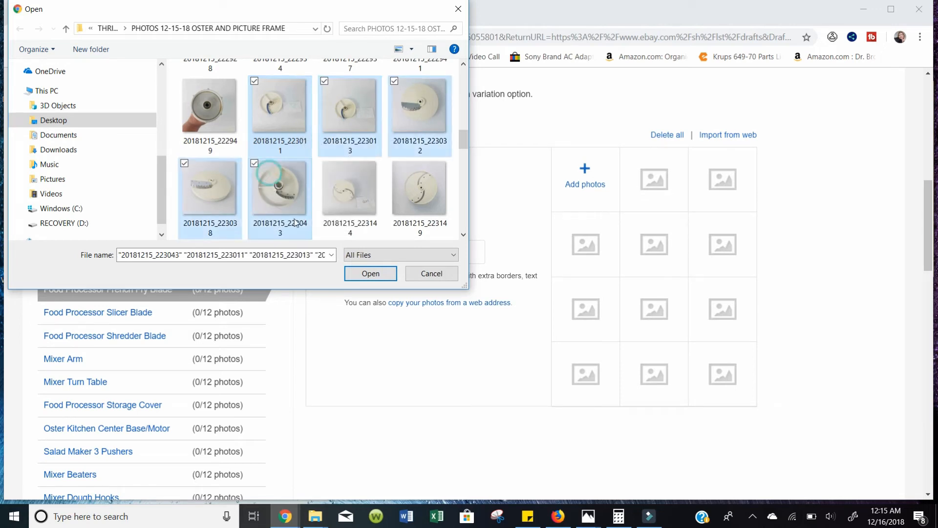
pyautogui.click(370, 273)
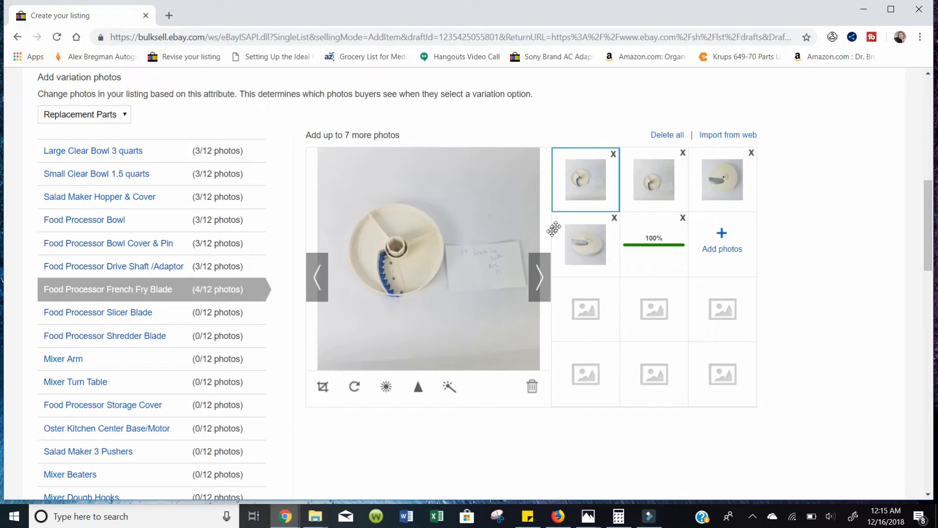
pyautogui.click(615, 154)
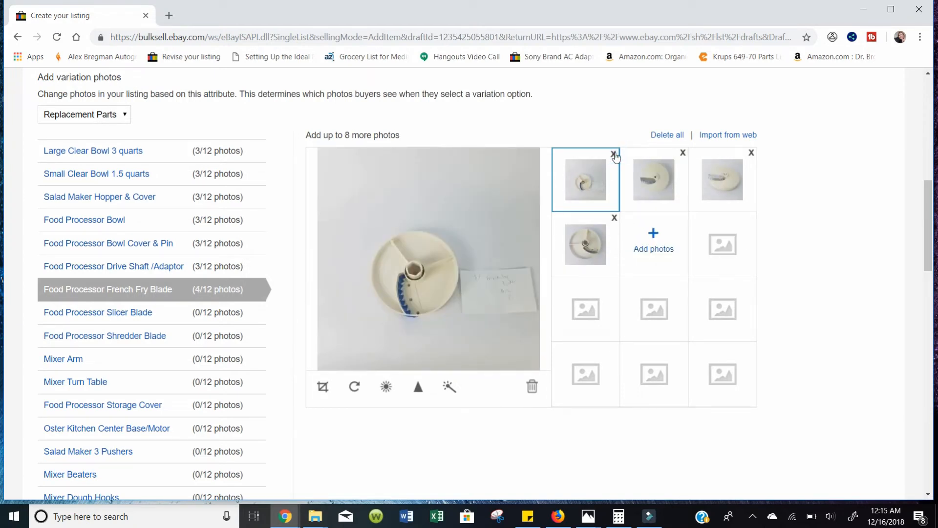
pyautogui.click(615, 154)
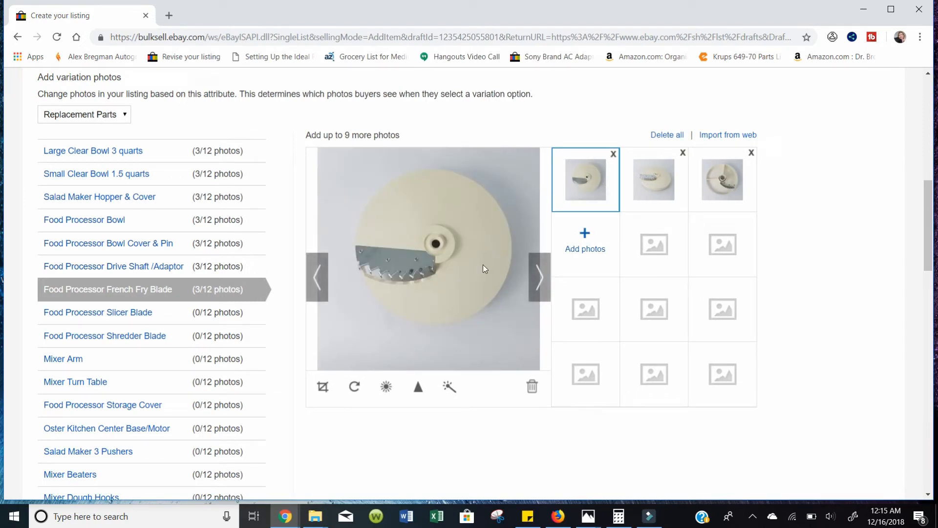
# Upload the three photos 20181215_223144 through 20181215_223155 to the Food Processor Slicer Blade variation and delete the first one, 20181215_223144.
pyautogui.click(193, 318)
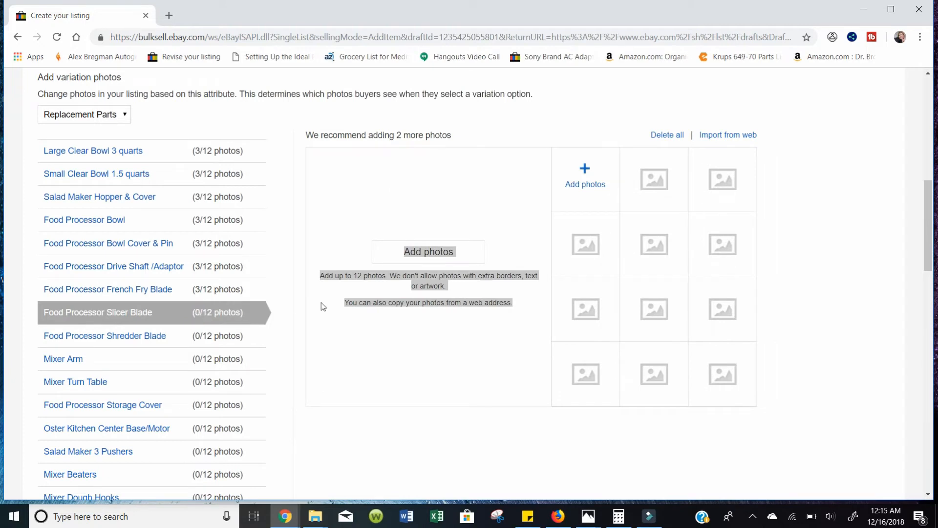
pyautogui.click(585, 166)
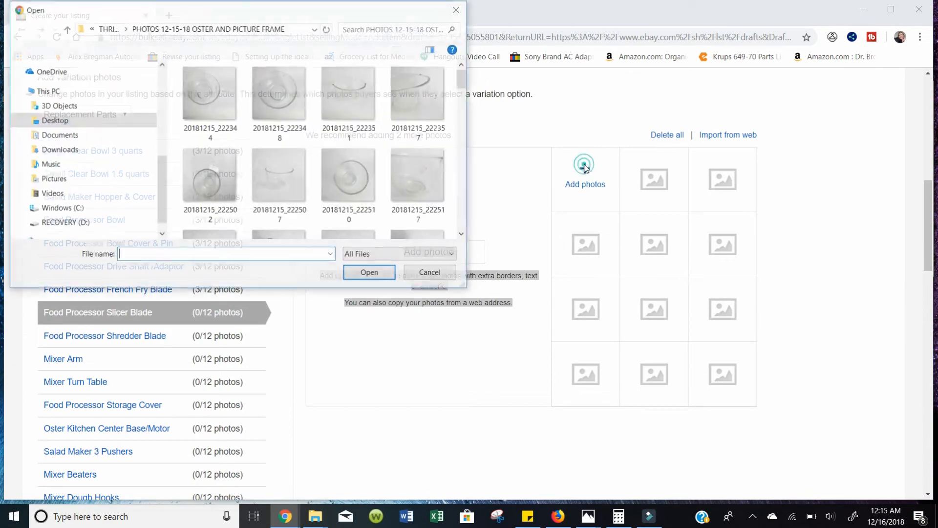
pyautogui.scroll(-4, 353, 157)
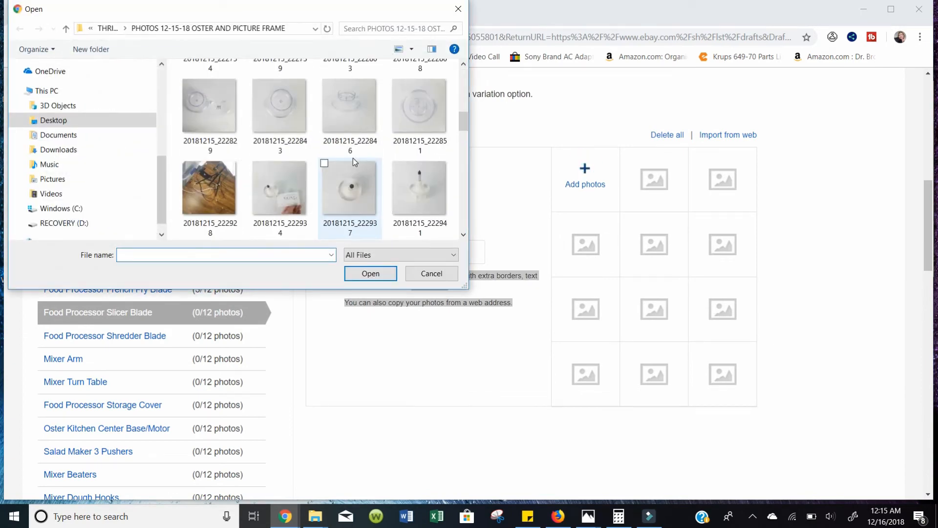
pyautogui.scroll(-3, 352, 158)
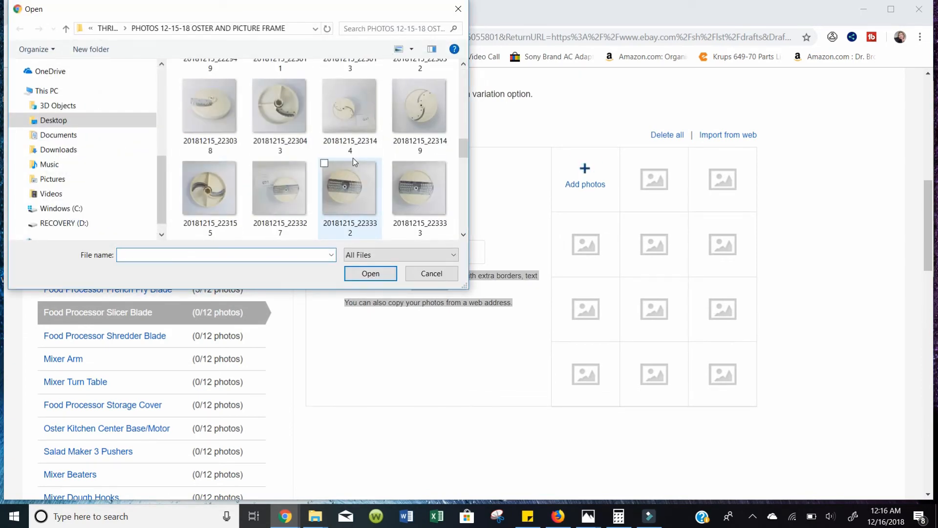
pyautogui.click(372, 124)
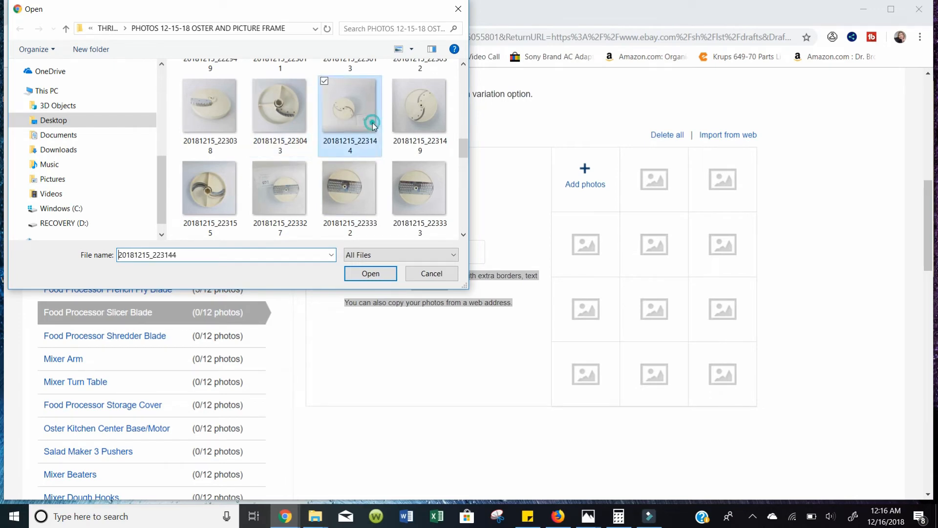
pyautogui.keyDown('shift'); pyautogui.click(213, 192); pyautogui.keyUp('shift')
pyautogui.click(364, 275)
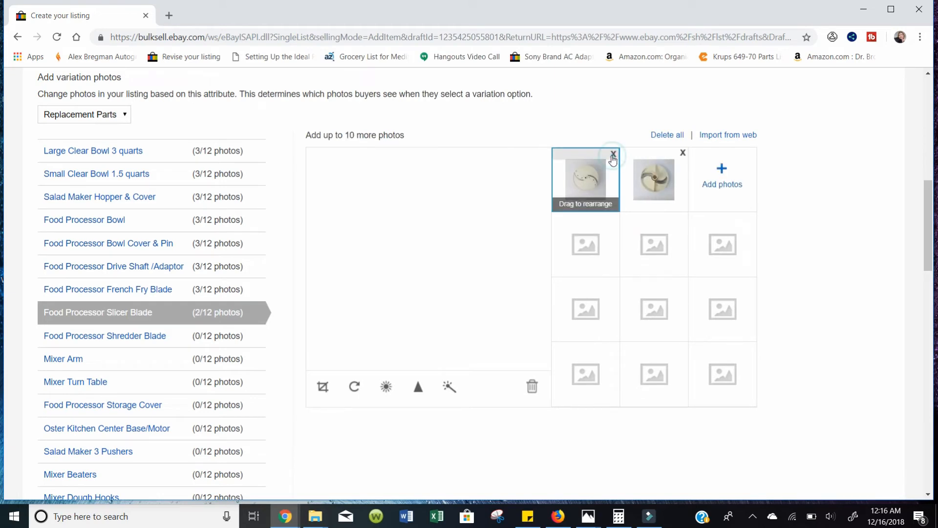
pyautogui.click(592, 170)
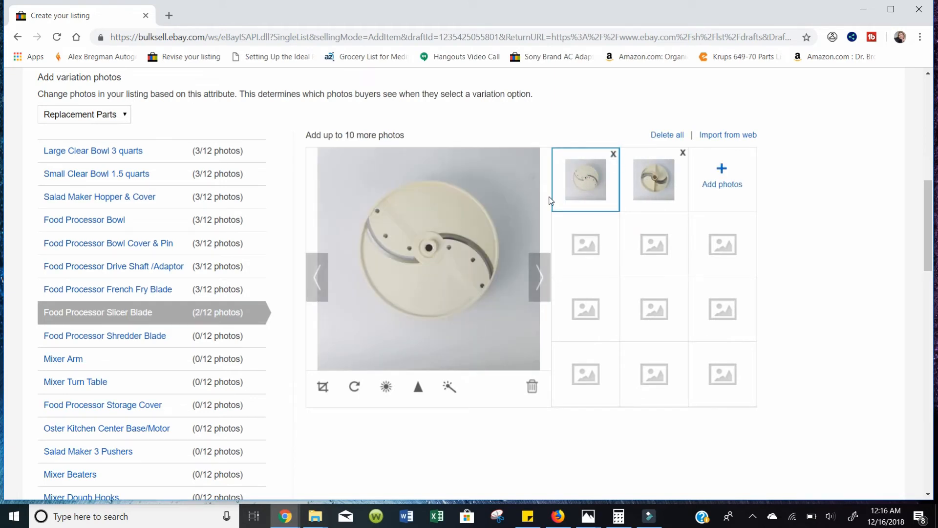
# Upload the four photos 20181215_223327 through 20181215_223341 to the Food Processor Shredder Blade variation.
pyautogui.scroll(-1, 393, 252)
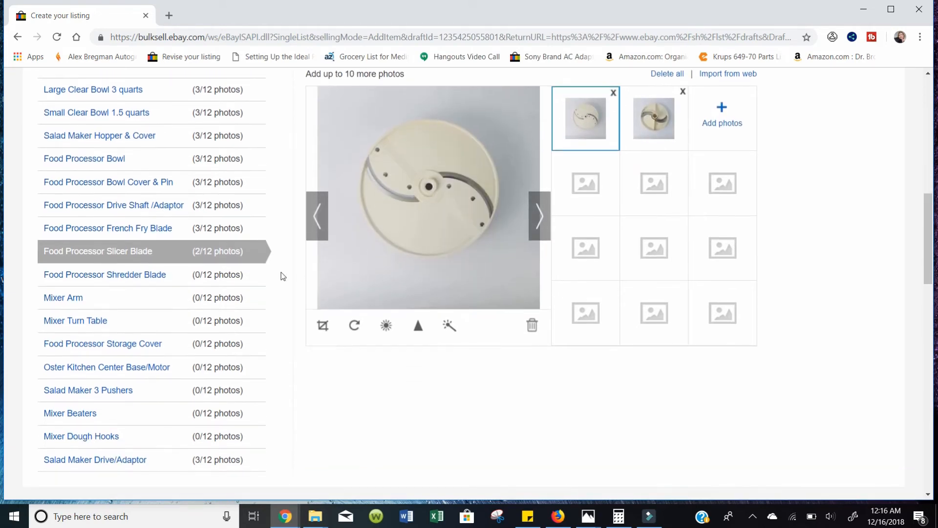
pyautogui.click(145, 275)
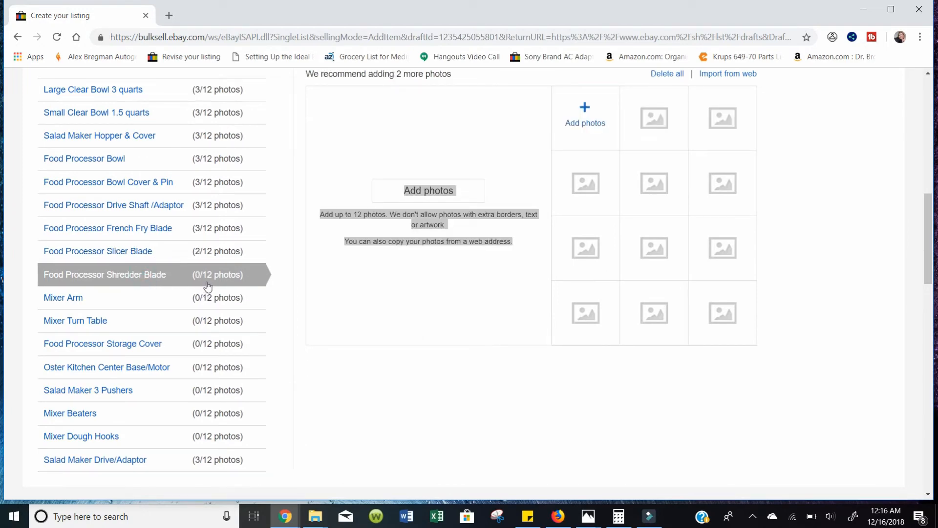
pyautogui.click(412, 191)
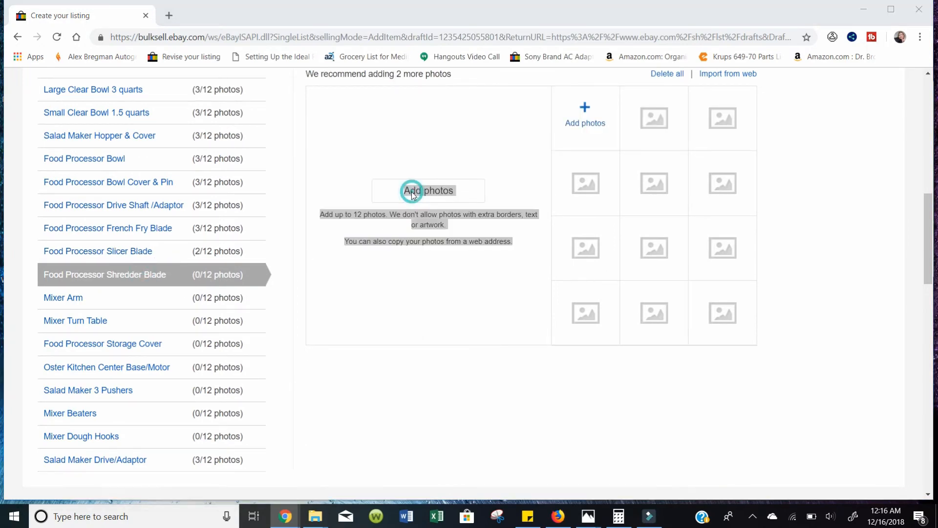
pyautogui.scroll(-5, 370, 168)
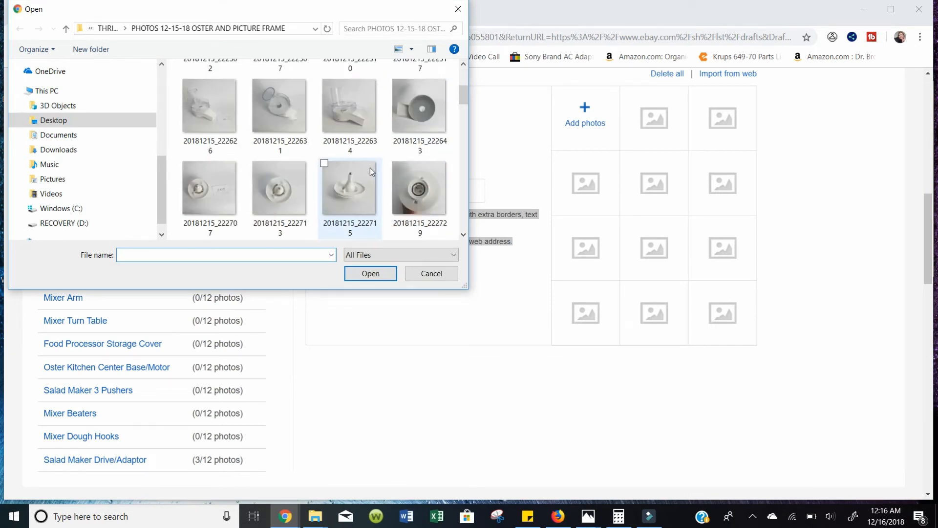
pyautogui.scroll(-3, 370, 168)
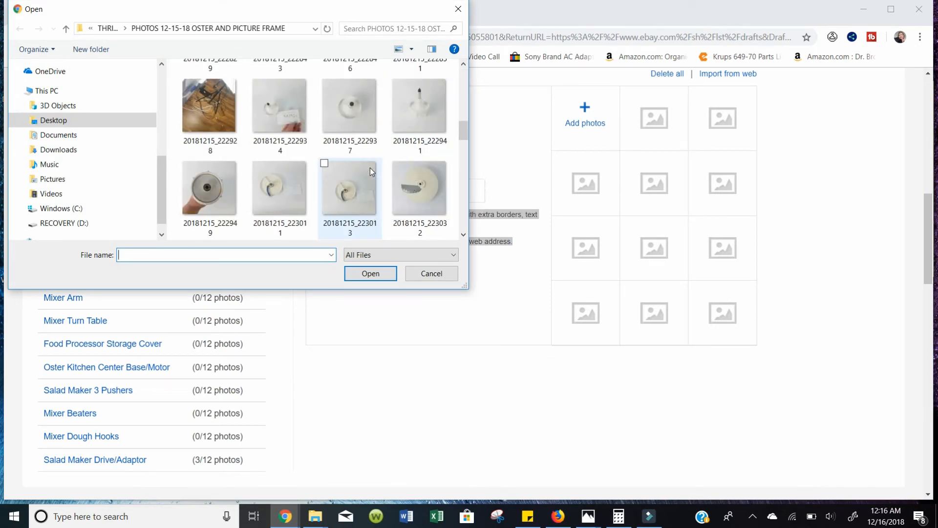
pyautogui.scroll(-2, 370, 168)
pyautogui.scroll(-2, 370, 168)
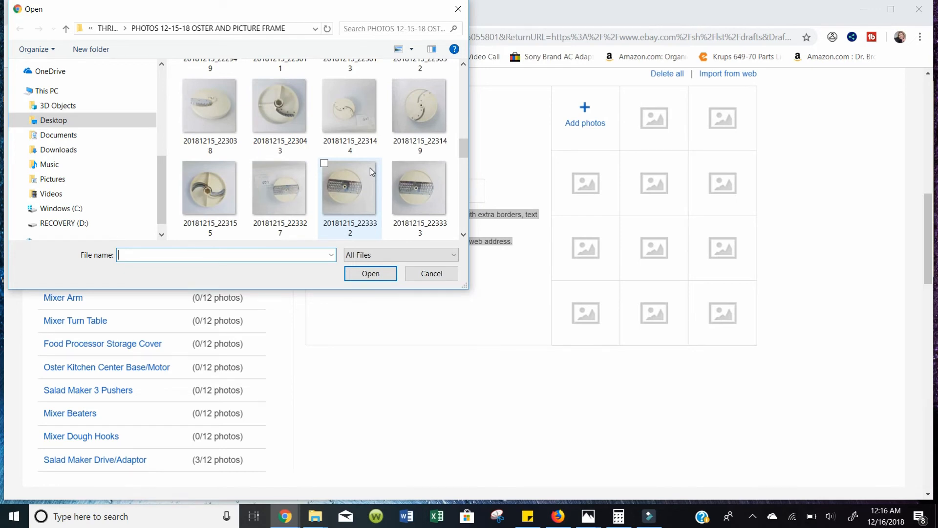
pyautogui.scroll(-2, 371, 168)
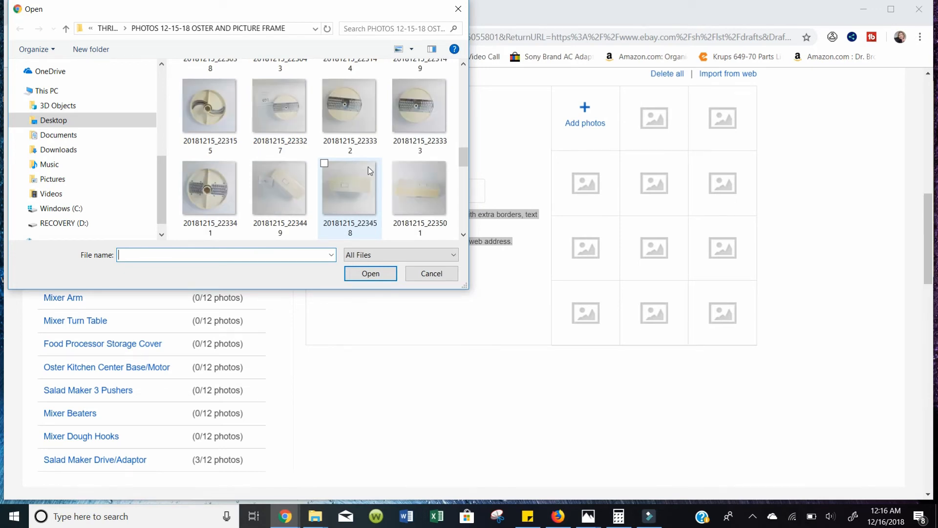
pyautogui.click(291, 94)
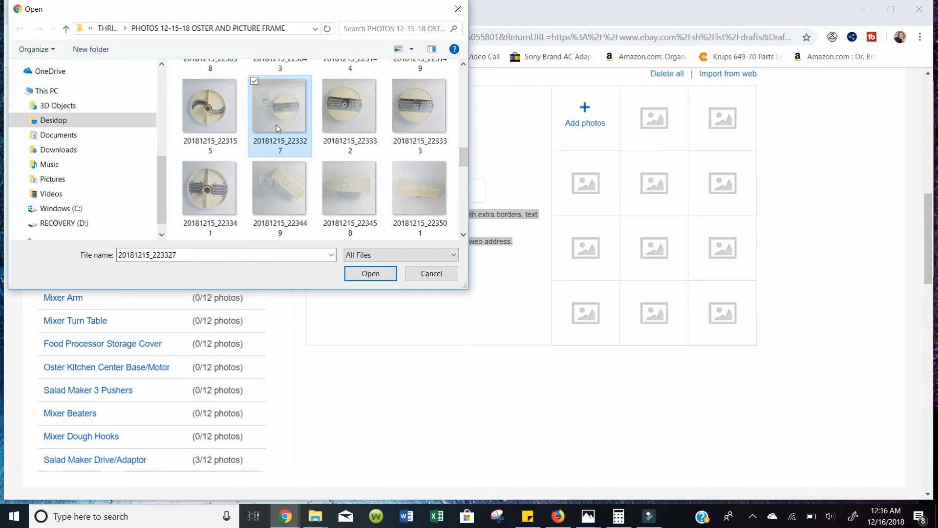
pyautogui.keyDown('shift'); pyautogui.click(209, 189); pyautogui.keyUp('shift')
pyautogui.click(364, 275)
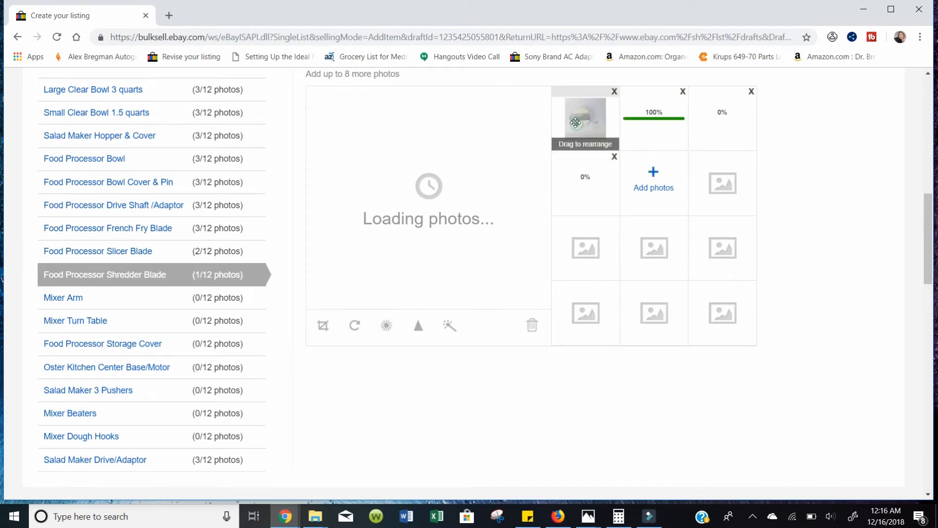
# Delete the first Food Processor Shredder Blade photo, 20181215_223327, and the first of the two near-identical front views.
pyautogui.click(614, 93)
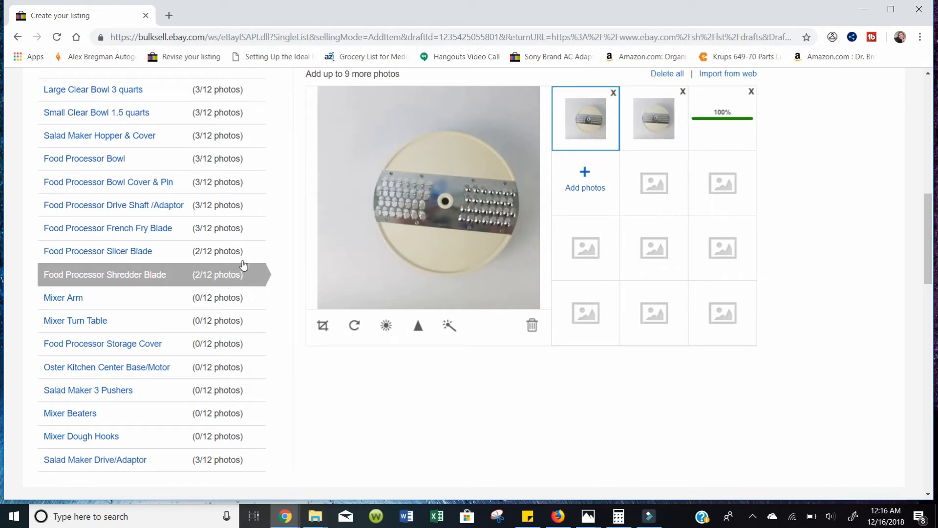
pyautogui.click(640, 119)
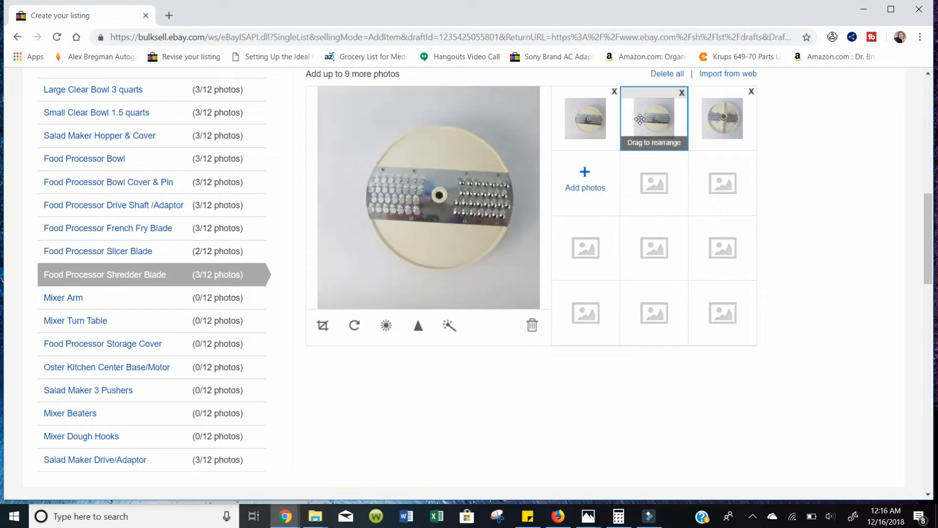
pyautogui.click(614, 92)
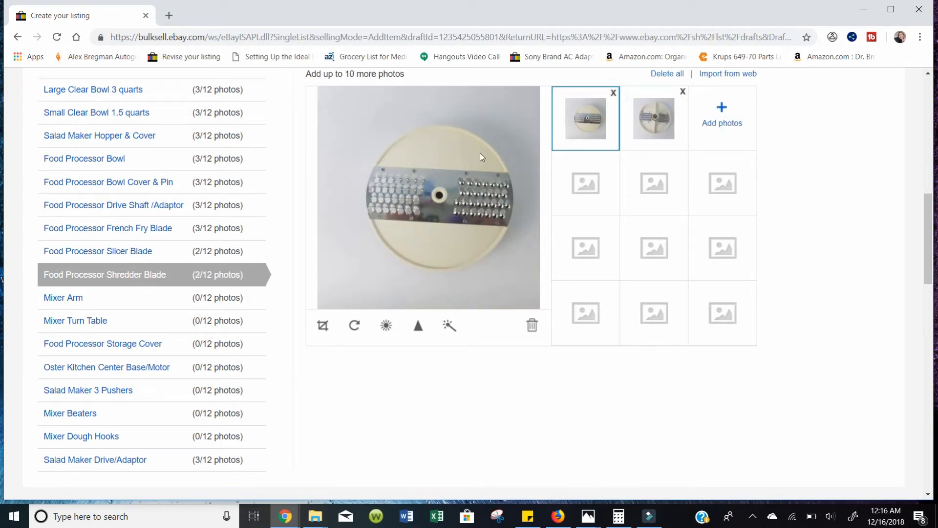
# Upload the five photos 20181215_223449 through 20181215_223516 to the Mixer Arm variation.
pyautogui.click(142, 297)
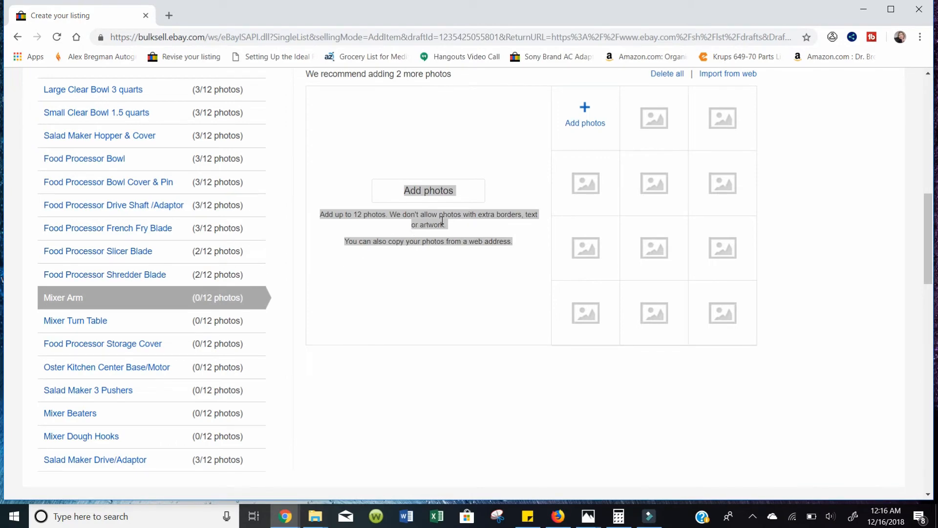
pyautogui.click(452, 196)
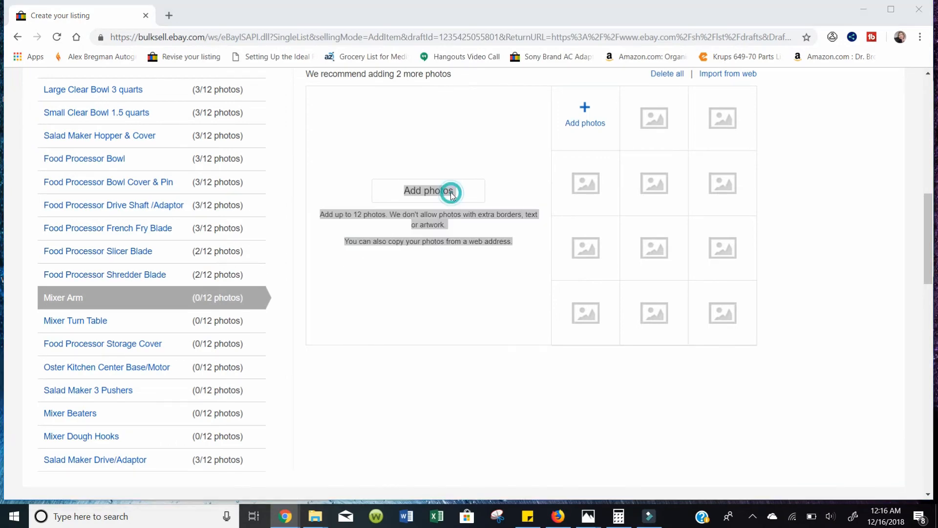
pyautogui.scroll(-10, 341, 172)
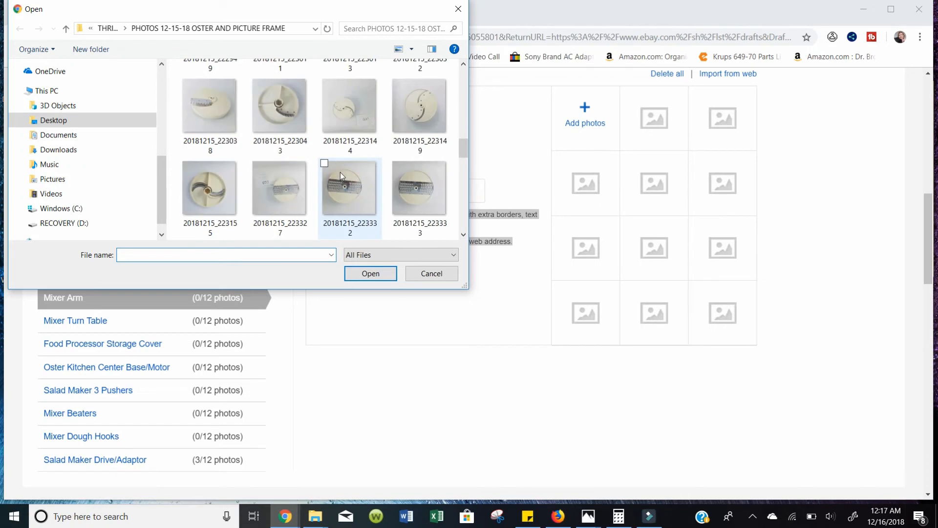
pyautogui.scroll(2, 340, 172)
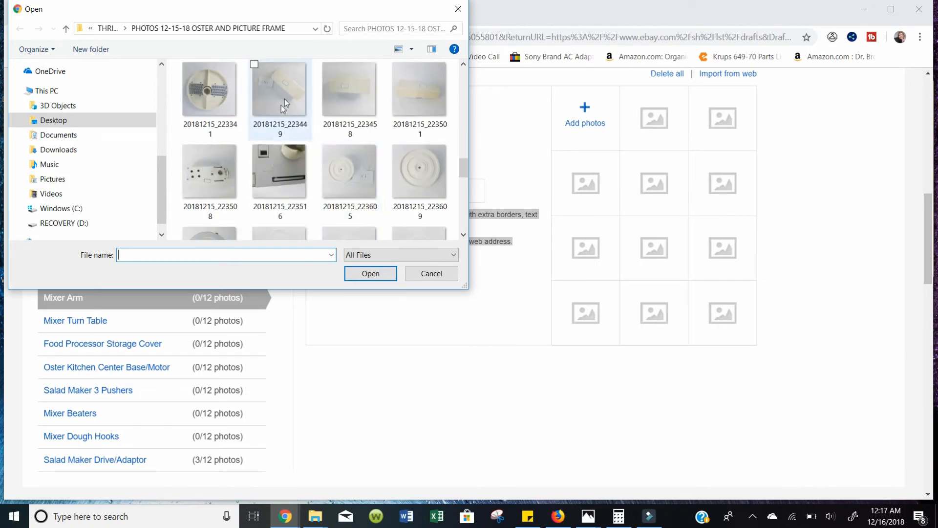
pyautogui.click(289, 87)
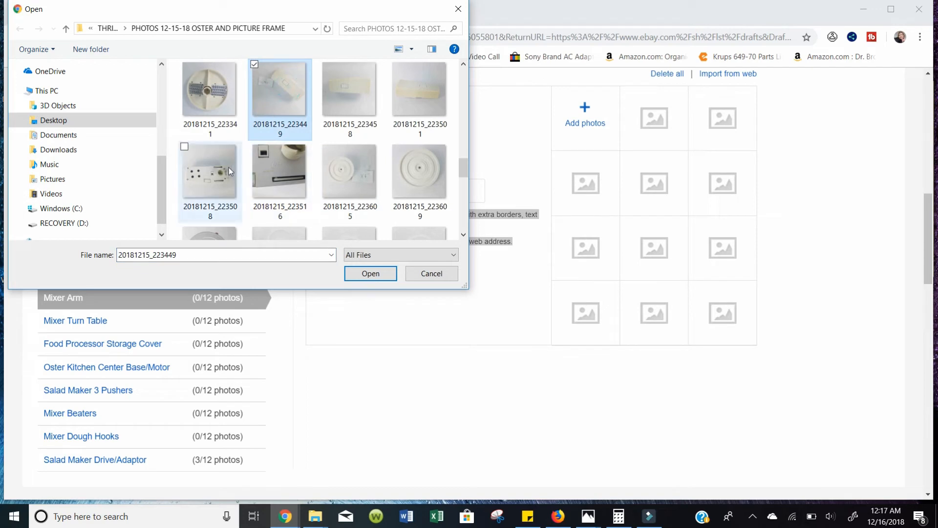
pyautogui.keyDown('shift'); pyautogui.click(292, 179); pyautogui.keyUp('shift')
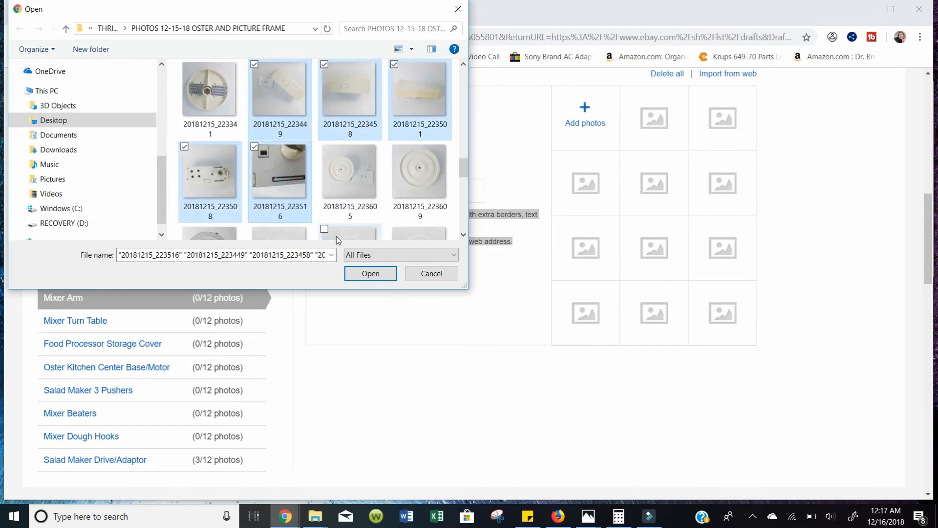
pyautogui.click(367, 274)
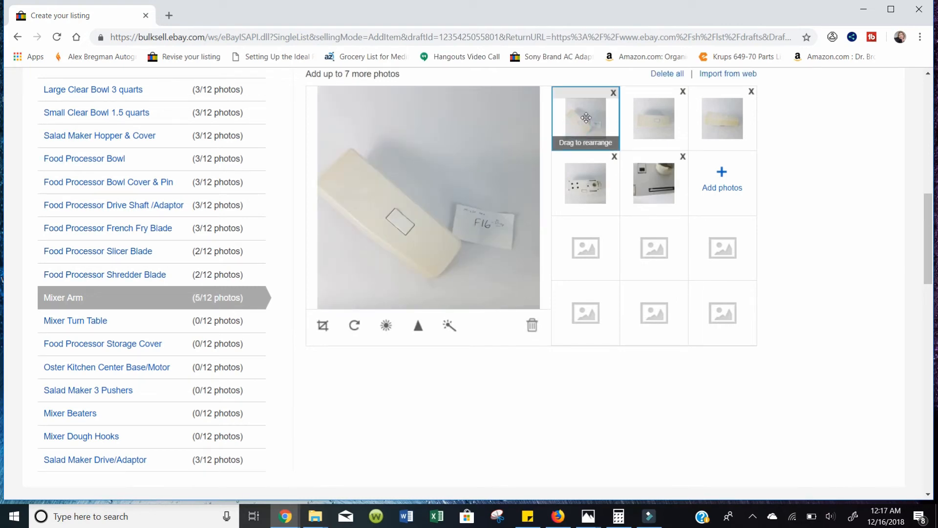
# Delete the first Mixer Arm photo, place the angled side view ahead of the top view, and preview the remaining photos.
pyautogui.click(613, 93)
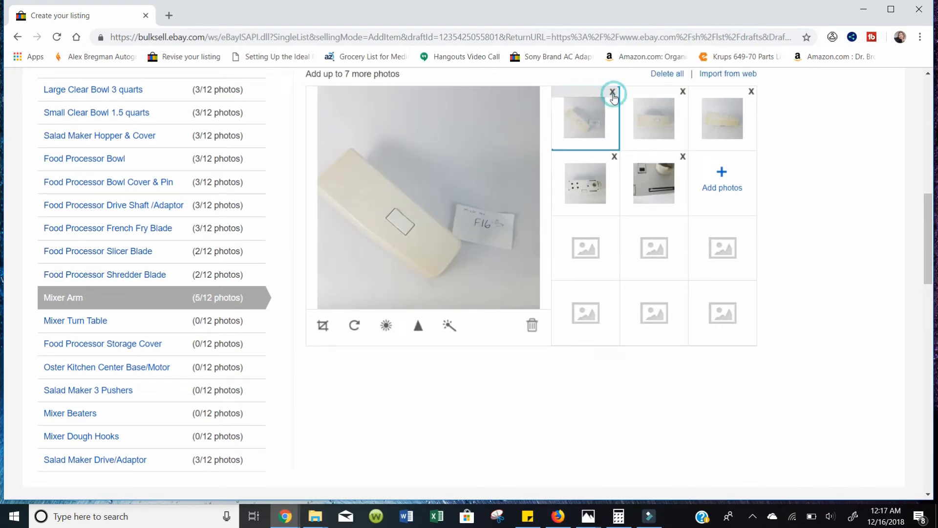
pyautogui.click(614, 93)
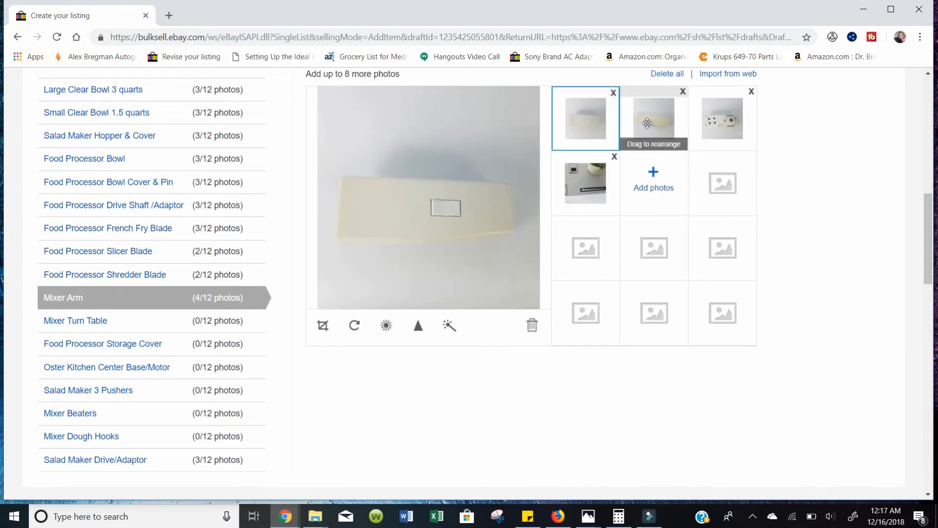
pyautogui.click(575, 120)
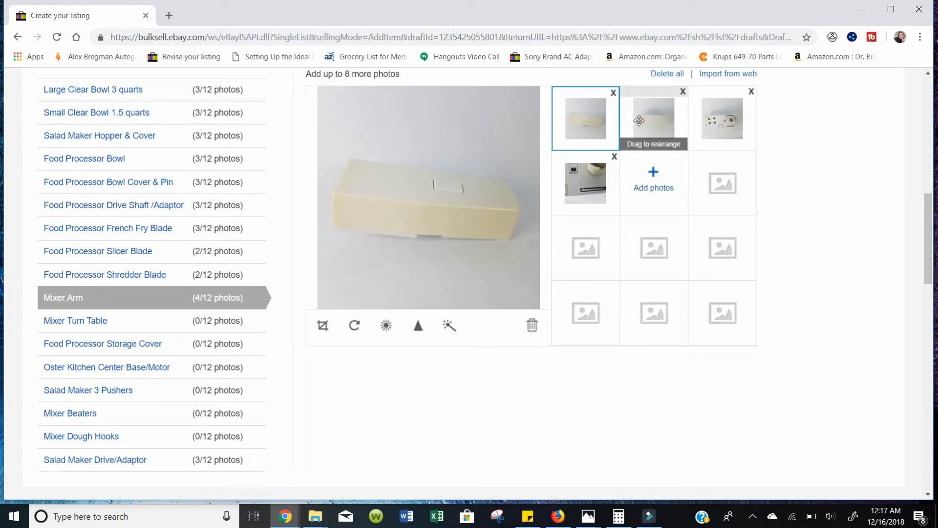
pyautogui.click(655, 117)
pyautogui.click(719, 120)
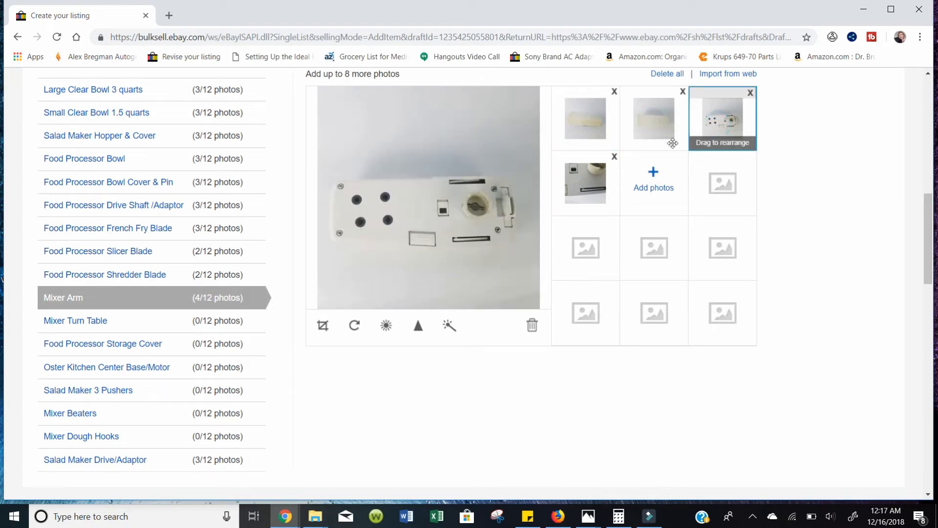
pyautogui.click(584, 184)
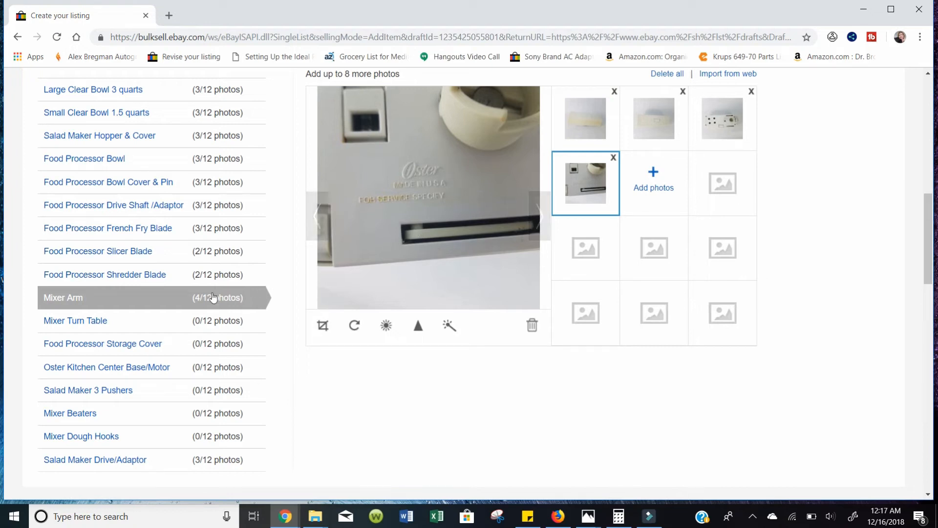
# Upload the three photos 20181215_223605 through 20181215_223616 to the Mixer Turn Table variation.
pyautogui.click(122, 327)
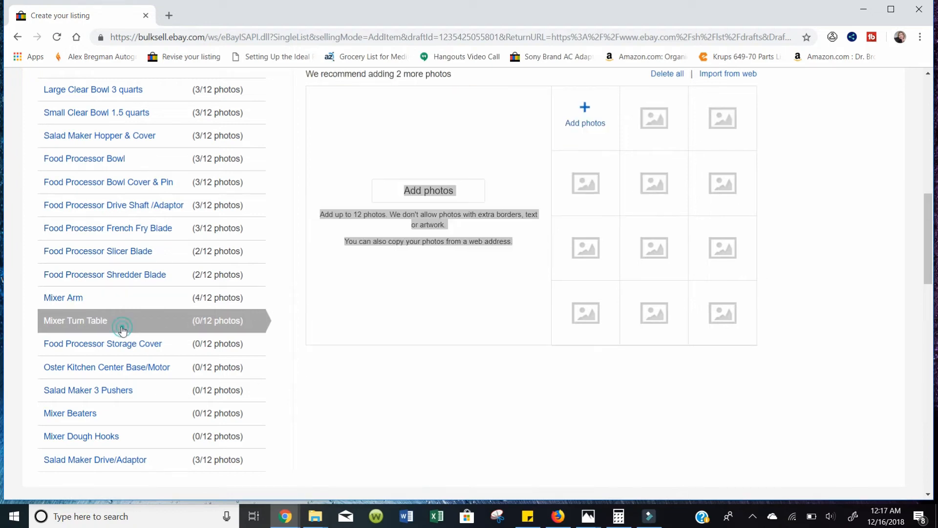
pyautogui.click(431, 194)
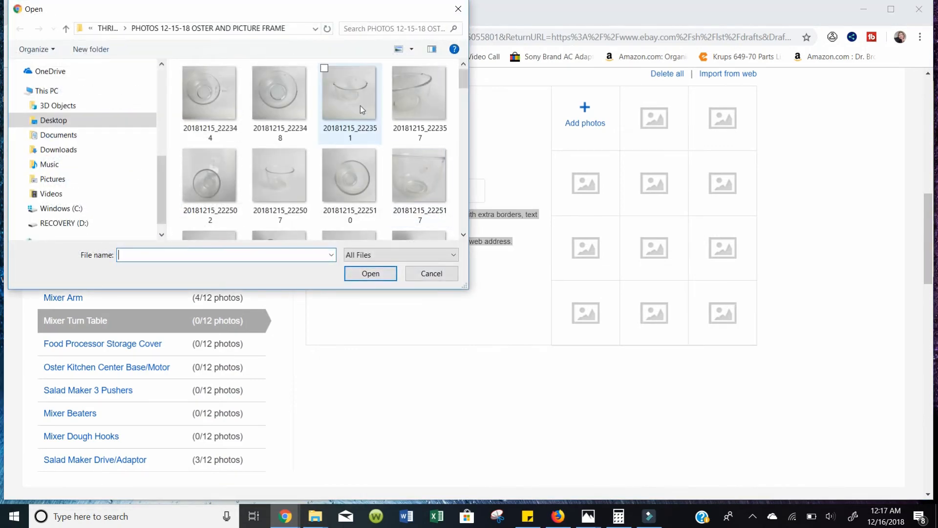
pyautogui.scroll(-10, 382, 132)
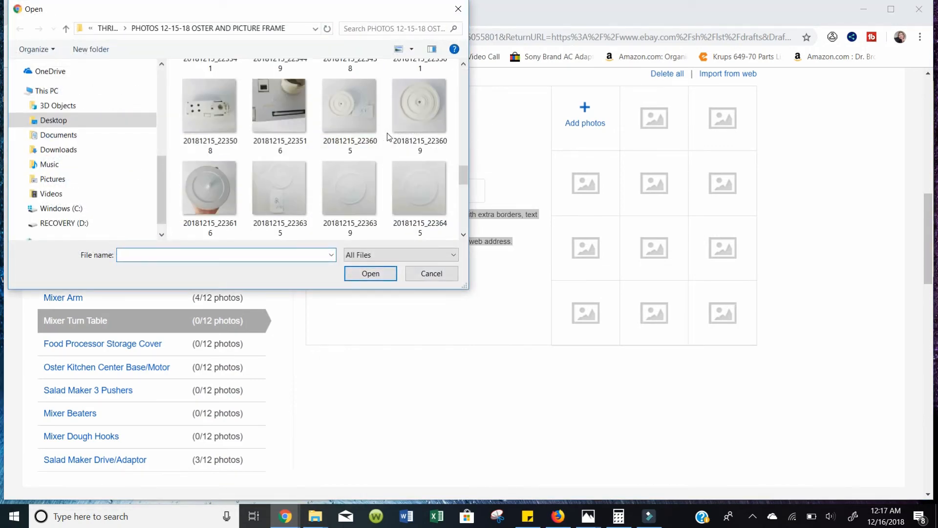
pyautogui.click(356, 101)
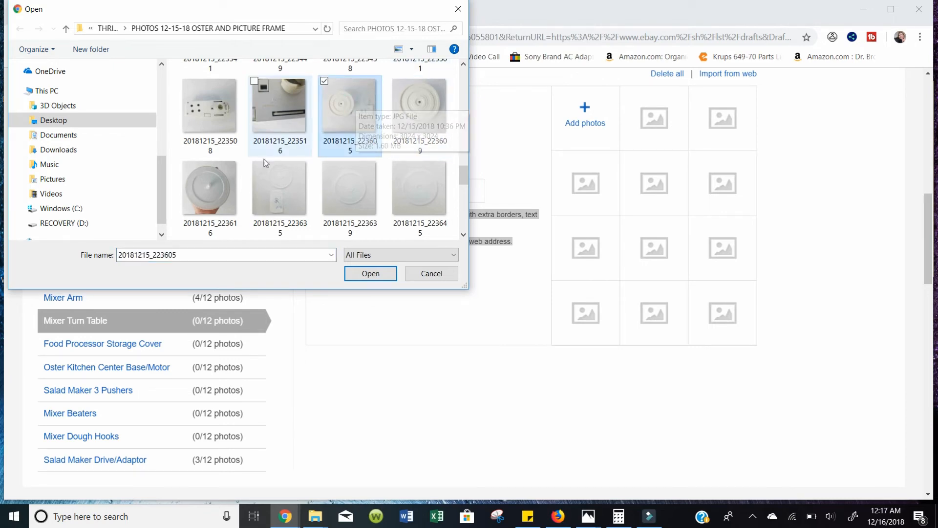
pyautogui.keyDown('shift'); pyautogui.click(215, 179); pyautogui.keyUp('shift')
pyautogui.click(366, 274)
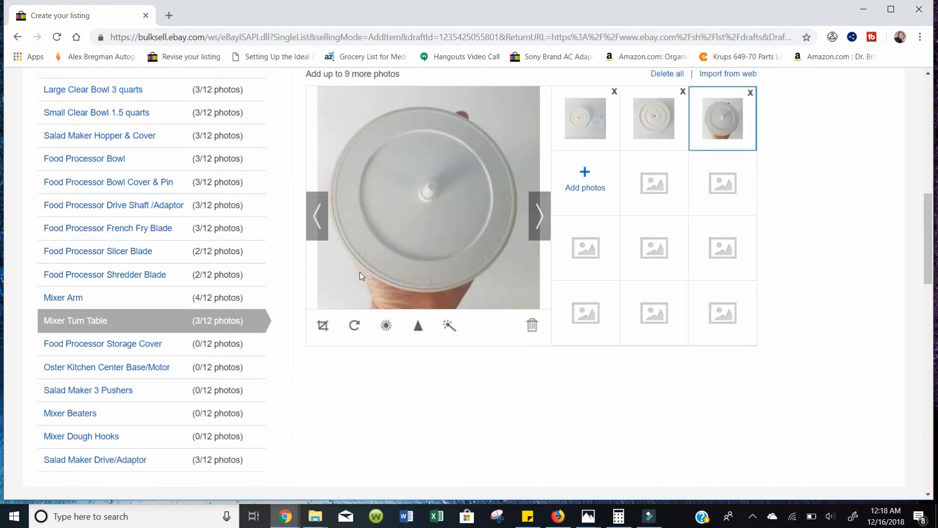
# Delete the first Mixer Turn Table photo, 20181215_223605, and preview the remaining photos.
pyautogui.click(614, 91)
pyautogui.click(587, 110)
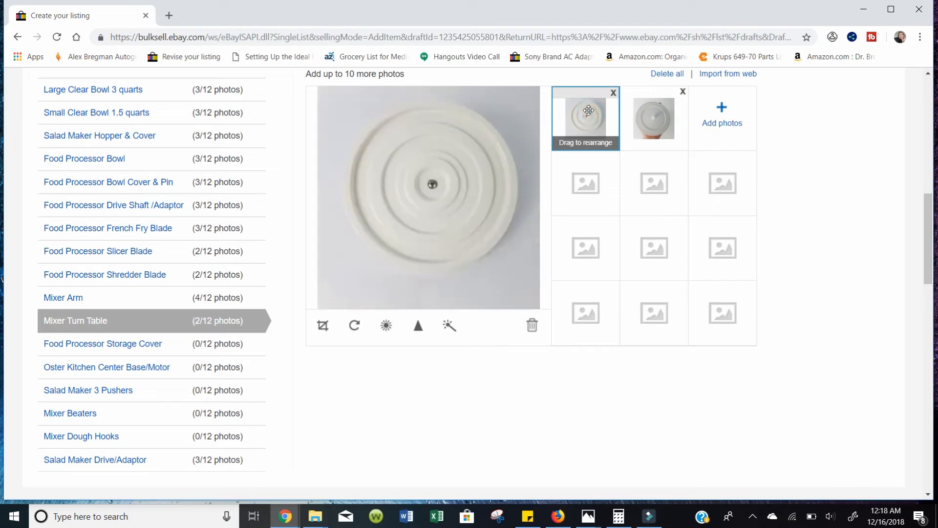
pyautogui.click(645, 127)
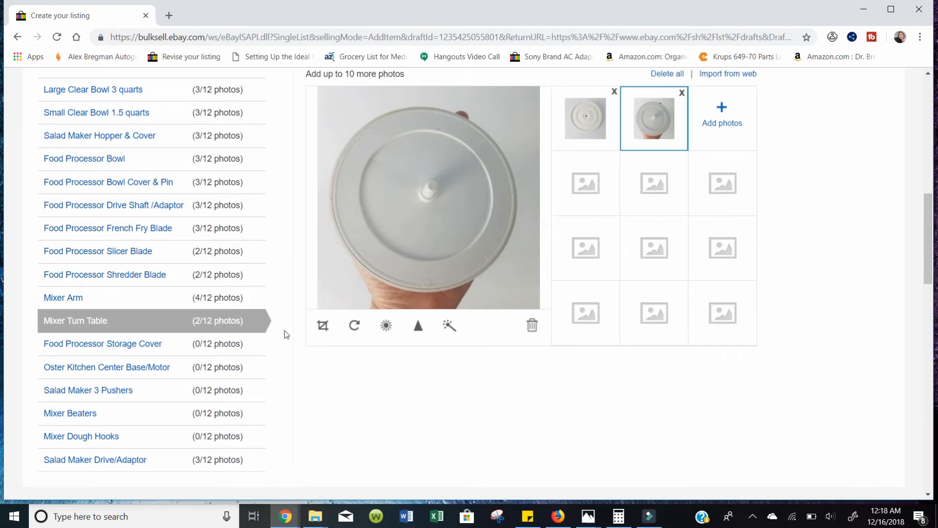
# Upload the three photos 20181215_223635 through 20181215_223645 to the Food Processor Storage Cover variation and delete the first one, 20181215_223635.
pyautogui.click(93, 346)
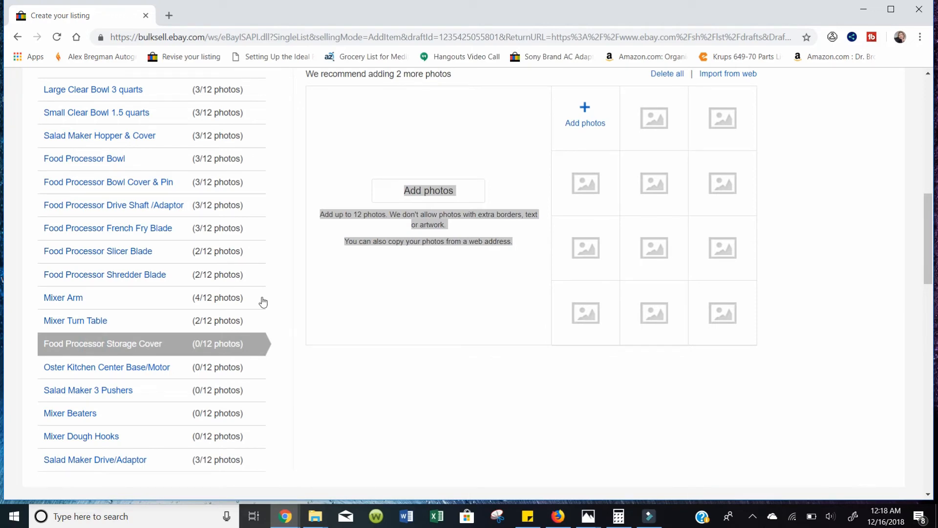
pyautogui.click(424, 194)
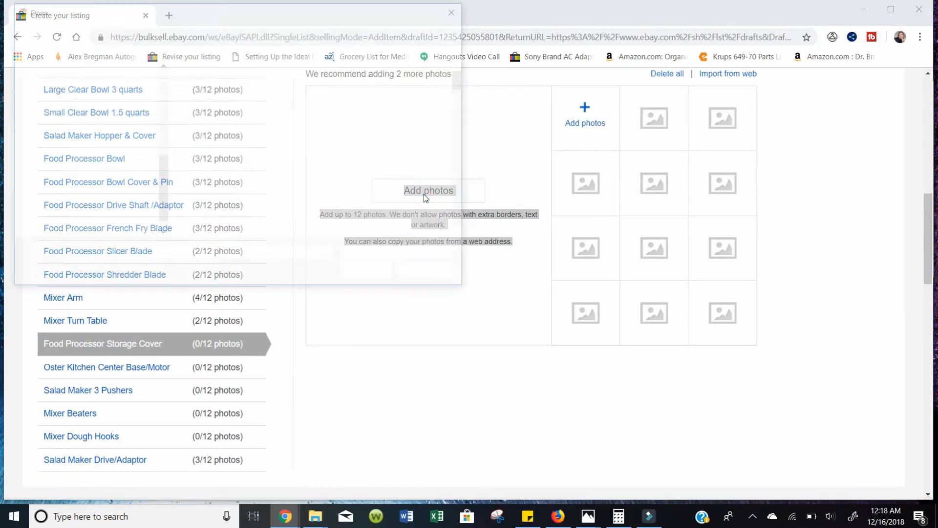
pyautogui.click(424, 194)
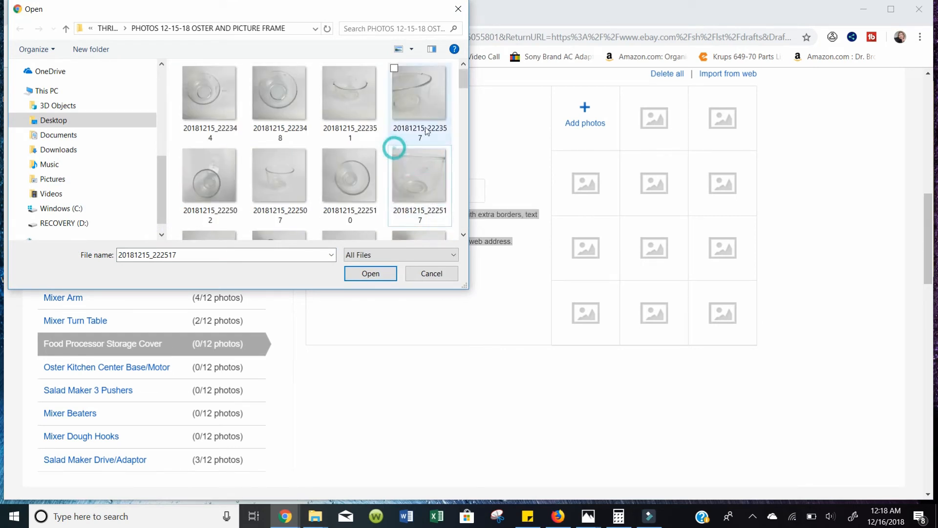
pyautogui.moveTo(463, 79); pyautogui.dragTo(468, 179)
pyautogui.click(277, 125)
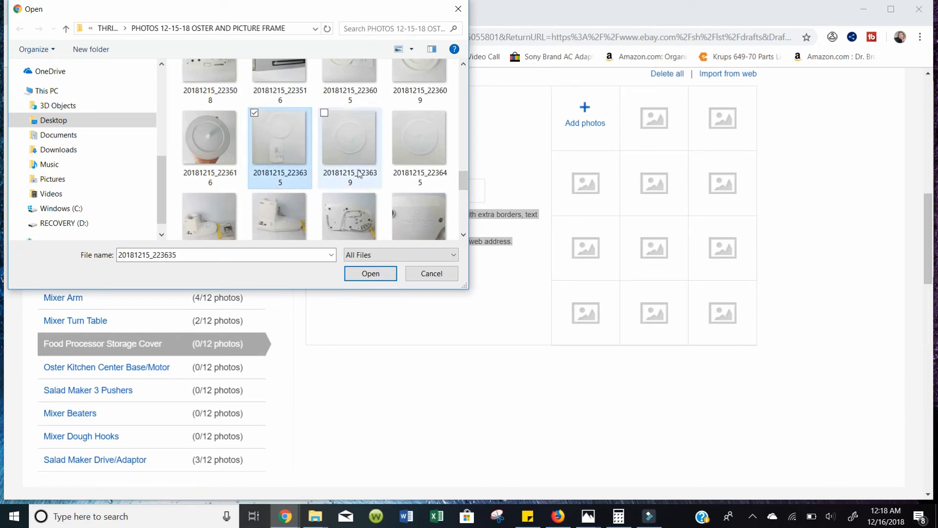
pyautogui.keyDown('shift'); pyautogui.click(423, 159); pyautogui.keyUp('shift')
pyautogui.click(370, 271)
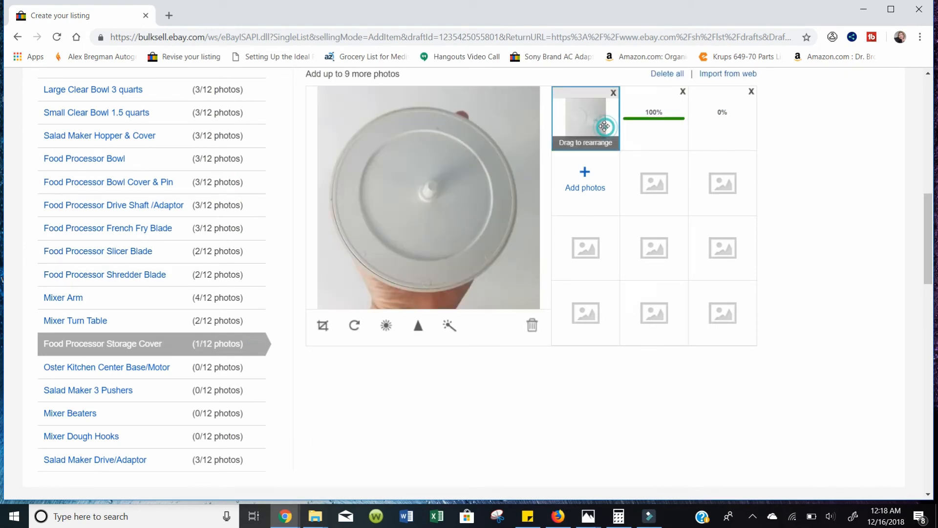
pyautogui.click(614, 93)
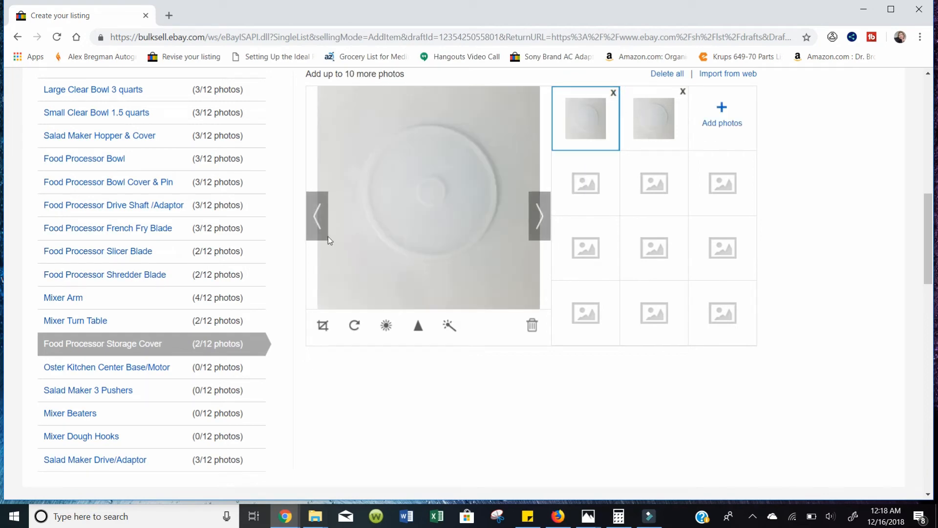
# Upload the four photos 20181215_223731 through 20181215_223754 to the Oster Kitchen Center Base/Motor variation and preview the last one.
pyautogui.click(163, 375)
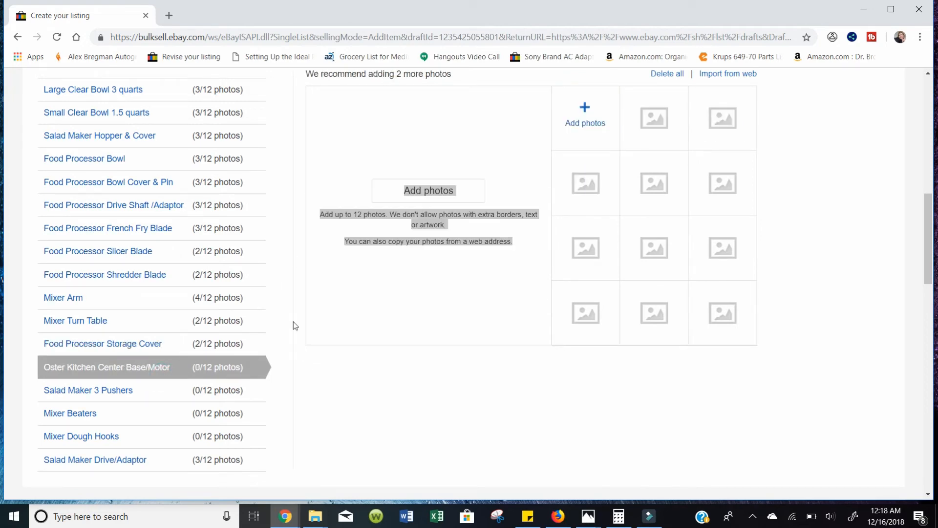
pyautogui.click(430, 195)
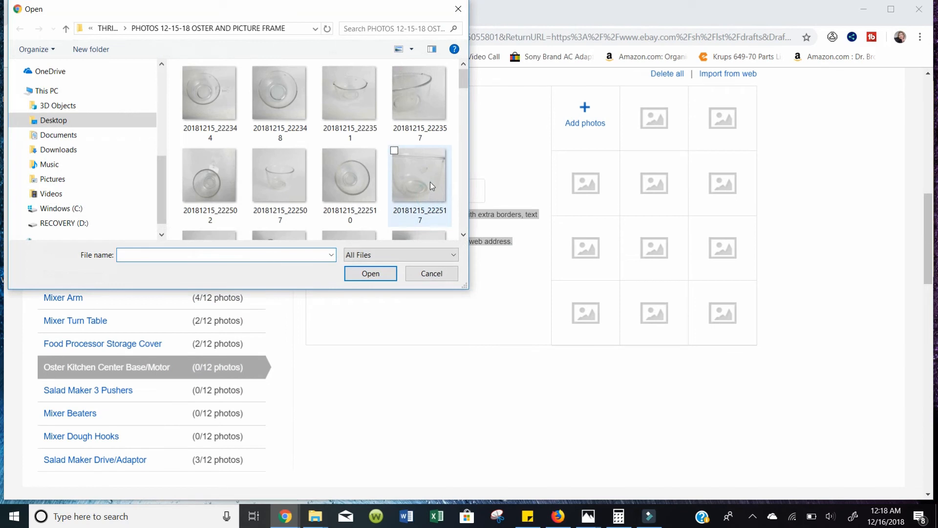
pyautogui.moveTo(463, 80); pyautogui.dragTo(468, 189)
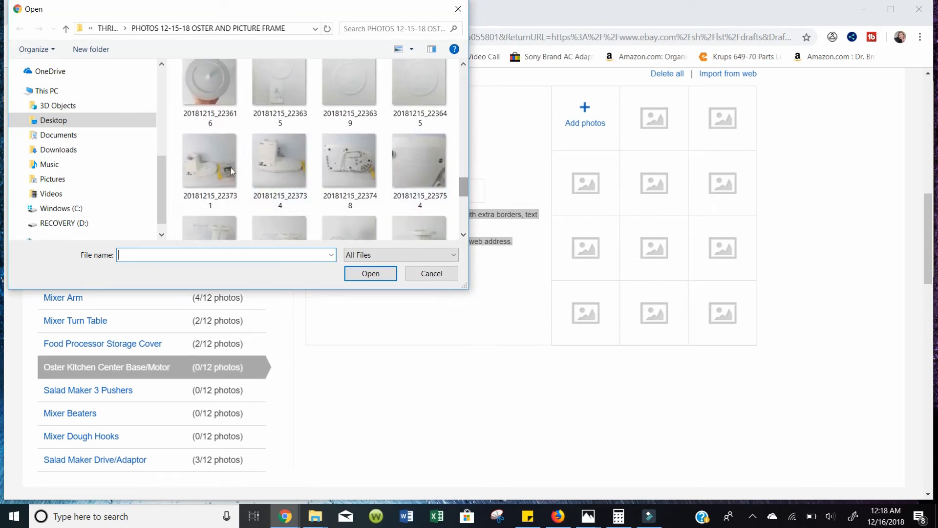
pyautogui.click(212, 166)
pyautogui.scroll(-2, 365, 164)
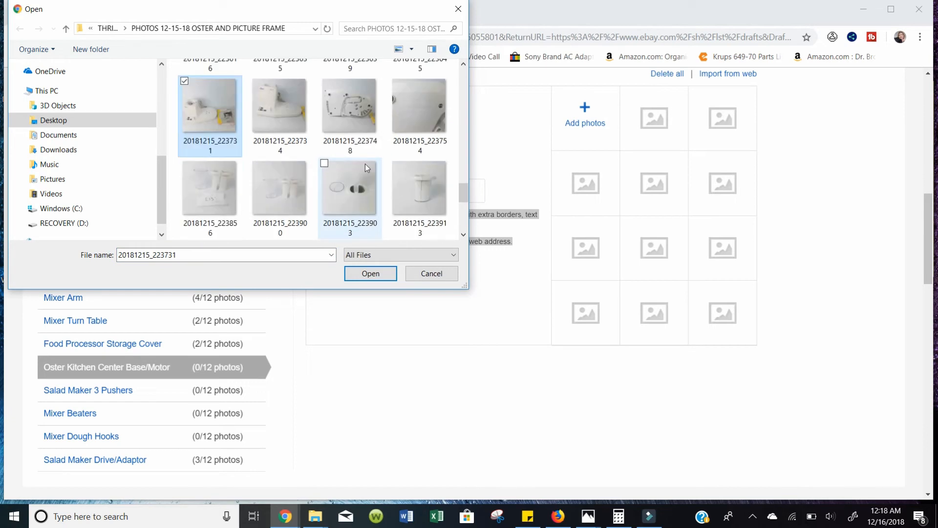
pyautogui.keyDown('shift'); pyautogui.click(422, 92); pyautogui.keyUp('shift')
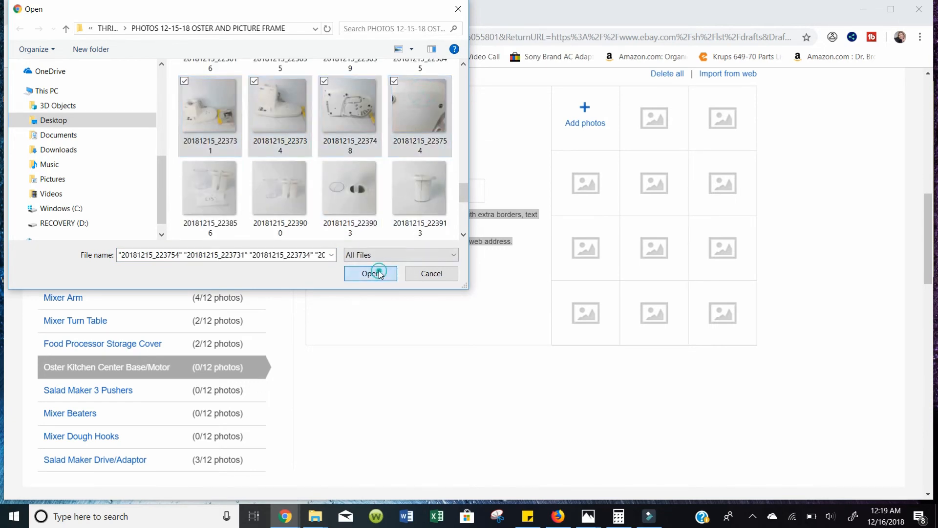
pyautogui.click(371, 273)
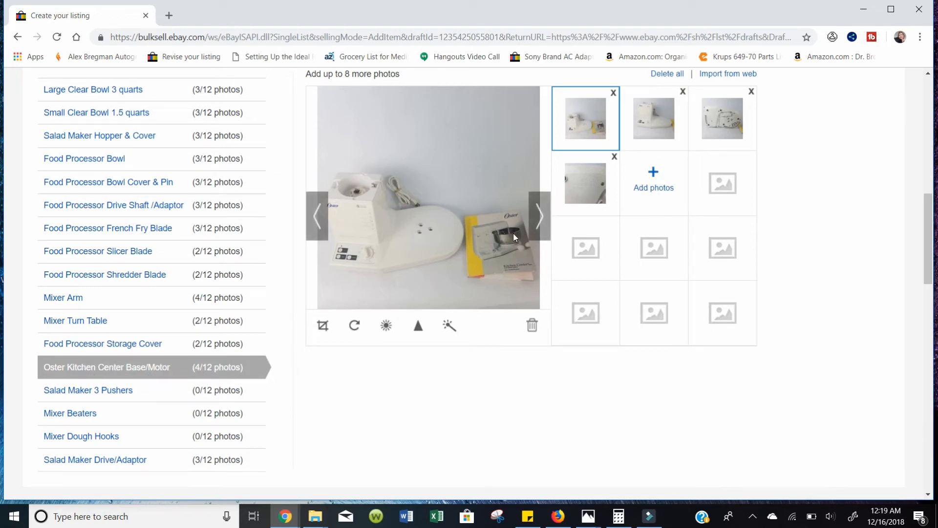
pyautogui.click(587, 180)
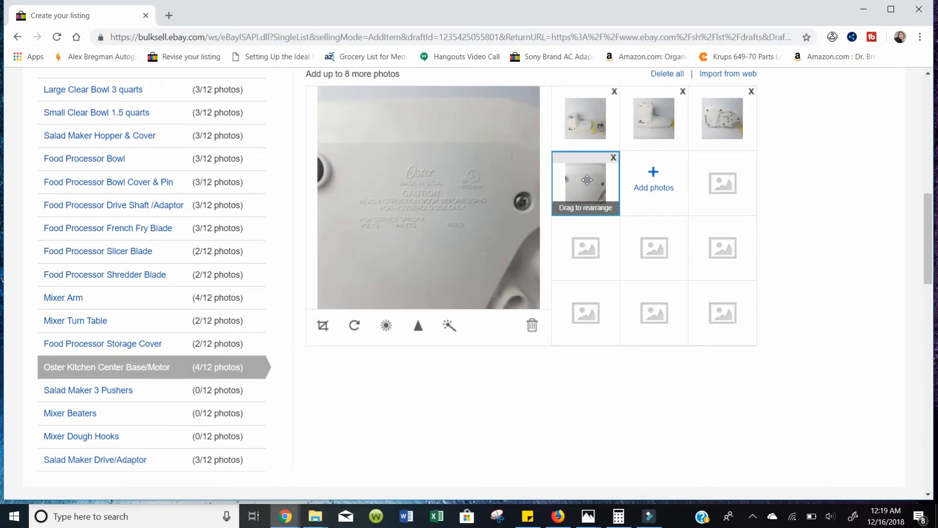
# Upload the four photos 20181215_223856 through 20181215_223913 to the Salad Maker 3 Pushers variation and delete the first one, 20181215_223856.
pyautogui.click(145, 389)
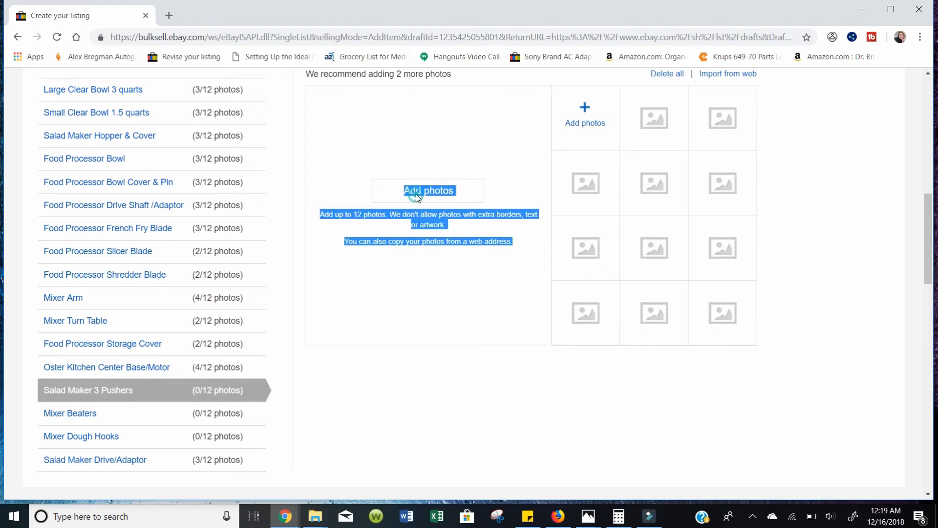
pyautogui.click(416, 195)
pyautogui.scroll(2, 468, 101)
pyautogui.moveTo(468, 101); pyautogui.dragTo(467, 195)
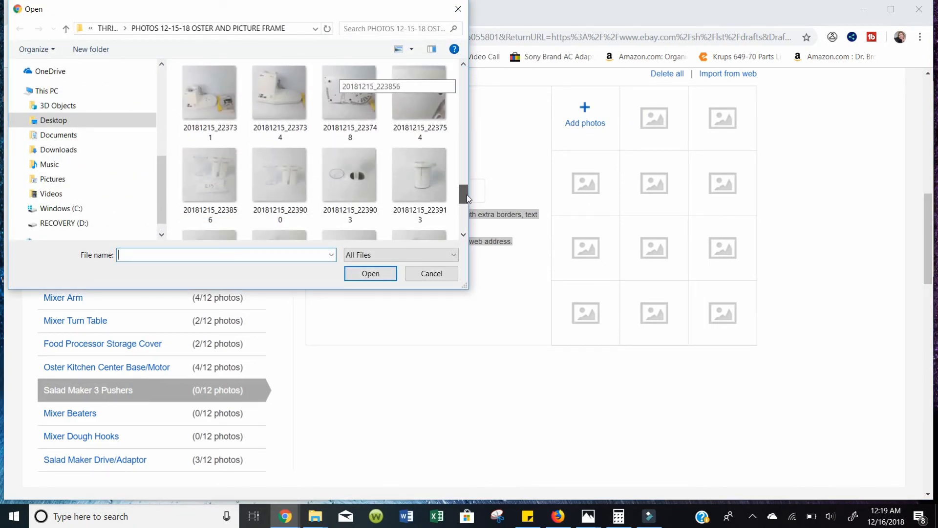
pyautogui.click(197, 169)
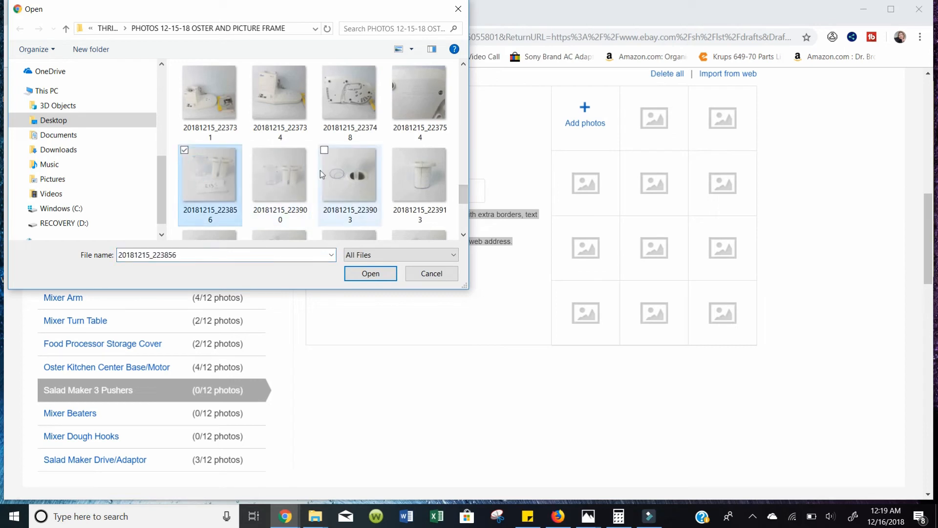
pyautogui.scroll(-1, 321, 172)
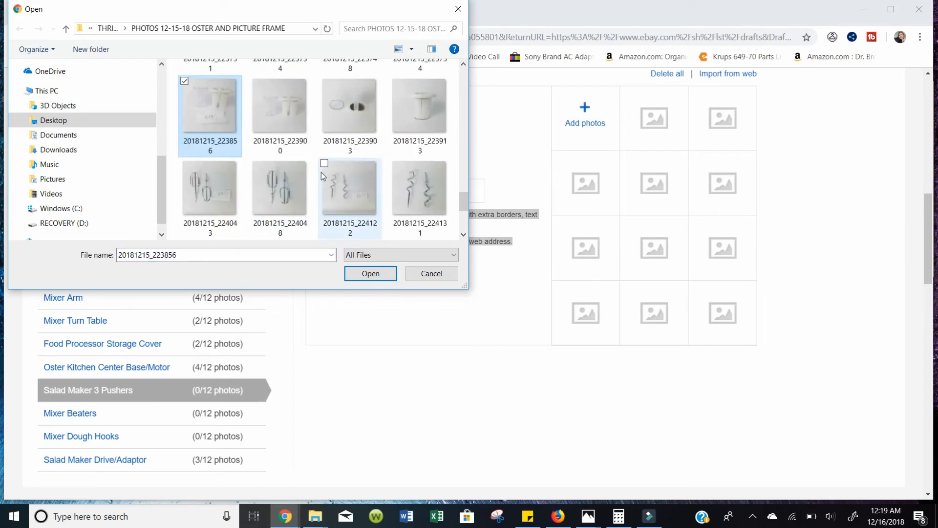
pyautogui.keyDown('shift'); pyautogui.click(427, 113); pyautogui.keyUp('shift')
pyautogui.click(375, 274)
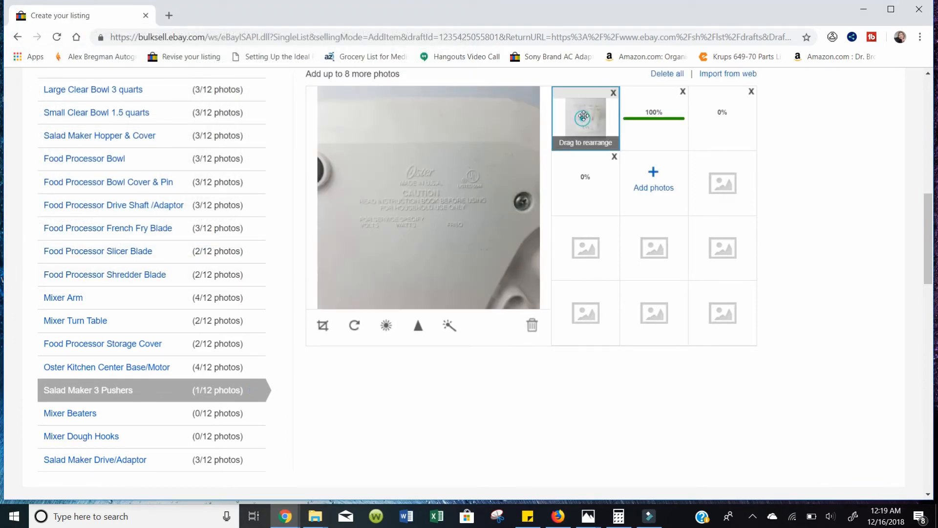
pyautogui.click(613, 92)
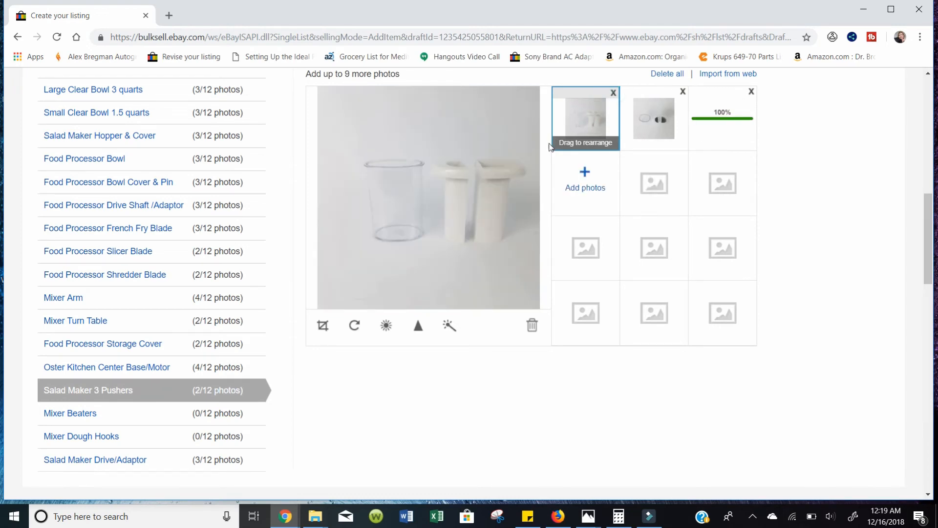
# Upload the photo 20181215_224048 to the Mixer Beaters variation.
pyautogui.scroll(-1, 442, 200)
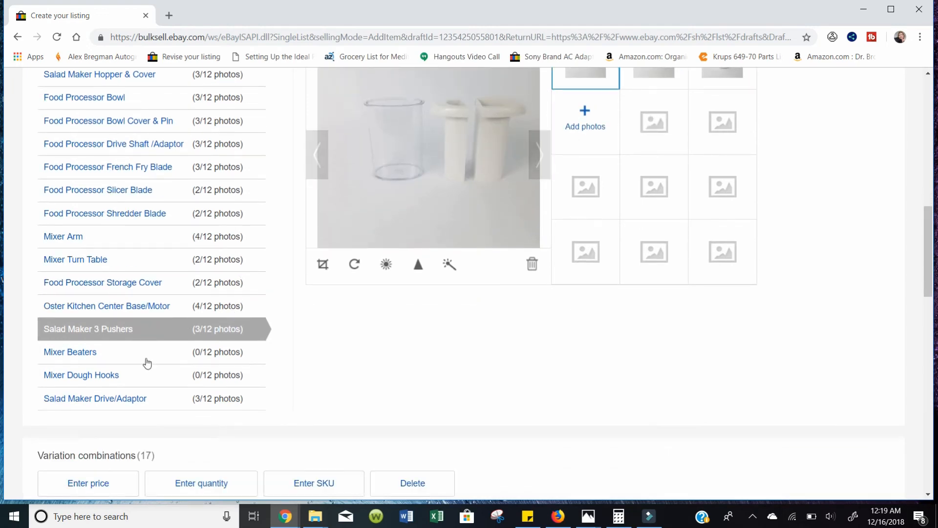
pyautogui.click(119, 355)
pyautogui.moveTo(410, 190); pyautogui.dragTo(433, 138)
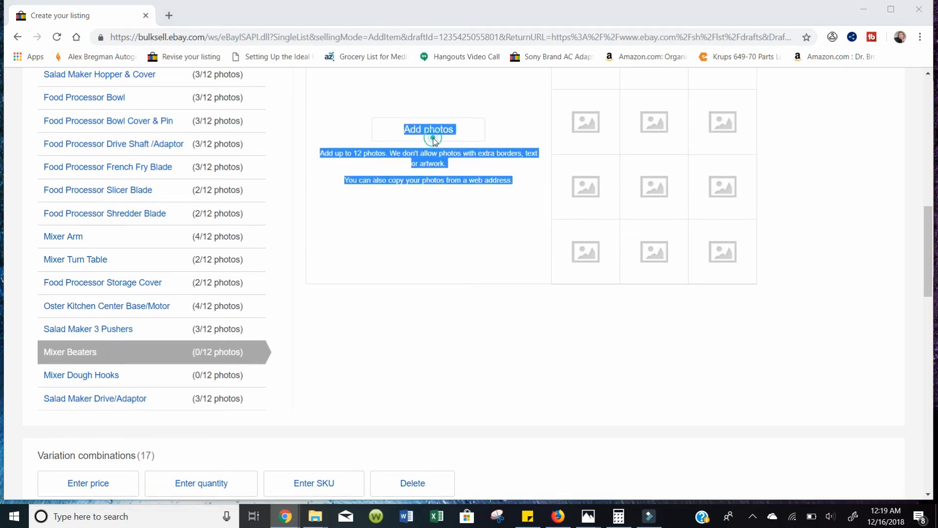
pyautogui.click(433, 137)
pyautogui.scroll(-3, 473, 198)
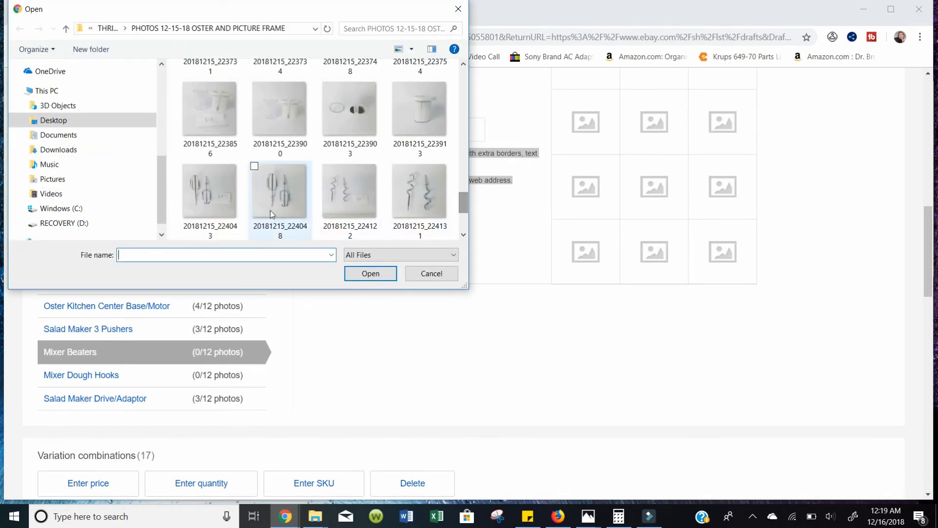
pyautogui.click(269, 181)
pyautogui.keyDown('ctrl'); pyautogui.click(340, 177); pyautogui.keyUp('ctrl')
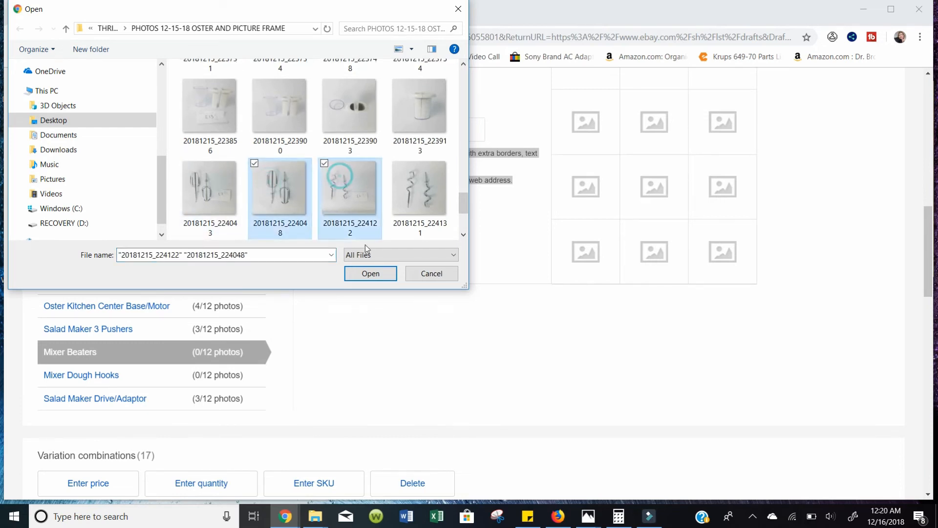
pyautogui.click(342, 194)
pyautogui.click(285, 197)
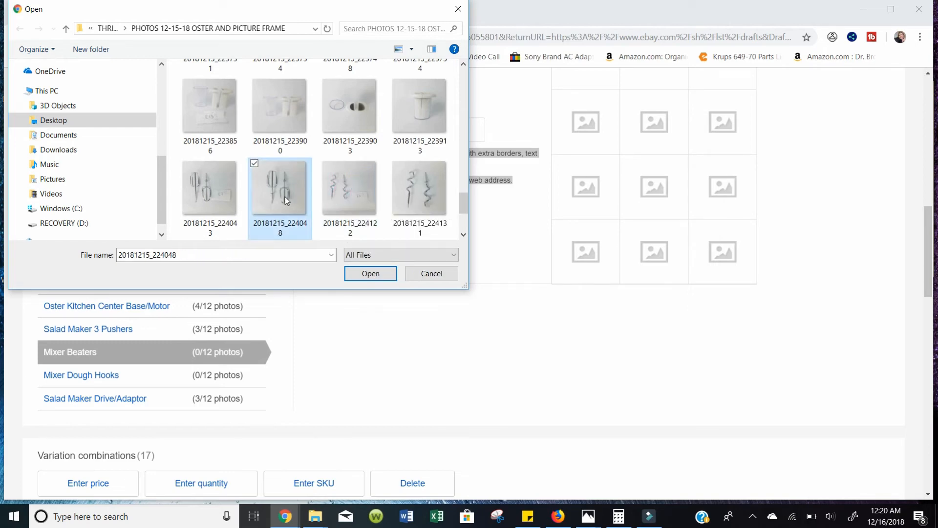
pyautogui.click(362, 277)
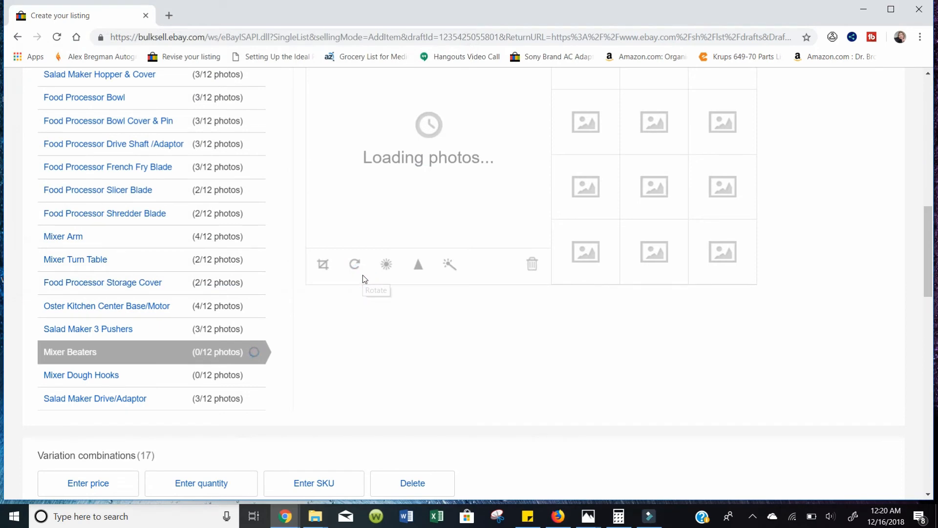
pyautogui.scroll(1, 431, 215)
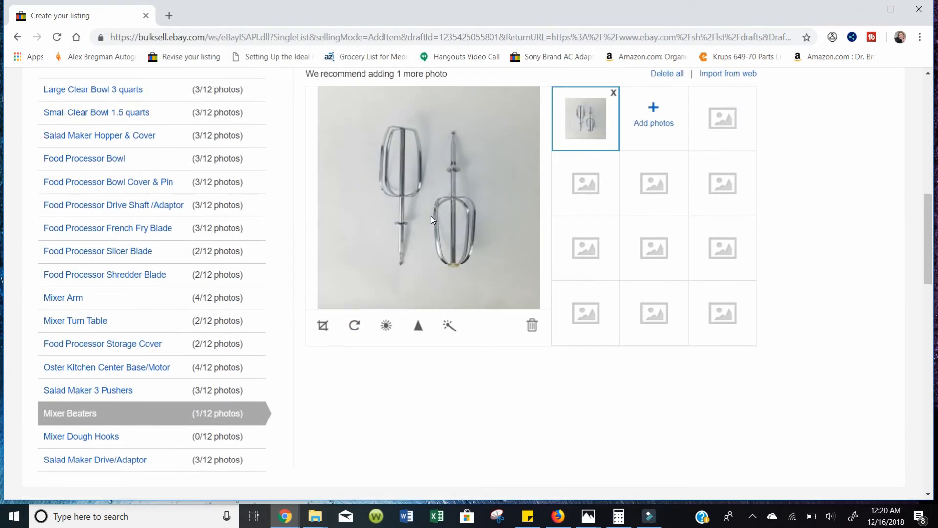
# Upload the unlabelled dough hooks photo, 20181215_224131, to the Mixer Dough Hooks variation.
pyautogui.click(76, 440)
pyautogui.moveTo(432, 231); pyautogui.dragTo(424, 194)
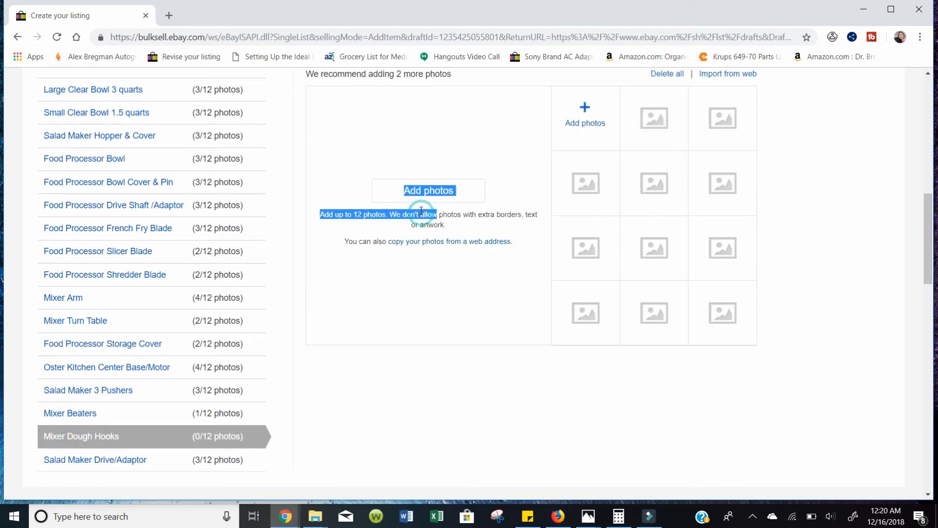
pyautogui.click(423, 194)
pyautogui.moveTo(462, 74); pyautogui.dragTo(470, 194)
pyautogui.click(439, 188)
pyautogui.doubleClick(439, 189)
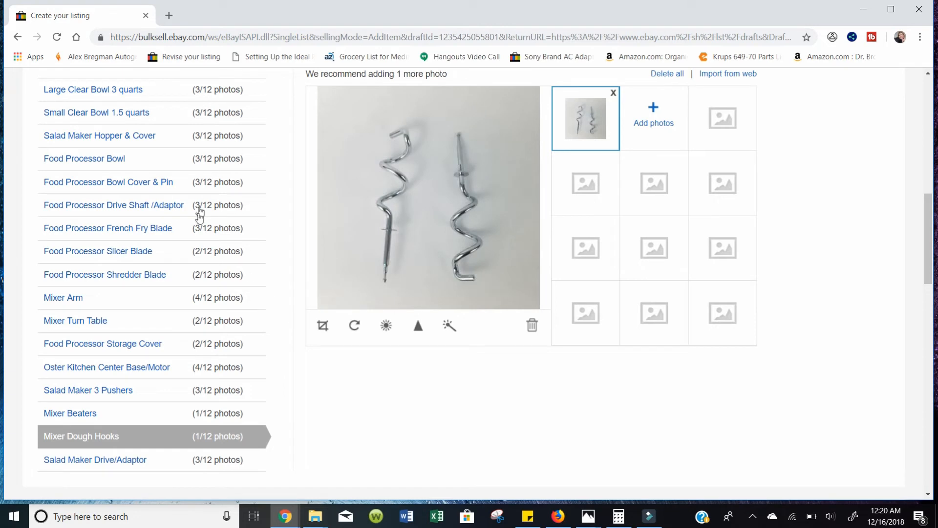
# Review the variation photo list and the photos, quantities and prices in the variation combinations table.
pyautogui.scroll(3, 194, 337)
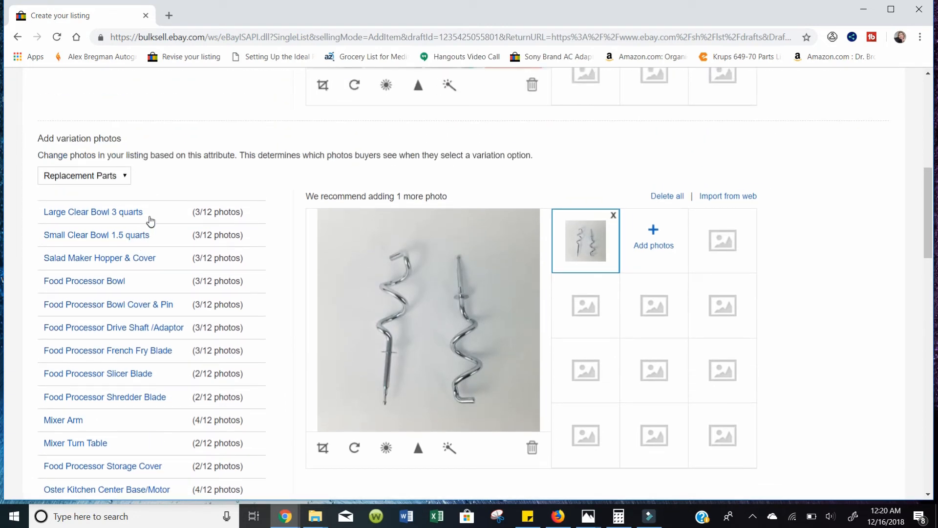
pyautogui.scroll(5, 150, 218)
pyautogui.scroll(-13, 354, 264)
pyautogui.scroll(-2, 353, 264)
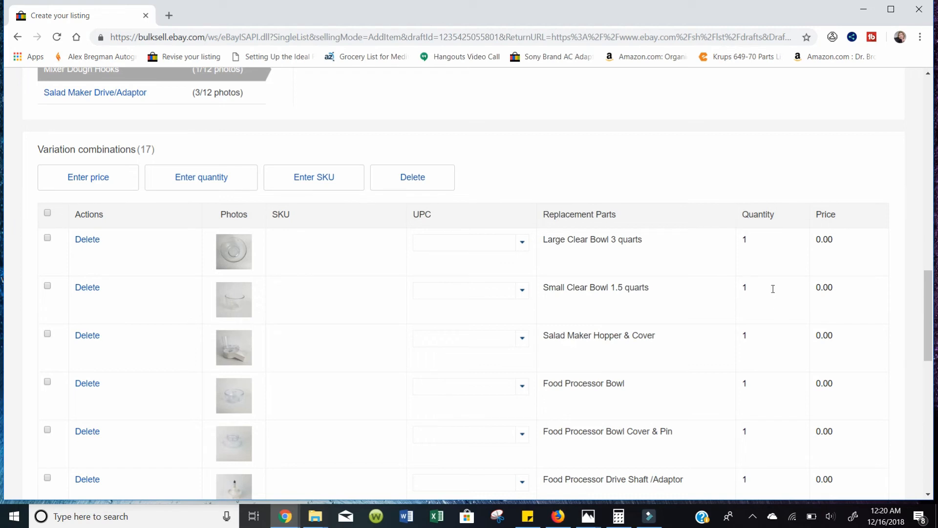
pyautogui.doubleClick(747, 238)
pyautogui.scroll(-12, 158, 384)
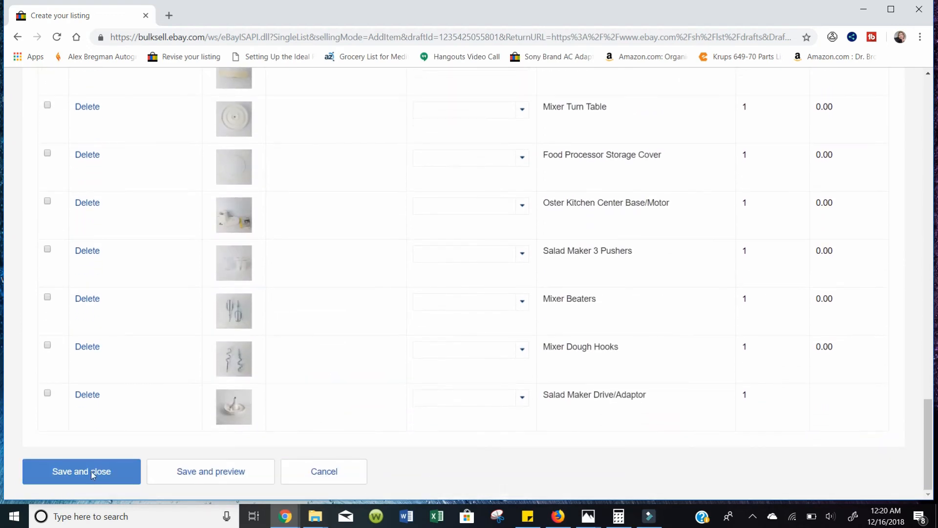
pyautogui.click(116, 464)
pyautogui.scroll(12, 658, 381)
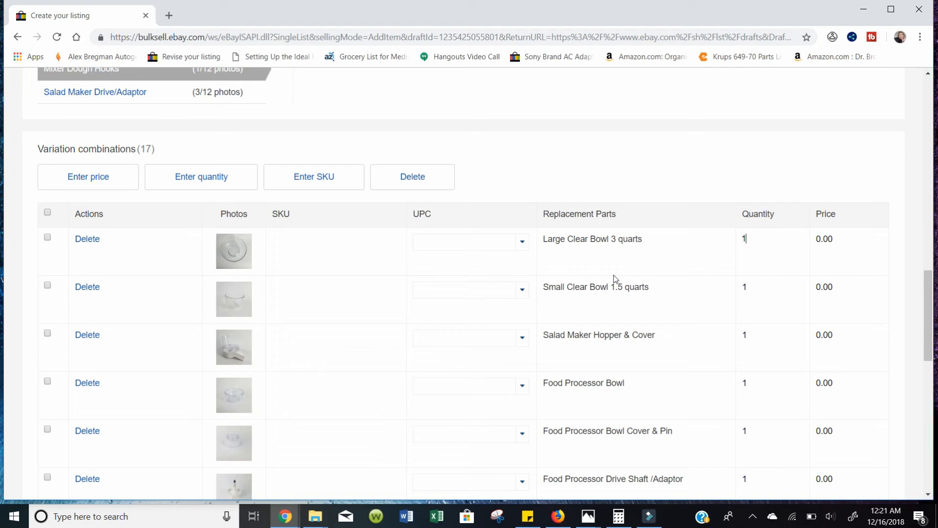
# Set the Large Clear Bowl 3 quarts variation to quantity 1 and price 37.00.
pyautogui.press('BackSpace')
pyautogui.write('0')
pyautogui.press('BackSpace')
pyautogui.write('1')
pyautogui.click(834, 239)
pyautogui.write('37.00')
# Set the prices of Small Clear Bowl 1.5 quarts to 23.00, Salad Maker Hopper & Cover to 39.00 and Food Processor Bowl to 18.00.
pyautogui.click(843, 281)
pyautogui.write('23.00')
pyautogui.click(853, 345)
pyautogui.write('39.00')
pyautogui.click(838, 382)
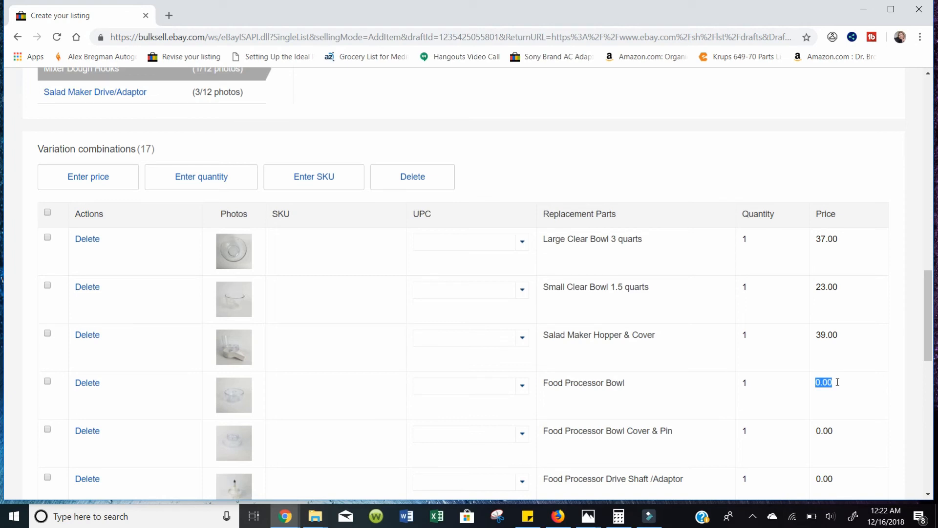
pyautogui.write('18.00')
# Price the Food Processor Bowl Cover & Pin at 18.00 and the Food Processor Drive Shaft /Adaptor at 23.00.
pyautogui.scroll(-1, 853, 403)
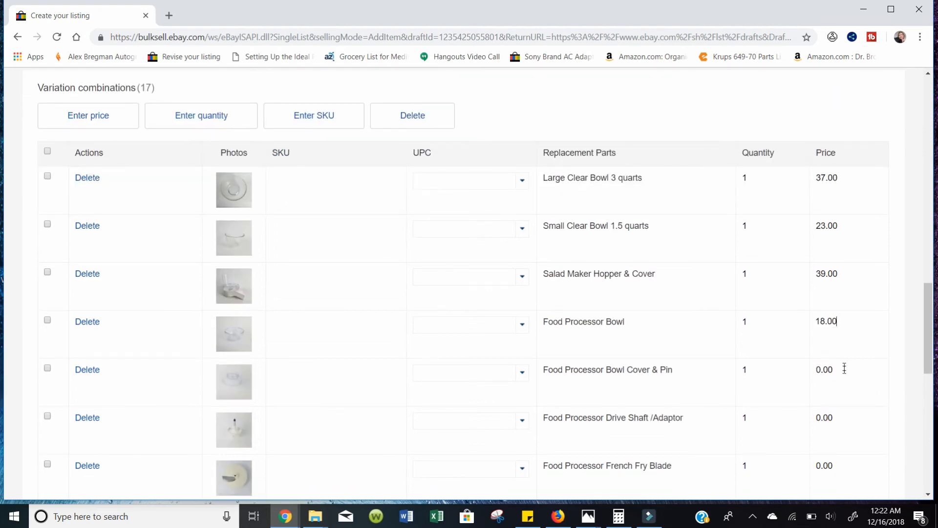
pyautogui.click(839, 373)
pyautogui.write('18.00')
pyautogui.click(831, 413)
pyautogui.write('23.00')
# Set the price of the Food Processor French Fry, Slicer and Shredder Blade variations to 16.00 each.
pyautogui.scroll(-3, 850, 424)
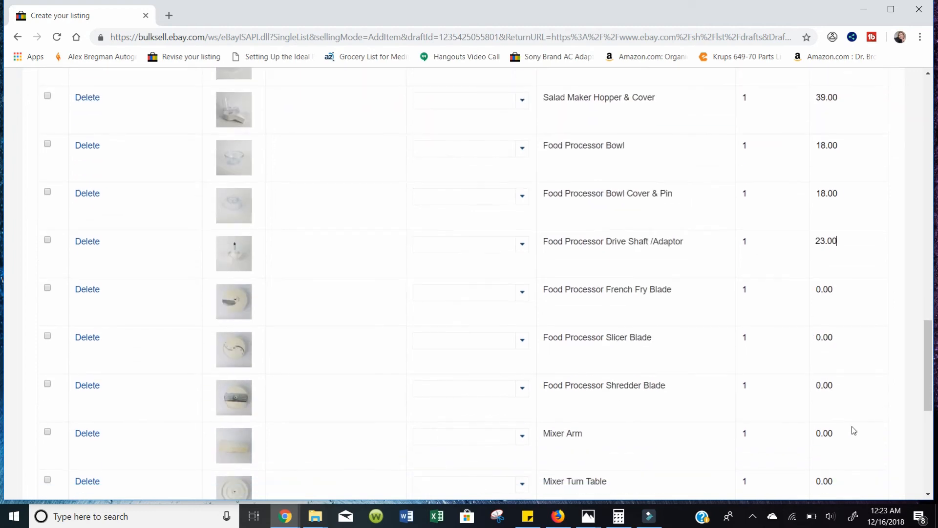
pyautogui.scroll(1, 848, 415)
pyautogui.click(837, 346)
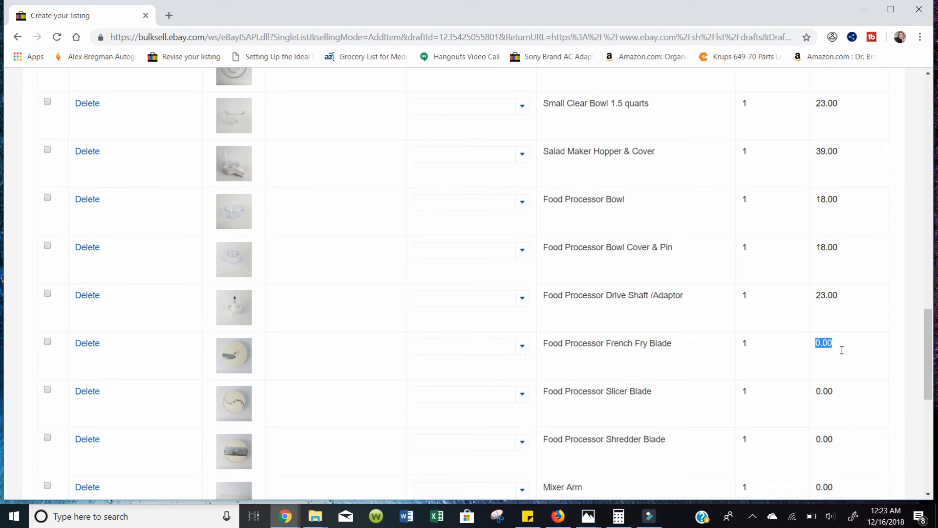
pyautogui.write('16.00')
pyautogui.click(838, 388)
pyautogui.write('16.00')
pyautogui.click(839, 436)
pyautogui.write('16.00')
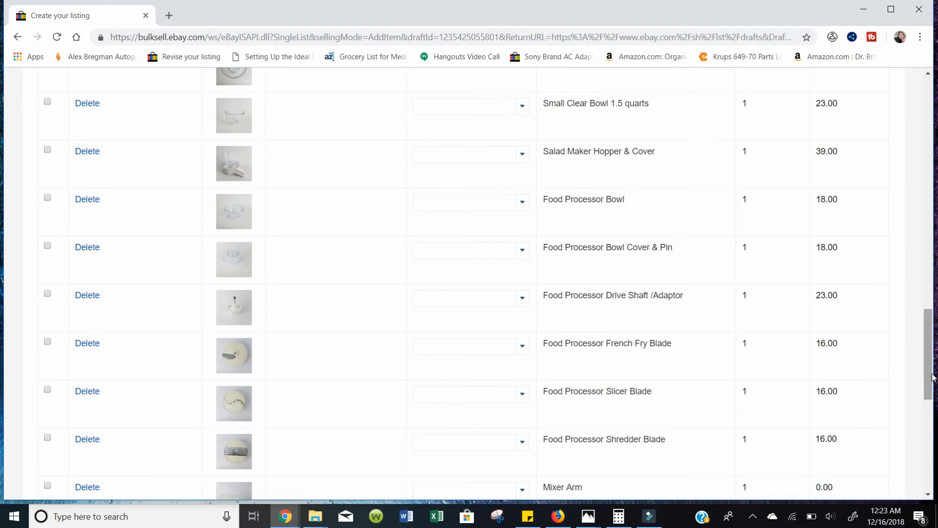
# Set the prices of Mixer Arm to 65.00, Mixer Turn Table to 26.00 and Food Processor Storage Cover to 10.00.
pyautogui.scroll(-4, 928, 381)
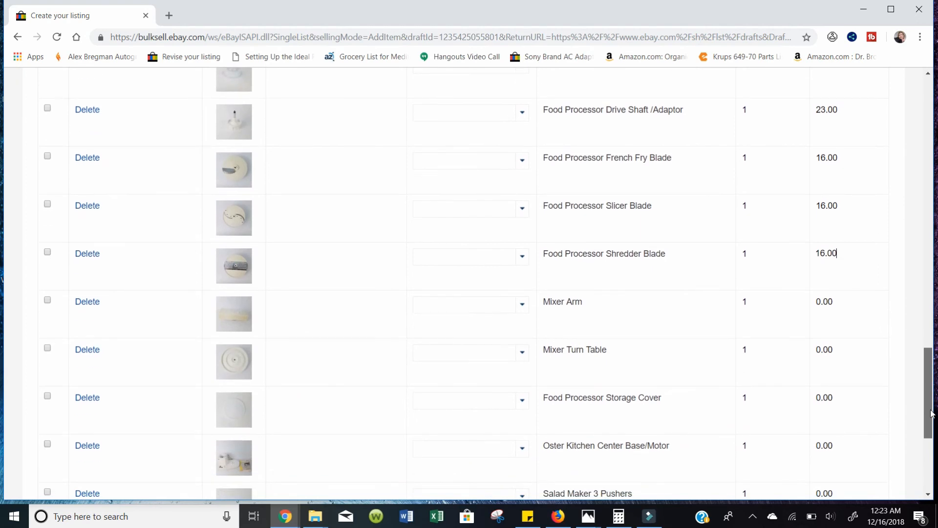
pyautogui.click(840, 302)
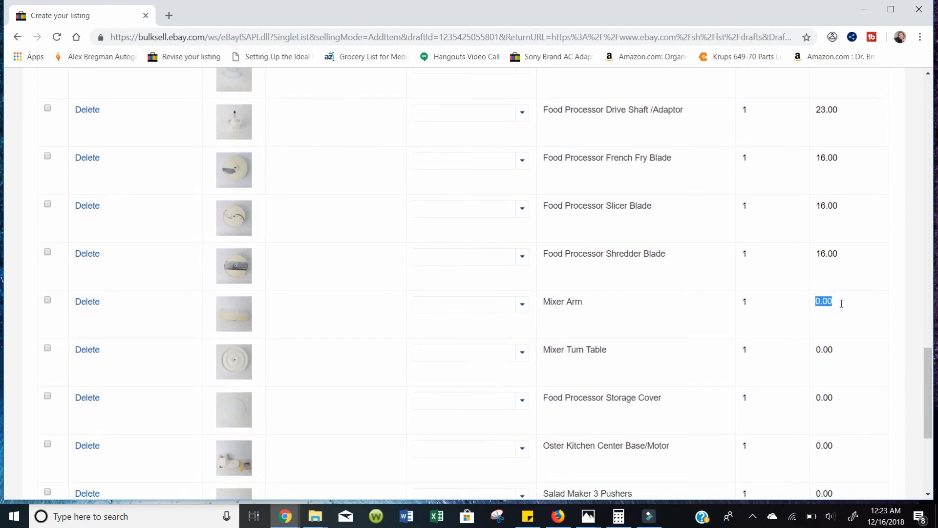
pyautogui.write('65.00')
pyautogui.click(839, 347)
pyautogui.write('26.00')
pyautogui.click(842, 393)
pyautogui.write('0')
pyautogui.press('BackSpace')
pyautogui.write('10.00')
# Price the Oster Kitchen Center Base/Motor at 130.00 and the Salad Maker 3 Pushers at 20.00.
pyautogui.scroll(-1, 843, 397)
pyautogui.click(846, 386)
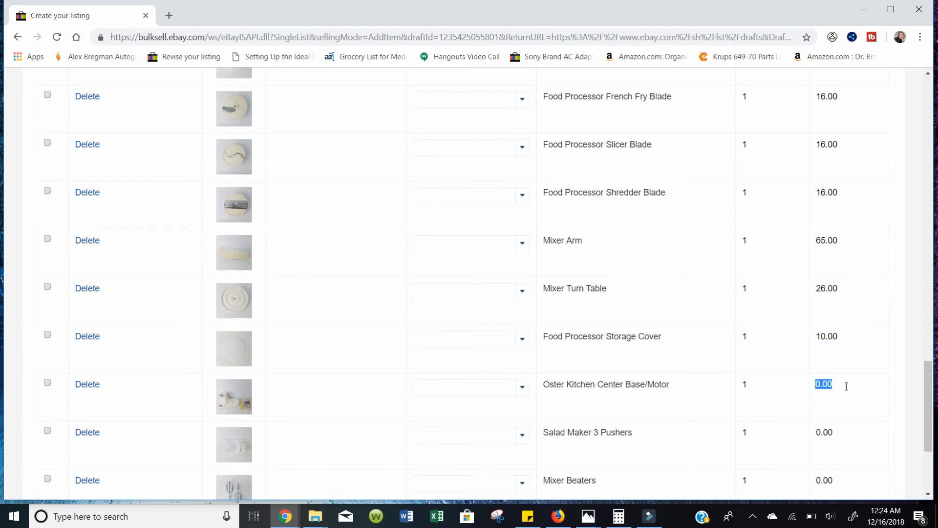
pyautogui.write('130.00')
pyautogui.click(820, 432)
pyautogui.write('20.00')
# Set the prices of Mixer Beaters to 28.00, Mixer Dough Hooks to 26.00 and Salad Maker Drive/Adaptor to 26.00.
pyautogui.scroll(-1, 893, 463)
pyautogui.click(835, 418)
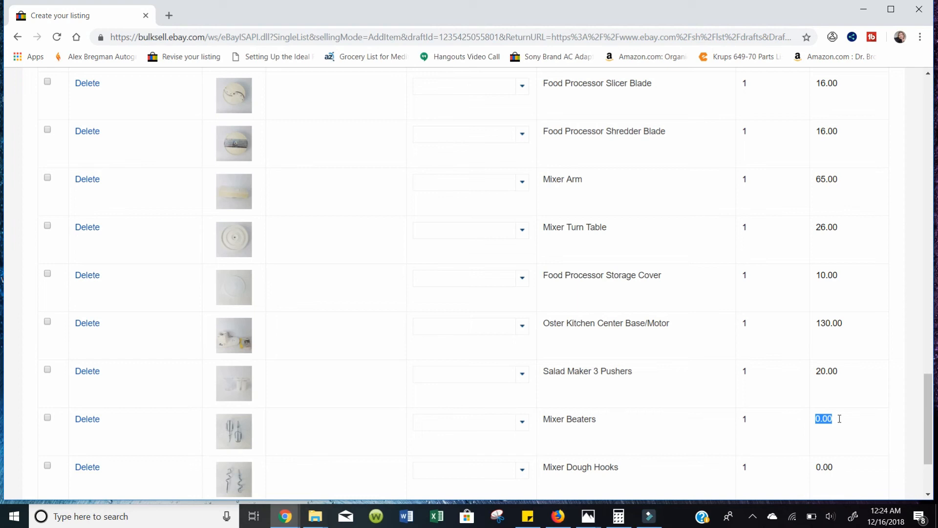
pyautogui.write('28.00')
pyautogui.click(831, 472)
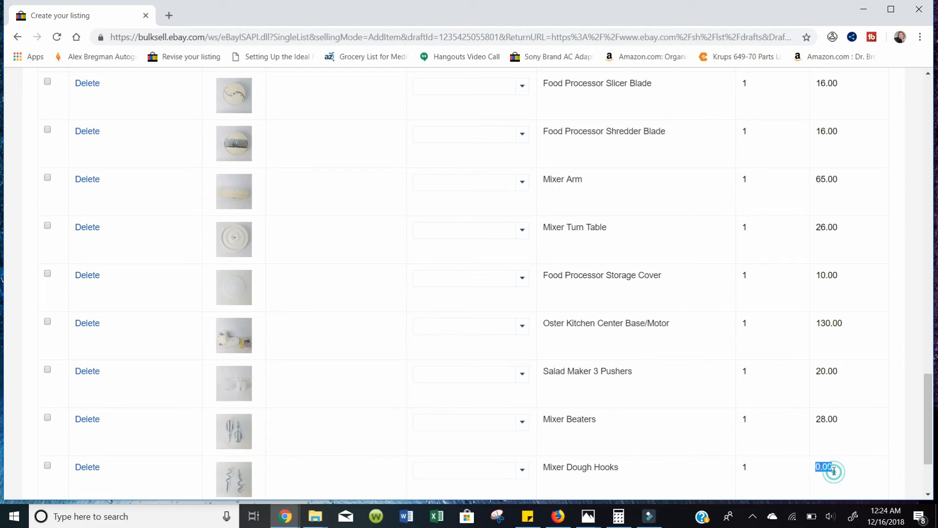
pyautogui.write('26.00')
pyautogui.scroll(-1, 834, 474)
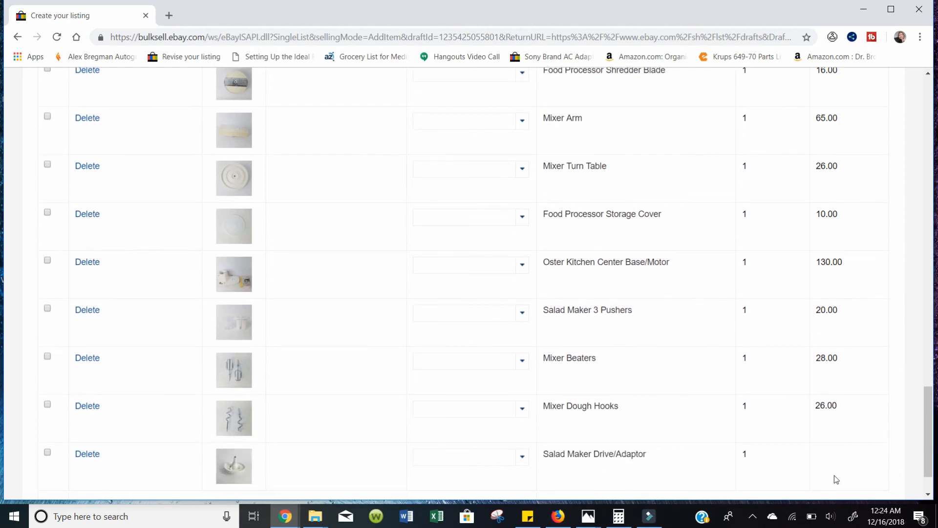
pyautogui.click(830, 457)
pyautogui.write('26.00')
# Check the photo, quantity and price of every part in the variation combinations table.
pyautogui.scroll(-1, 555, 355)
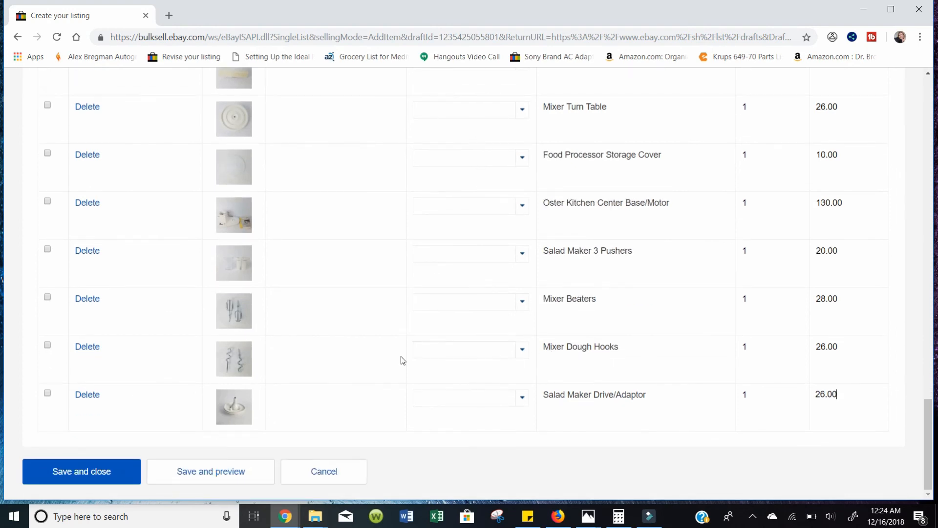
pyautogui.scroll(12, 402, 363)
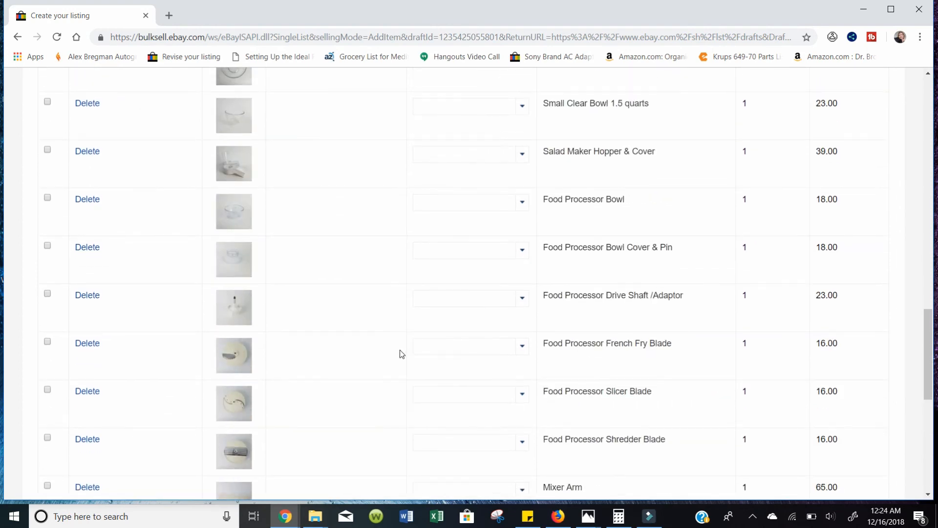
pyautogui.scroll(5, 400, 347)
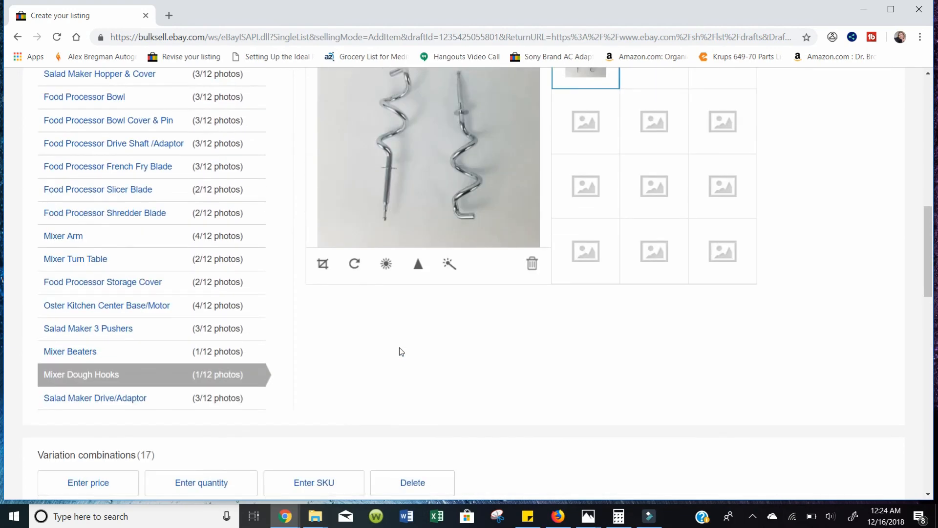
pyautogui.scroll(-4, 400, 349)
pyautogui.scroll(-3, 400, 350)
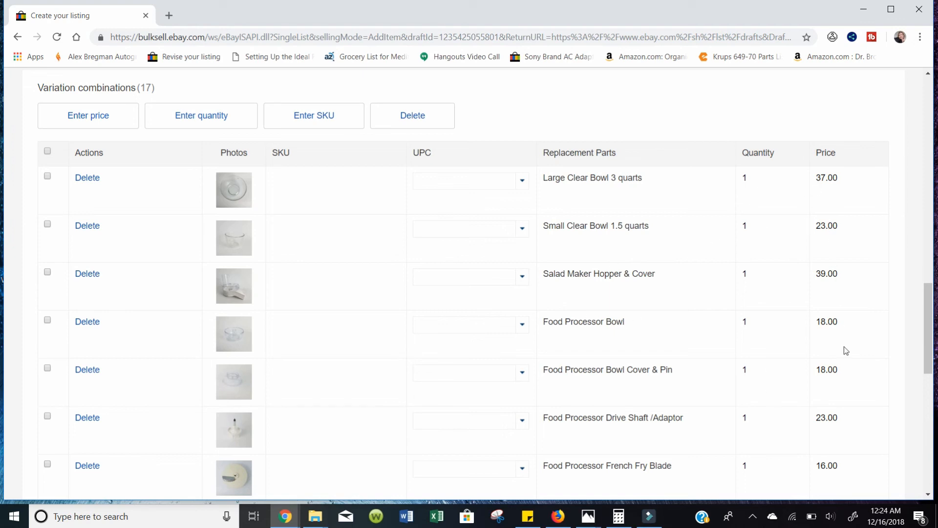
pyautogui.scroll(-10, 383, 352)
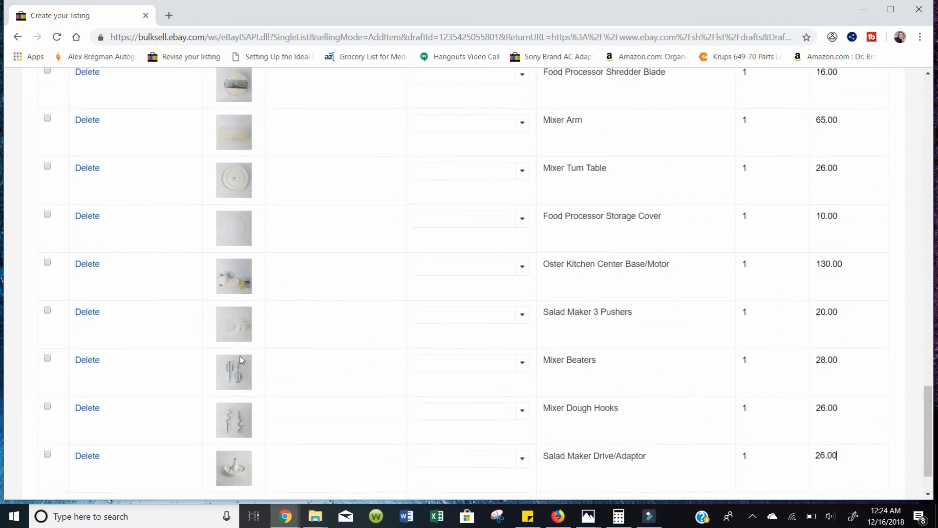
pyautogui.scroll(8, 239, 354)
pyautogui.scroll(4, 238, 351)
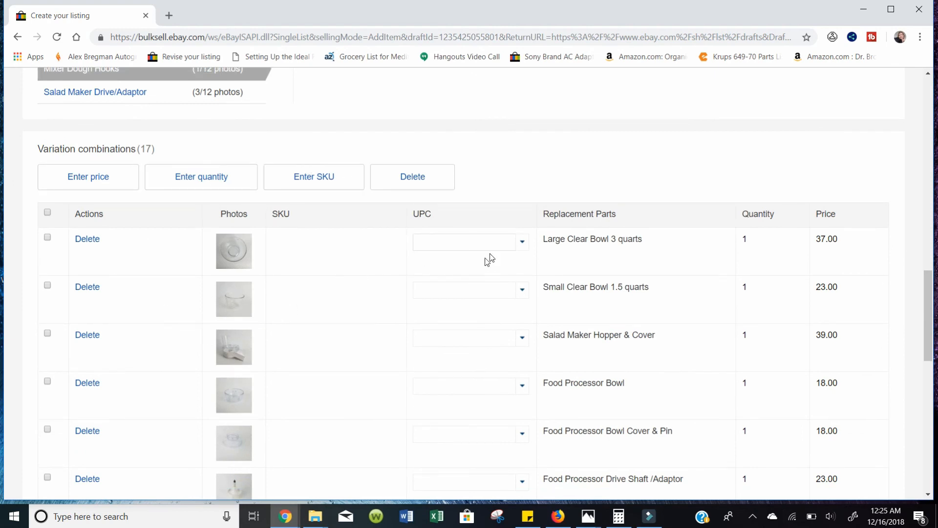
pyautogui.scroll(-3, 425, 293)
pyautogui.scroll(-6, 362, 322)
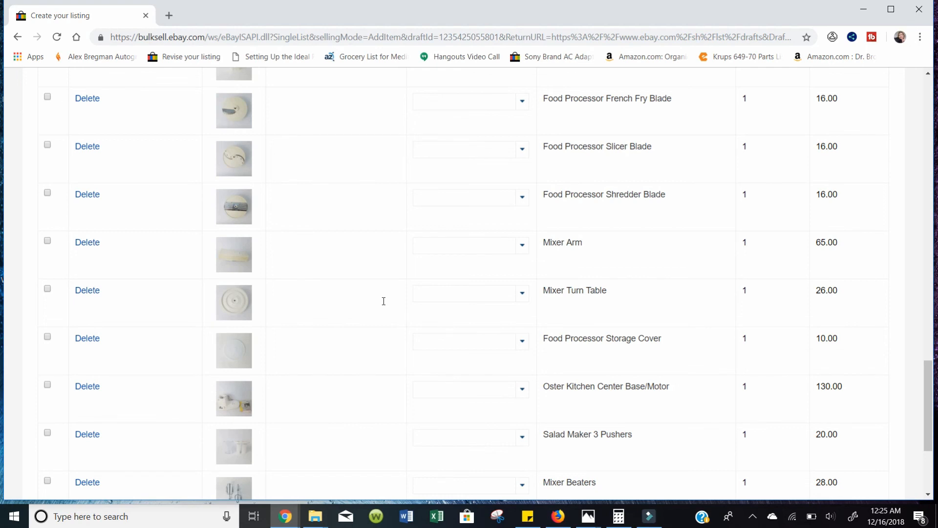
pyautogui.scroll(-4, 383, 301)
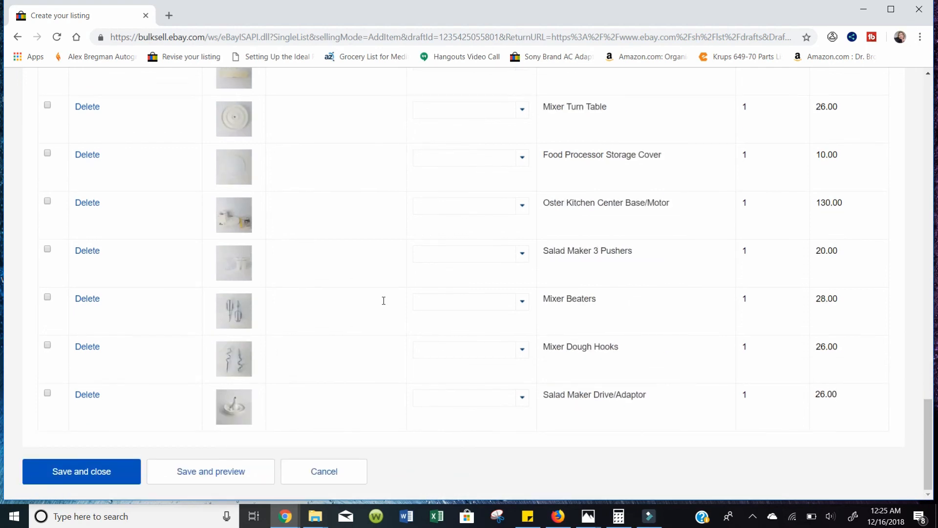
# Save and close the variations and review the variation, condition and default photo details in the listing form.
pyautogui.click(90, 470)
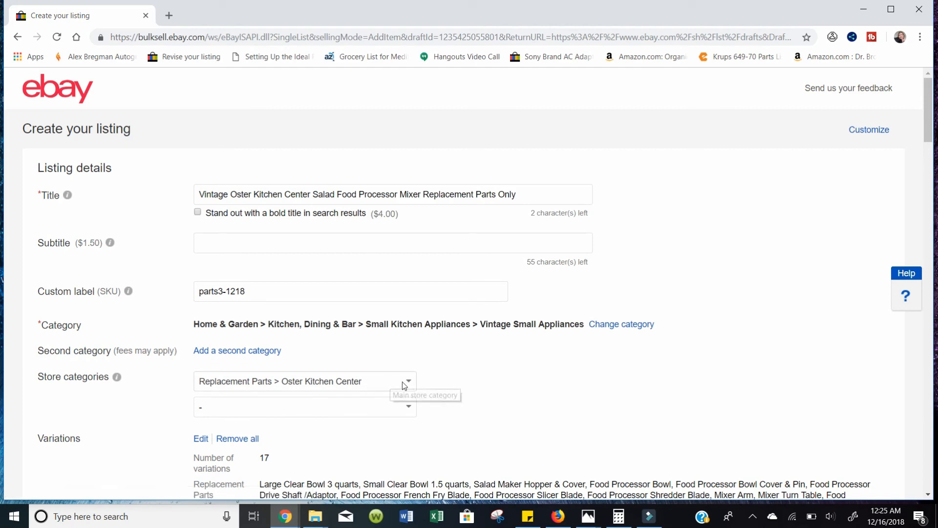
pyautogui.scroll(-3, 400, 381)
pyautogui.scroll(-1, 390, 373)
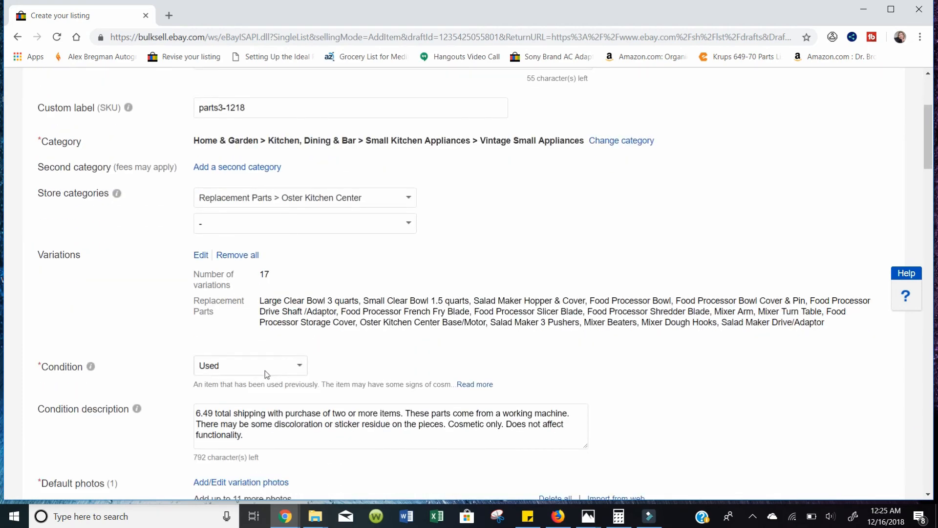
pyautogui.scroll(-2, 244, 370)
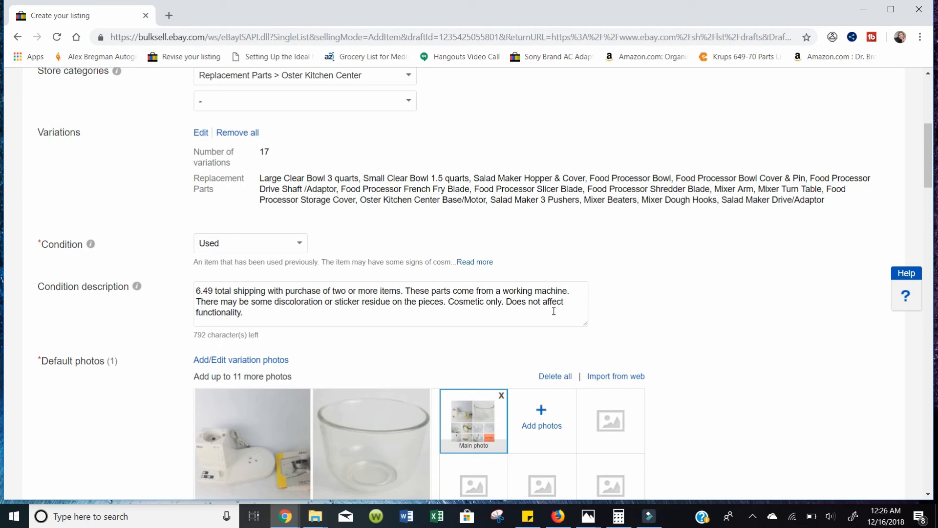
# Add the recommended brand Oster to the listing's item specifics.
pyautogui.scroll(-4, 271, 322)
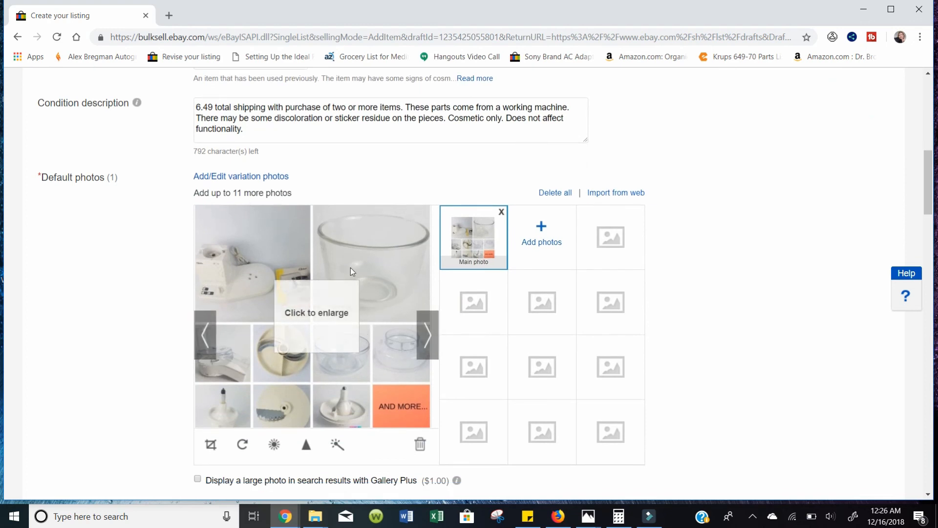
pyautogui.scroll(-4, 337, 303)
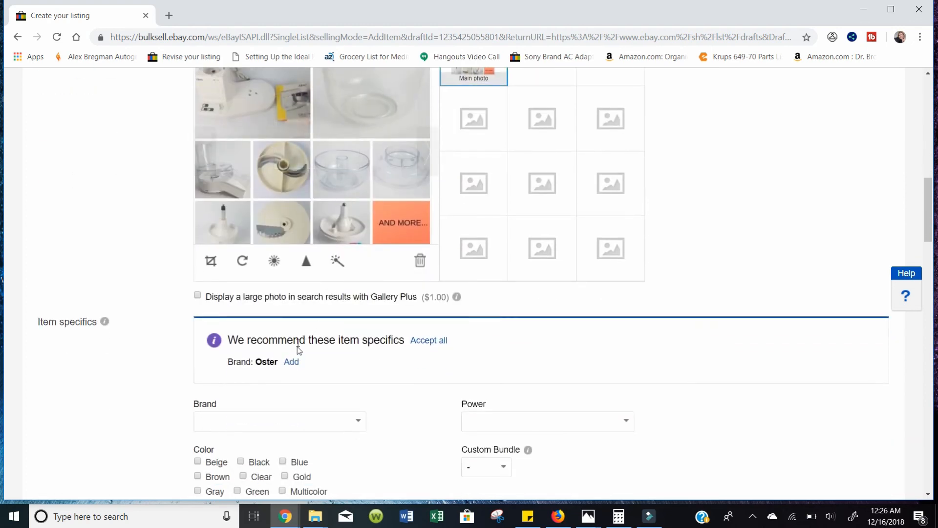
pyautogui.click(292, 362)
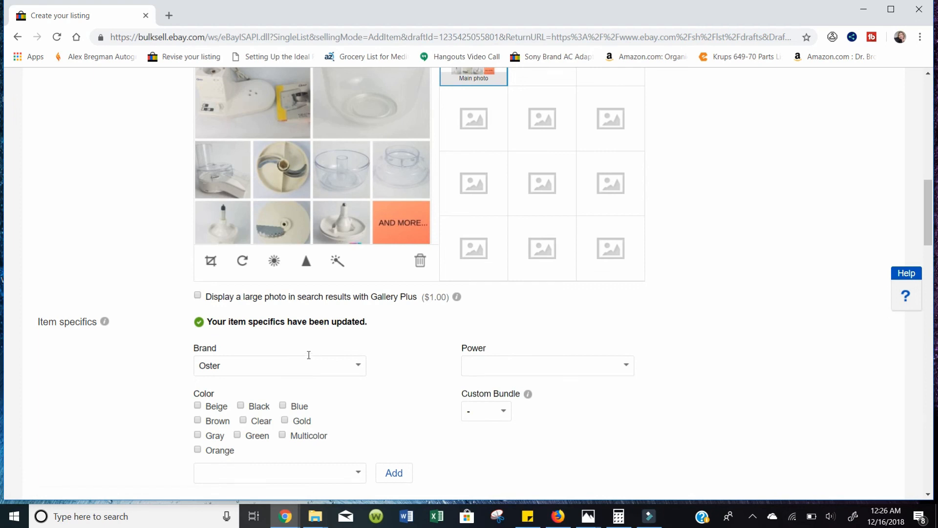
pyautogui.scroll(-4, 343, 341)
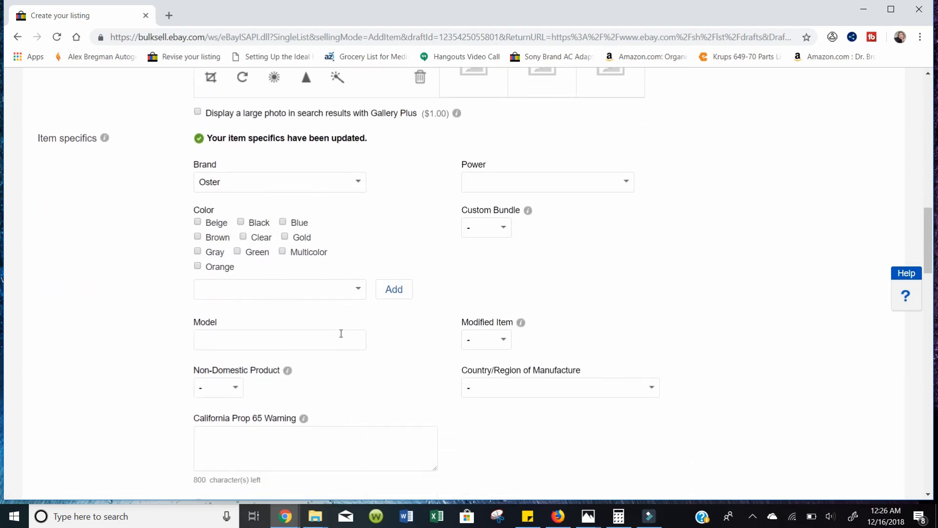
pyautogui.click(341, 333)
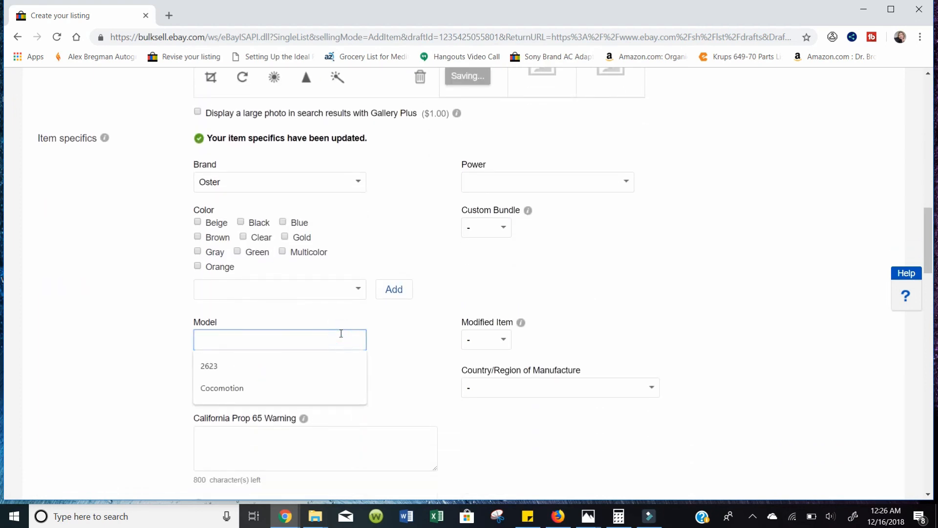
pyautogui.click(113, 310)
# Delete the text and leftover blank line directly above the customer feedback sentence in the item description.
pyautogui.scroll(-3, 368, 330)
pyautogui.scroll(-4, 368, 328)
pyautogui.moveTo(356, 341); pyautogui.dragTo(852, 374)
pyautogui.press('Delete')
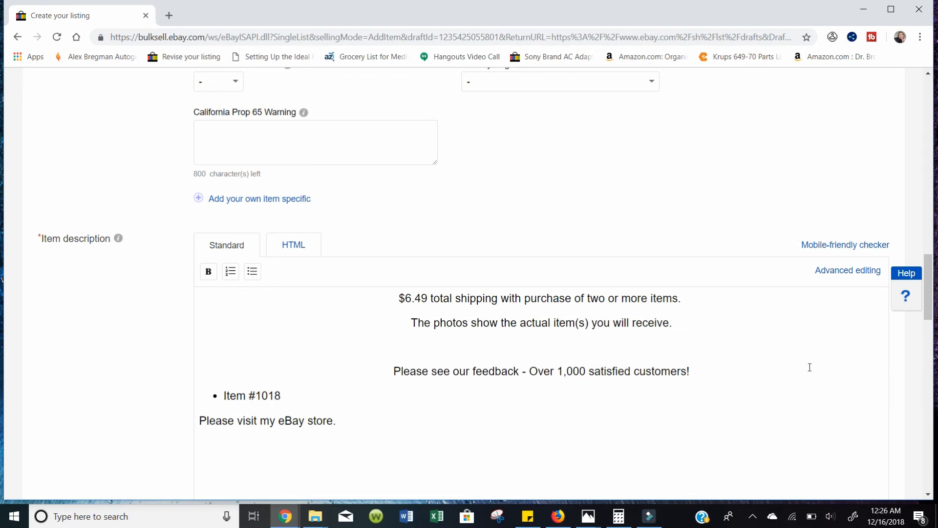
pyautogui.press('Delete')
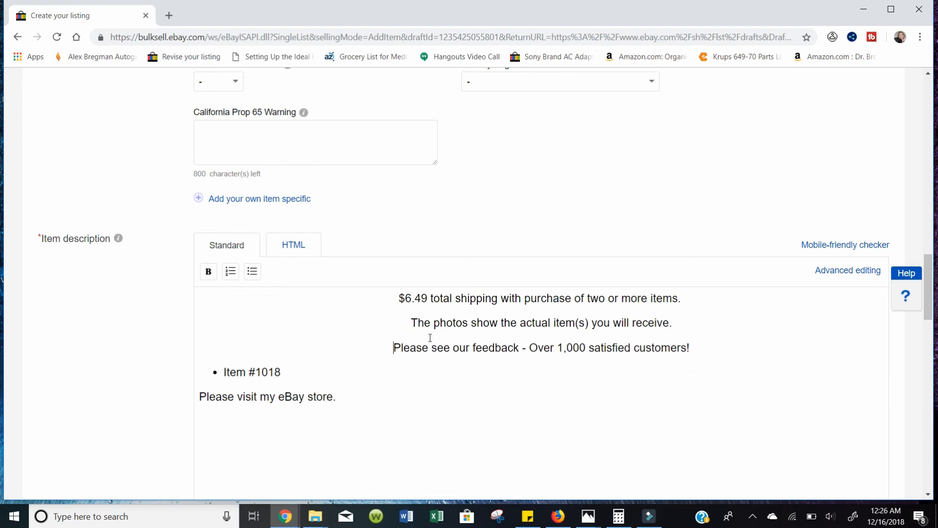
# Change the item number in the description's bullet line to 3-1218.
pyautogui.click(280, 371)
pyautogui.moveTo(280, 372); pyautogui.dragTo(258, 366)
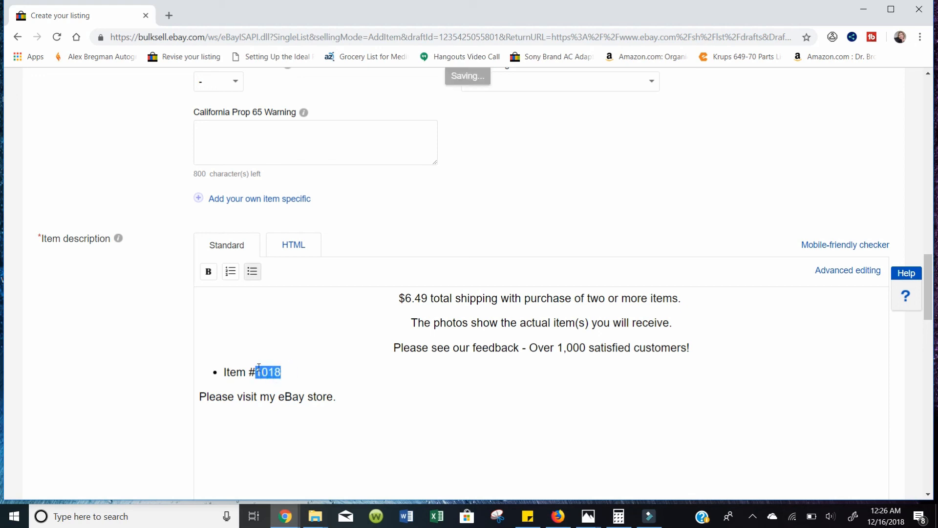
pyautogui.write('3-1218')
# Set the shipping policy to Free Shipping 1 day handling.
pyautogui.scroll(-6, 259, 366)
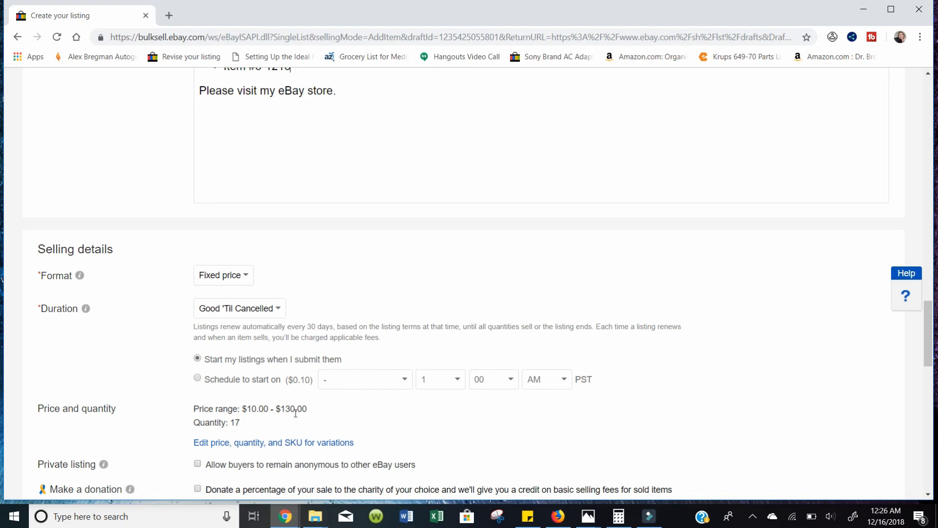
pyautogui.scroll(-3, 296, 414)
pyautogui.scroll(-4, 296, 416)
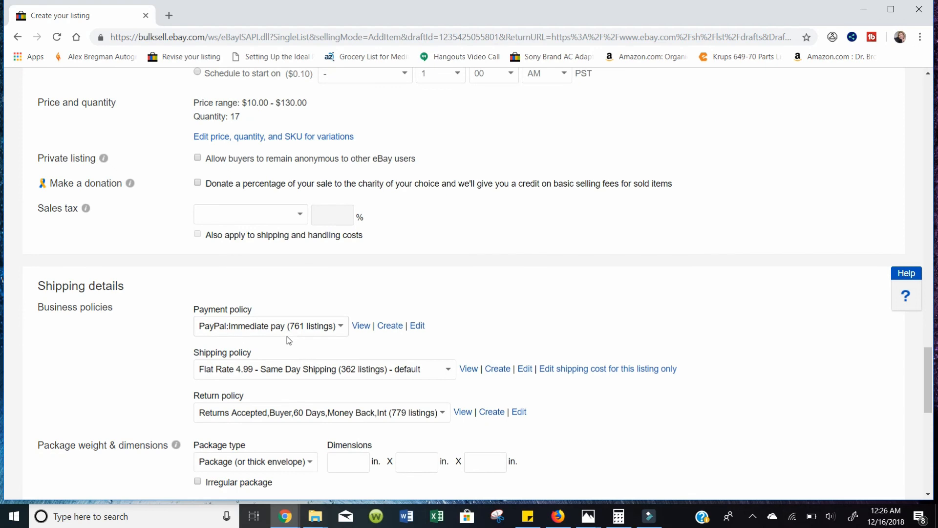
pyautogui.click(268, 373)
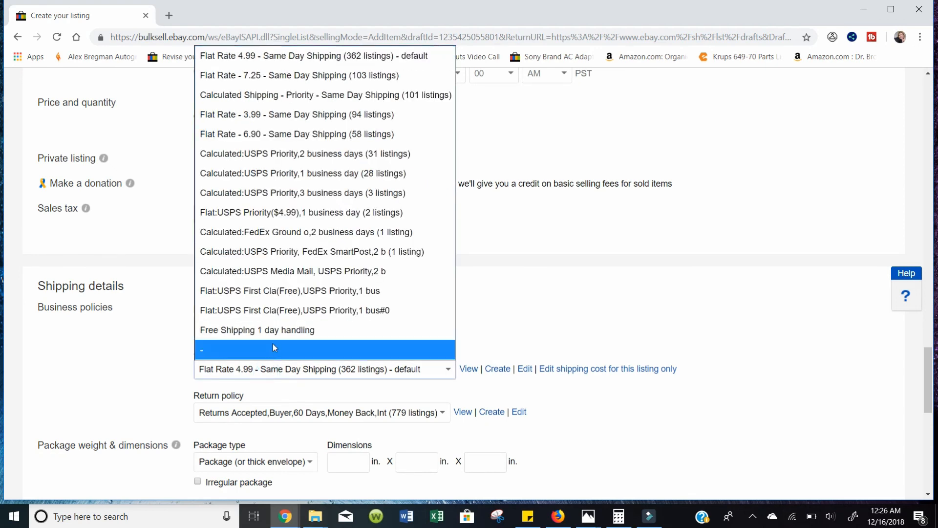
pyautogui.click(279, 328)
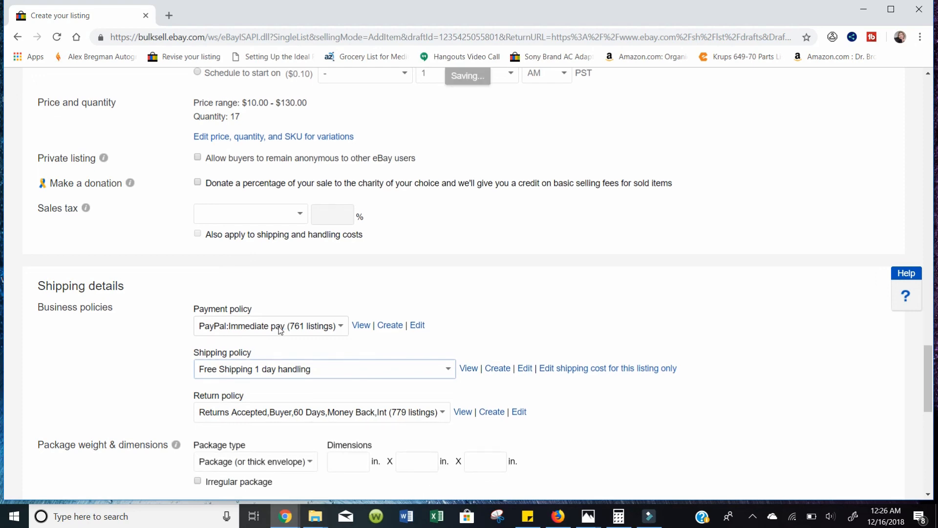
# Turn on Promoted Listings for the item with the 8.2% ad rate and the 3% no2 campaign.
pyautogui.scroll(-4, 279, 327)
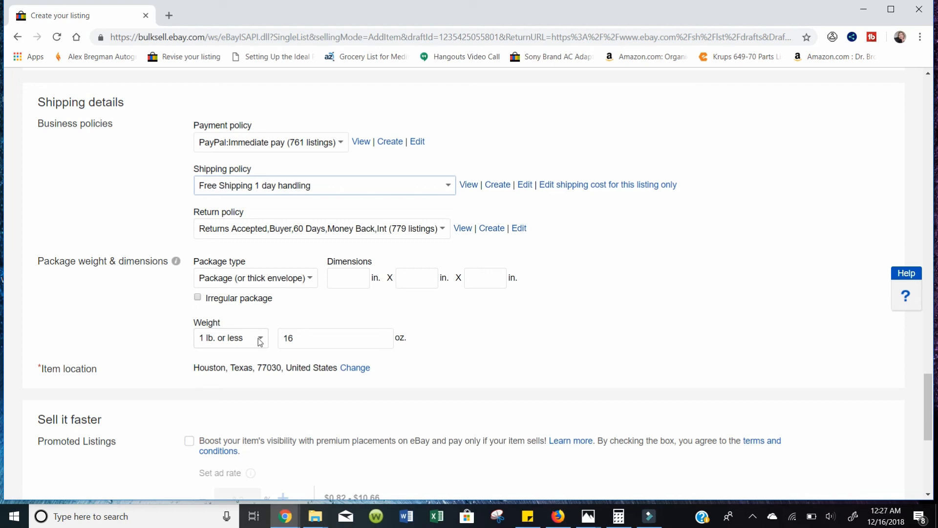
pyautogui.scroll(-3, 260, 341)
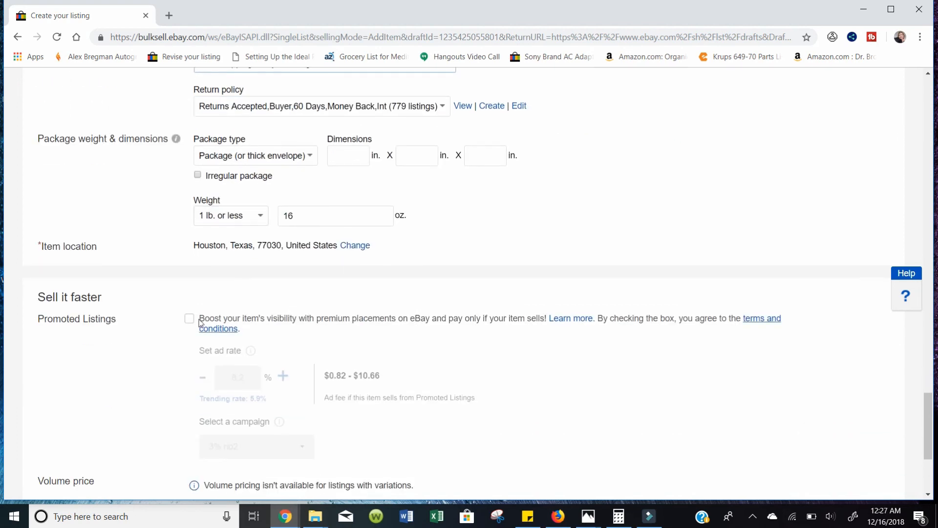
pyautogui.click(189, 319)
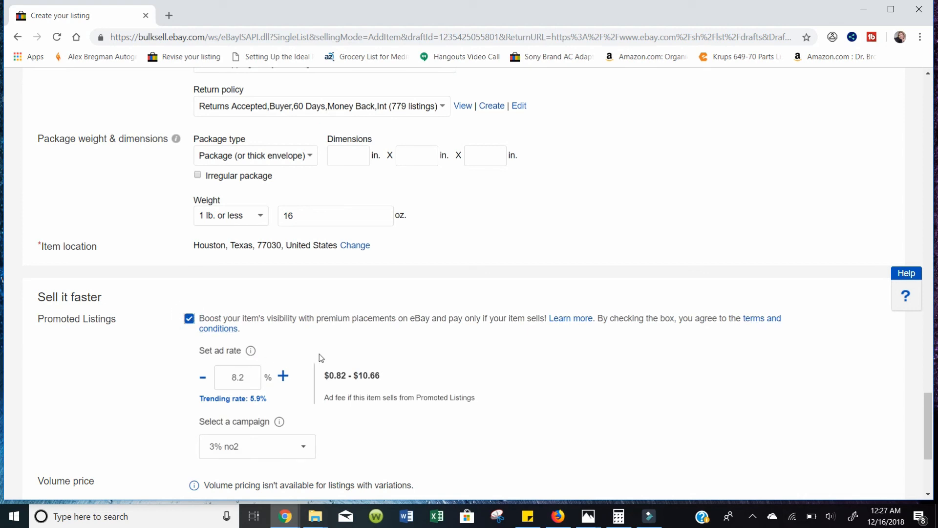
# Check the listing preview with its replacement parts choices and list the item for sale.
pyautogui.scroll(-4, 319, 357)
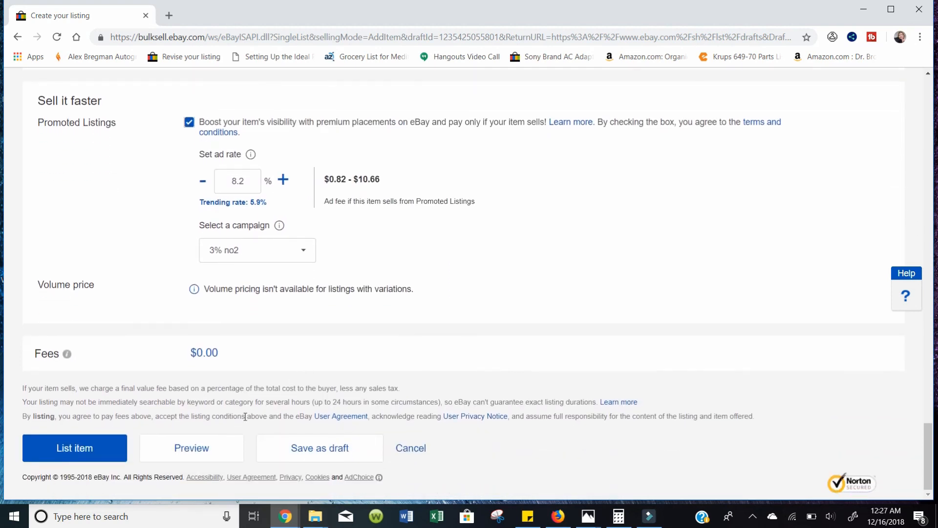
pyautogui.click(213, 450)
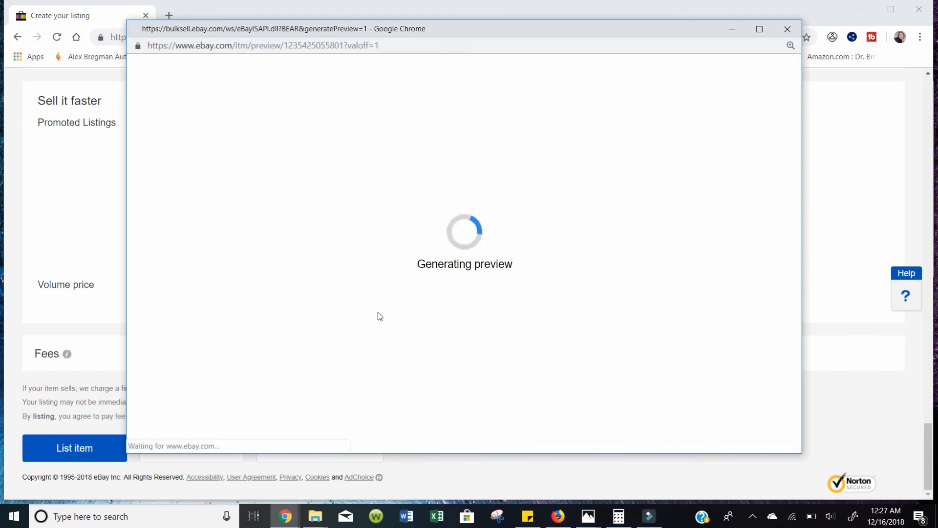
pyautogui.scroll(-3, 378, 316)
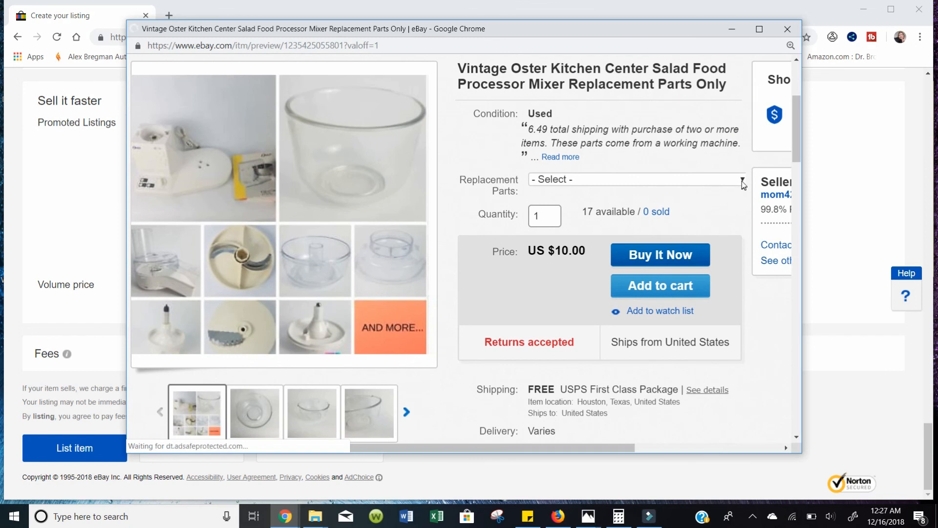
pyautogui.click(742, 181)
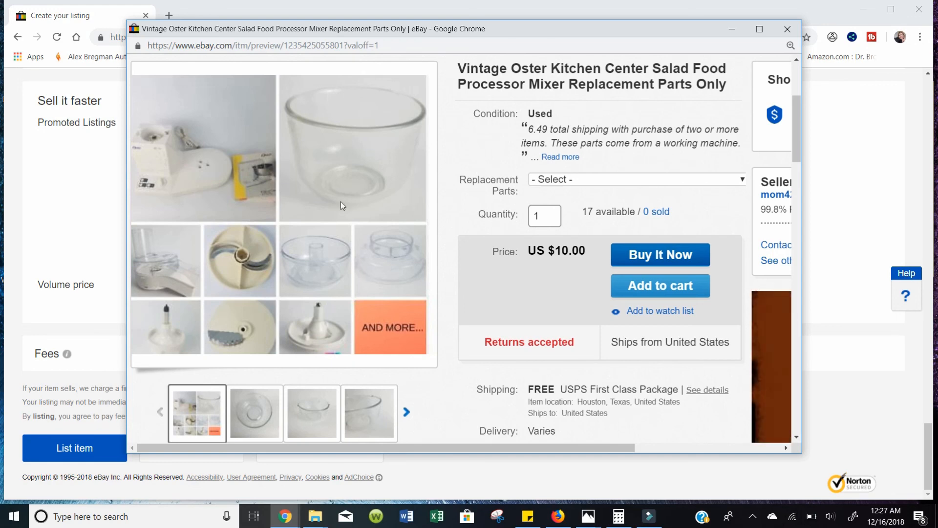
pyautogui.click(790, 29)
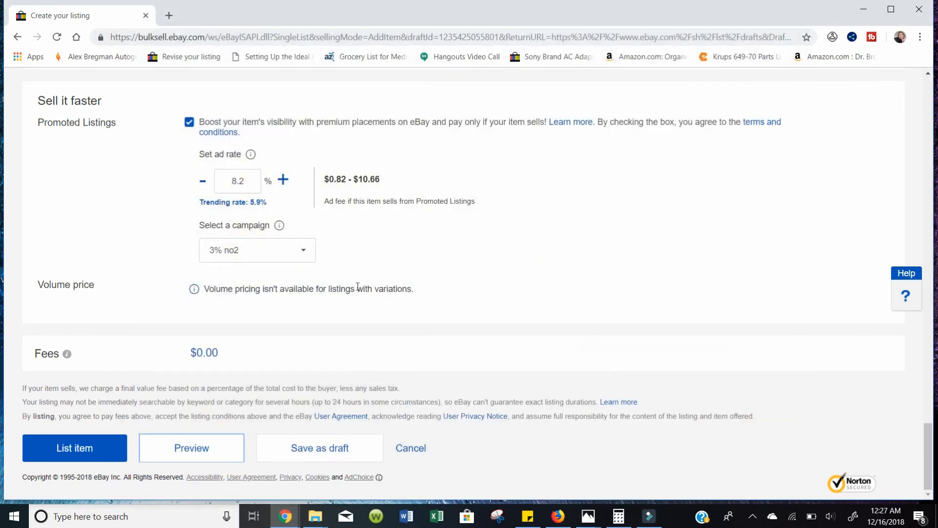
pyautogui.click(91, 450)
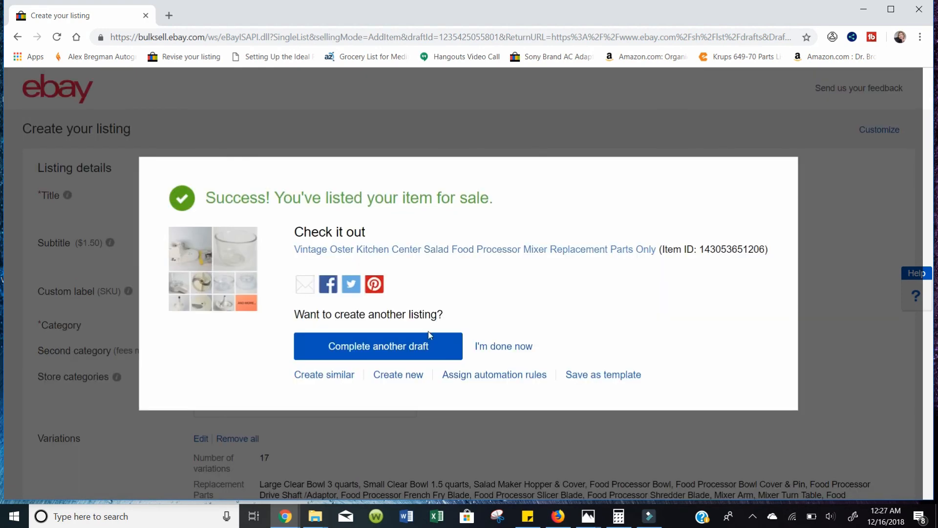
# Share the new listing to Pinterest on a new board named Oster Kitchen Center Replacement Parts.
pyautogui.click(376, 287)
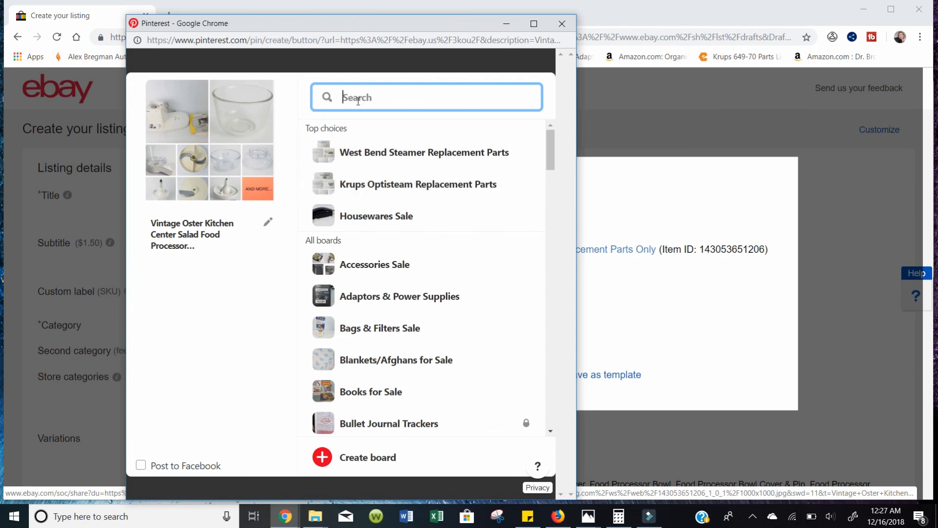
pyautogui.write('Oster Kitchen Center Replacement Parts')
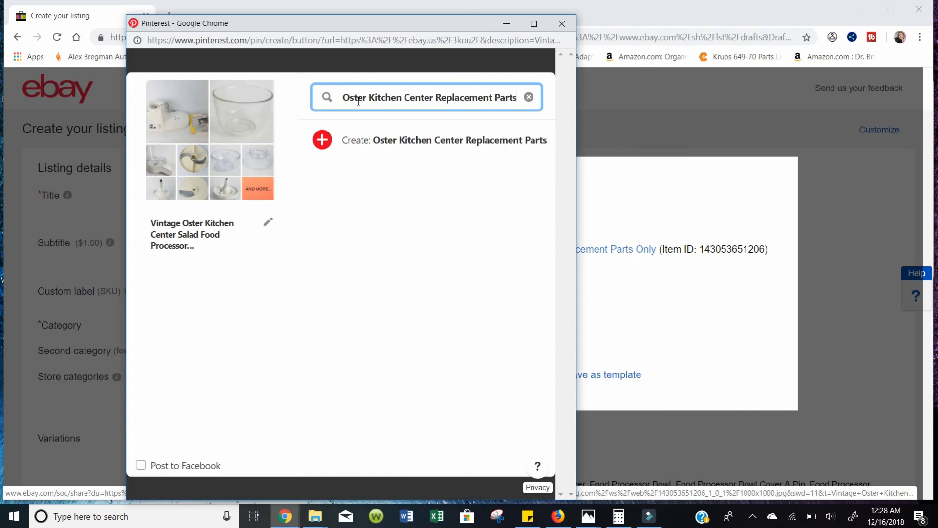
pyautogui.click(322, 141)
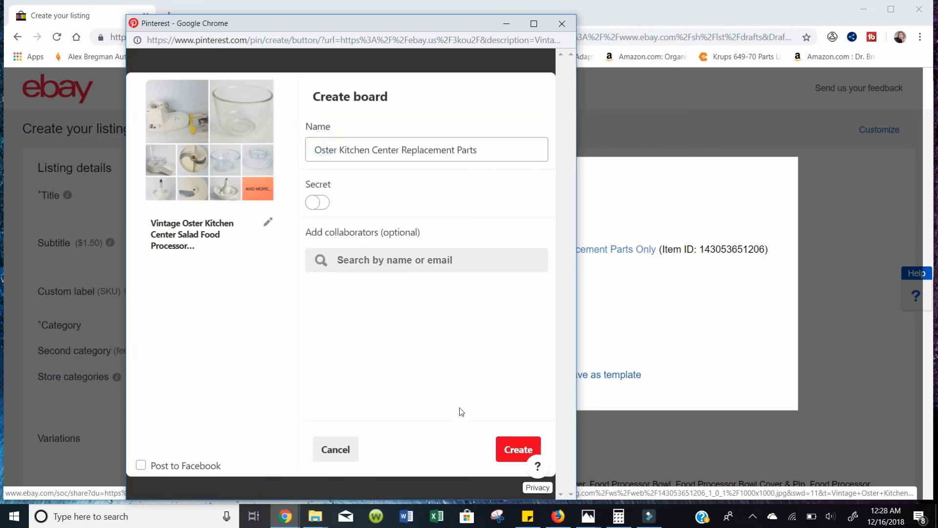
pyautogui.click(516, 457)
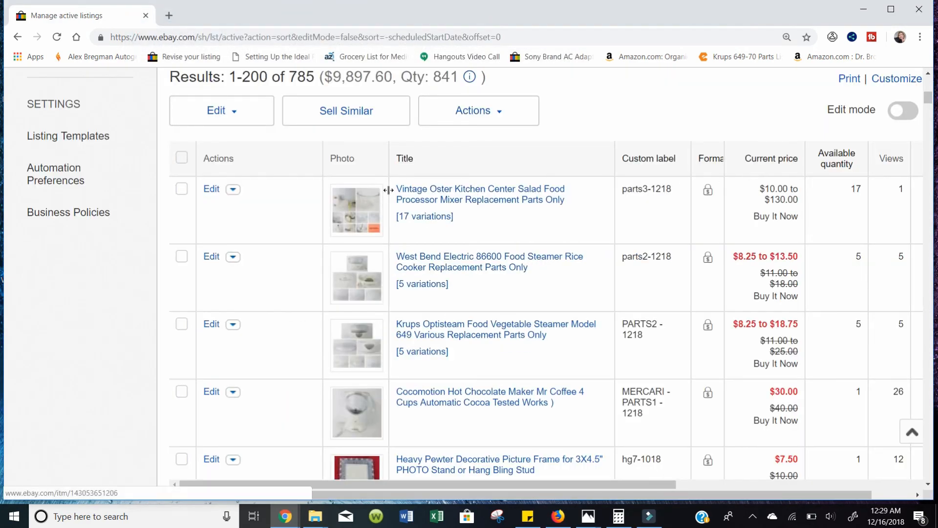
# Open the live Oster Kitchen Center listing and check the photos and prices of the Large Clear Bowl 3 quarts and Small Clear Bowl 1.5 quarts.
pyautogui.click(417, 200)
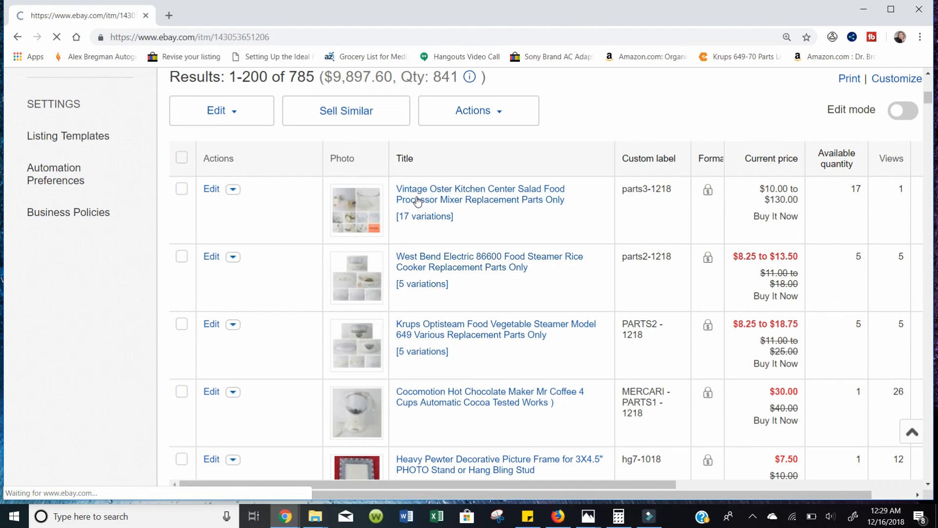
pyautogui.scroll(-3, 224, 320)
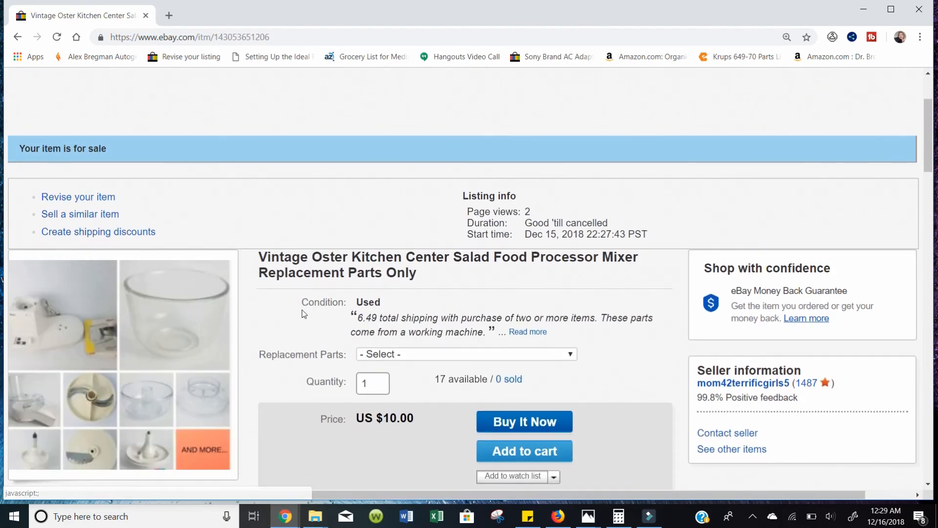
pyautogui.scroll(-3, 302, 313)
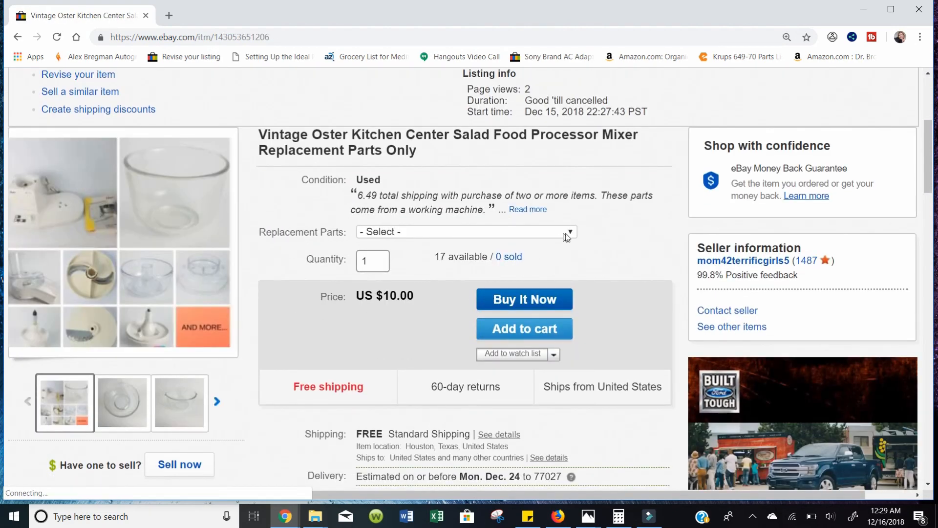
pyautogui.click(567, 232)
pyautogui.click(541, 265)
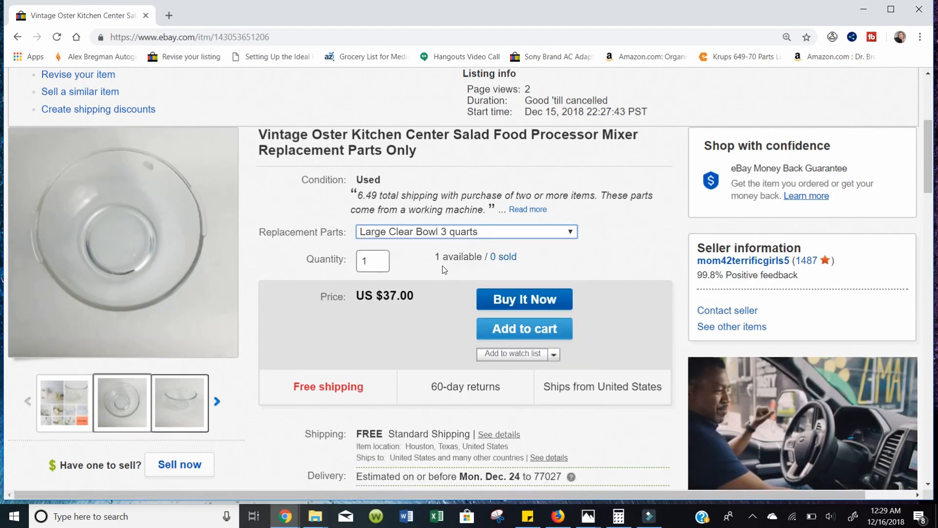
pyautogui.click(218, 402)
pyautogui.click(97, 418)
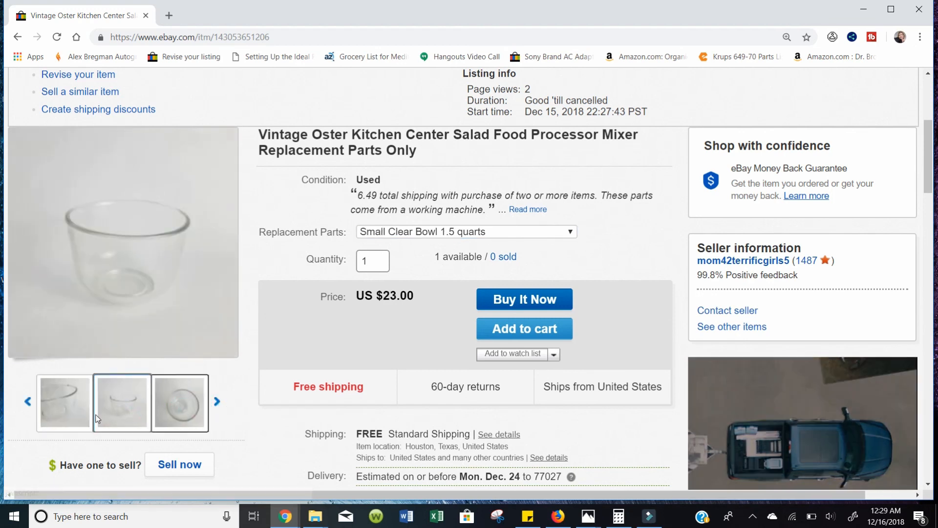
# Check the photos and prices of the Salad Maker Hopper & Cover and the Food Processor Bowl variations.
pyautogui.click(570, 233)
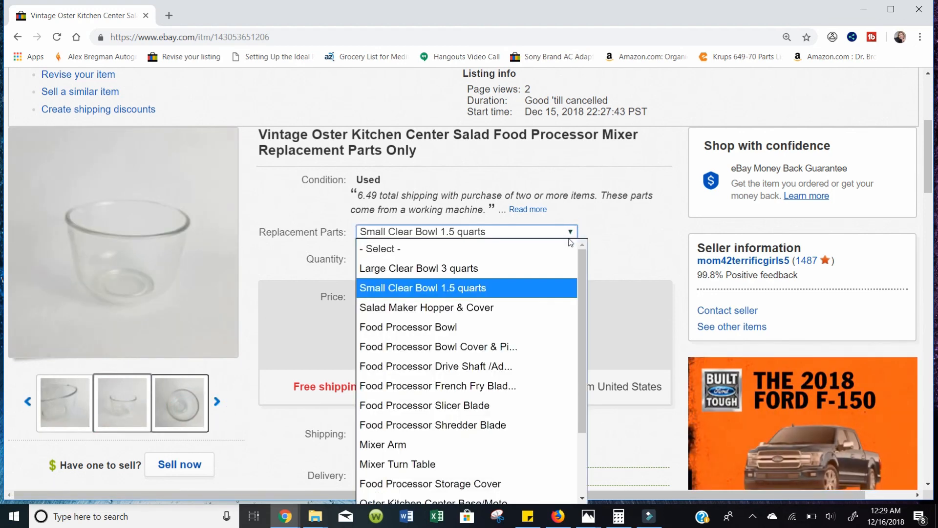
pyautogui.click(518, 307)
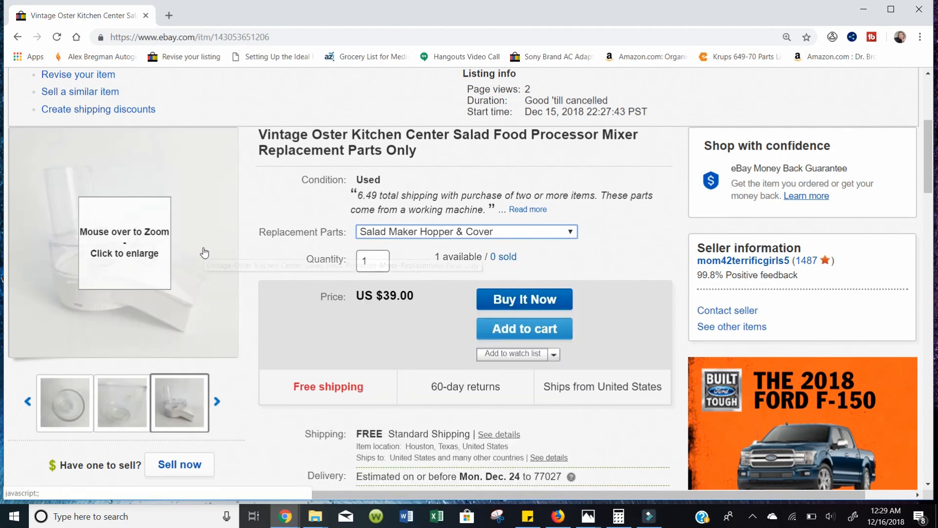
pyautogui.moveTo(139, 260)
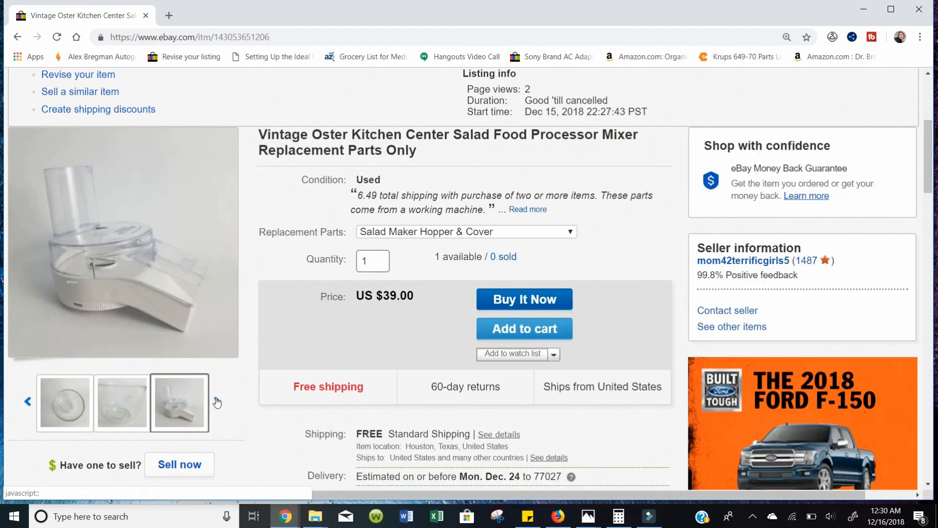
pyautogui.click(217, 401)
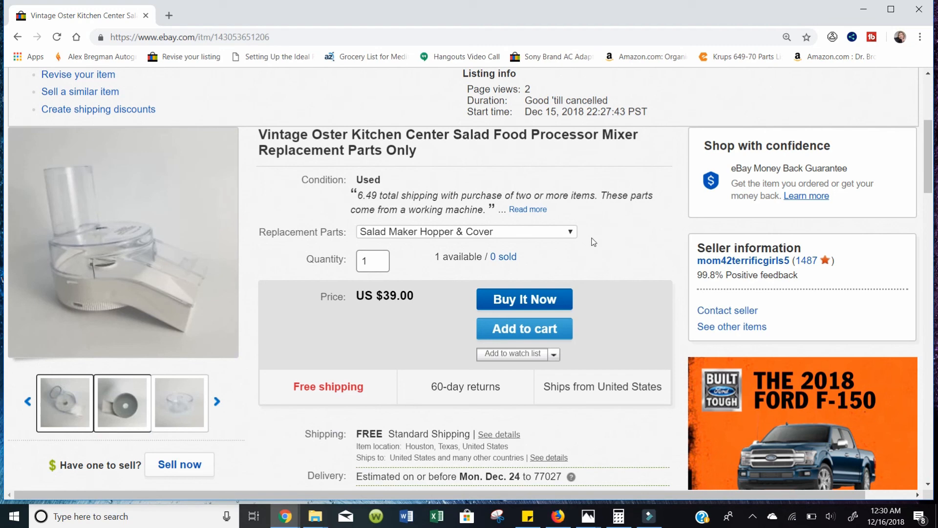
pyautogui.click(573, 235)
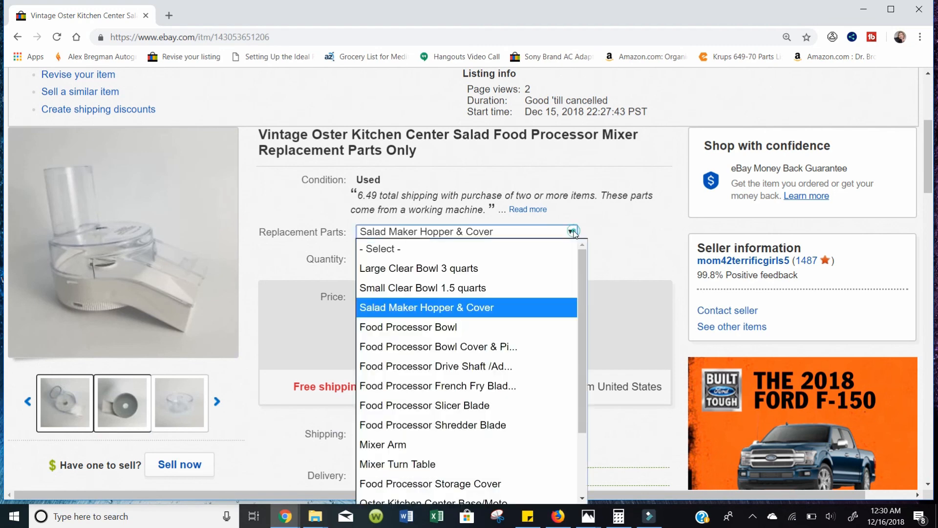
pyautogui.click(532, 334)
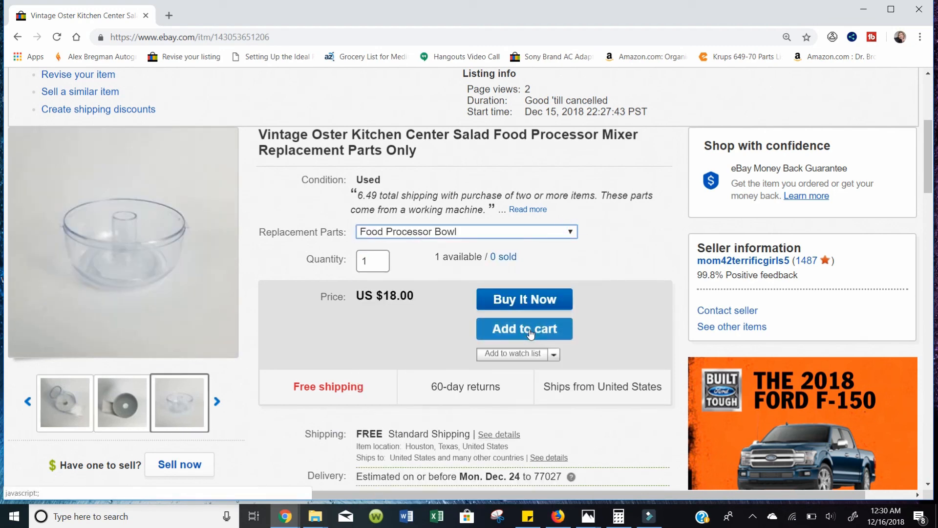
# Check the photos and prices of the Food Processor Drive Shaft and the Food Processor Slicer Blade variations.
pyautogui.click(572, 232)
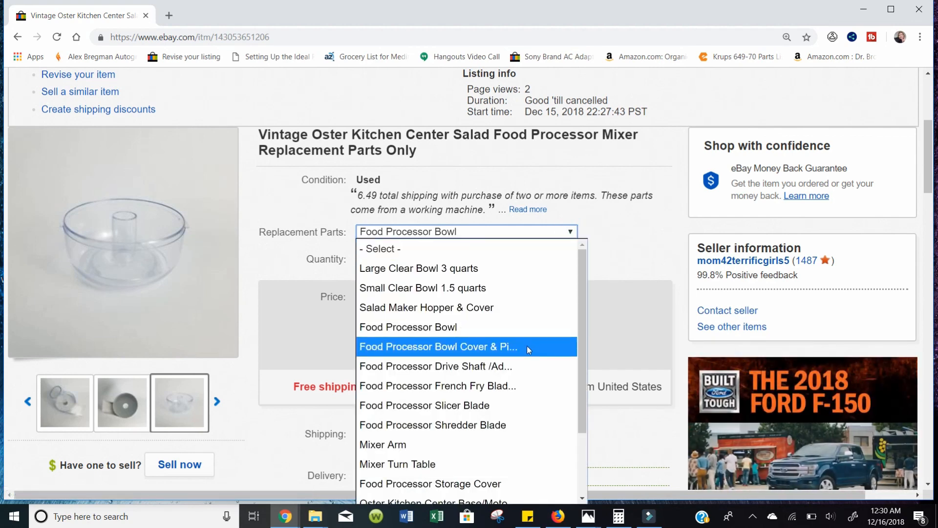
pyautogui.click(532, 368)
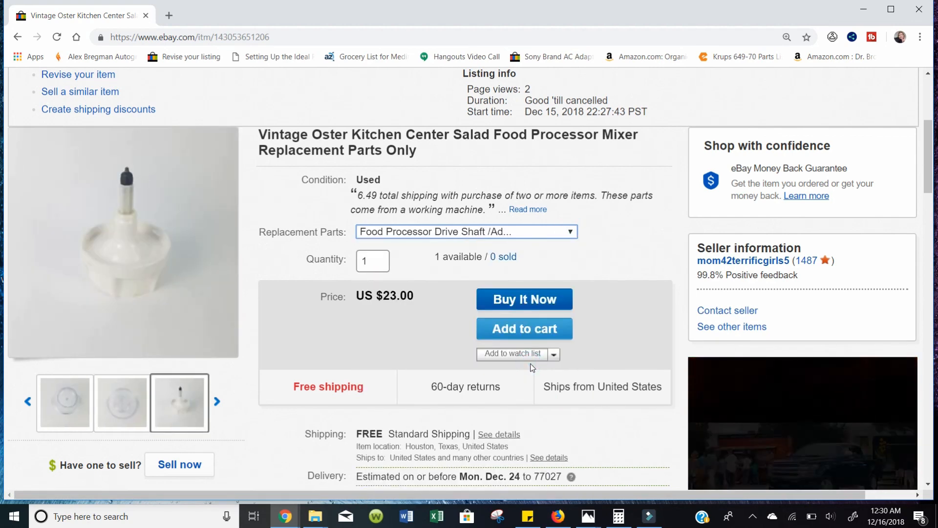
pyautogui.click(217, 402)
pyautogui.click(218, 402)
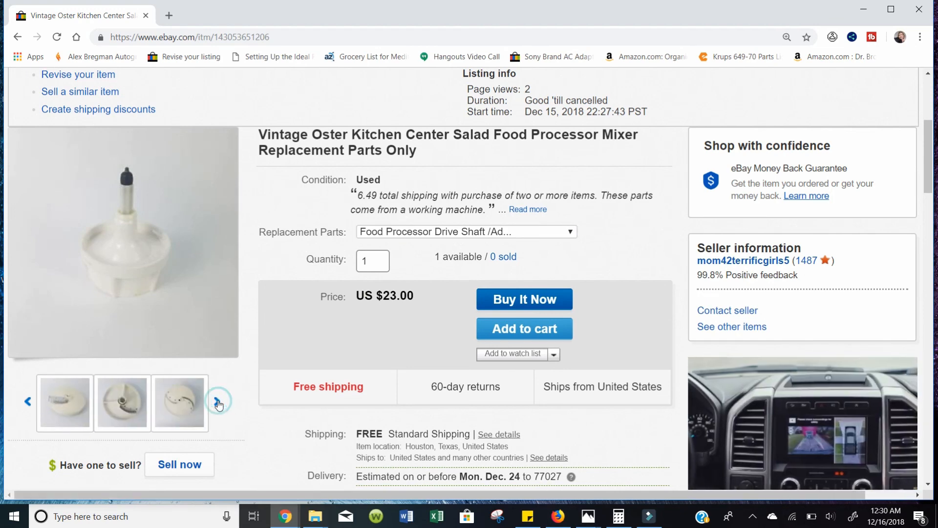
pyautogui.click(570, 232)
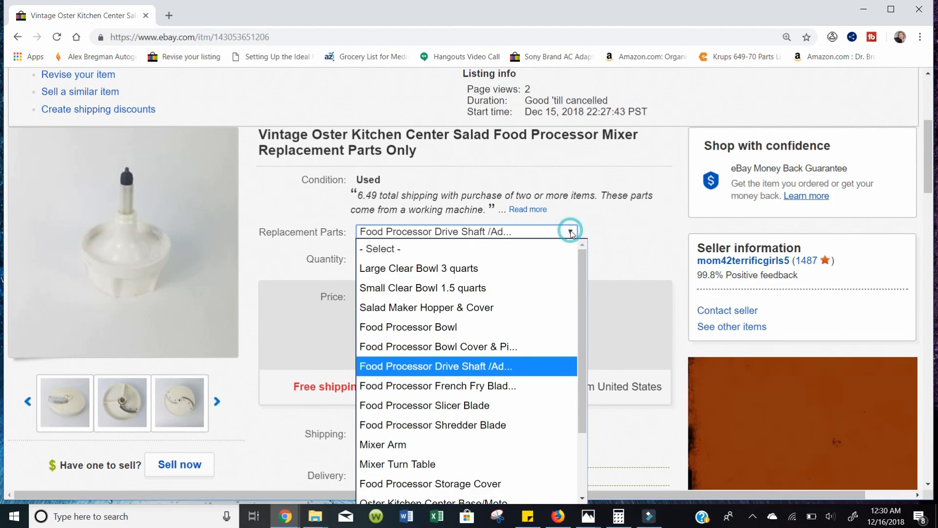
pyautogui.click(511, 404)
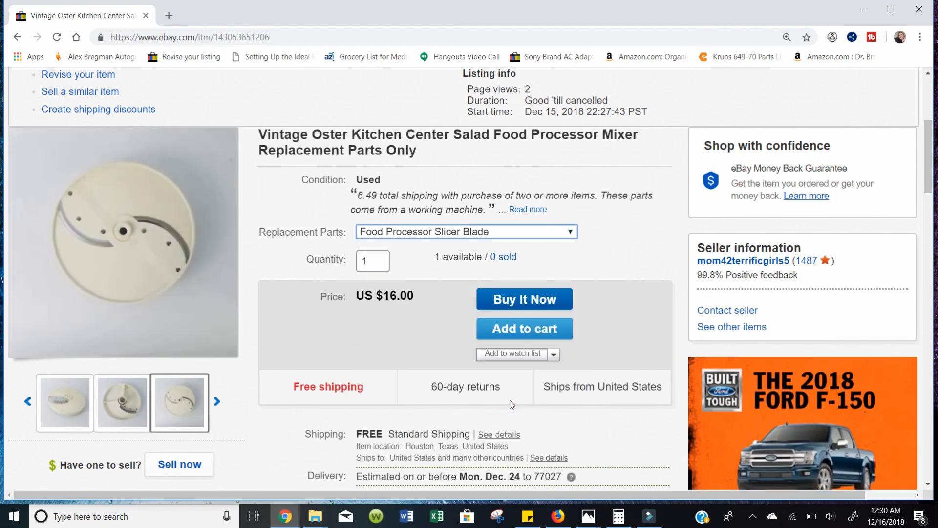
# Check the photos and prices of the Mixer Turn Table and the Mixer Arm variations.
pyautogui.click(570, 232)
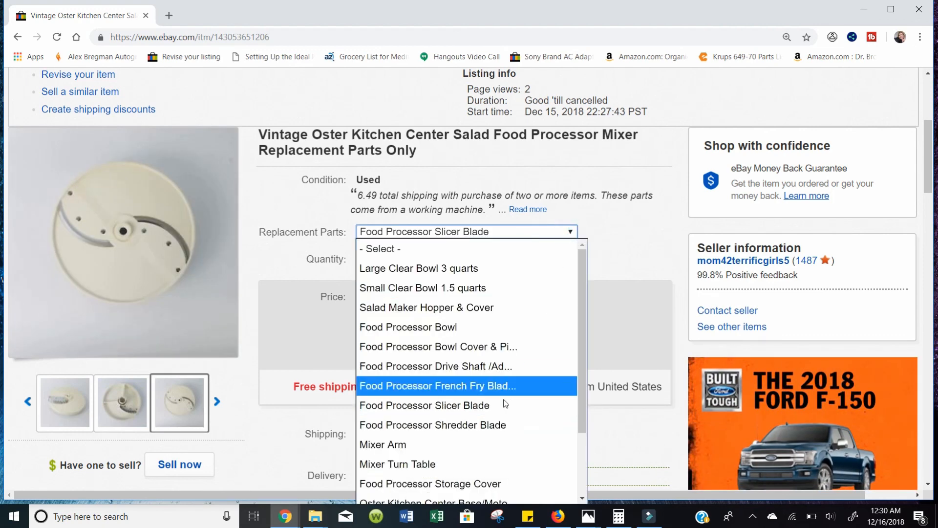
pyautogui.click(502, 460)
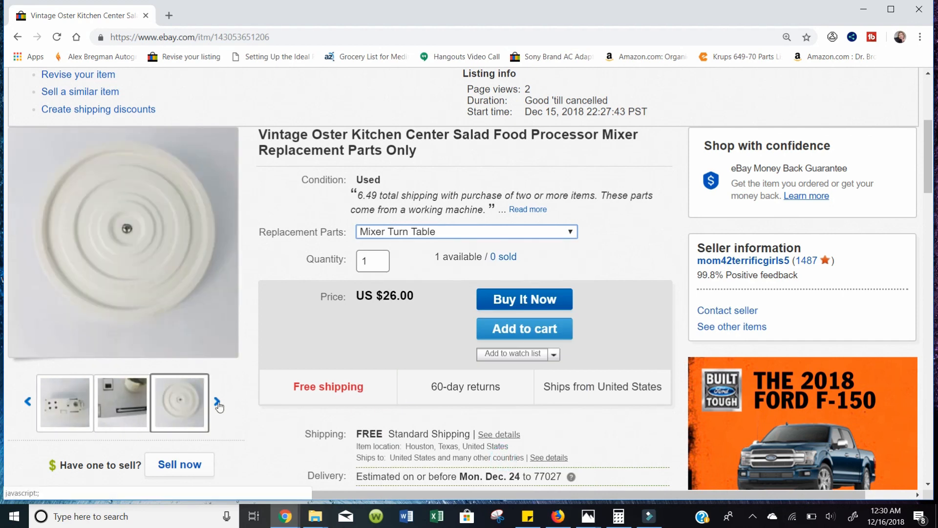
pyautogui.click(218, 403)
pyautogui.click(218, 404)
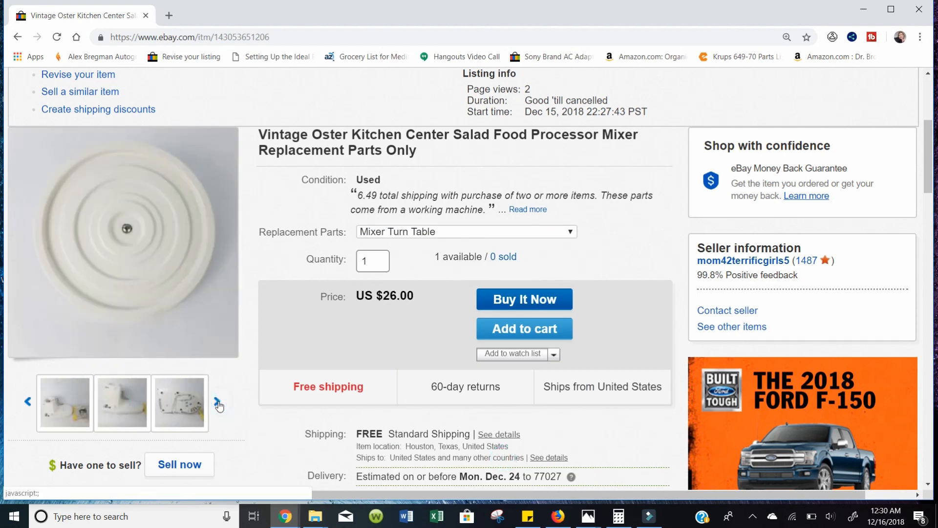
pyautogui.click(570, 232)
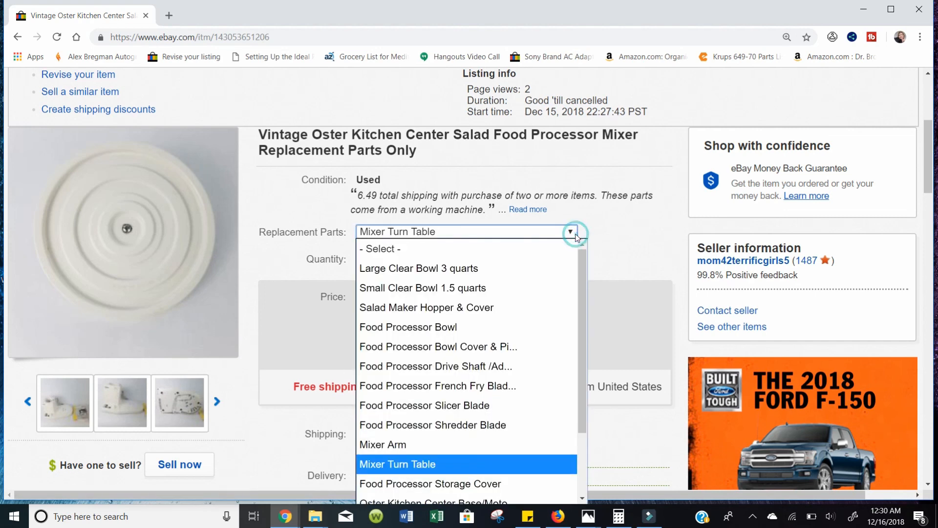
pyautogui.click(492, 441)
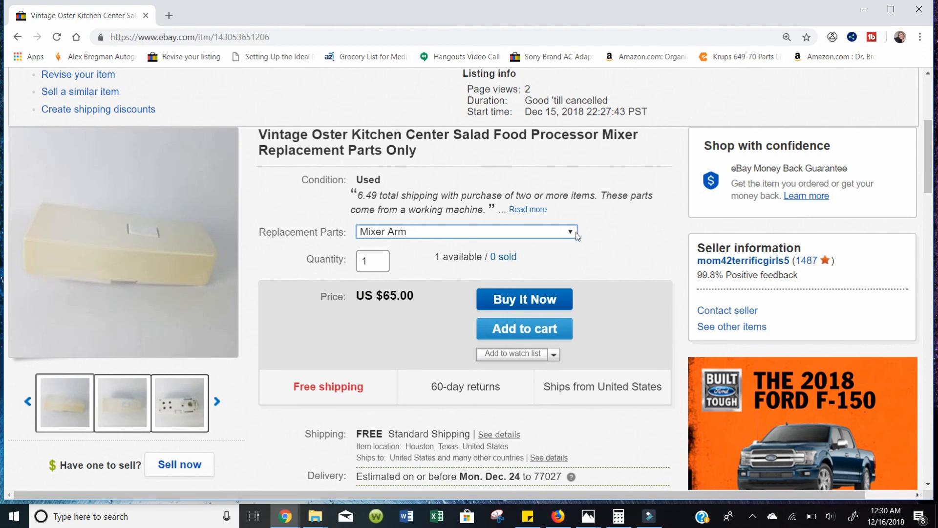
# Show the Food Processor Bowl variation again and look over the live listing page up to its header.
pyautogui.click(577, 234)
pyautogui.click(537, 319)
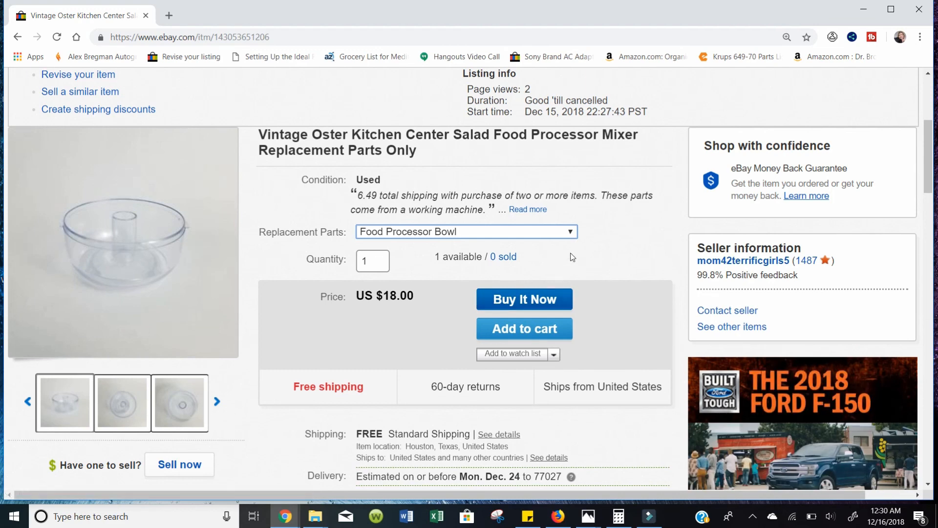
pyautogui.scroll(-3, 571, 258)
pyautogui.scroll(8, 567, 254)
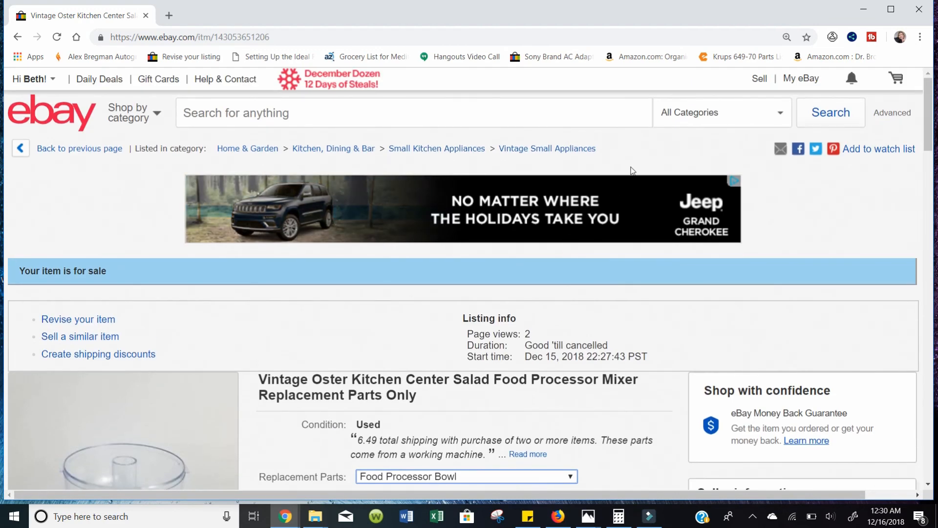